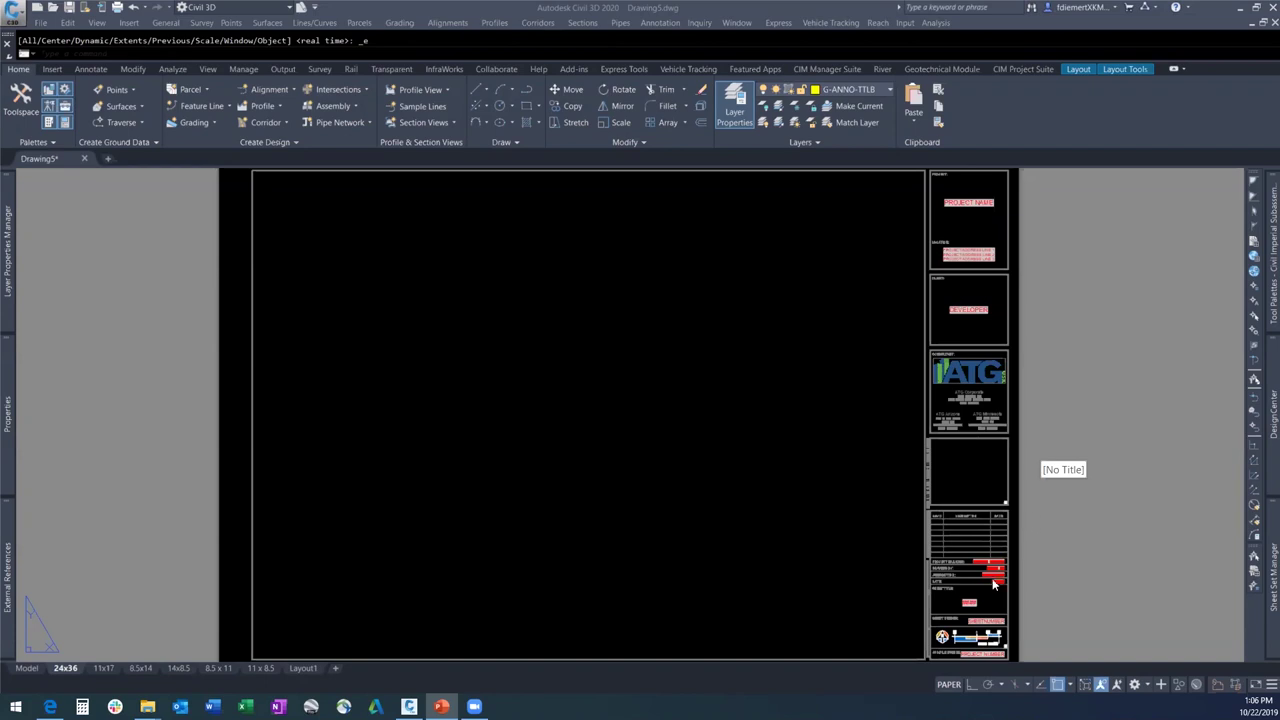
Bring Civil 3D forward and choose New Sheet Set from the Sheet Set Manager dropdown.
left_click(991, 580)
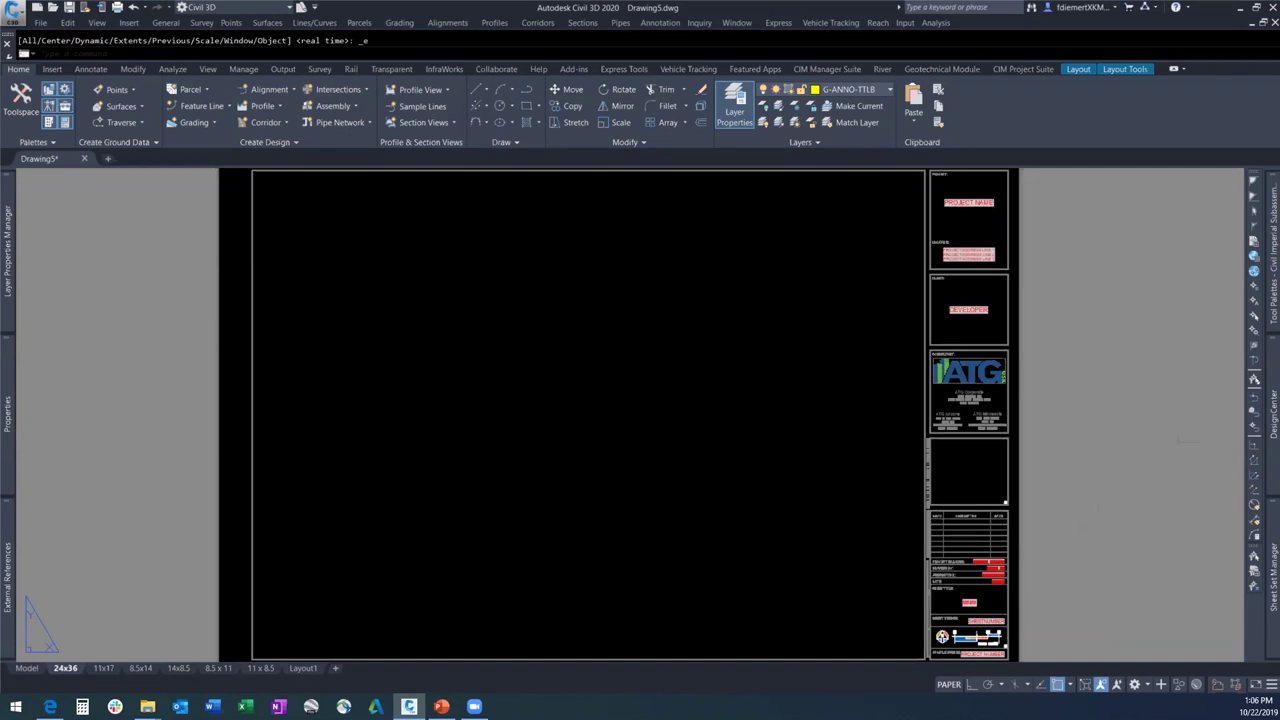
mouse_move(1272, 578)
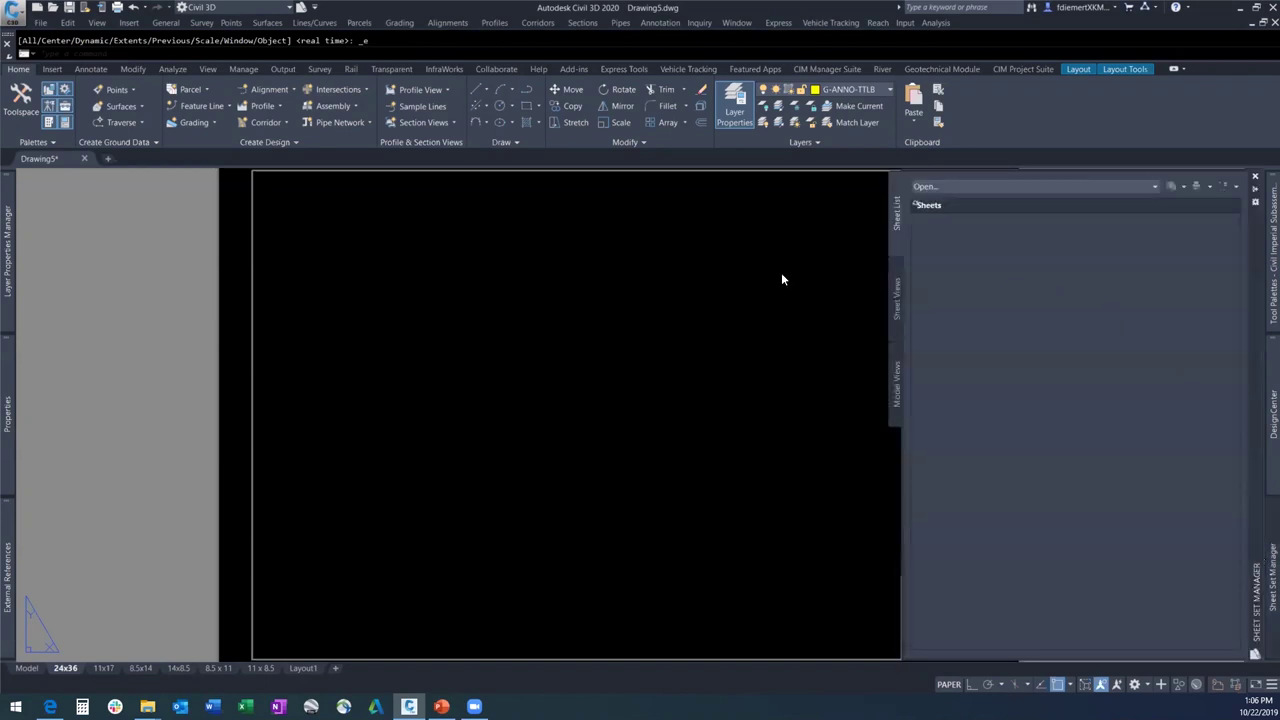
left_click(1154, 187)
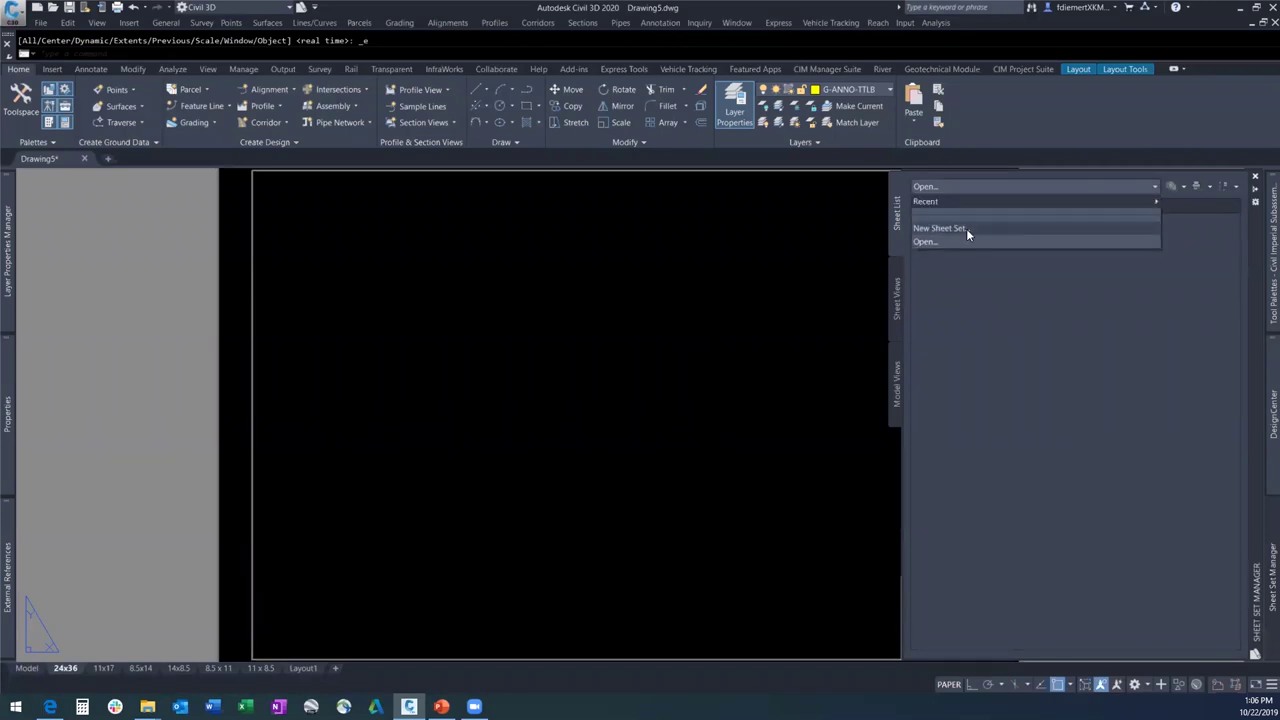
left_click(960, 228)
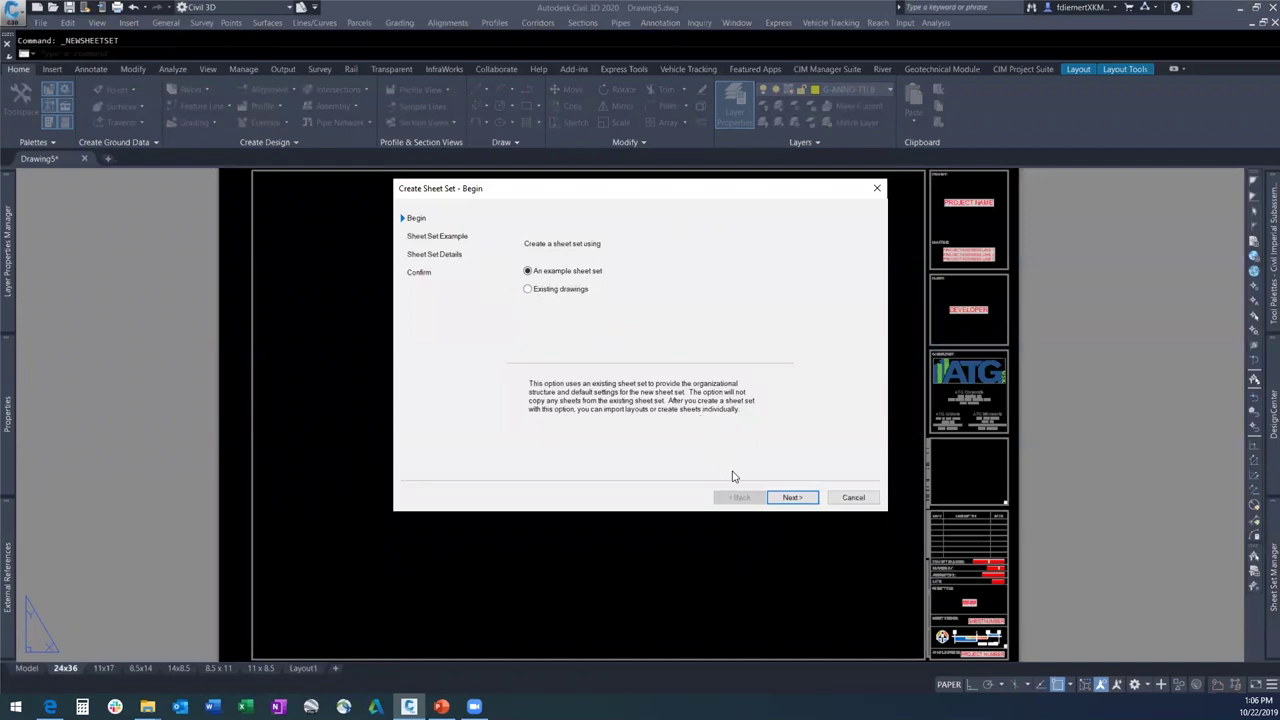
Create 'New Sheet Set (2)' from the ATG-TEMPLATE example, keeping the default name and location.
left_click(792, 498)
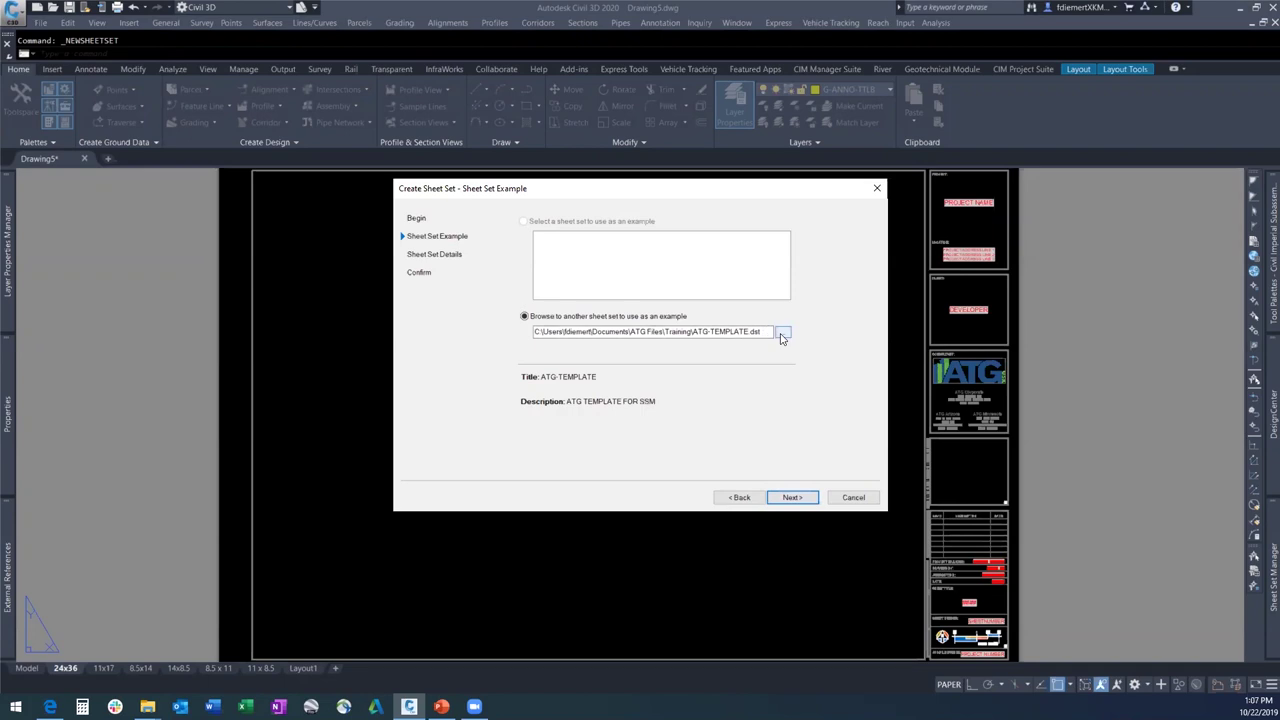
left_click(792, 498)
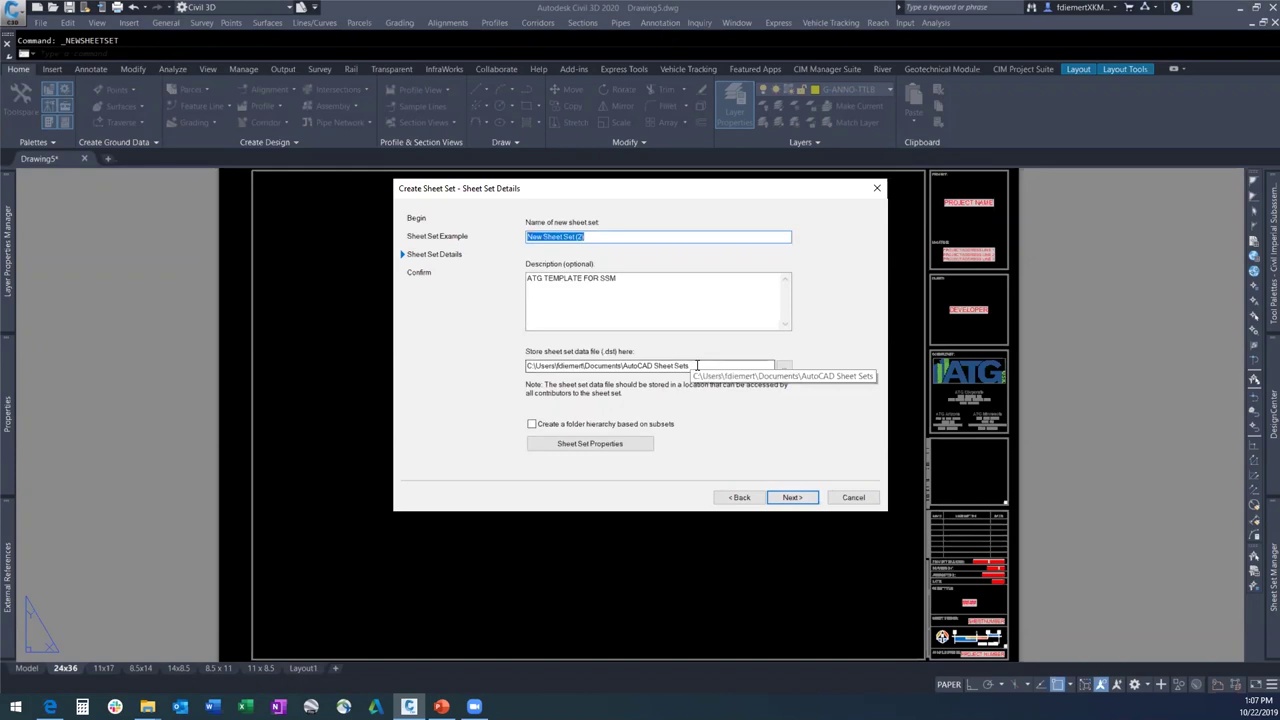
left_click(792, 498)
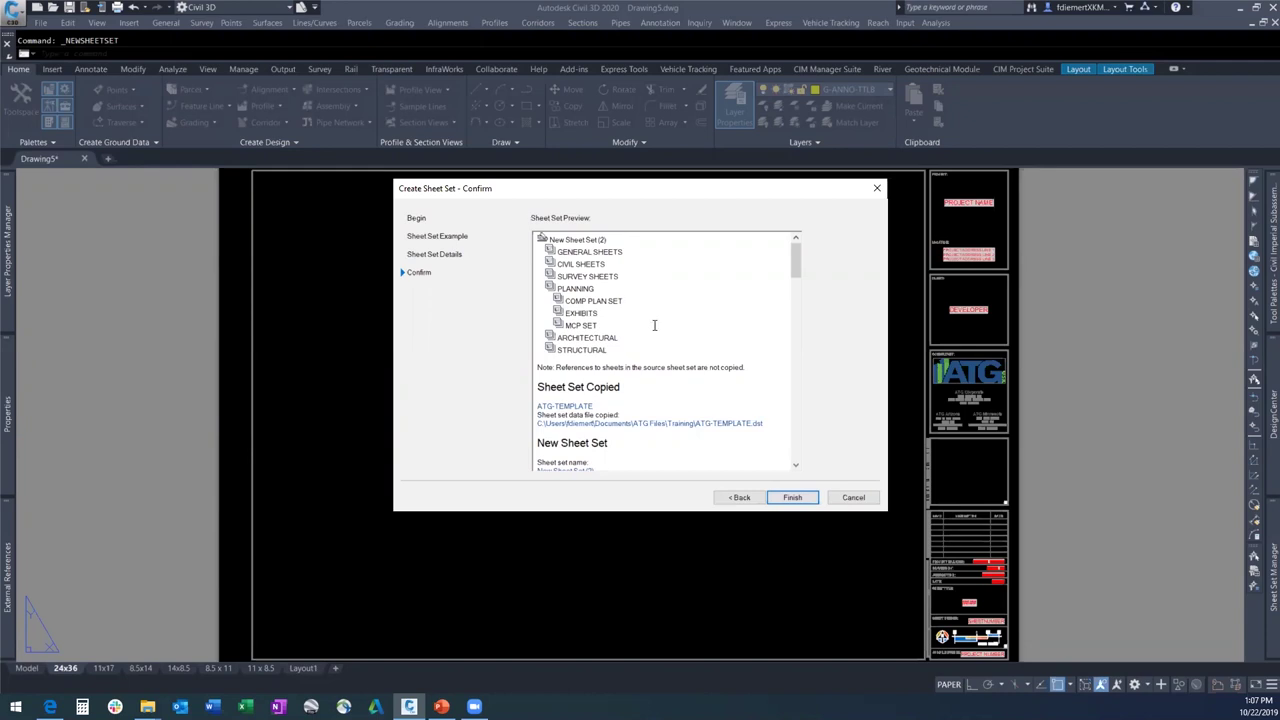
left_click(793, 498)
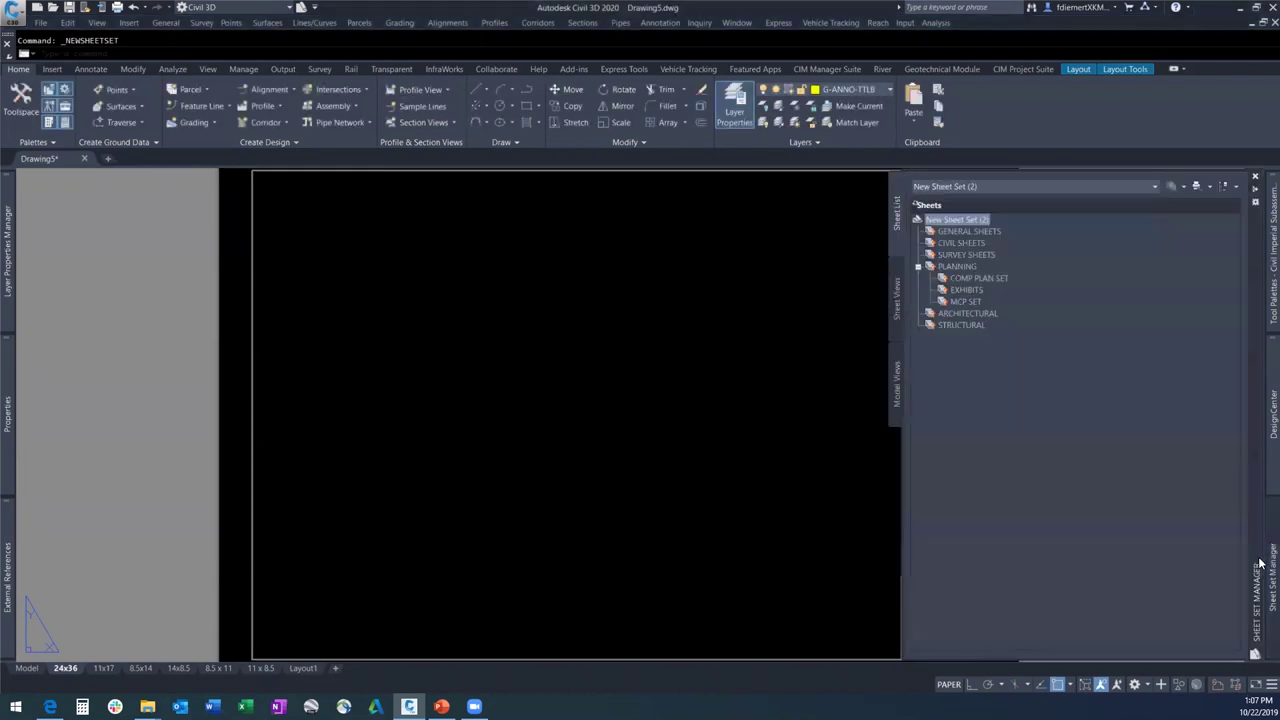
Open the Properties of the New Sheet Set (2) node from its right-click menu.
mouse_move(977, 222)
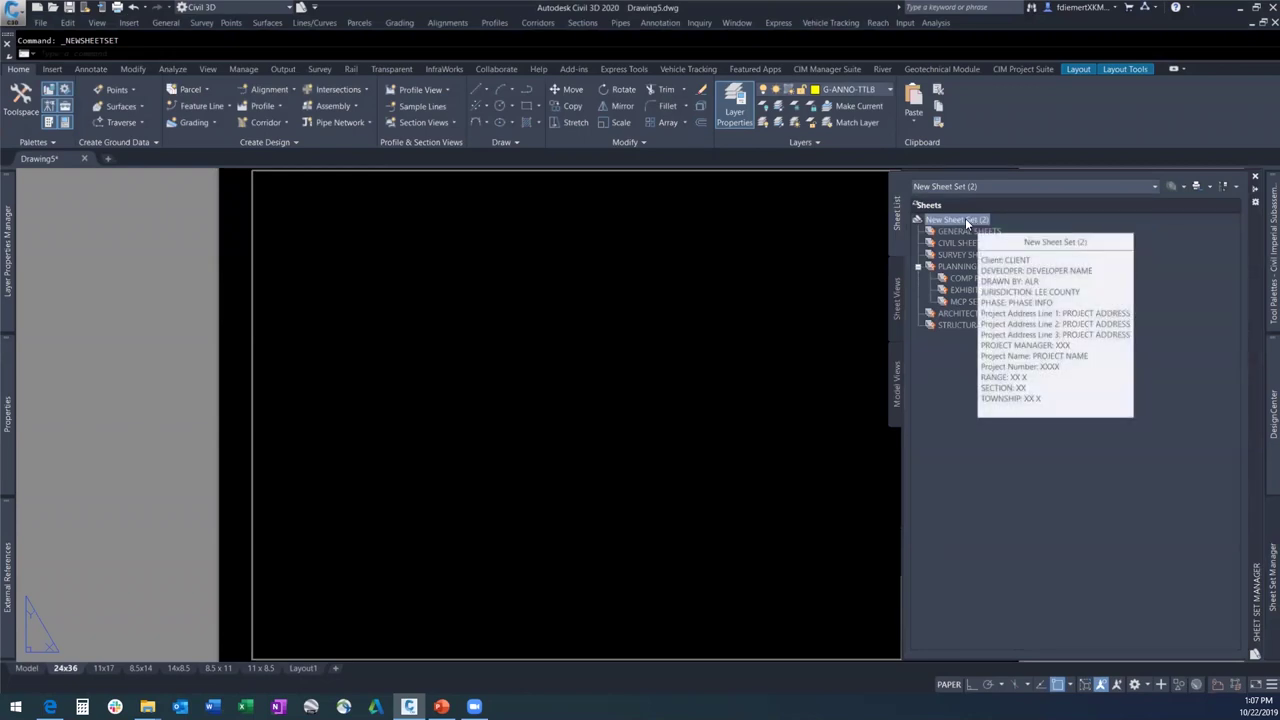
right_click(965, 219)
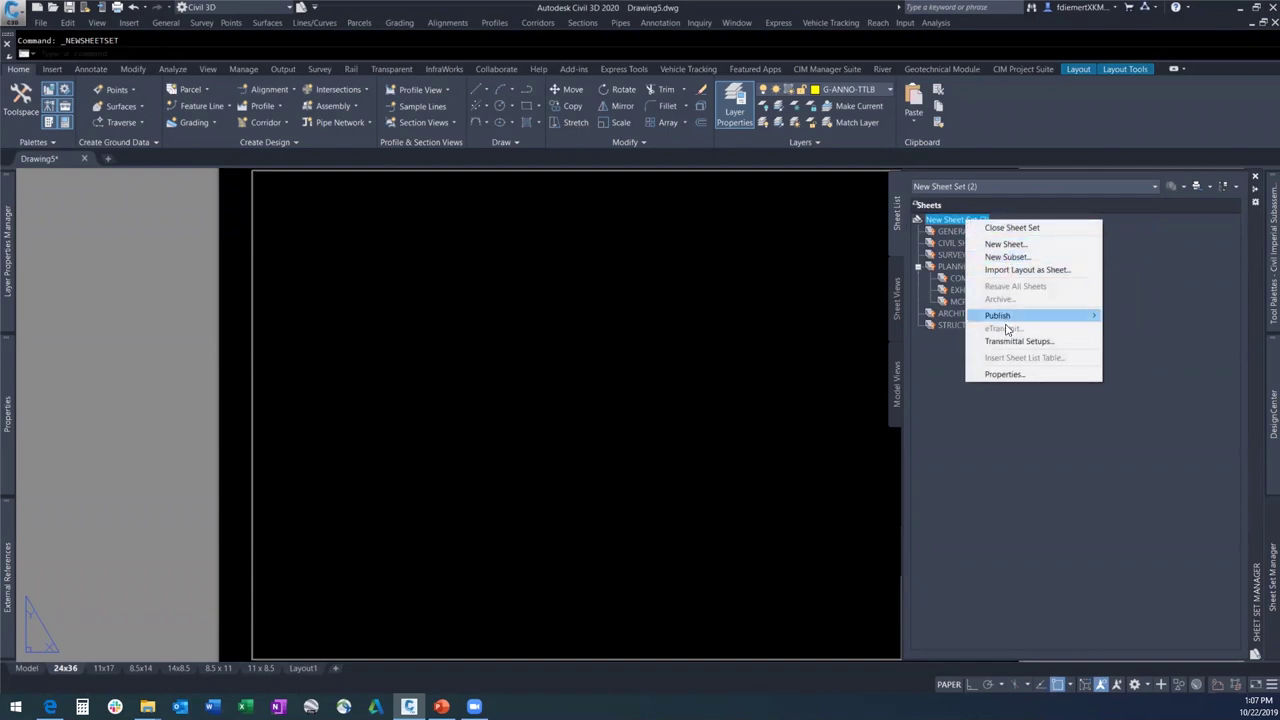
left_click(1004, 374)
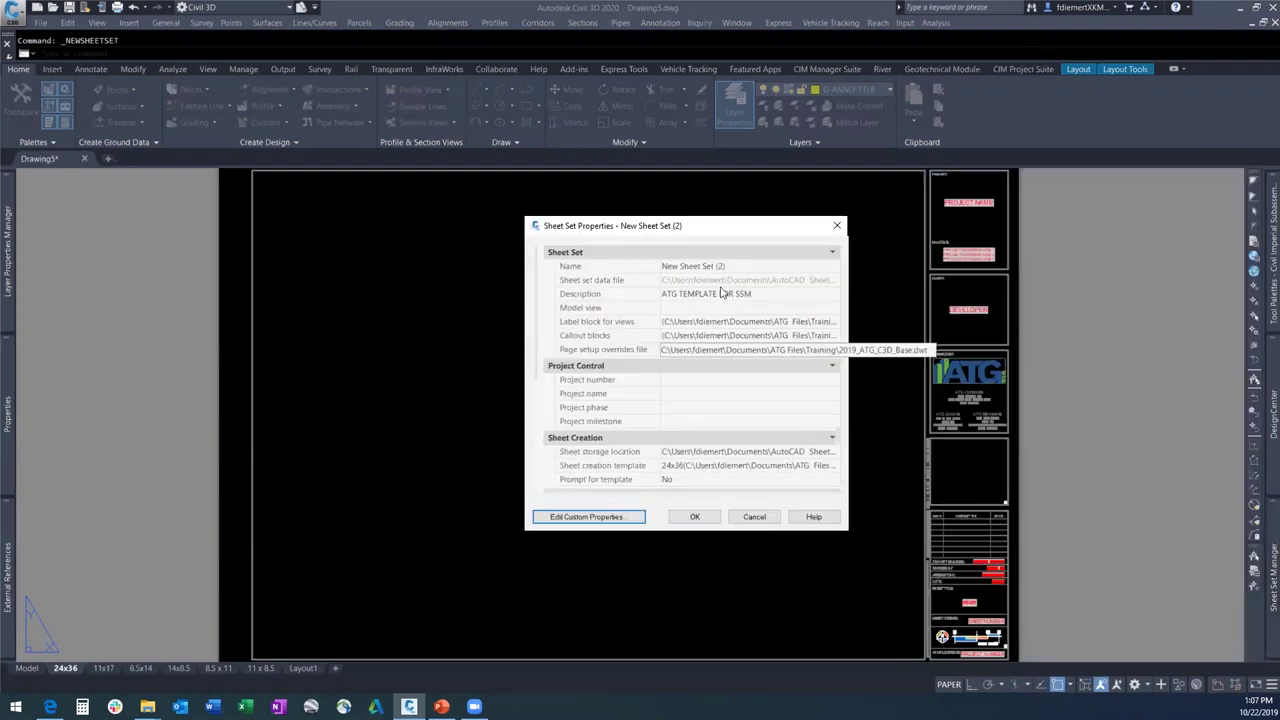
Scroll through the Sheet Set Properties settings and open Edit Custom Properties.
left_click(729, 267)
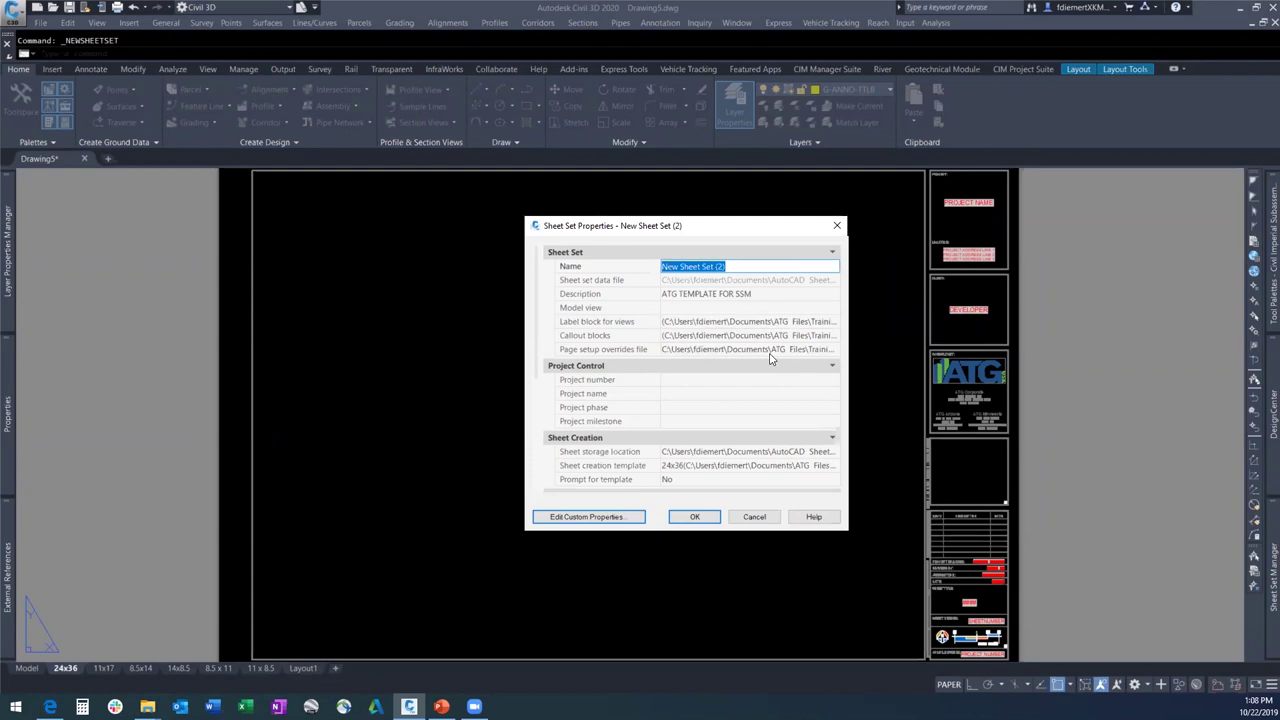
scroll(730, 382, "down", 2)
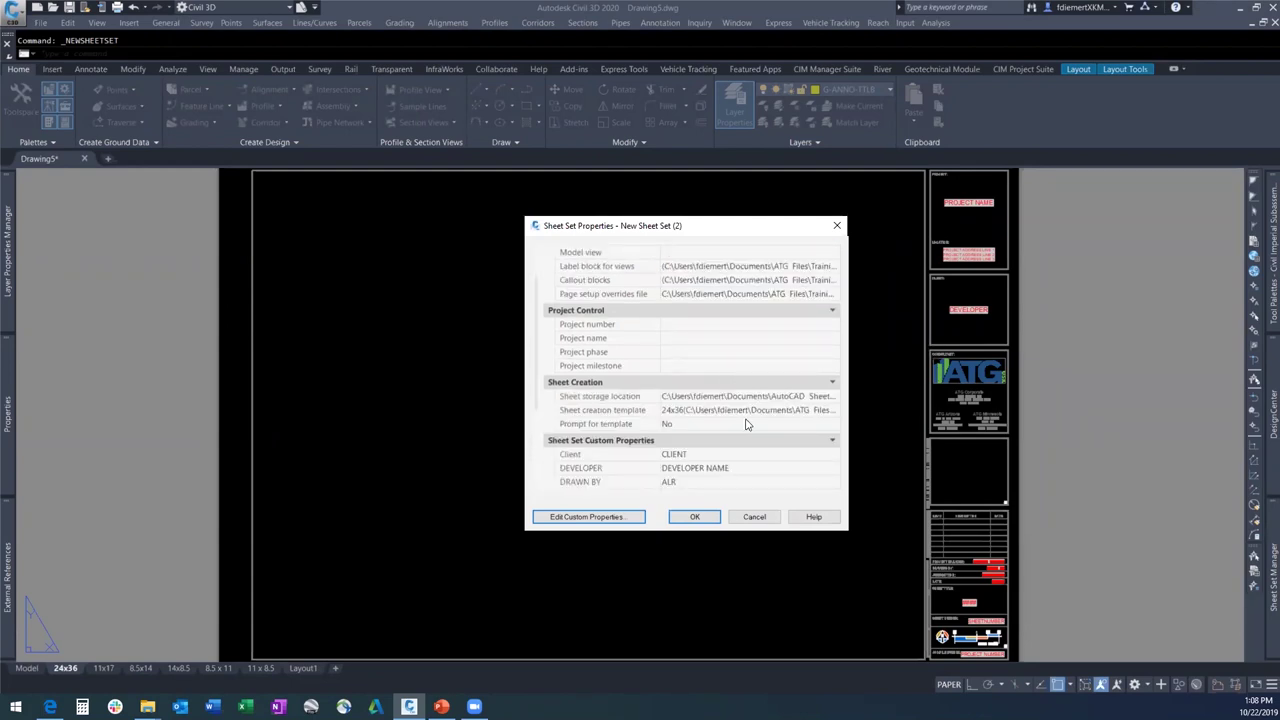
scroll(749, 425, "down", 2)
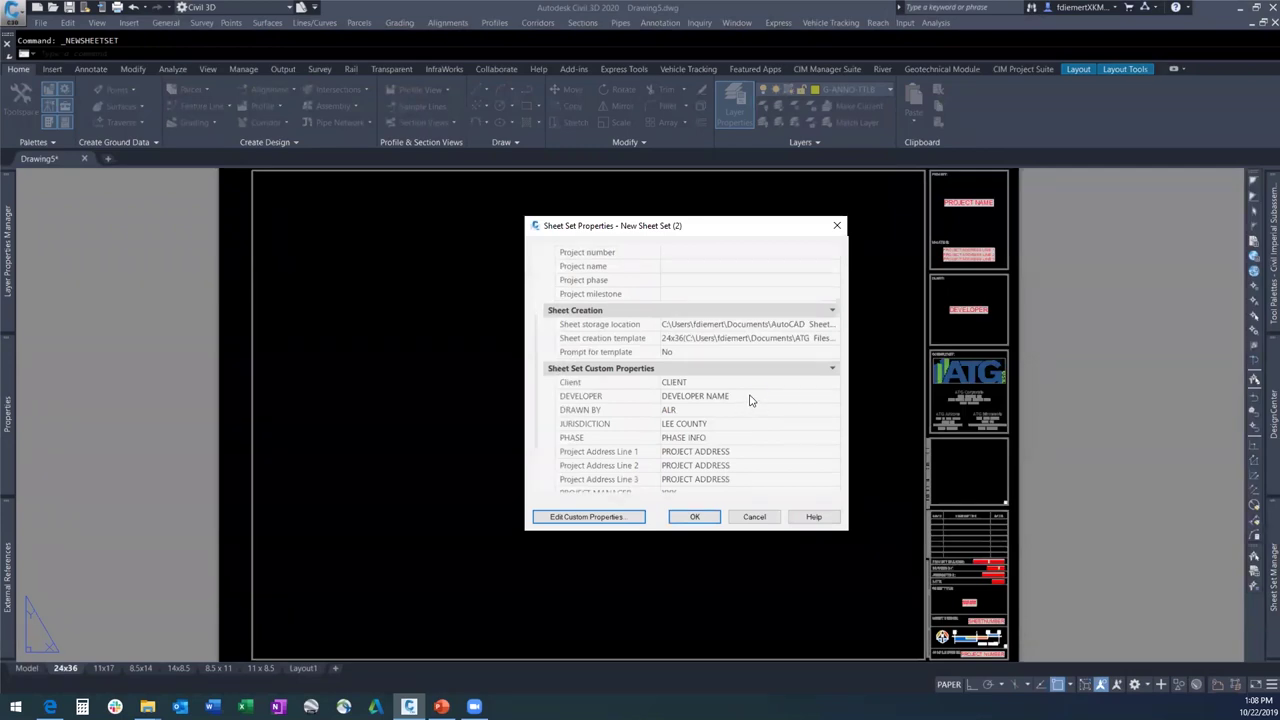
scroll(751, 400, "down", 1)
scroll(749, 398, "down", 1)
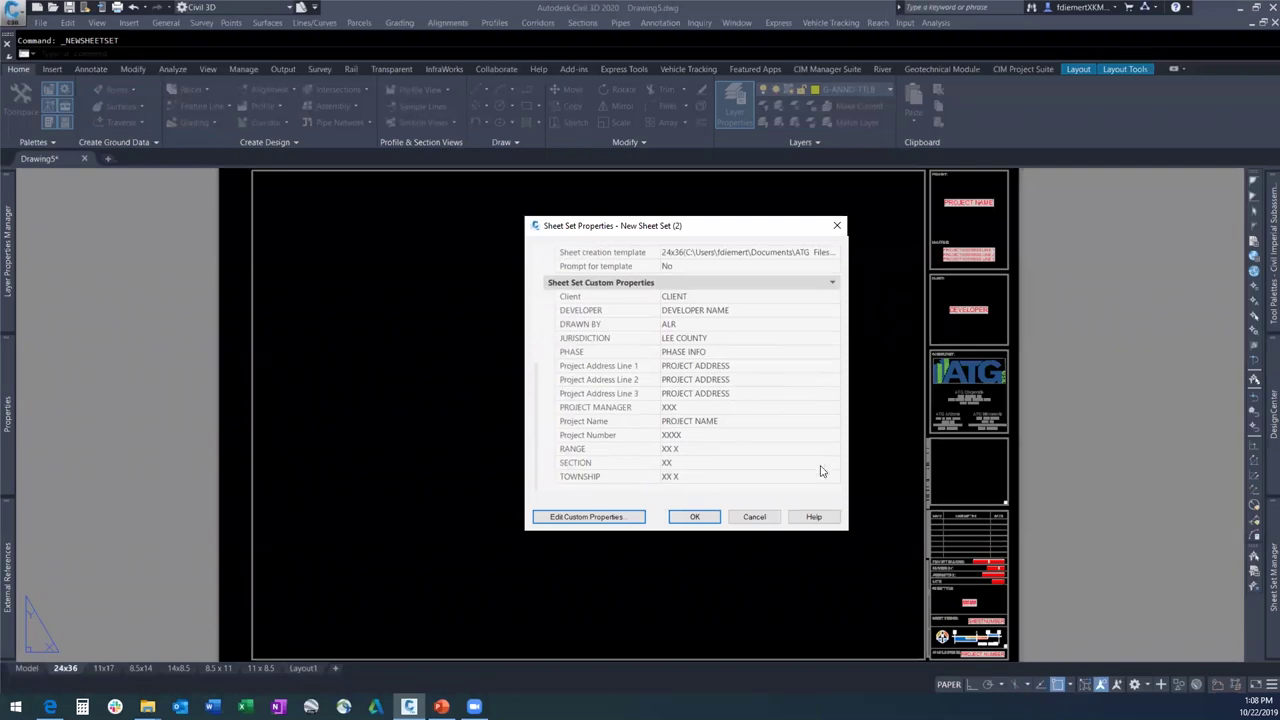
left_click(613, 518)
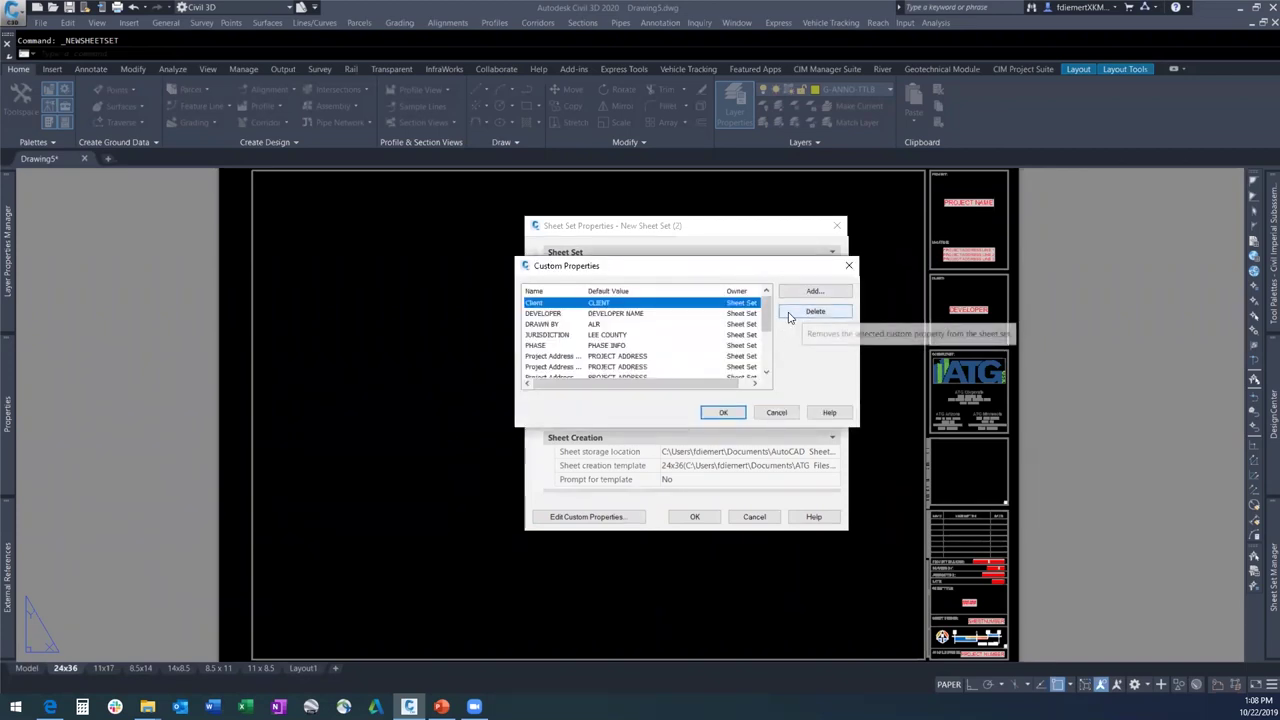
Cancel the Add Custom Property, Custom Properties and Sheet Set Properties dialogs without changes.
scroll(618, 338, "down", 1)
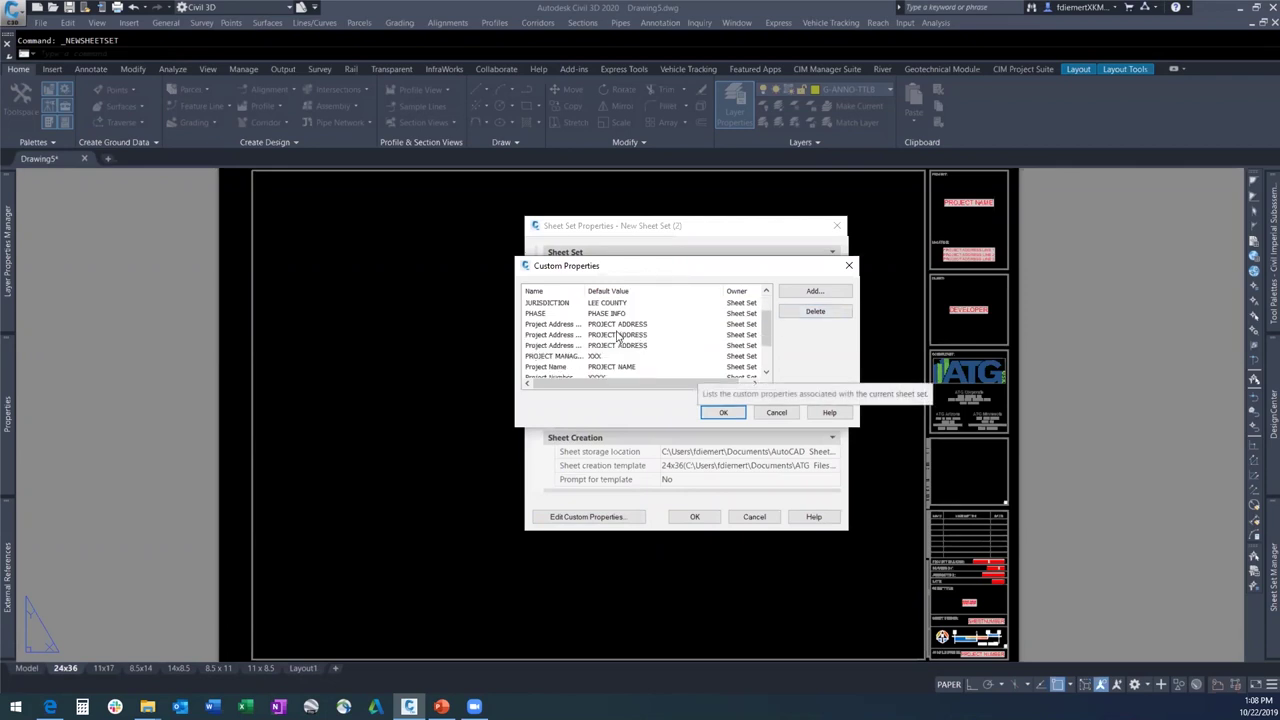
scroll(618, 338, "down", 2)
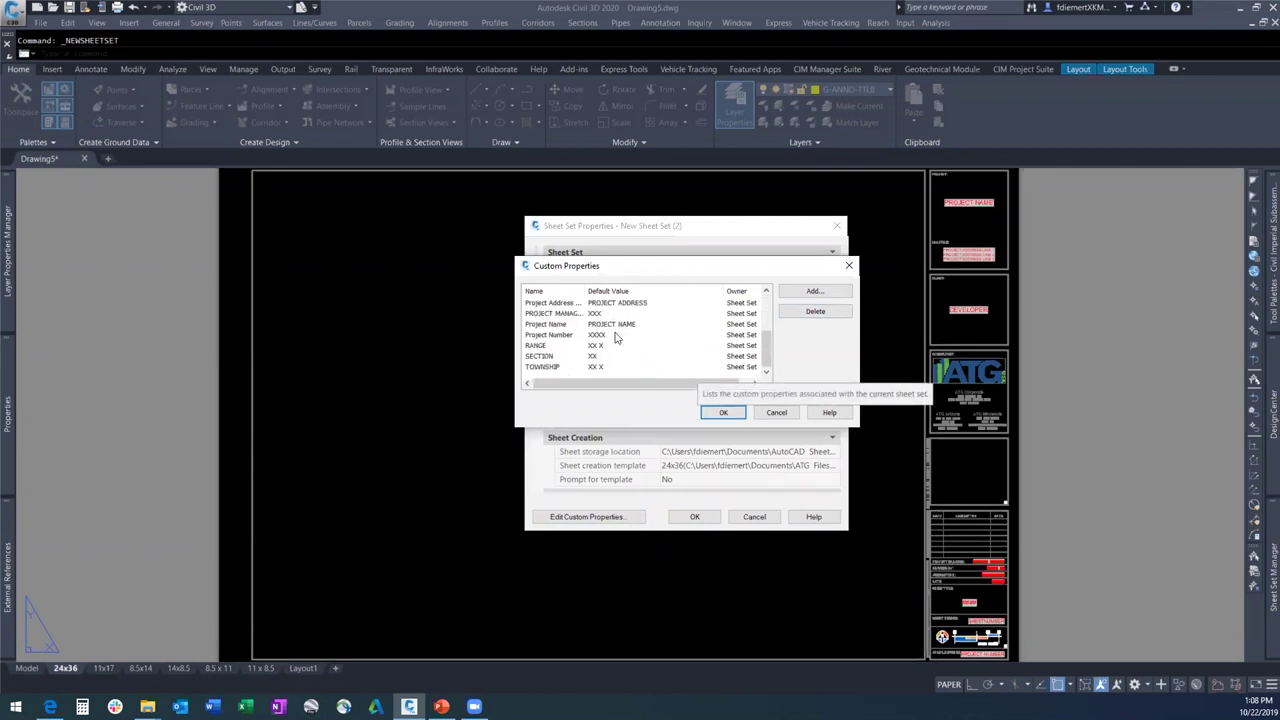
left_click(823, 295)
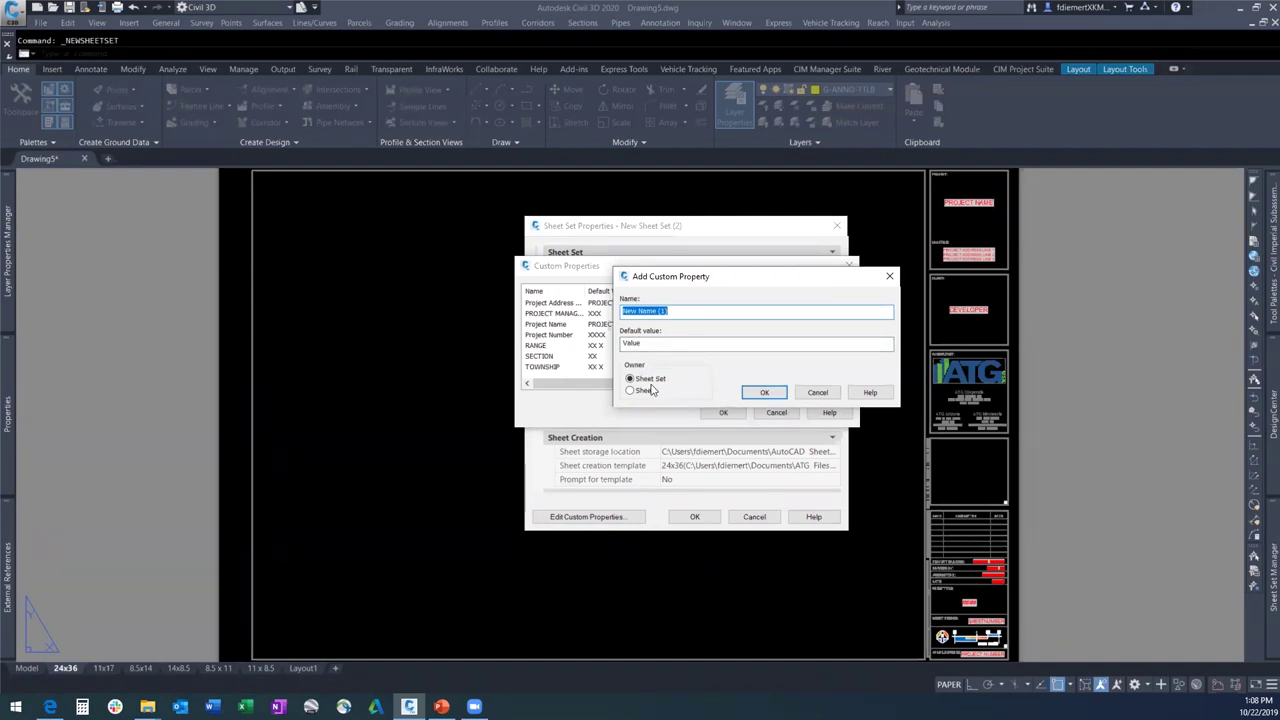
left_click(826, 394)
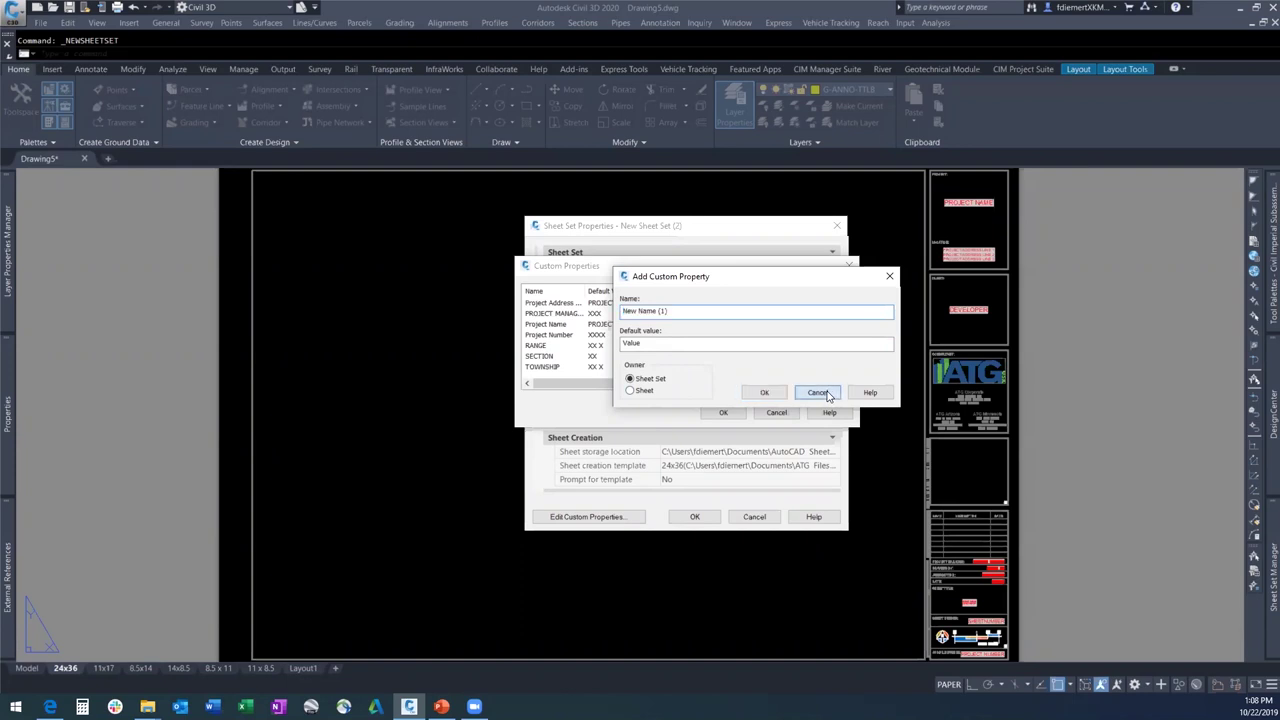
left_click(784, 414)
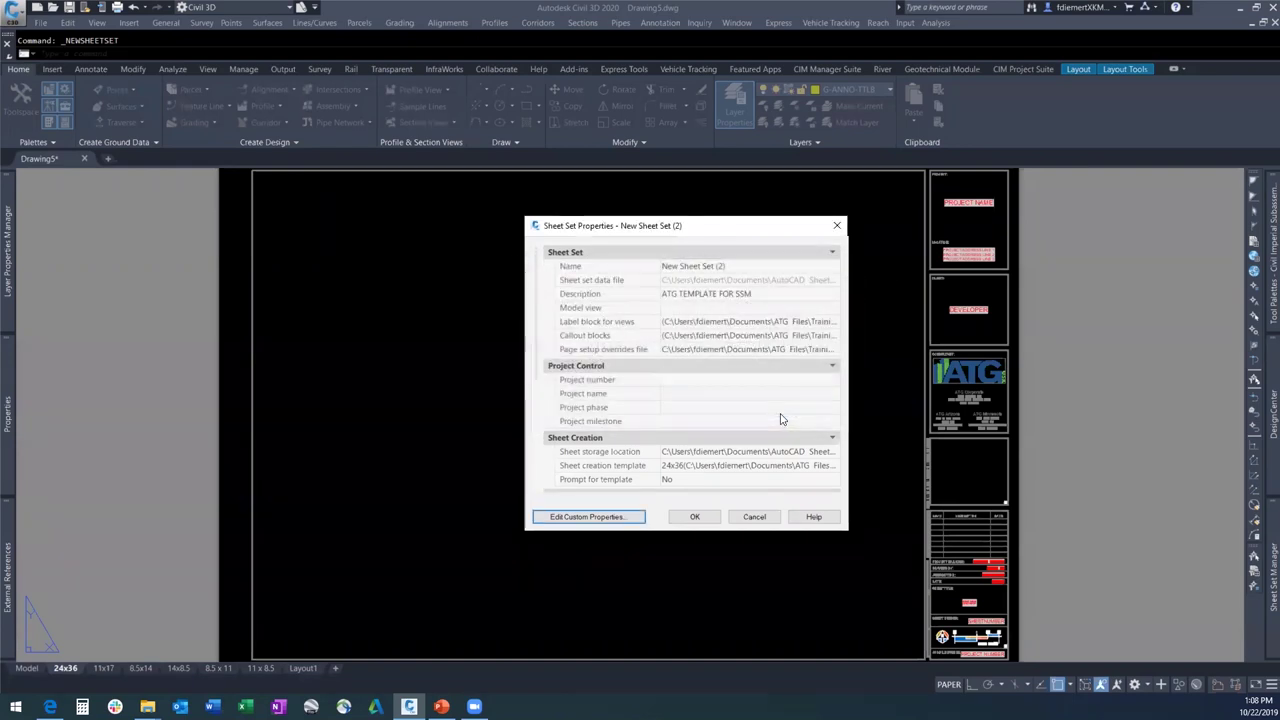
left_click(762, 521)
mouse_move(1263, 388)
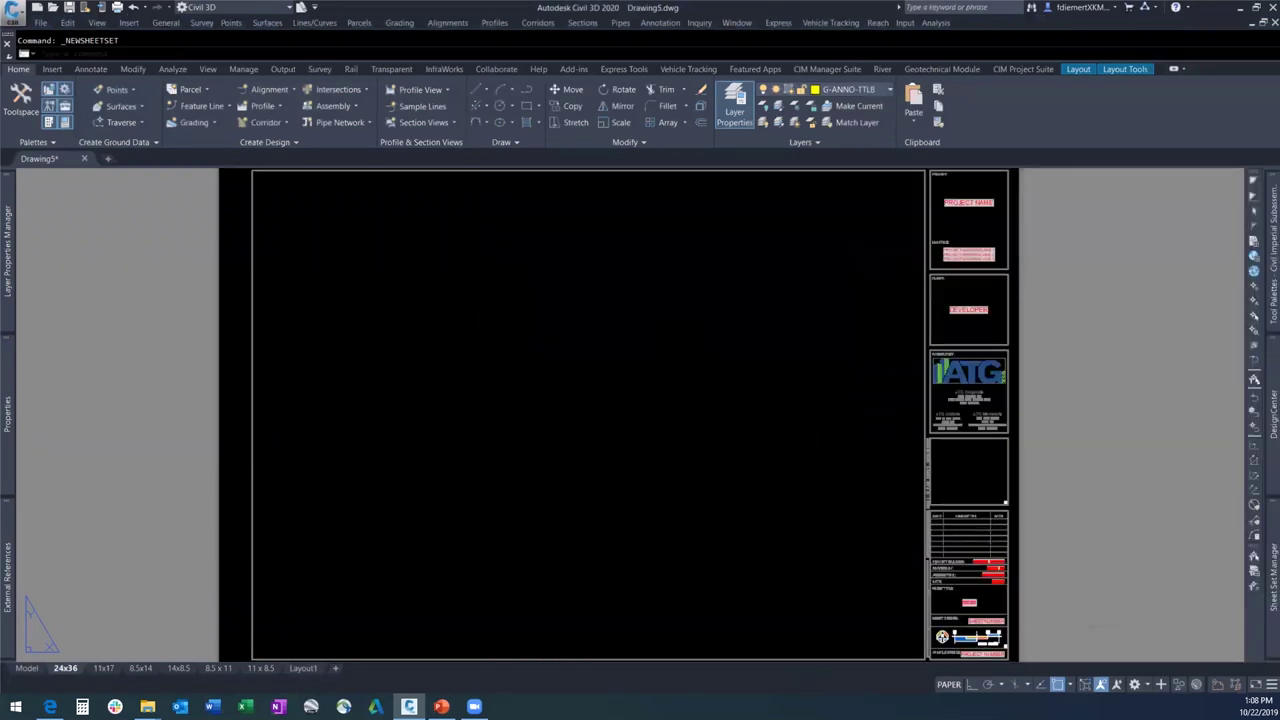
Close New Sheet Set (2), then choose Open... to browse the Training folder's sheet sets.
mouse_move(1263, 612)
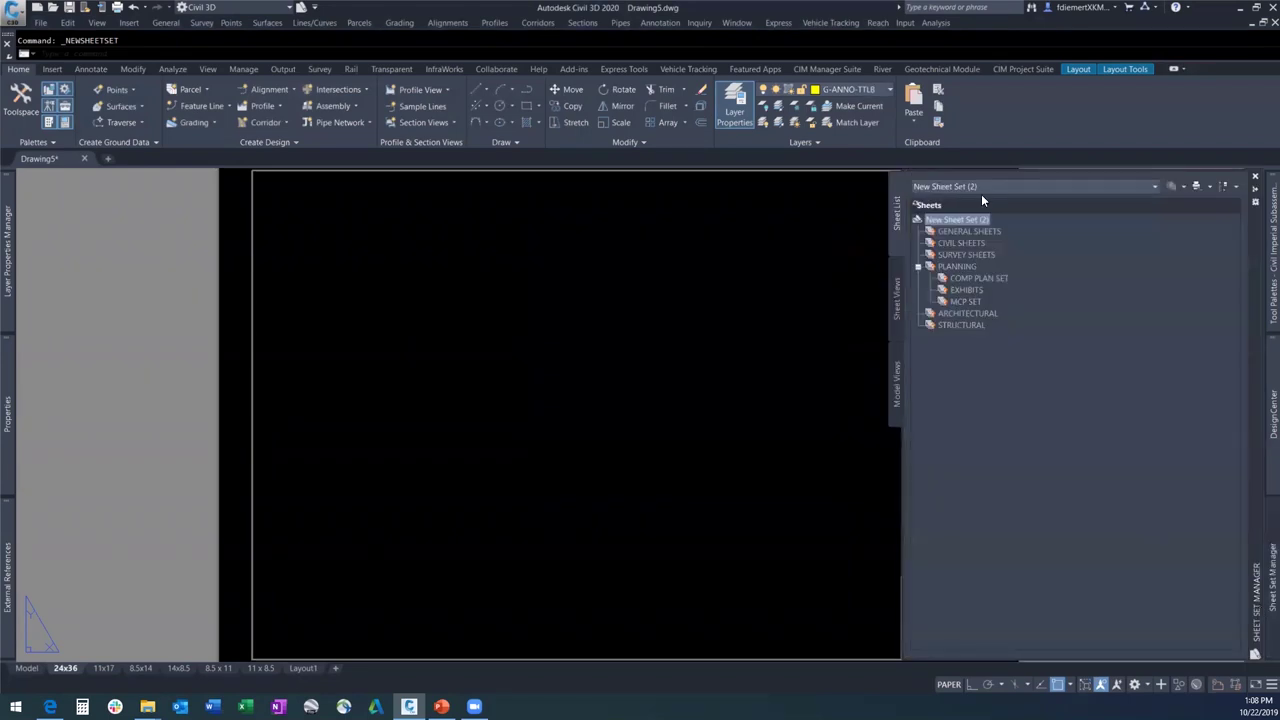
right_click(962, 218)
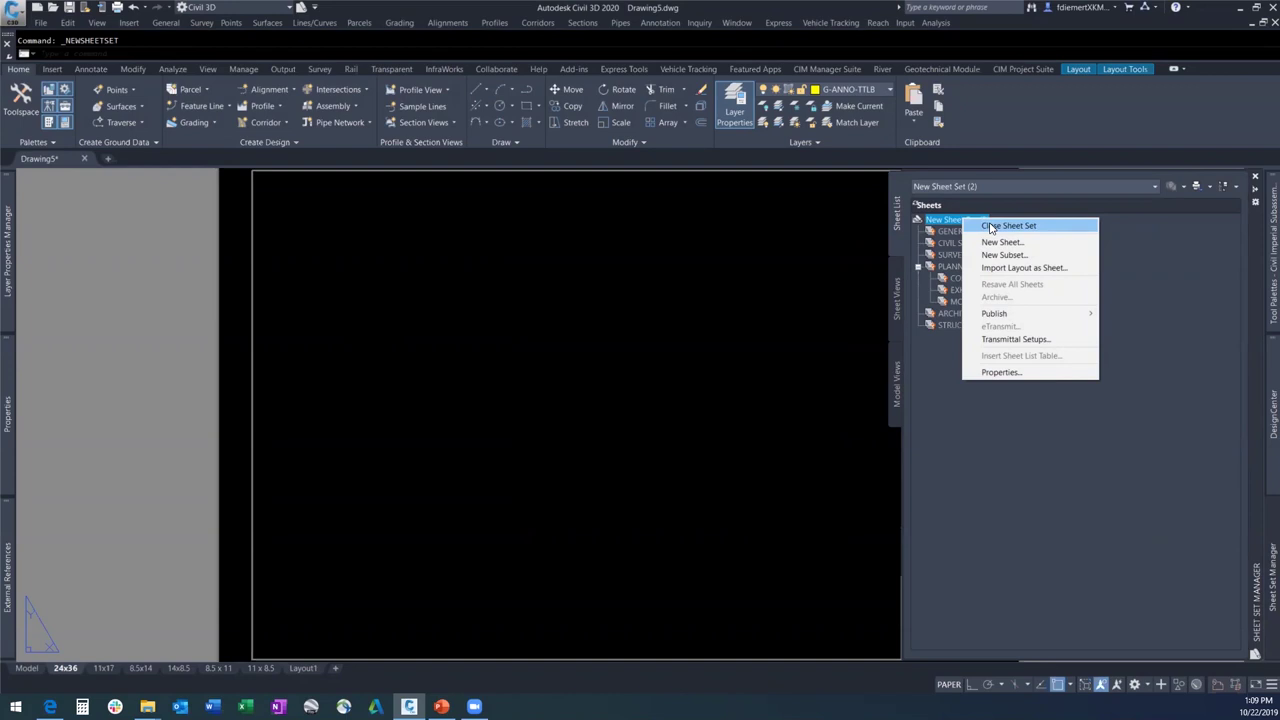
right_click(940, 220)
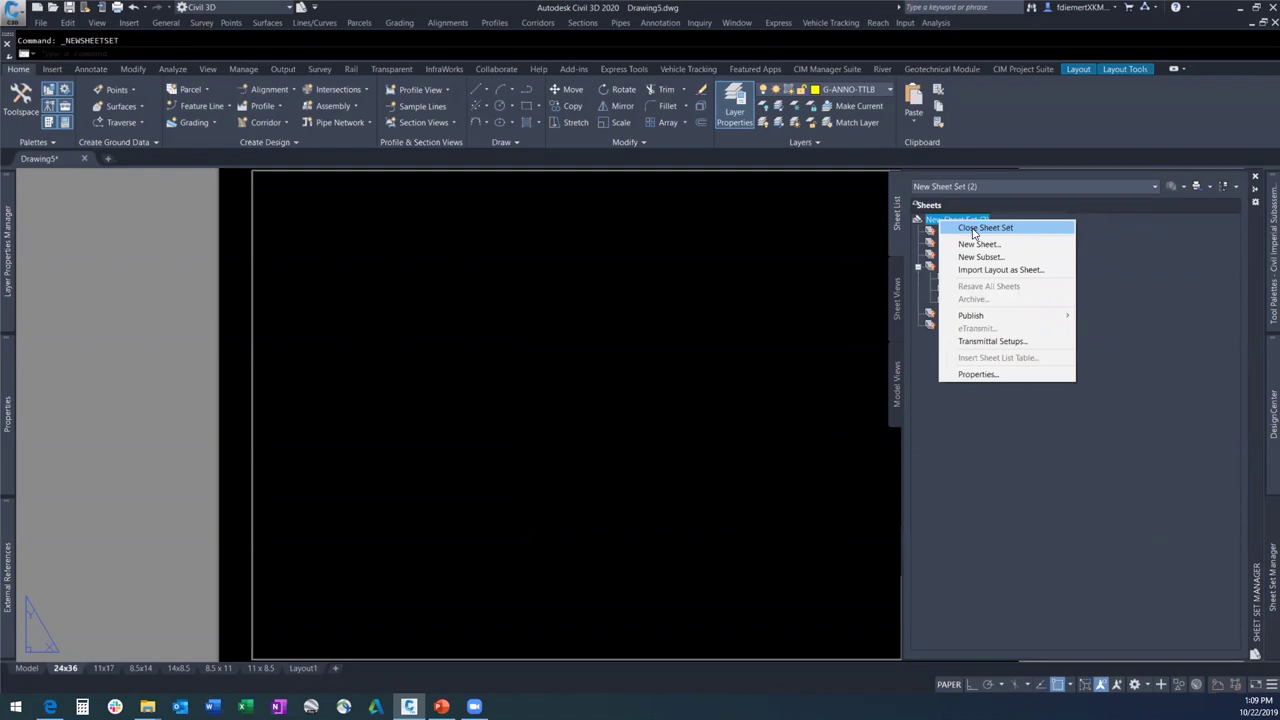
left_click(974, 230)
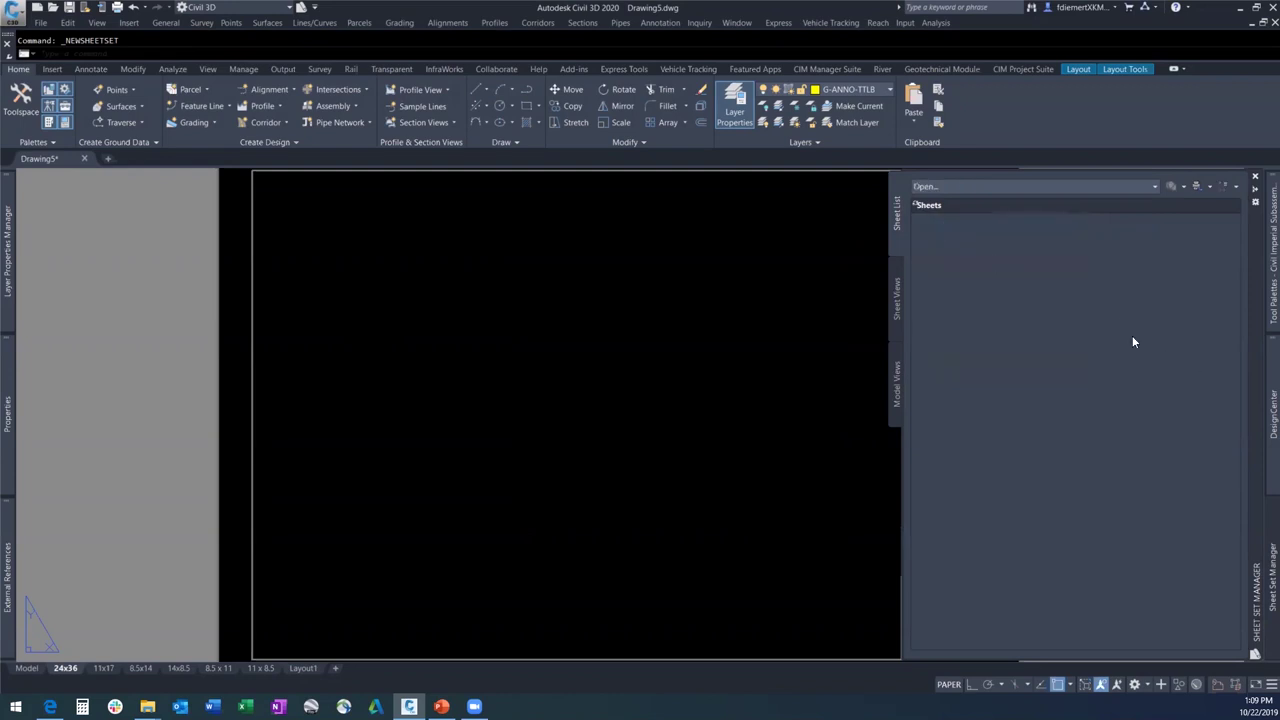
left_click(1154, 187)
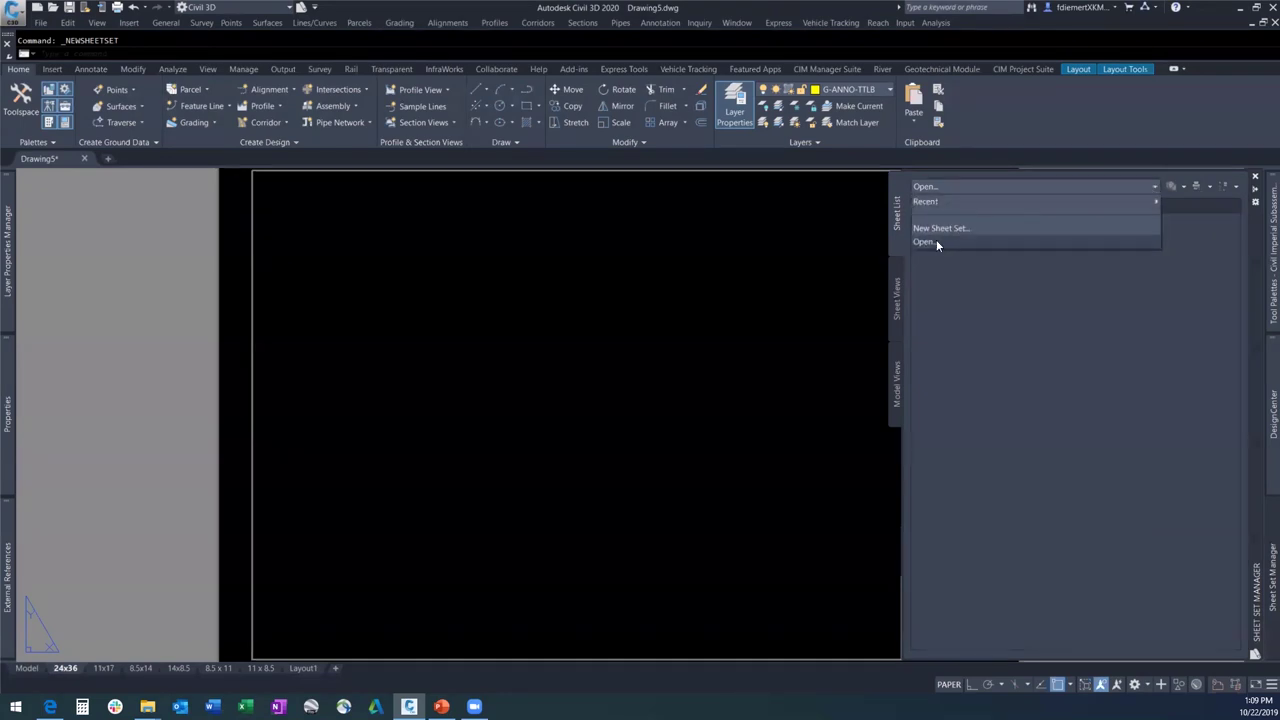
left_click(926, 242)
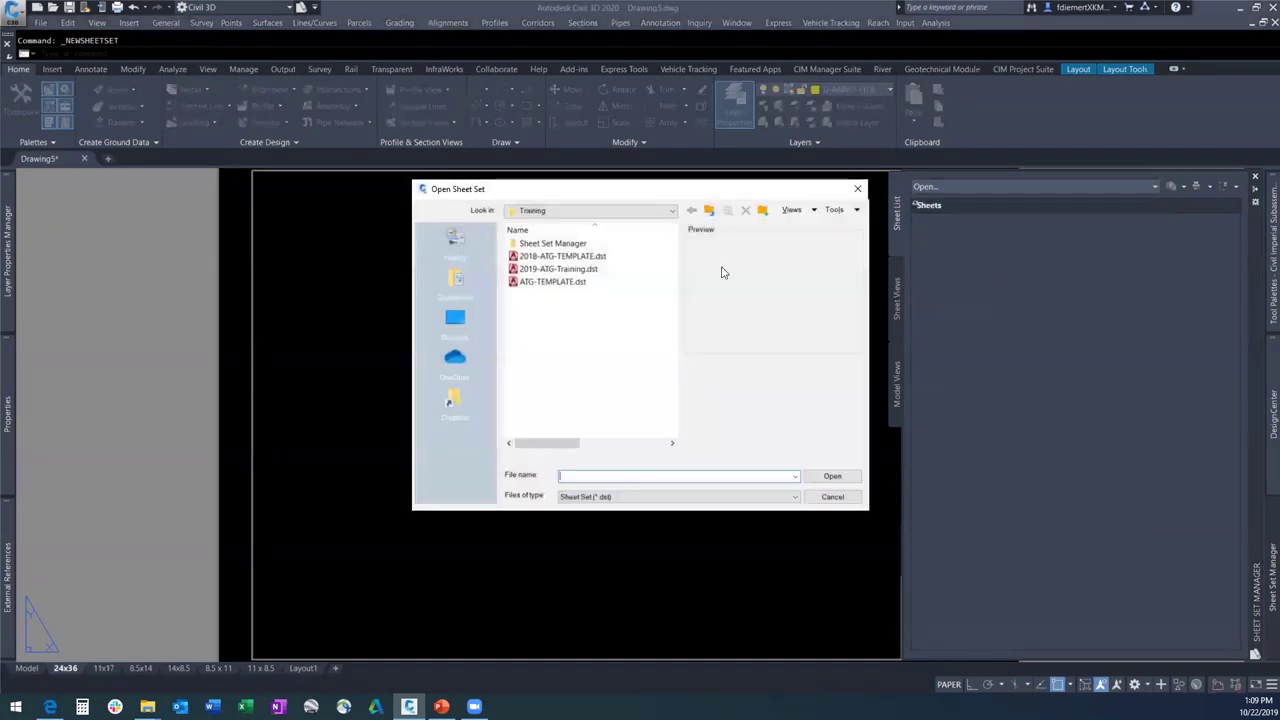
Open 2019-ATG-Training.dst and float the Sheet Set Manager over the drawing.
left_click(561, 270)
left_click(830, 479)
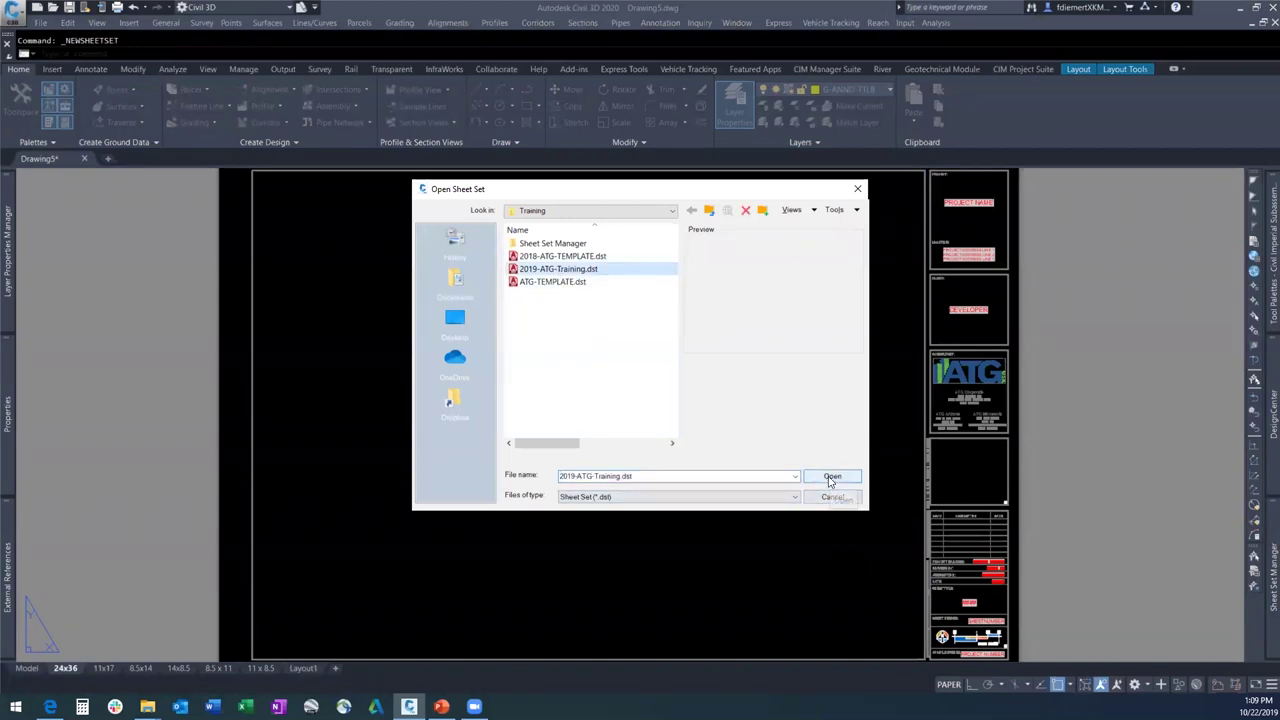
left_click(829, 481)
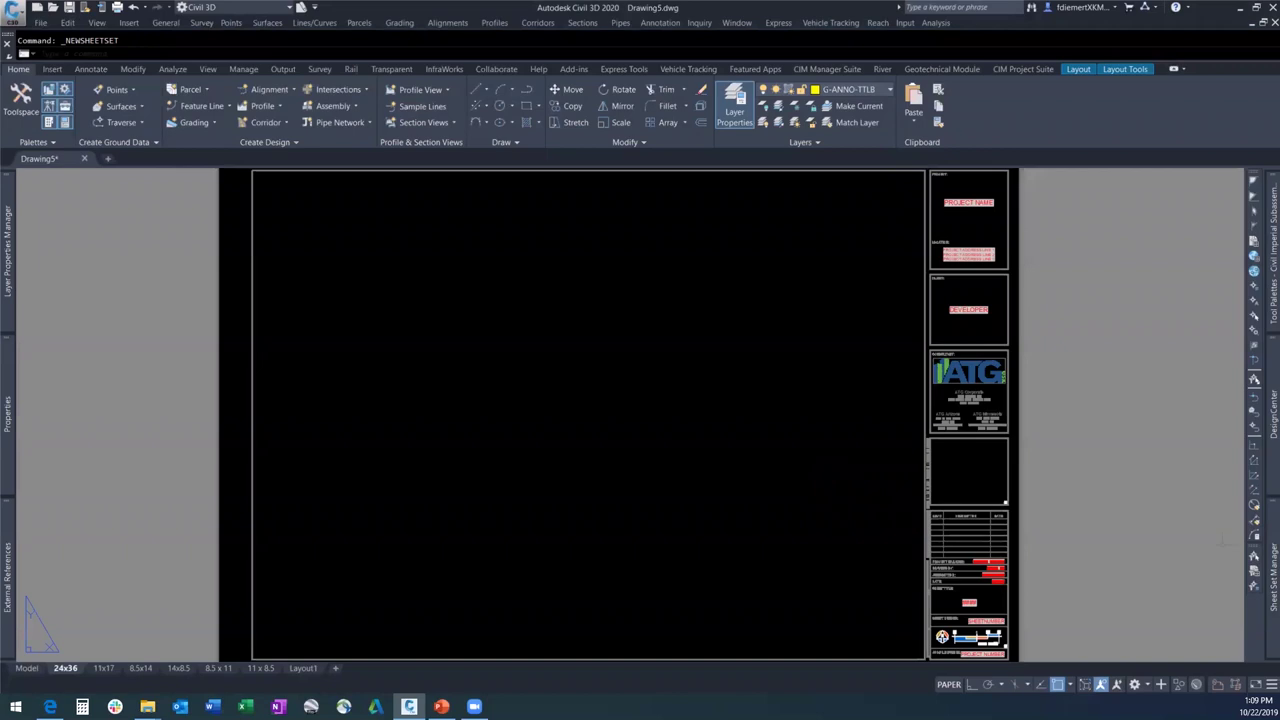
mouse_move(1272, 578)
left_click_drag(1255, 455, 937, 457)
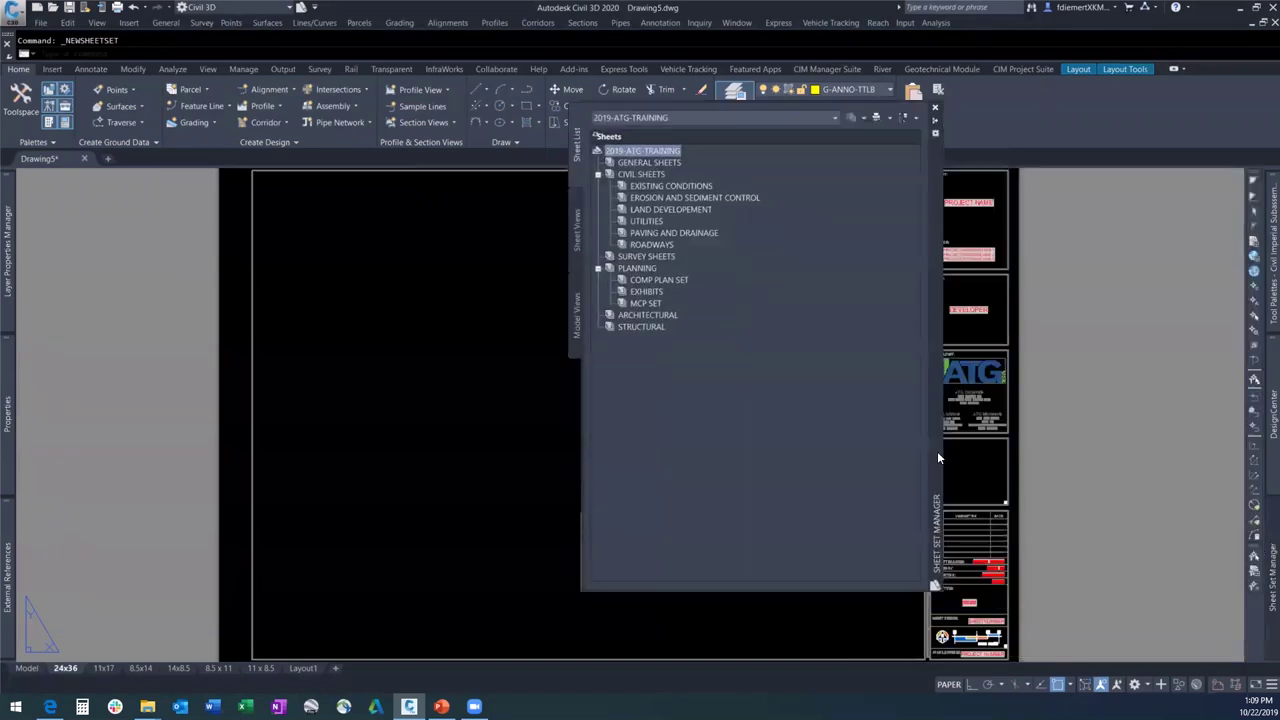
Select General Sheets and each Civil Sheets subset in turn, then right-click the 2019-ATG-TRAINING root.
left_click(665, 163)
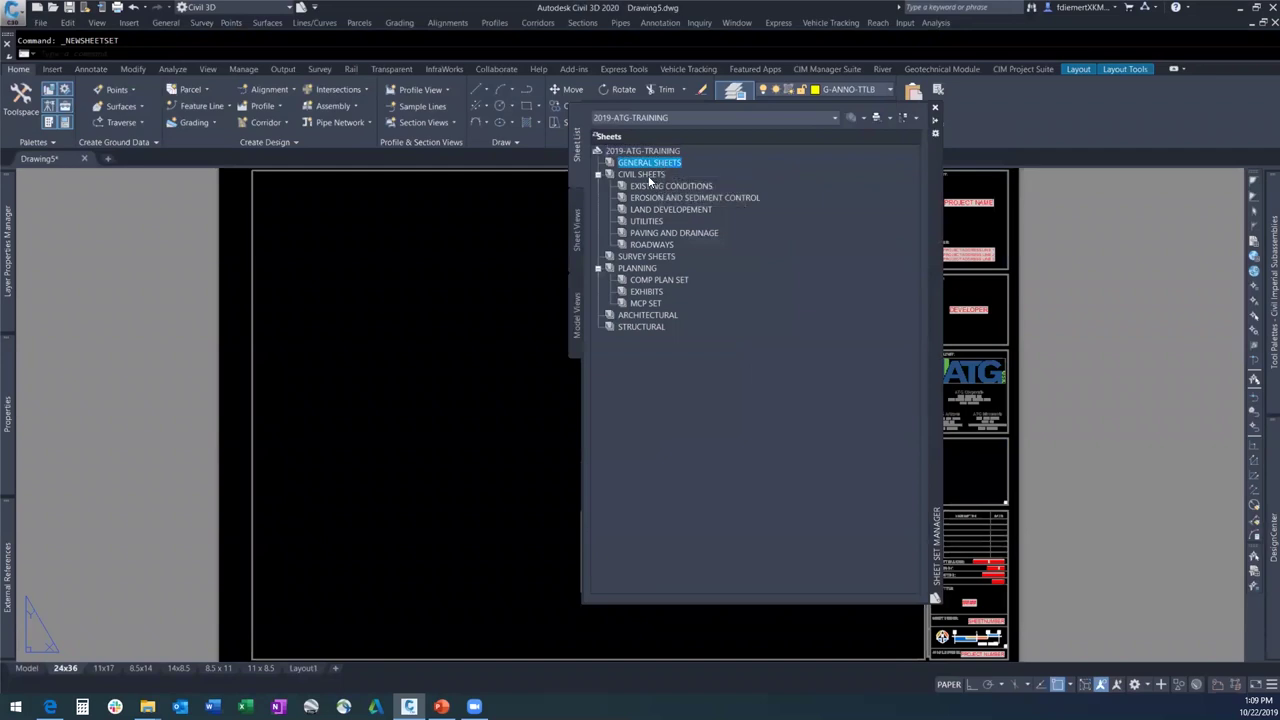
left_click(657, 189)
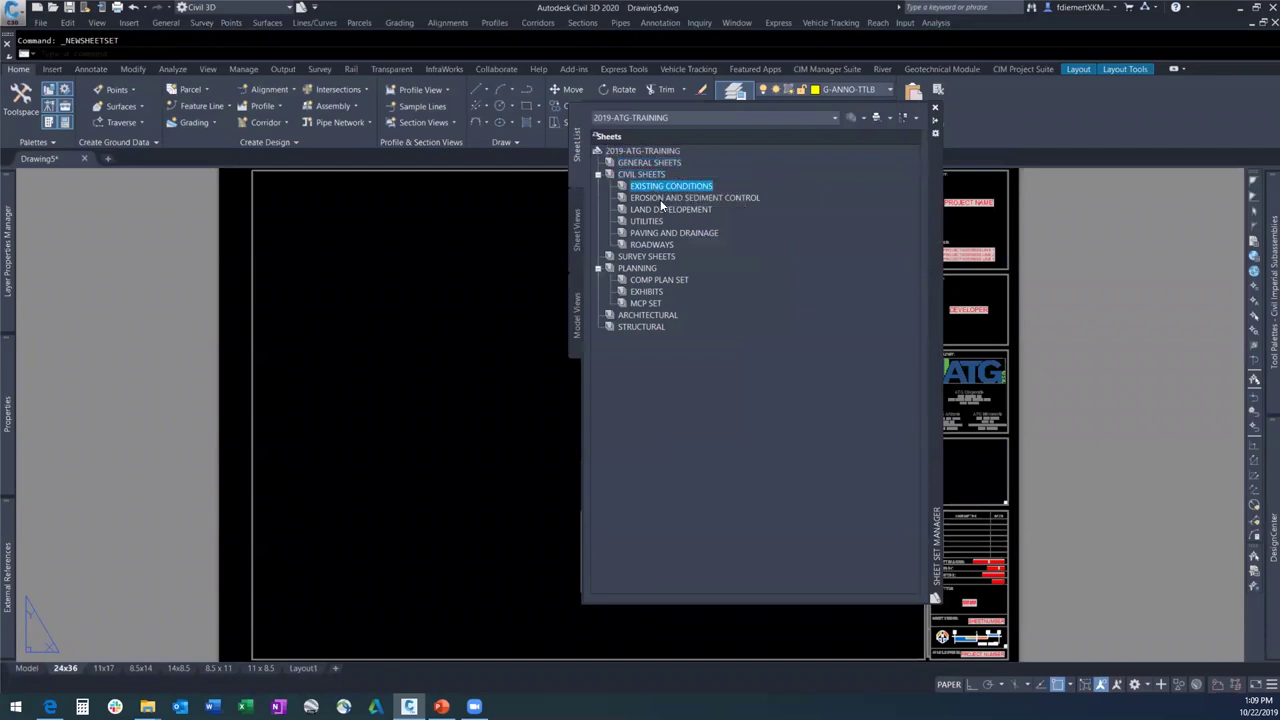
left_click(657, 197)
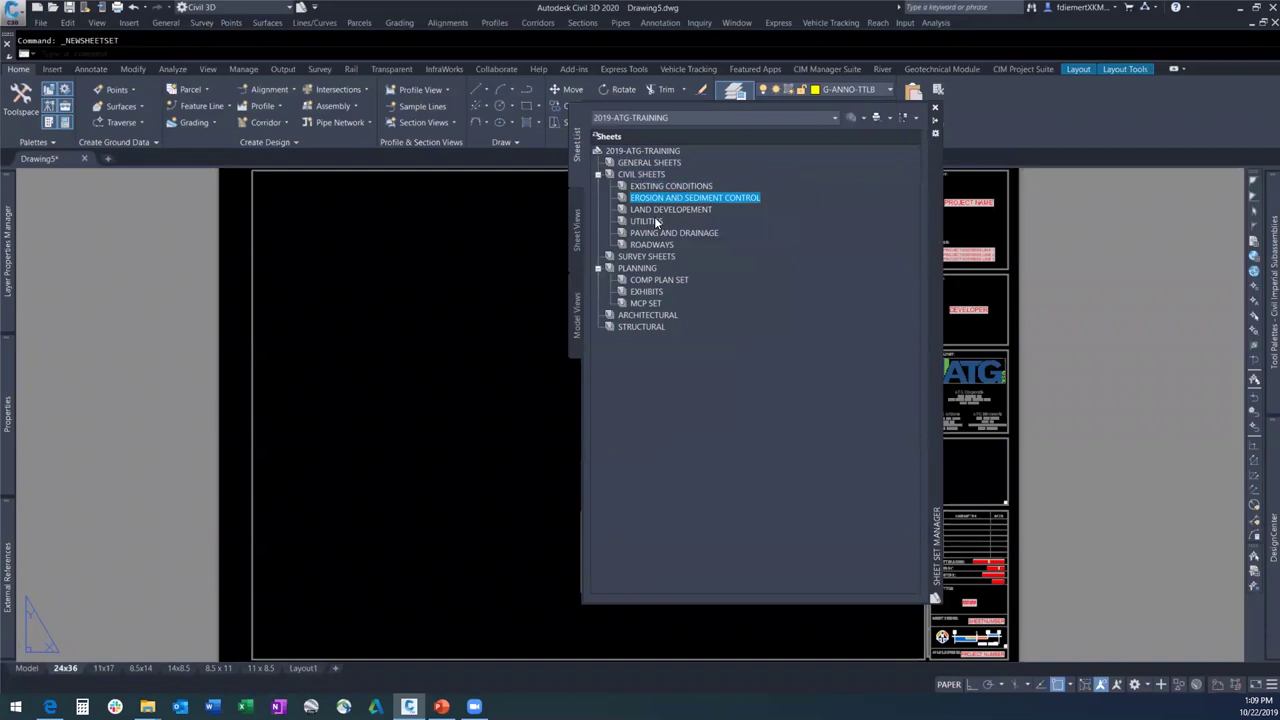
left_click(654, 210)
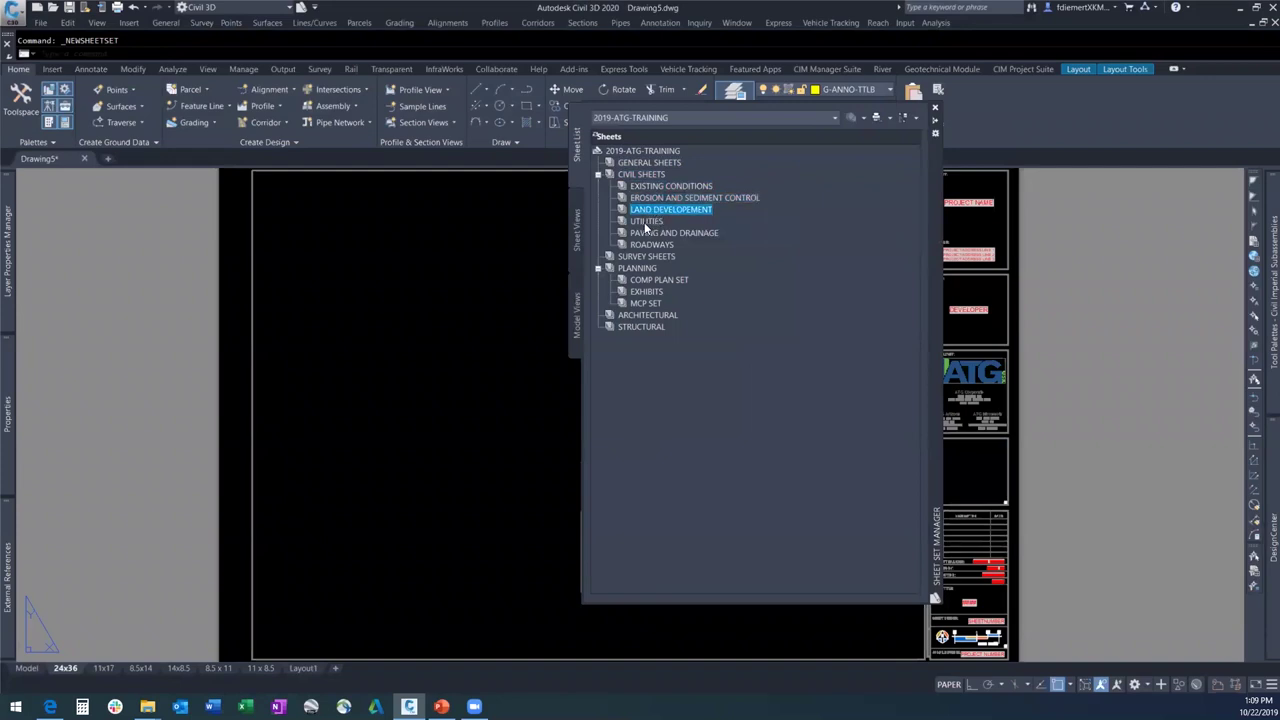
left_click(650, 221)
left_click(653, 233)
left_click(652, 244)
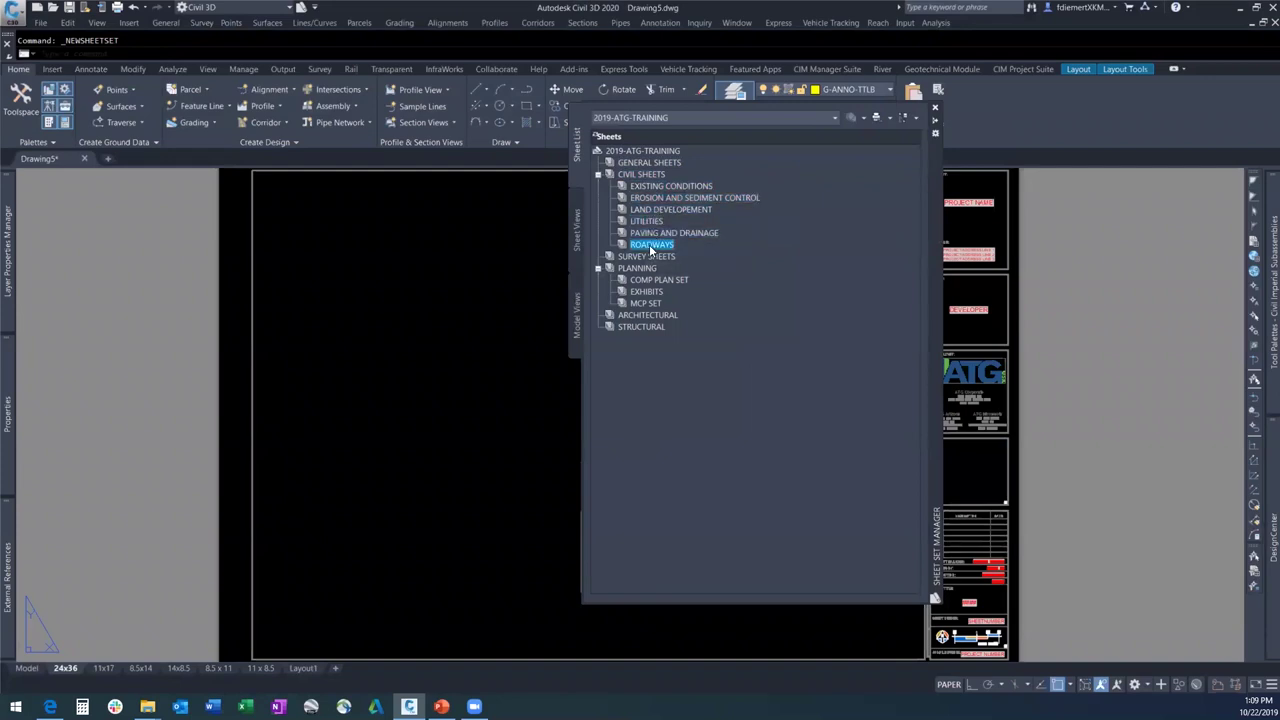
right_click(646, 152)
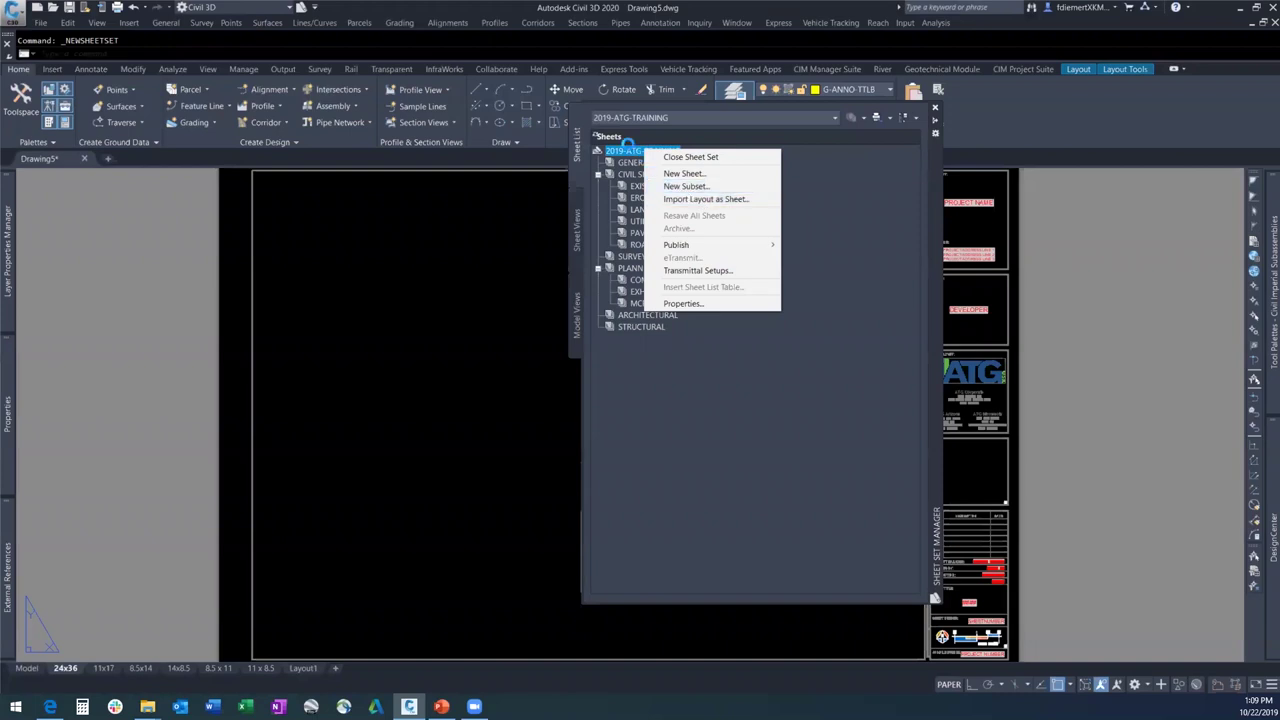
Add a new subset named MEP under the 2019-ATG-TRAINING root.
left_click(627, 155)
right_click(637, 155)
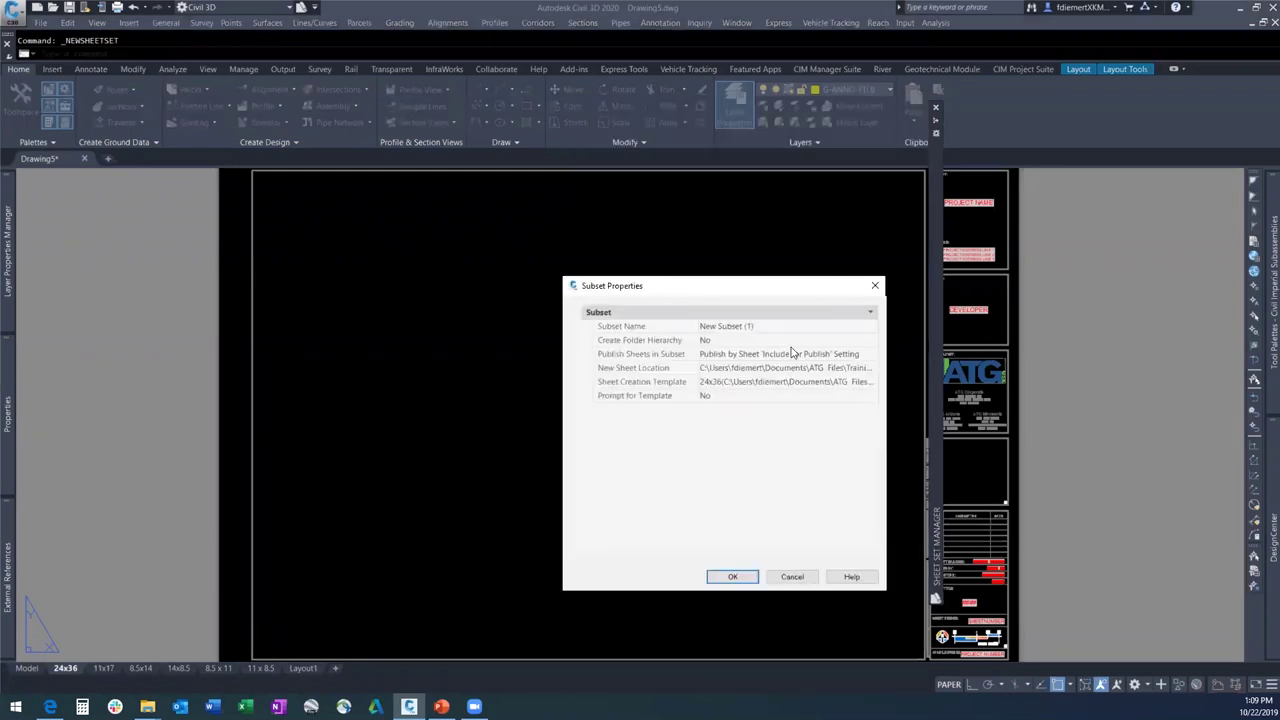
left_click(765, 327)
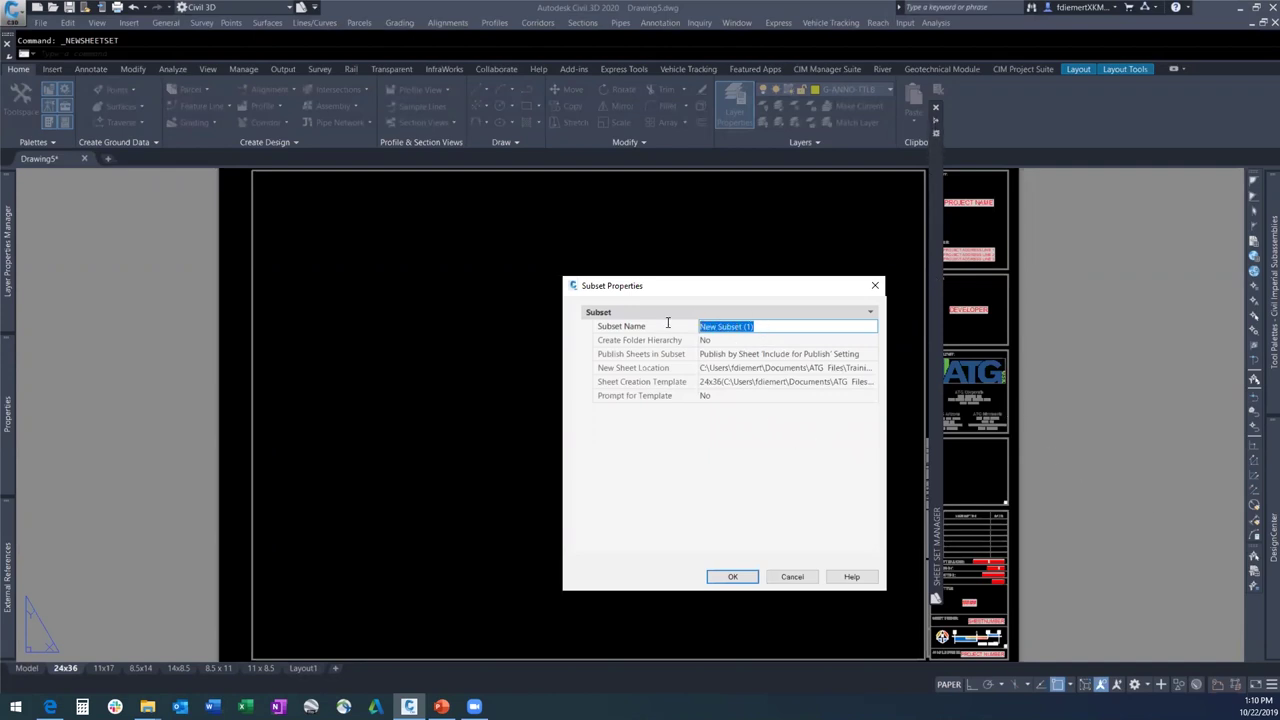
type("ME")
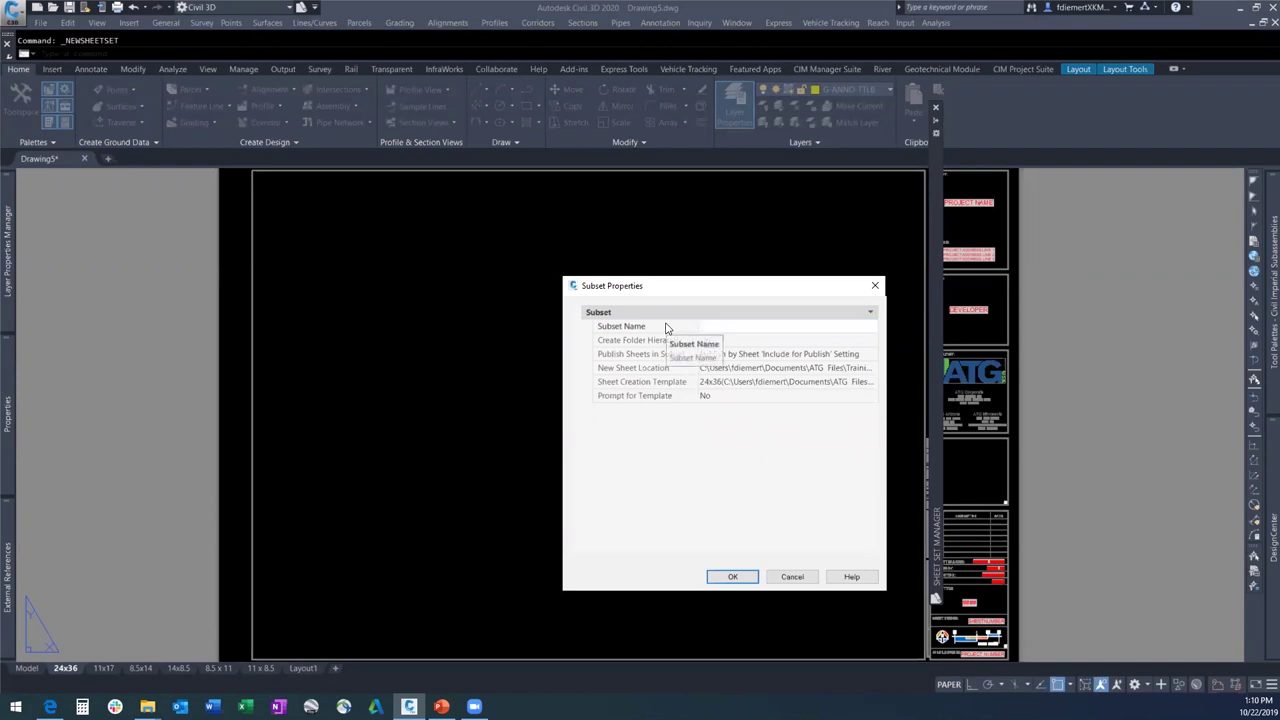
type("P")
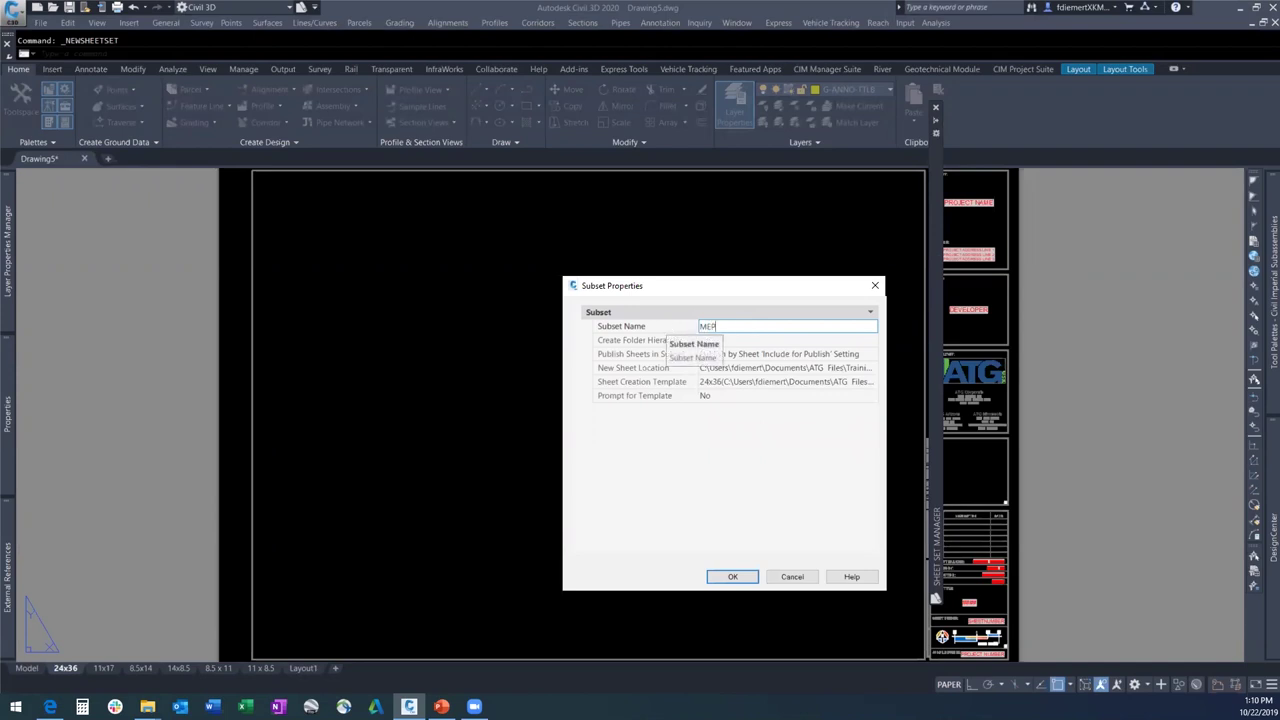
left_click(733, 576)
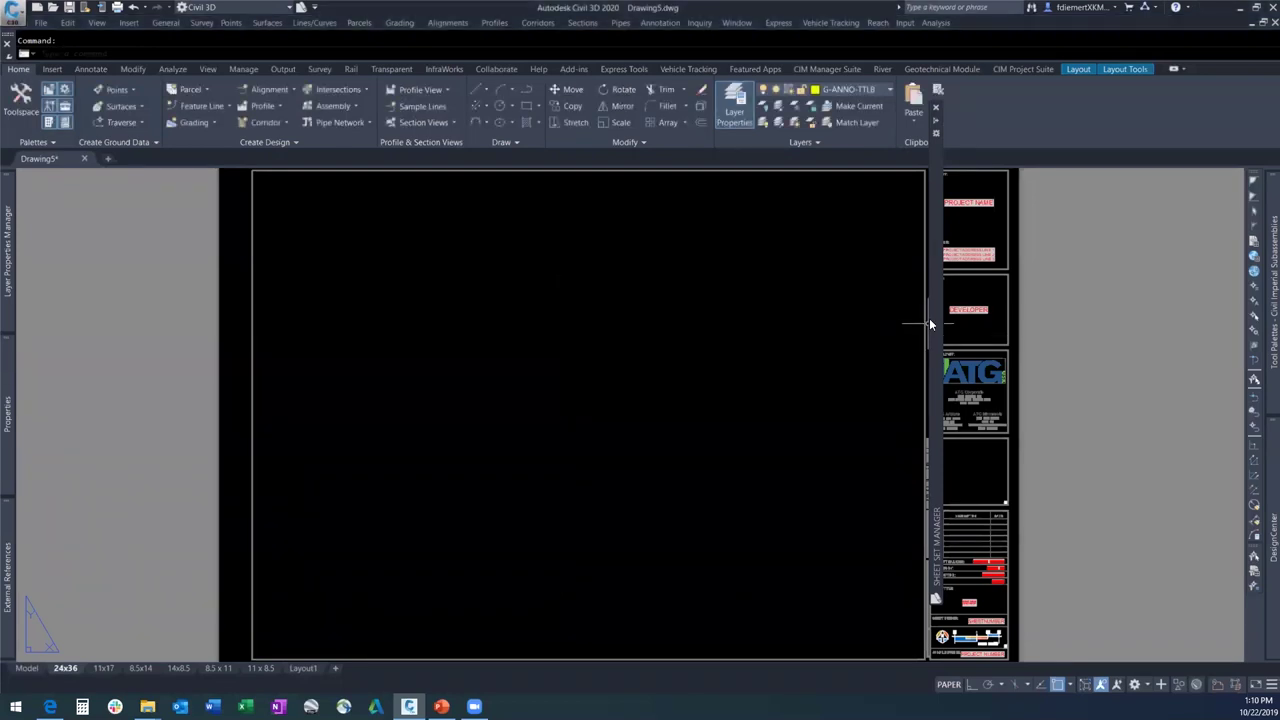
Move the MEP subset up to sit right after GENERAL SHEETS.
mouse_move(934, 318)
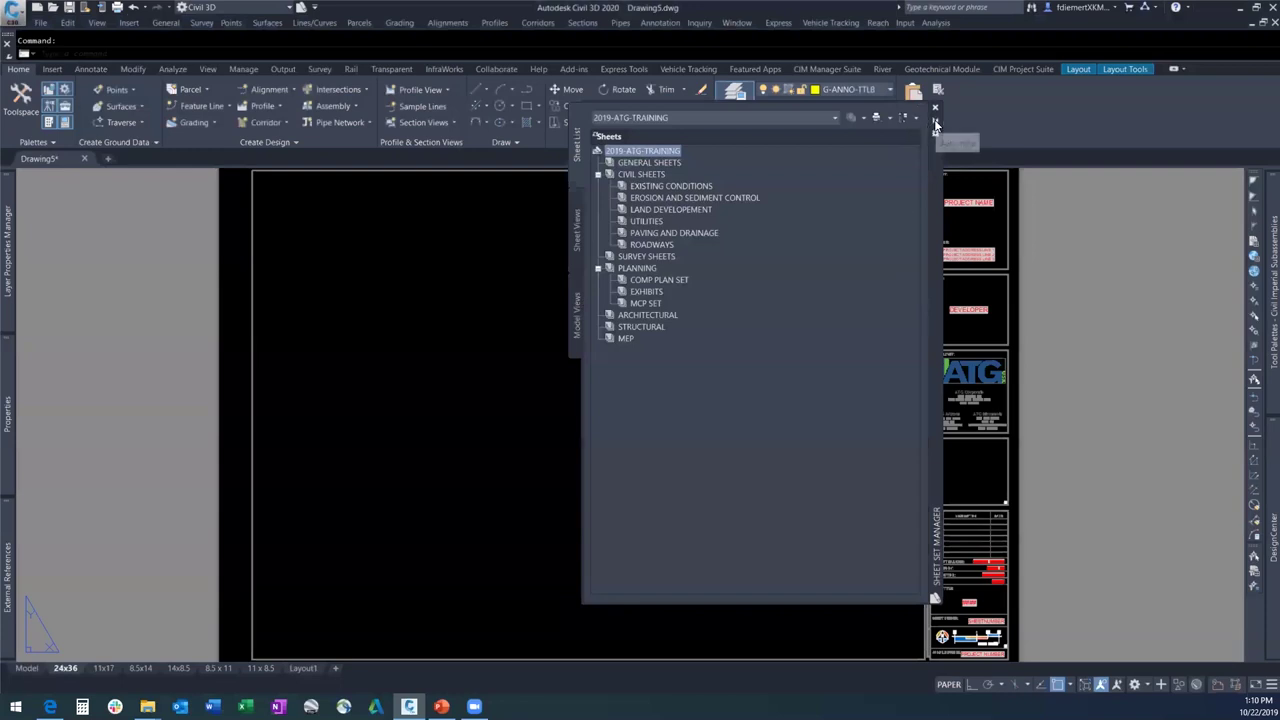
left_click(627, 339)
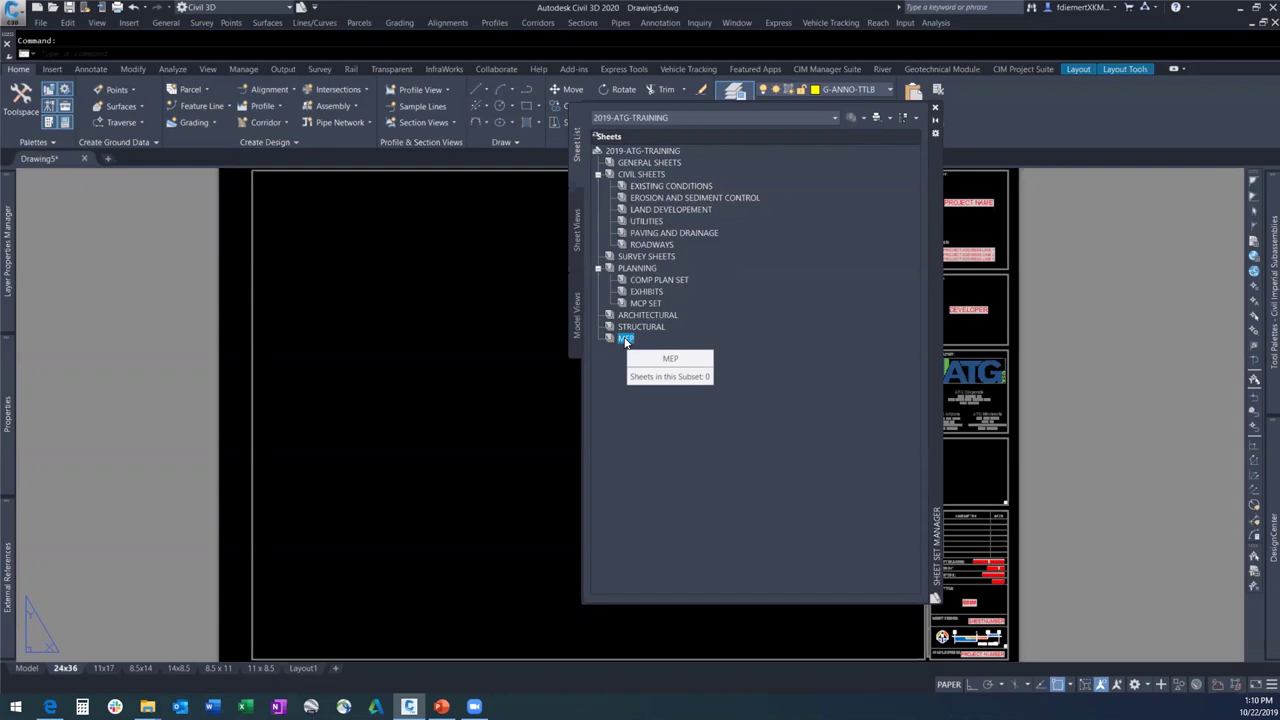
left_click_drag(627, 341, 622, 169)
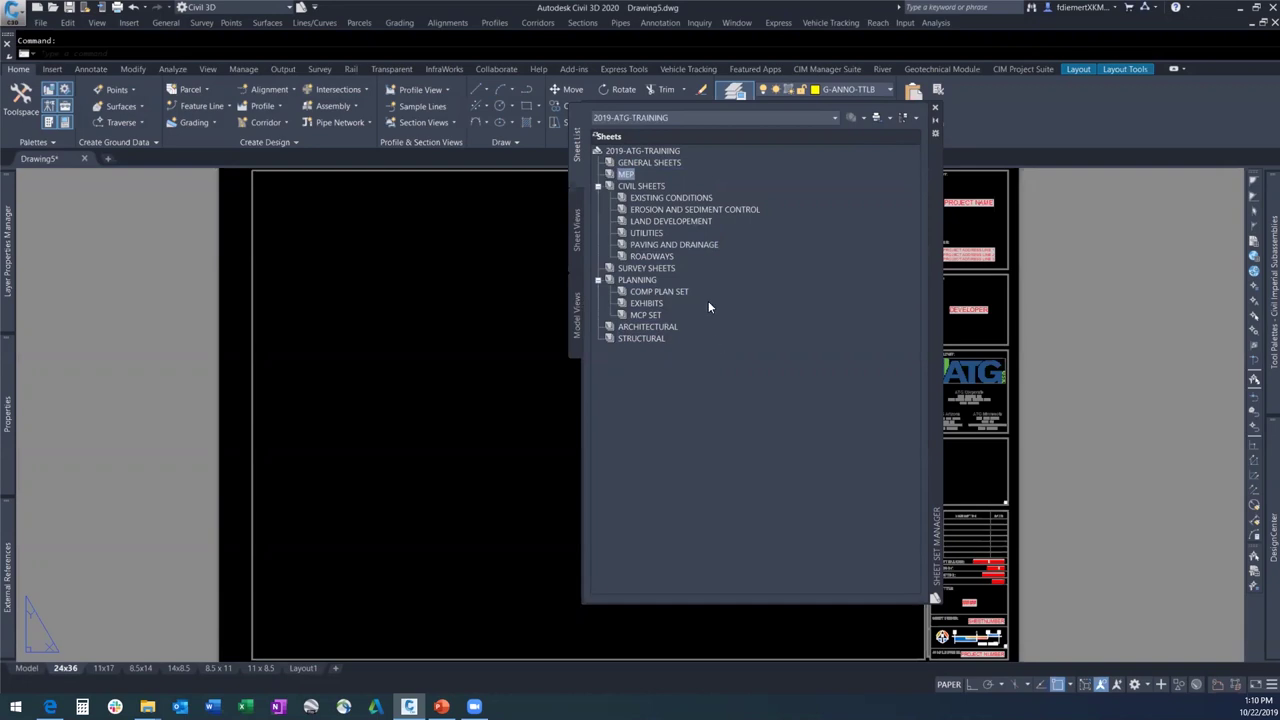
Move EROSION AND SEDIMENT CONTROL above EXISTING CONDITIONS and dock the palette on the right.
left_click(650, 199)
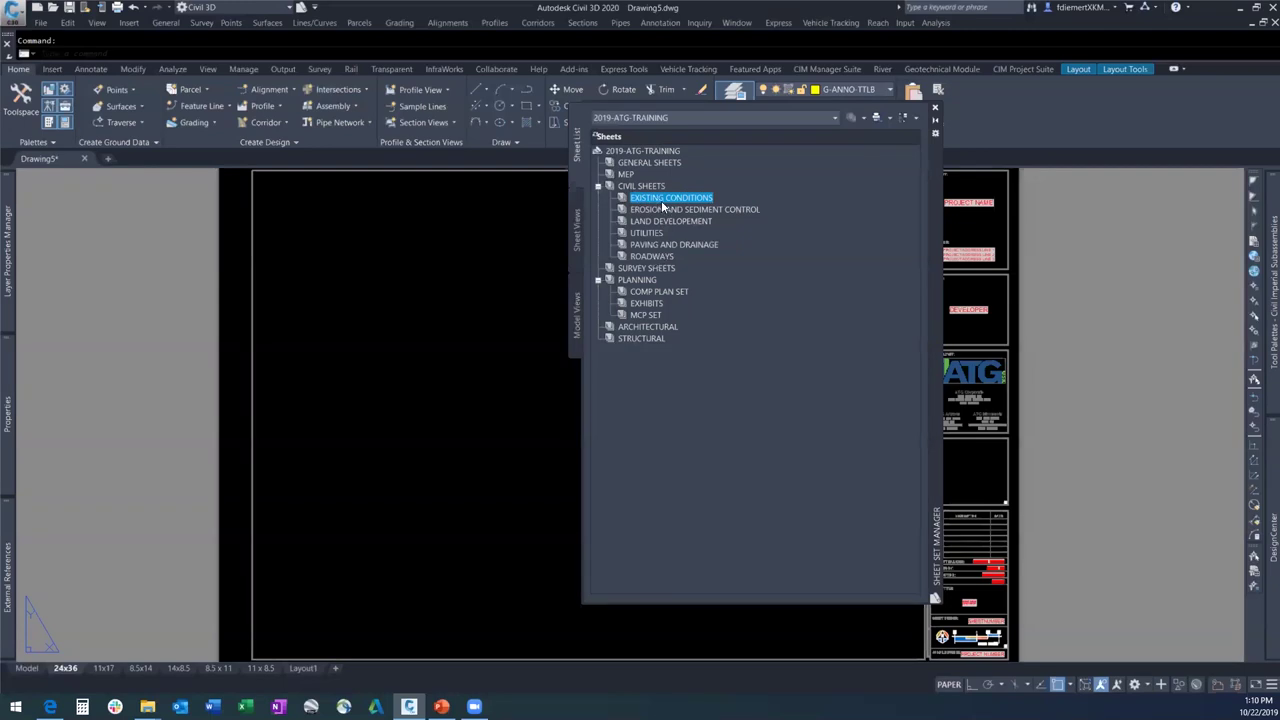
left_click(658, 211)
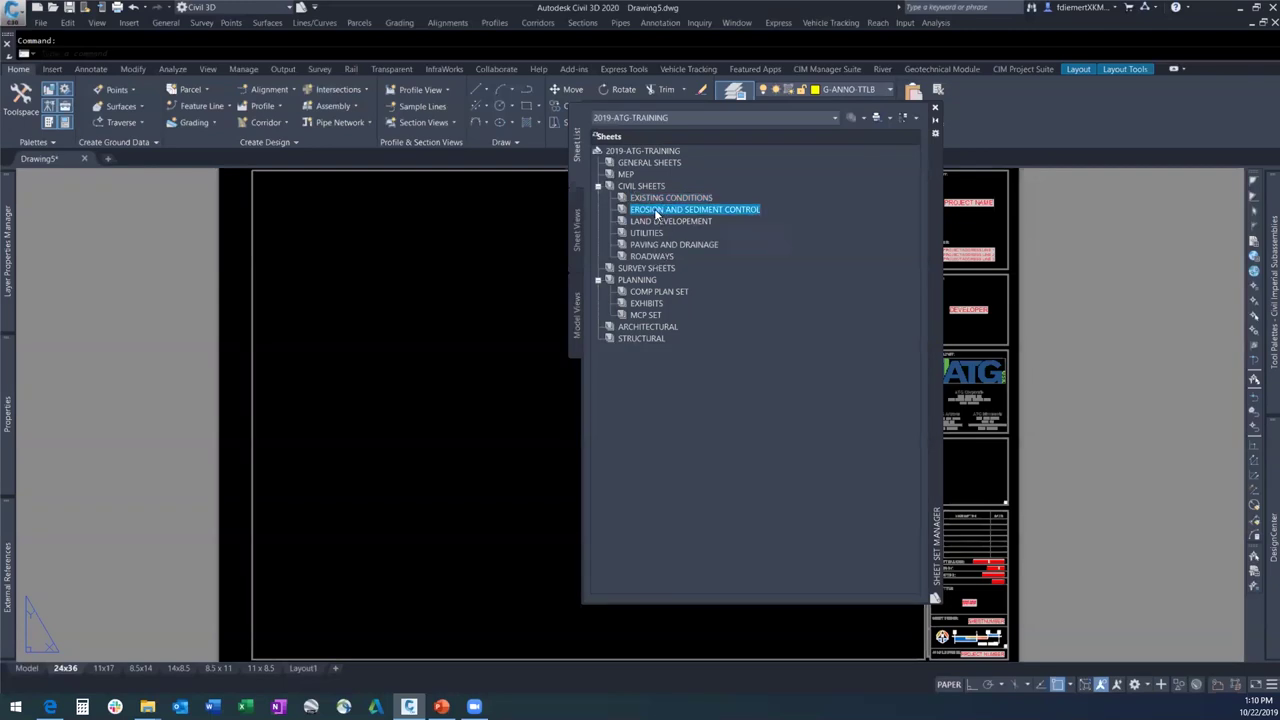
left_click_drag(653, 215, 651, 196)
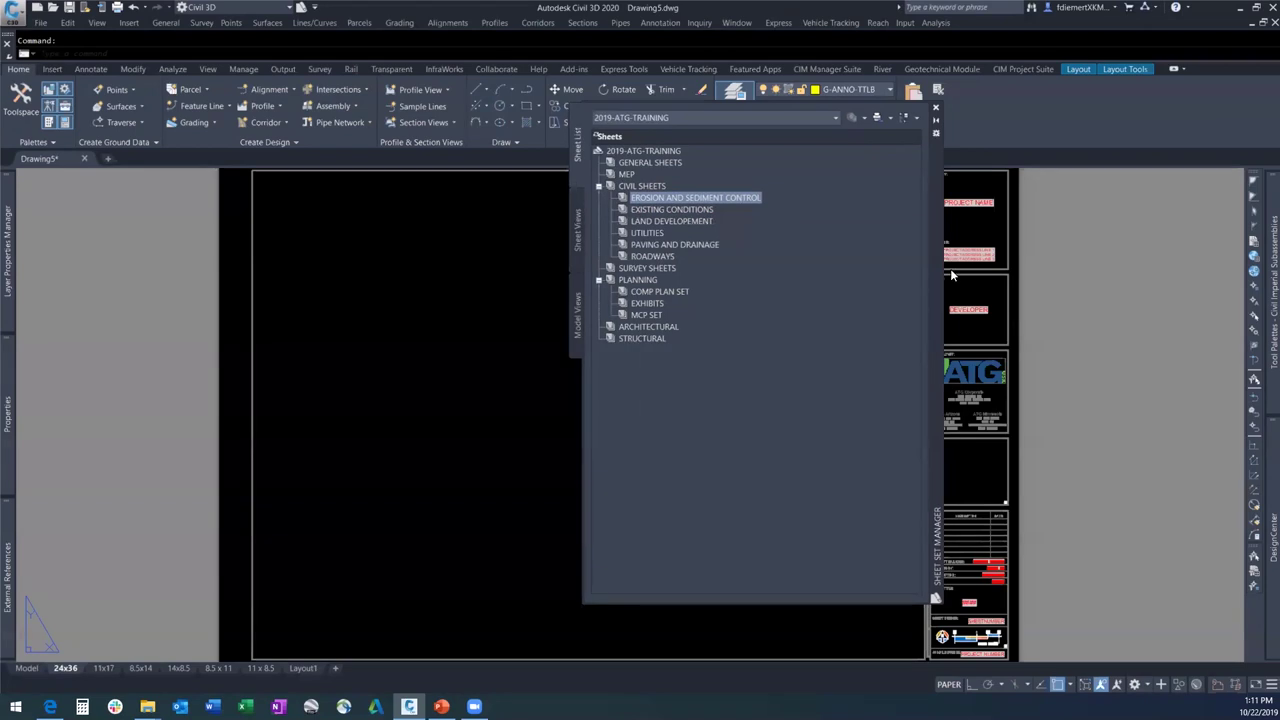
left_click_drag(934, 260, 1230, 268)
Close Drawing5 without saving and switch to the 2019_ATG_C3D_SSM_Training drawing.
left_click(84, 159)
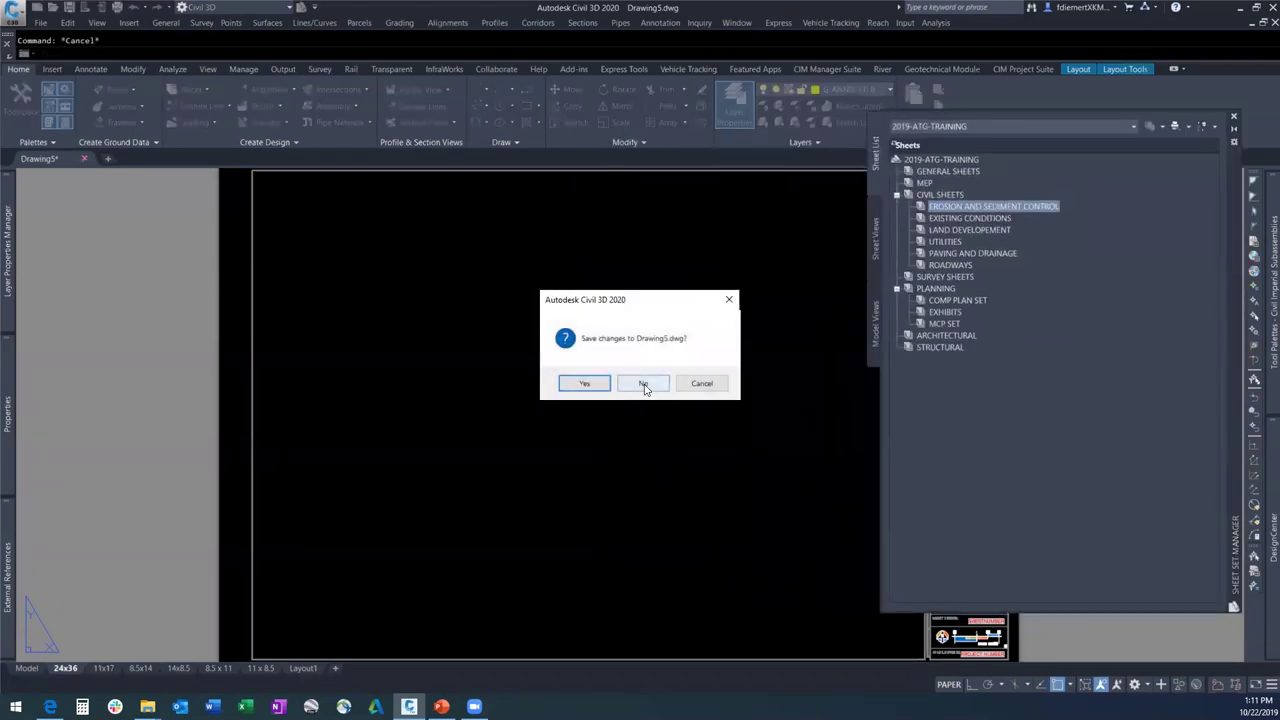
left_click(652, 386)
left_click(56, 8)
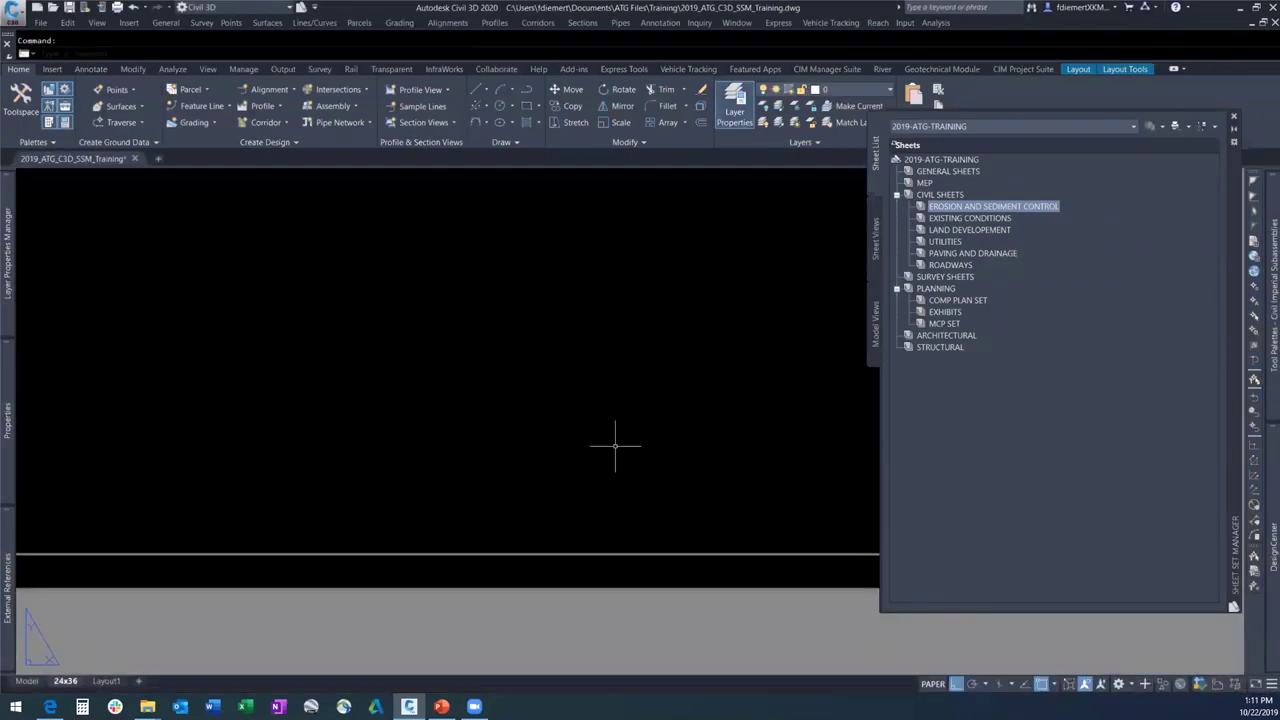
Zoom to extents on the 24x36 layout and inspect the ATG title block.
middle_click(549, 506)
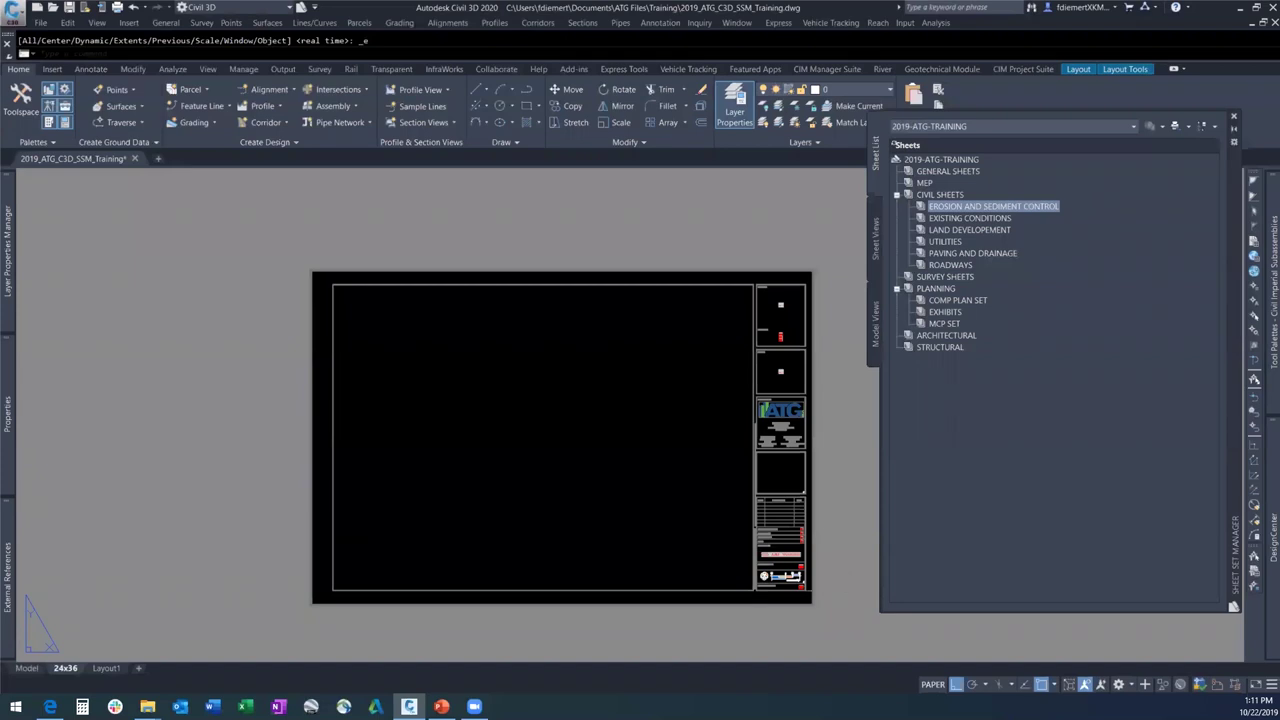
scroll(779, 598, "up", 4)
scroll(779, 598, "down", 2)
scroll(779, 598, "up", 5)
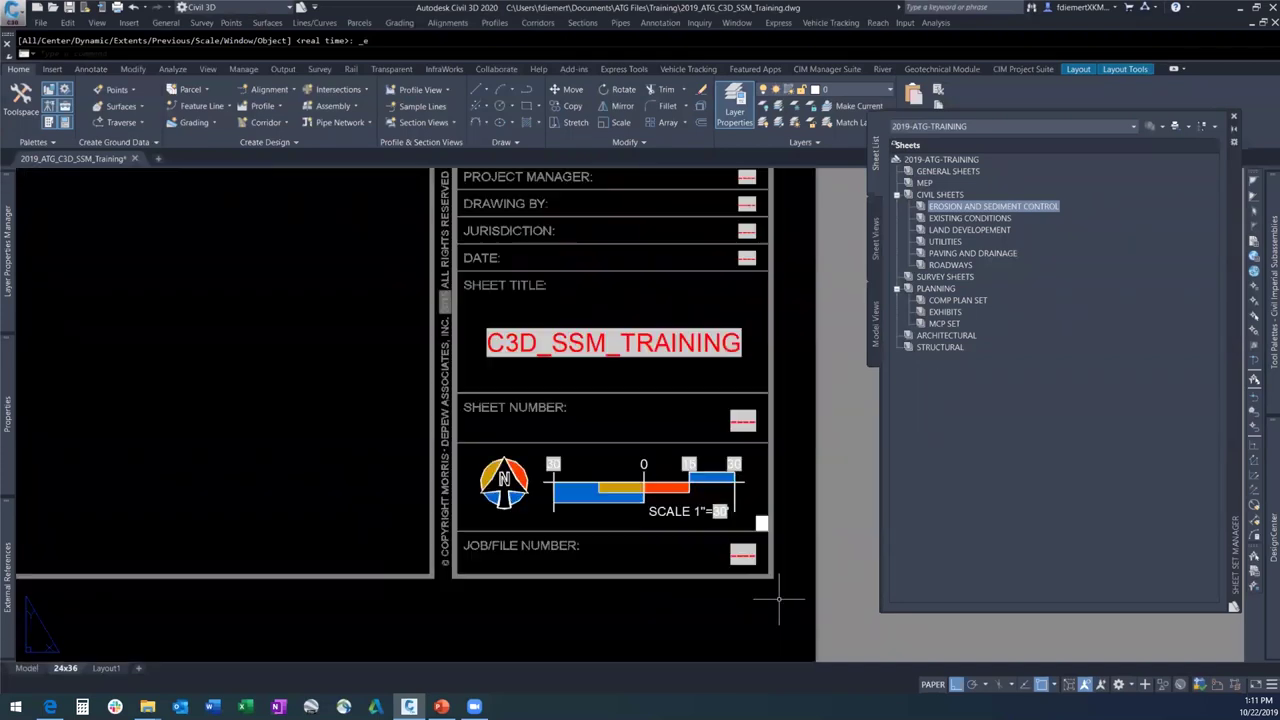
scroll(743, 560, "down", 2)
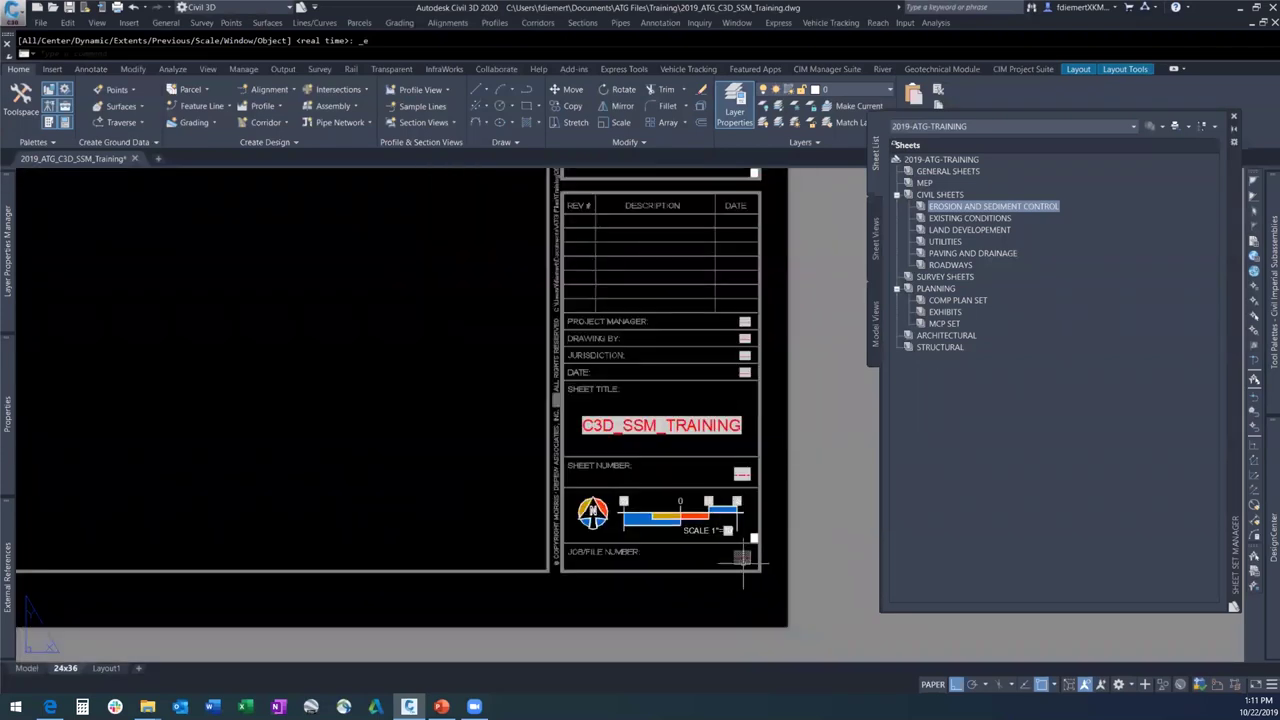
scroll(745, 560, "down", 3)
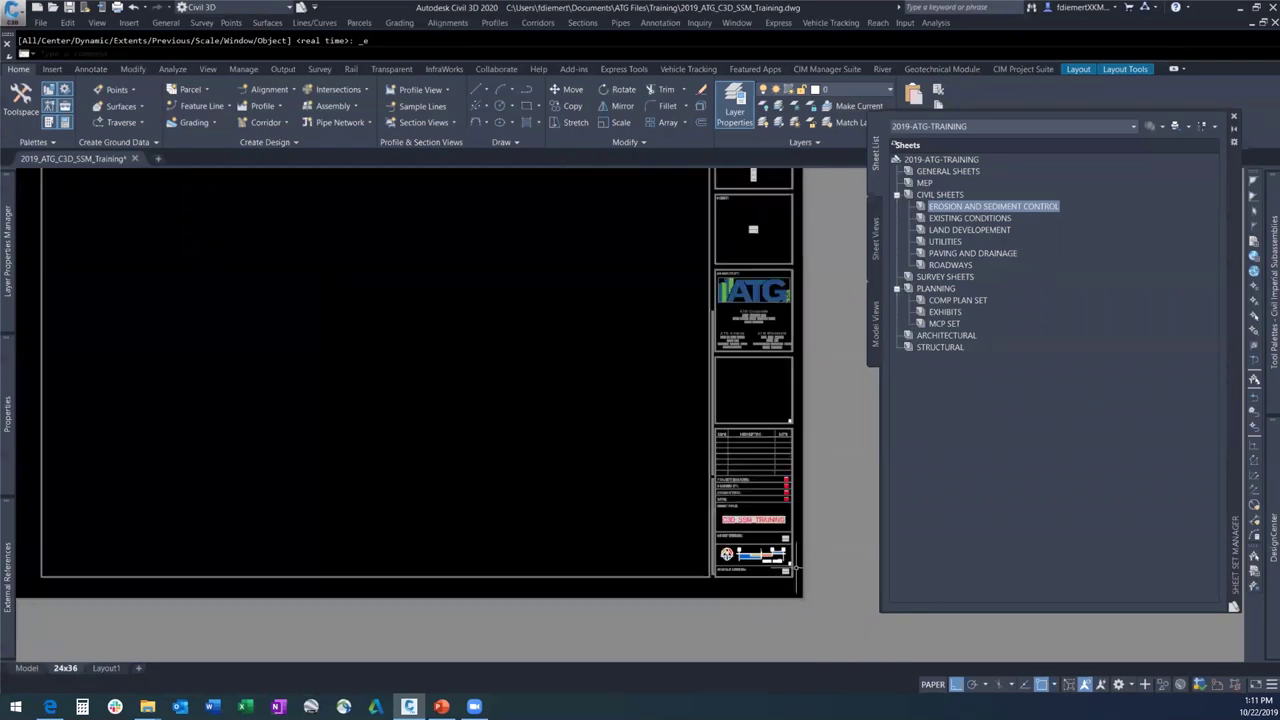
scroll(797, 567, "down", 2)
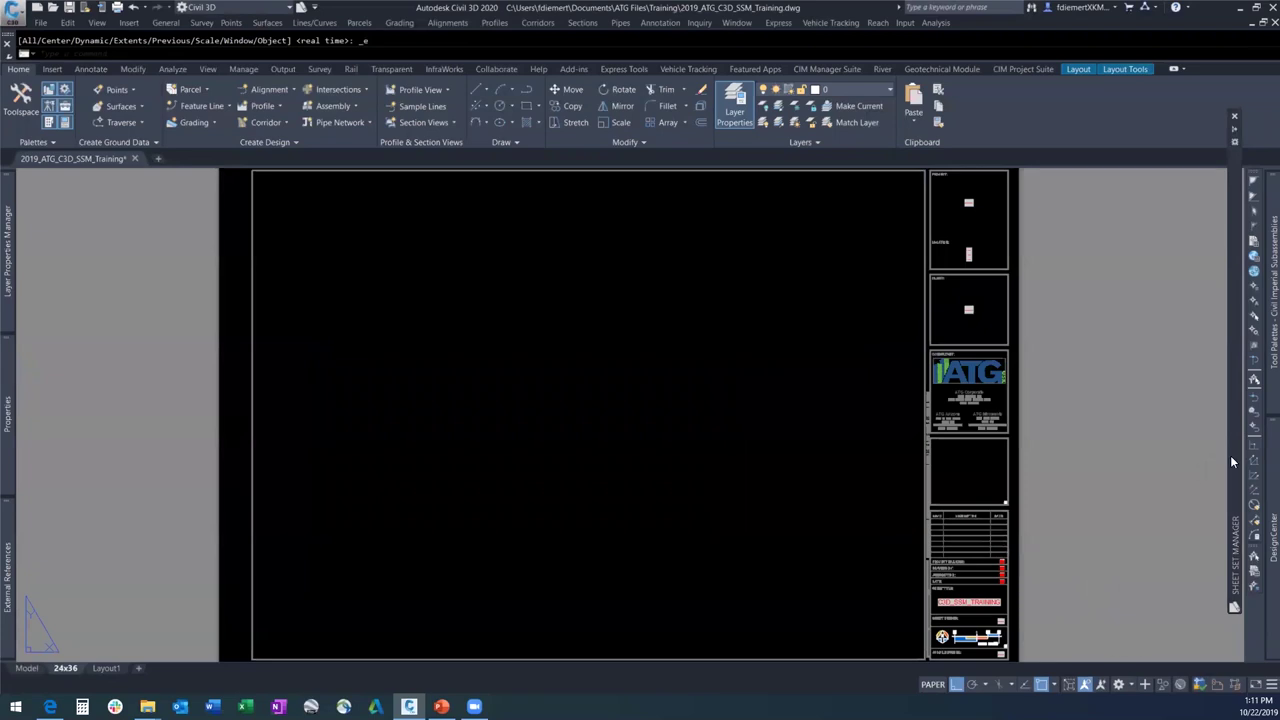
Open the Sheet Set Properties of the 2019-ATG-TRAINING sheet set.
mouse_move(1232, 461)
left_click(949, 158)
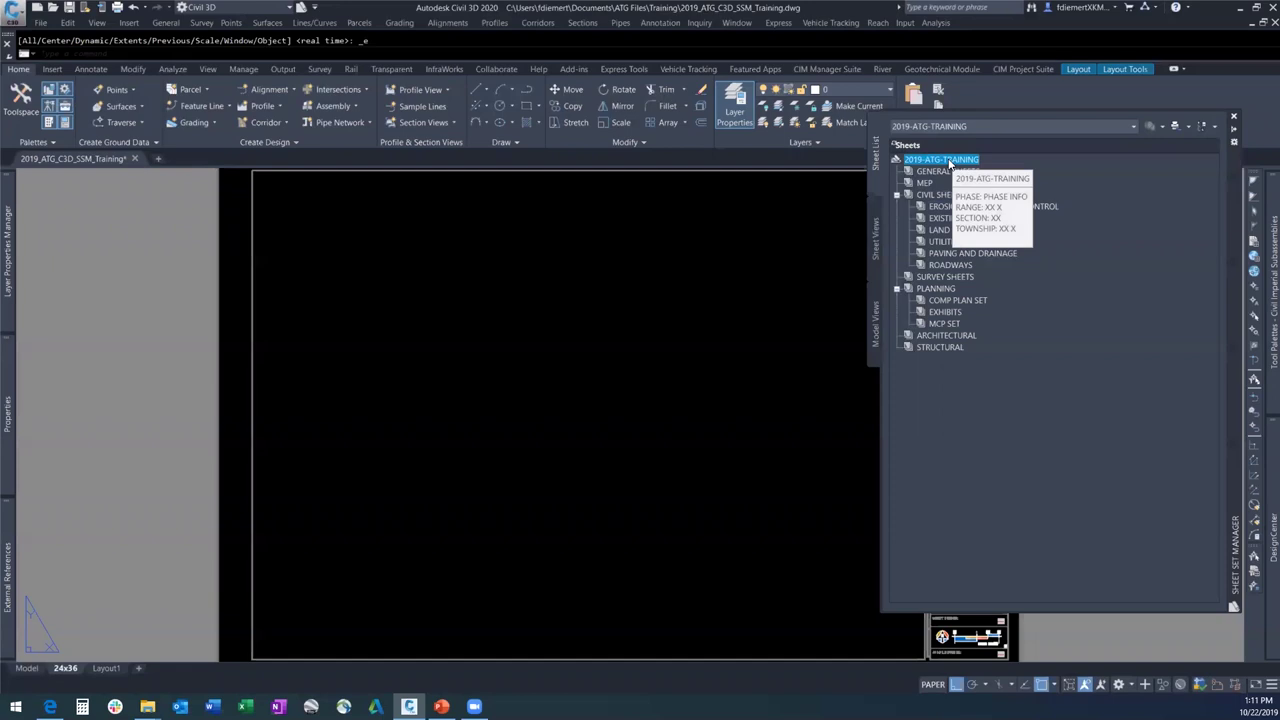
right_click(948, 162)
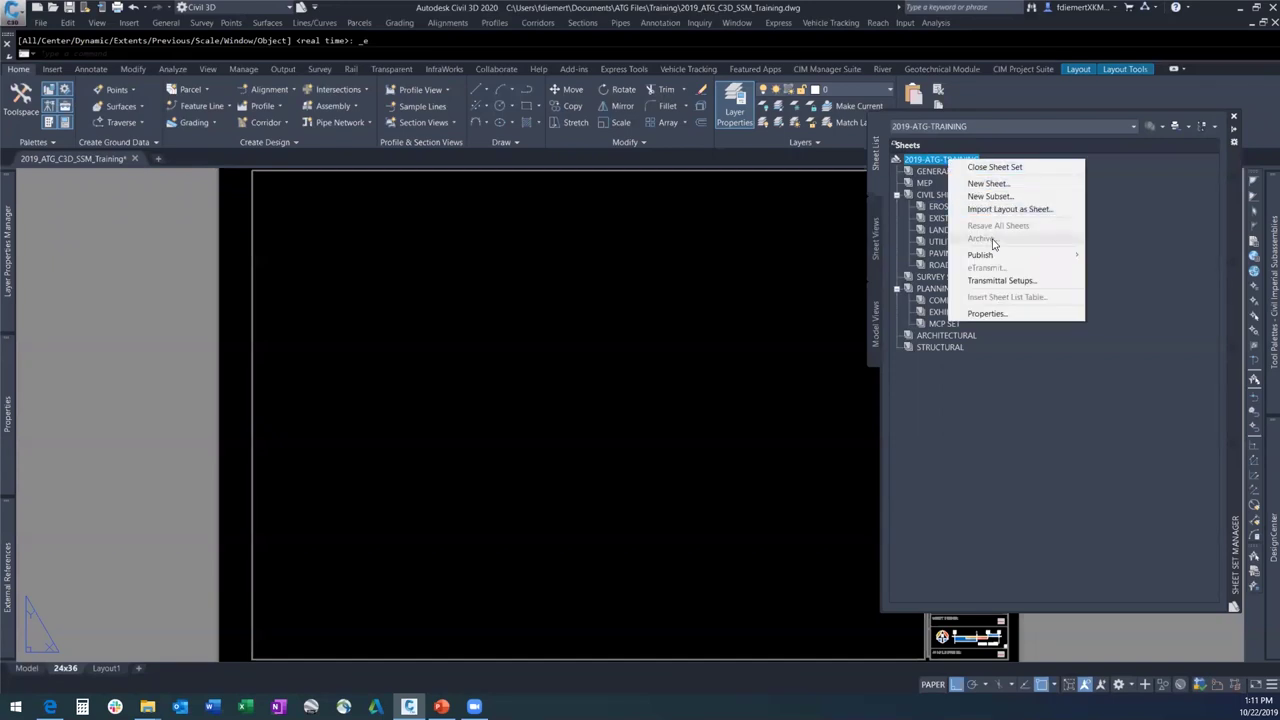
left_click(990, 313)
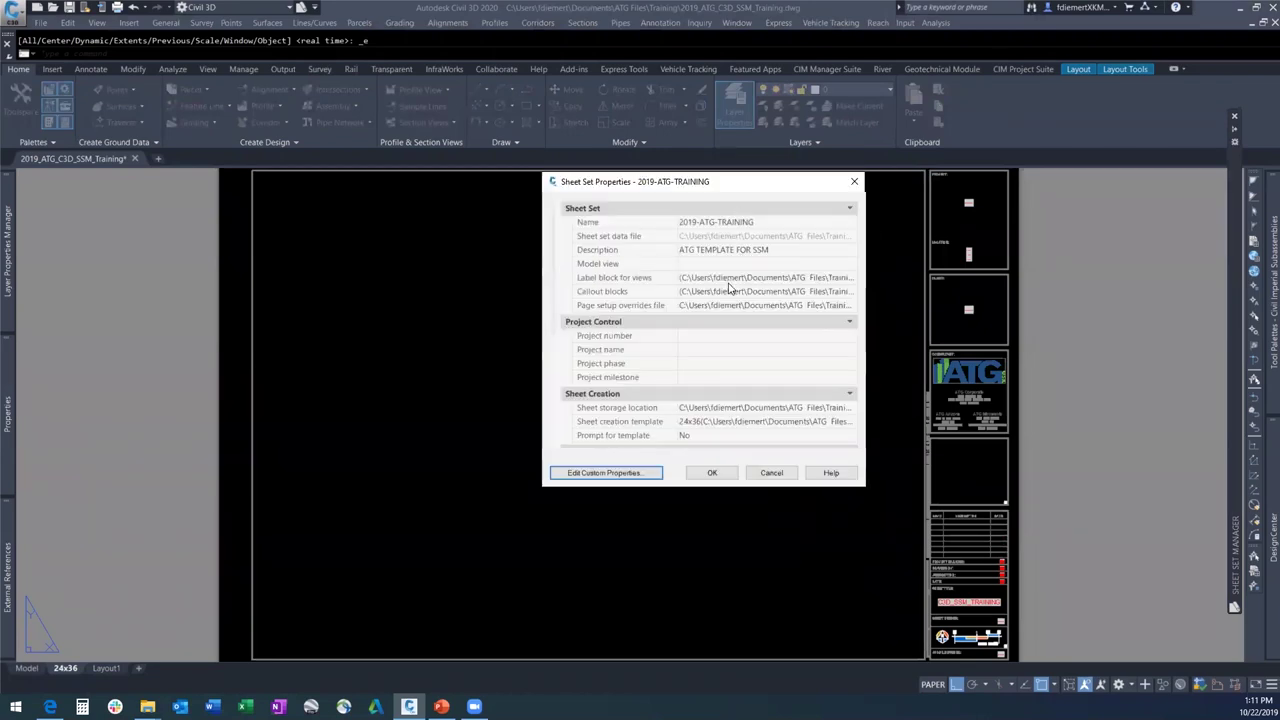
scroll(715, 334, "down", 2)
scroll(711, 336, "down", 3)
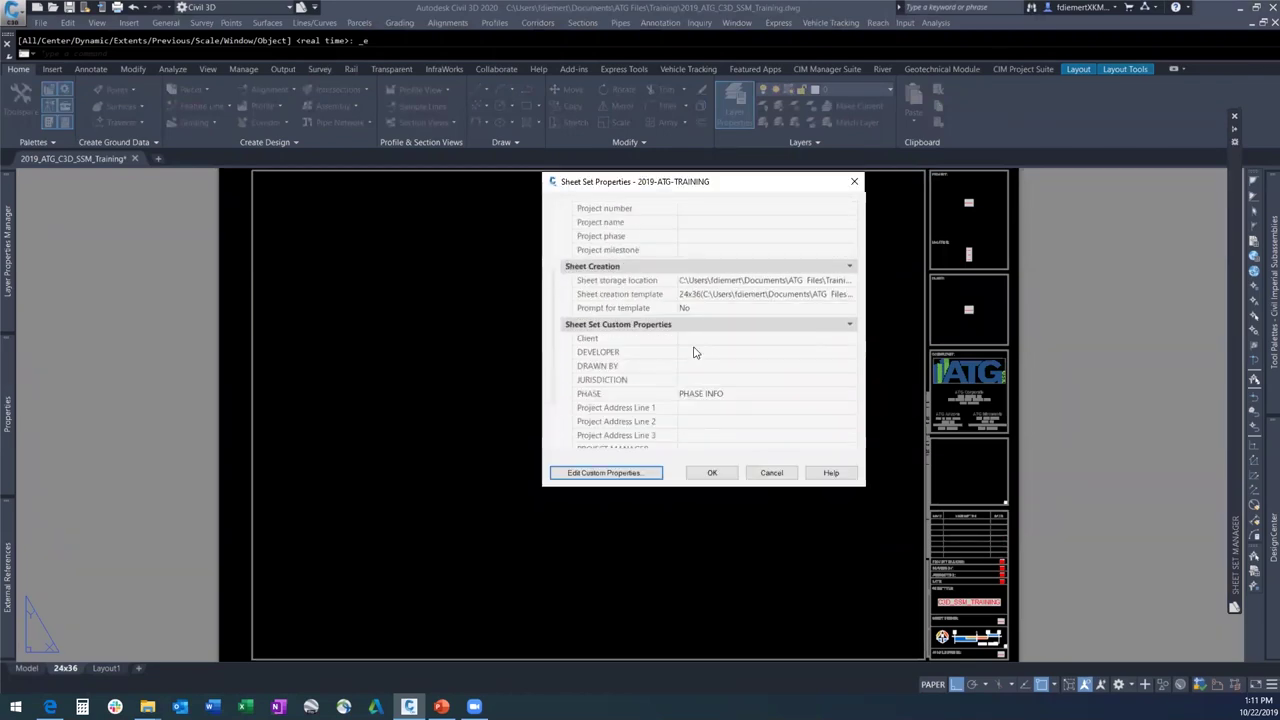
Set Client to EVERYONE ENGINEERING and DEVELOPER to TOM'S DEVELOPEMENT.
left_click(690, 340)
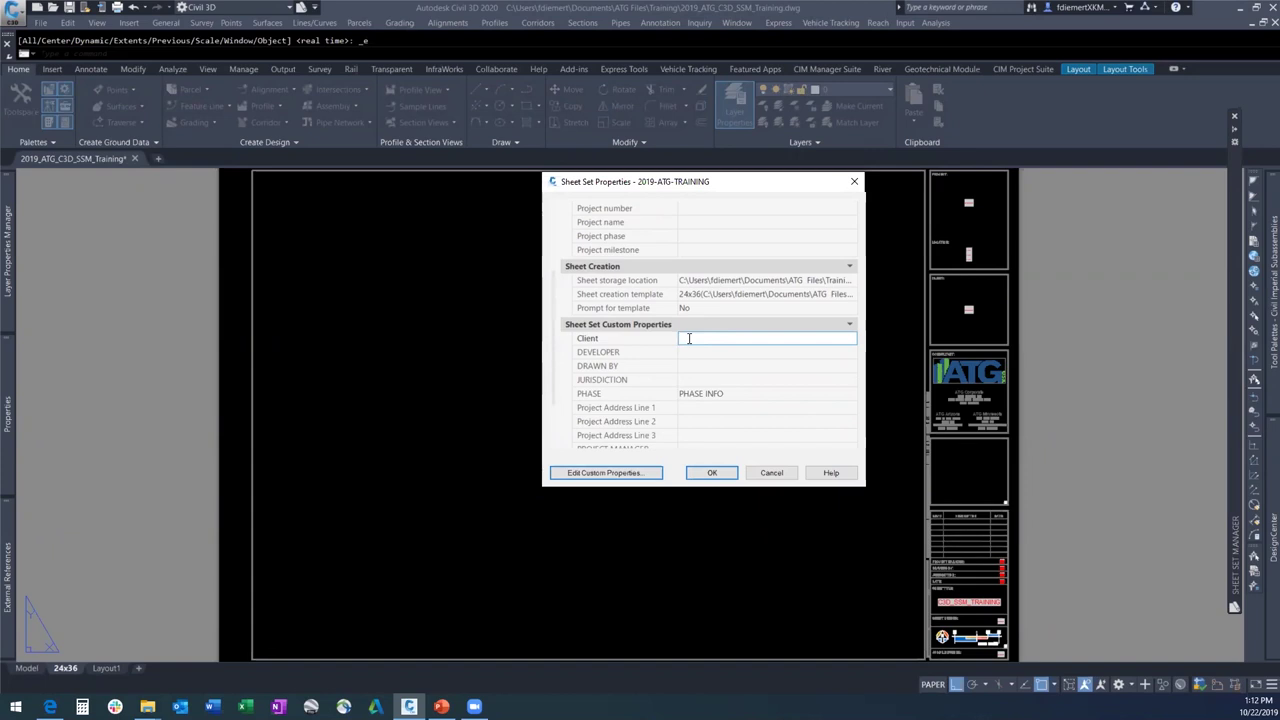
type("Everyones Favorite")
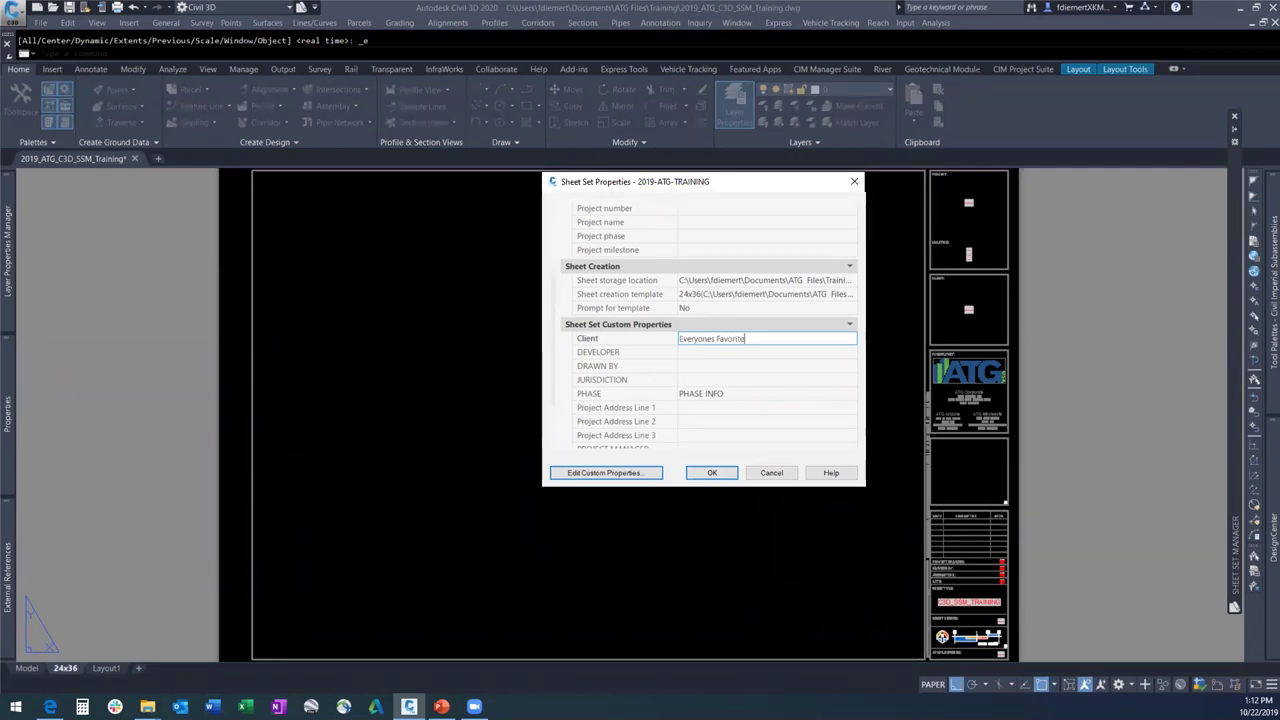
key("BackSpace")
key("BackSpace")
key("BackSpace")
key("BackSpace")
key("BackSpace")
key("BackSpace")
key("BackSpace")
key("BackSpace")
key("BackSpace")
key("BackSpace")
key("BackSpace")
key("BackSpace")
key("BackSpace")
key("BackSpace")
key("BackSpace")
key("BackSpace")
key("BackSpace")
key("BackSpace")
type("EVERYONE ENGINEERING")
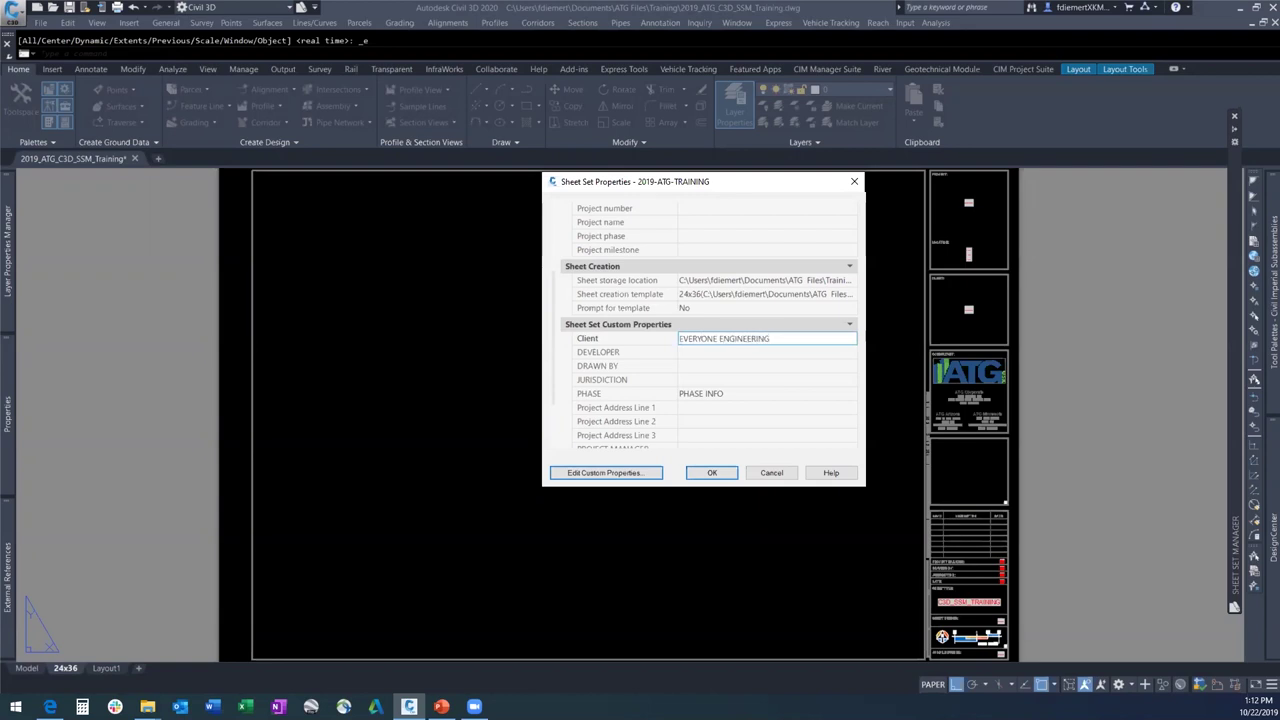
left_click(690, 353)
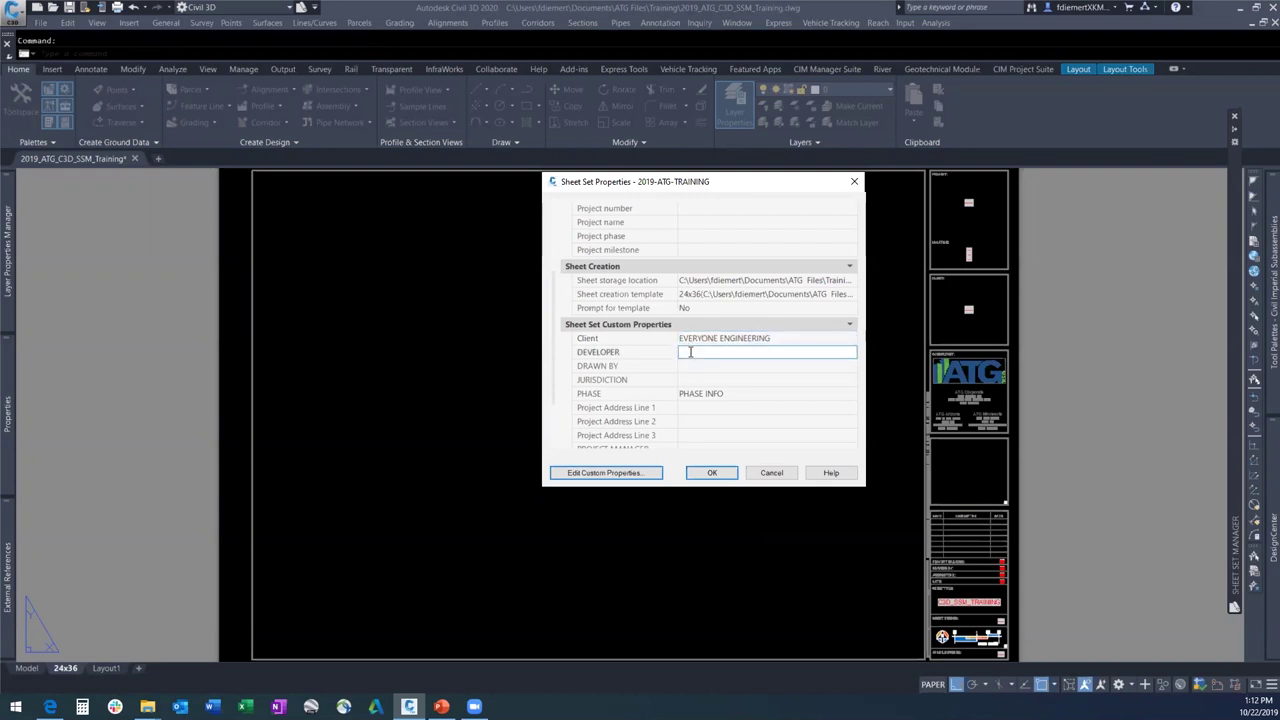
type("TOM'S DEVELOPEMENT")
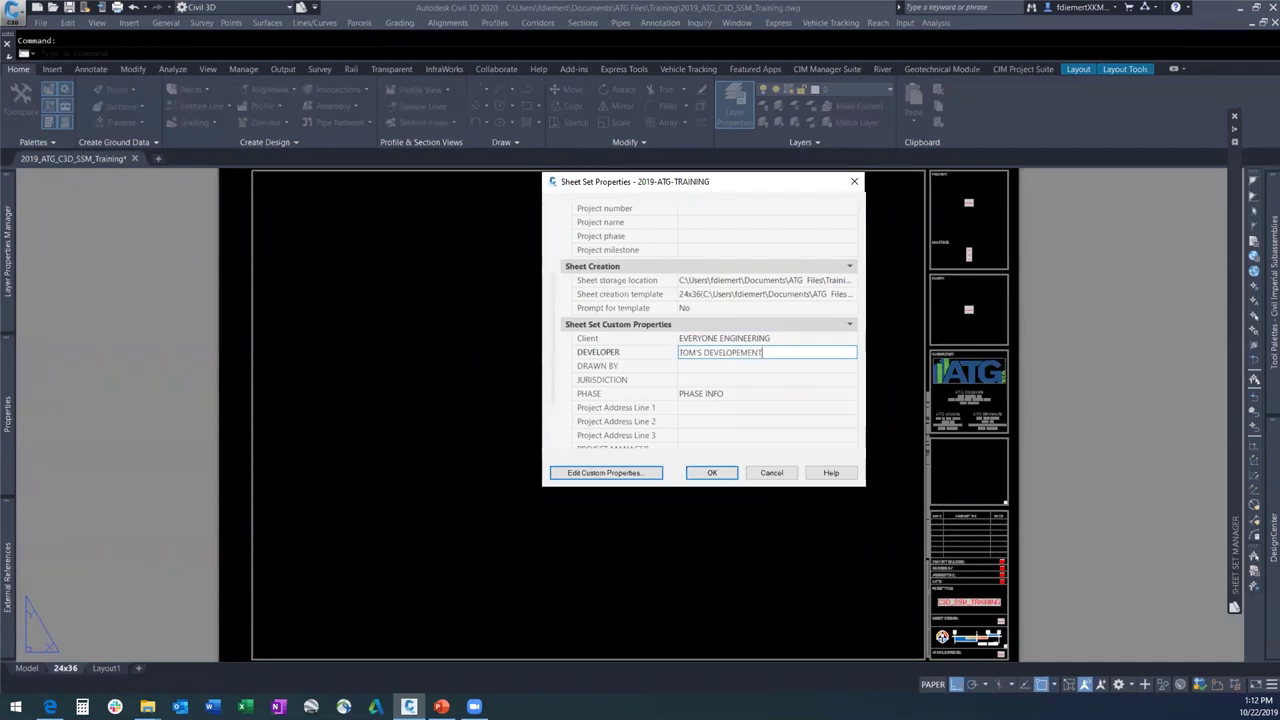
Leave DRAWN BY empty and set JURISDICTION to LEE COUNTY.
left_click(700, 367)
type("FD")
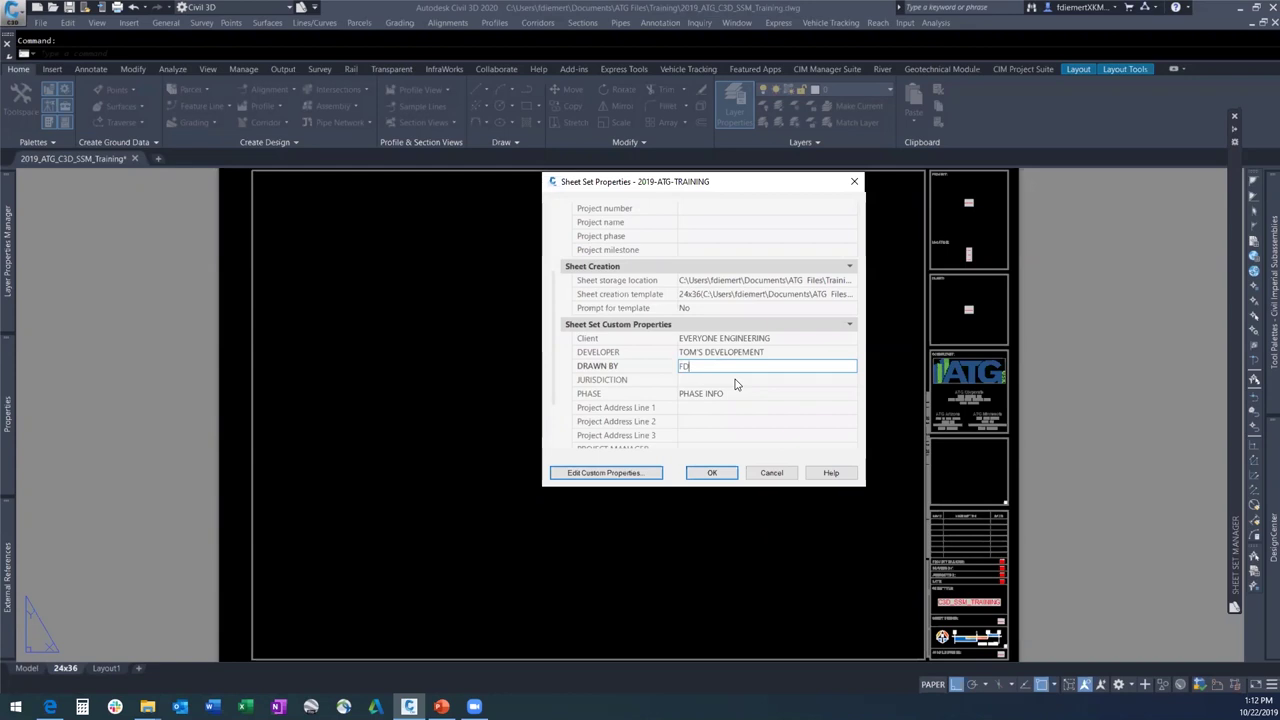
key("BackSpace")
key("BackSpace")
left_click(697, 380)
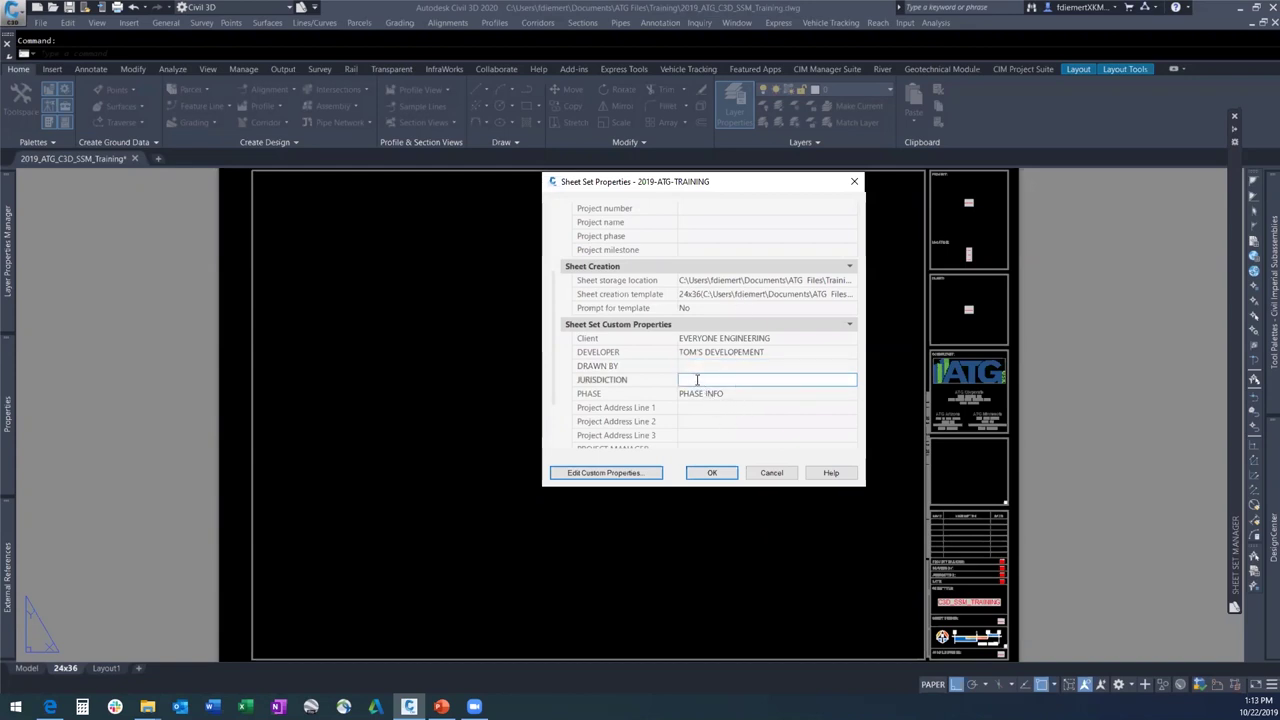
type("LEE COUNTY")
Fill Project Address lines 1-3, starting with 123 NY STREET and ending with LEE COUNT.
left_click(703, 408)
scroll(733, 419, "down", 2)
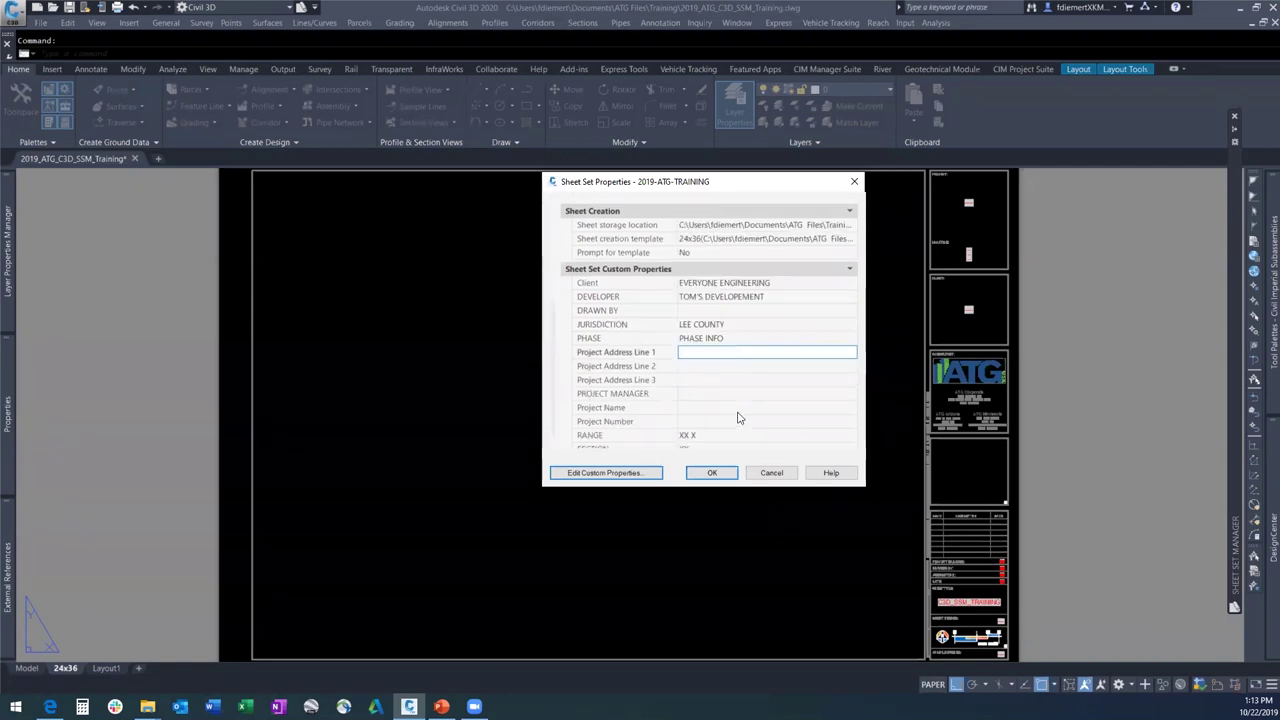
type("123 A")
type("NY STREET")
left_click(718, 369)
type("C")
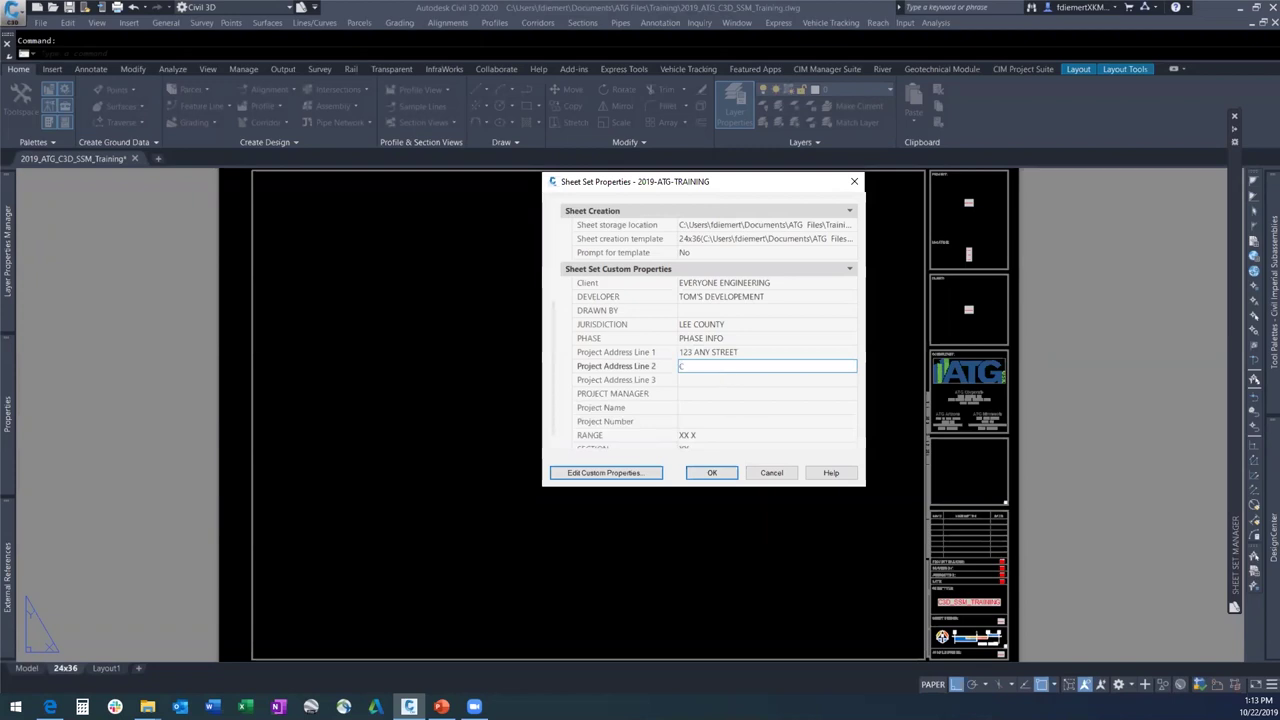
type("APE CORAL, FLO")
type("RIDA 33990")
left_click(705, 380)
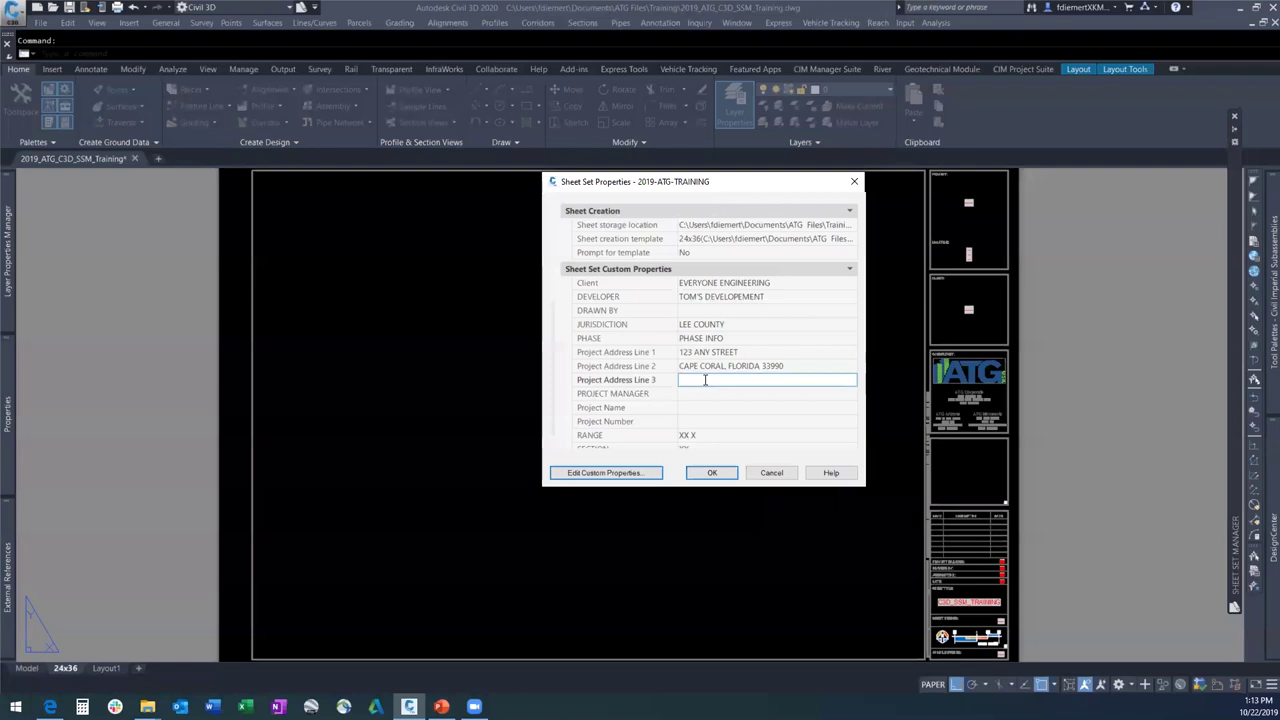
type("LEE COUNTY")
Set PROJECT MANAGER to JAB and Project Name to NEW ADDITION TO A SUBDIVISION, then apply with OK.
left_click(686, 394)
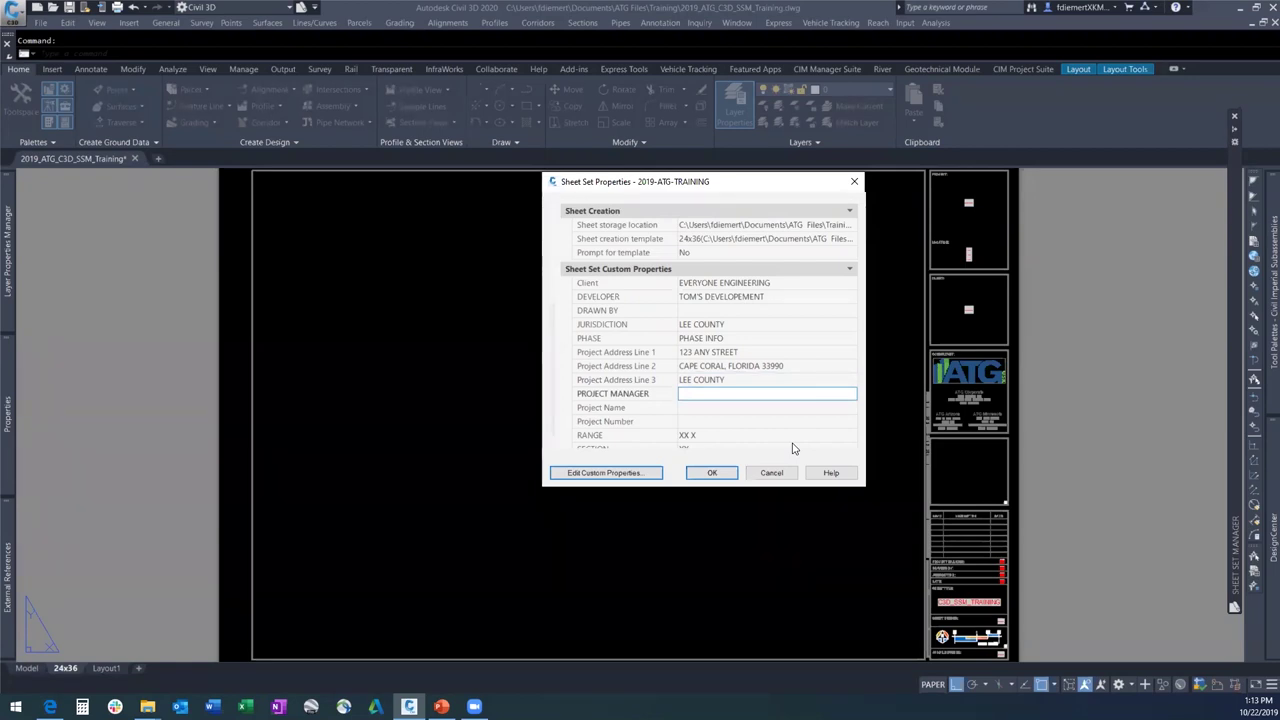
type("JAB")
left_click(701, 408)
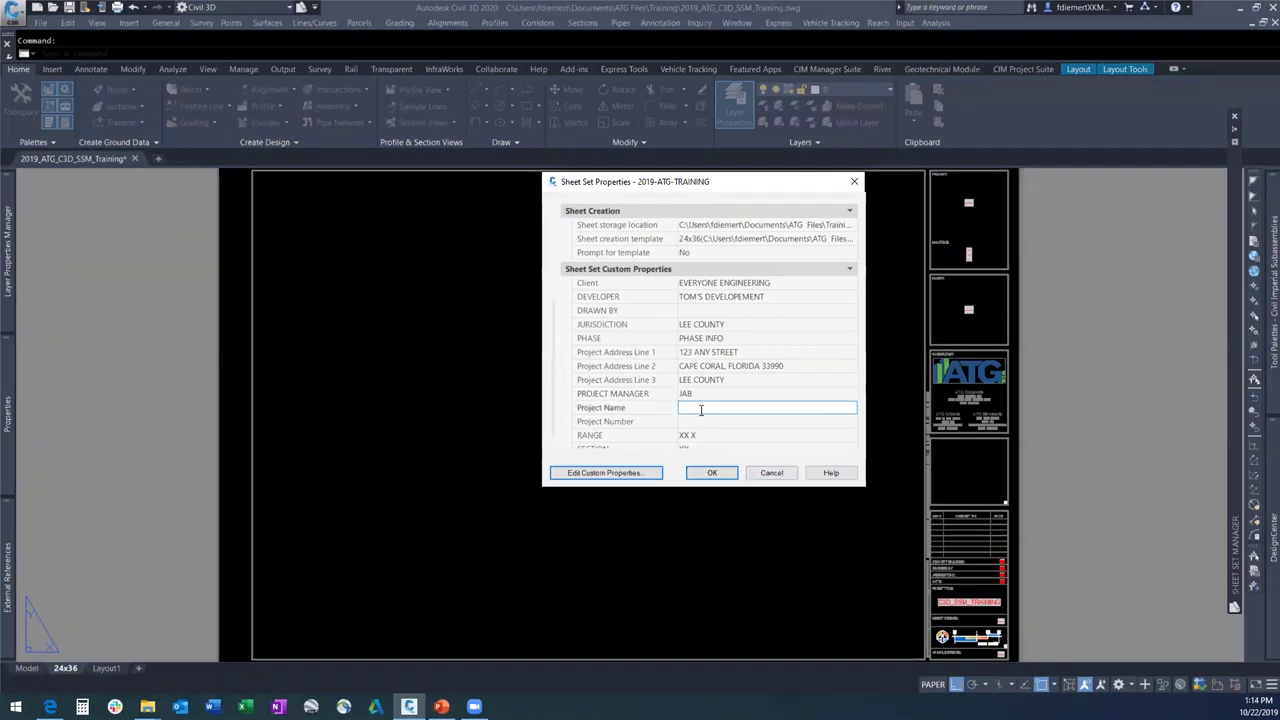
type("NEW ADDITION TO A SUBDIVISION")
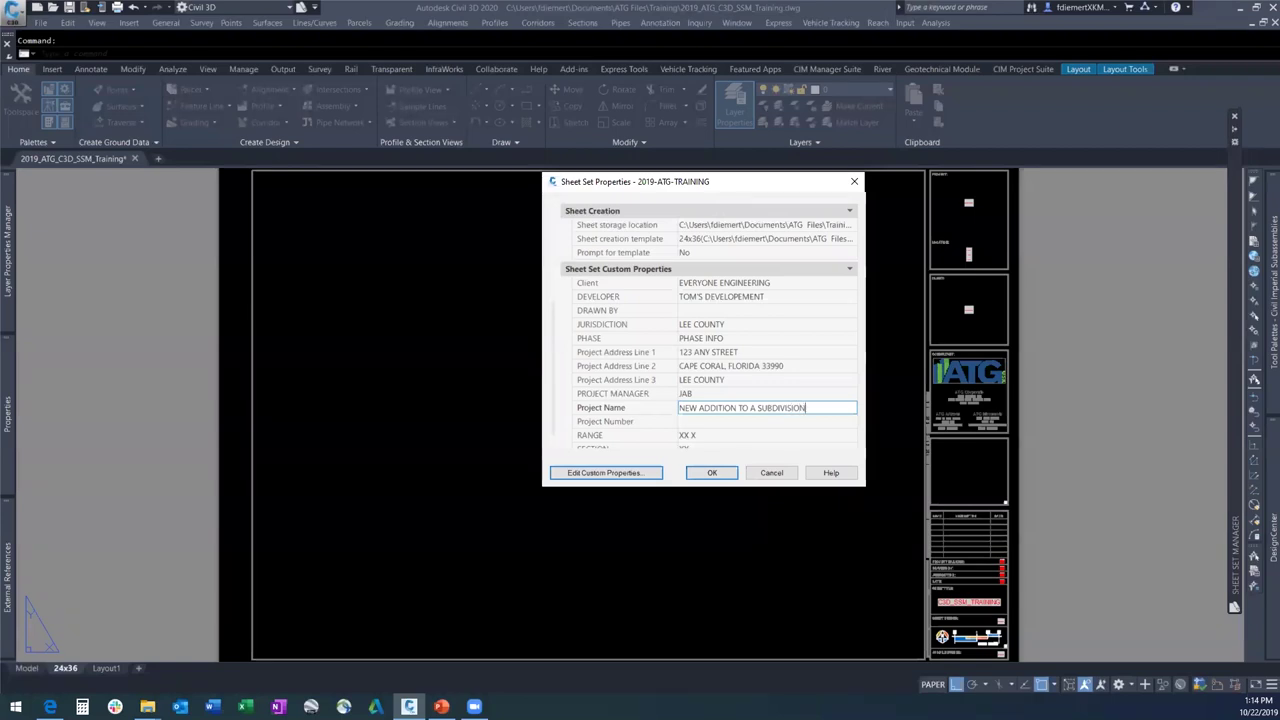
left_click(690, 421)
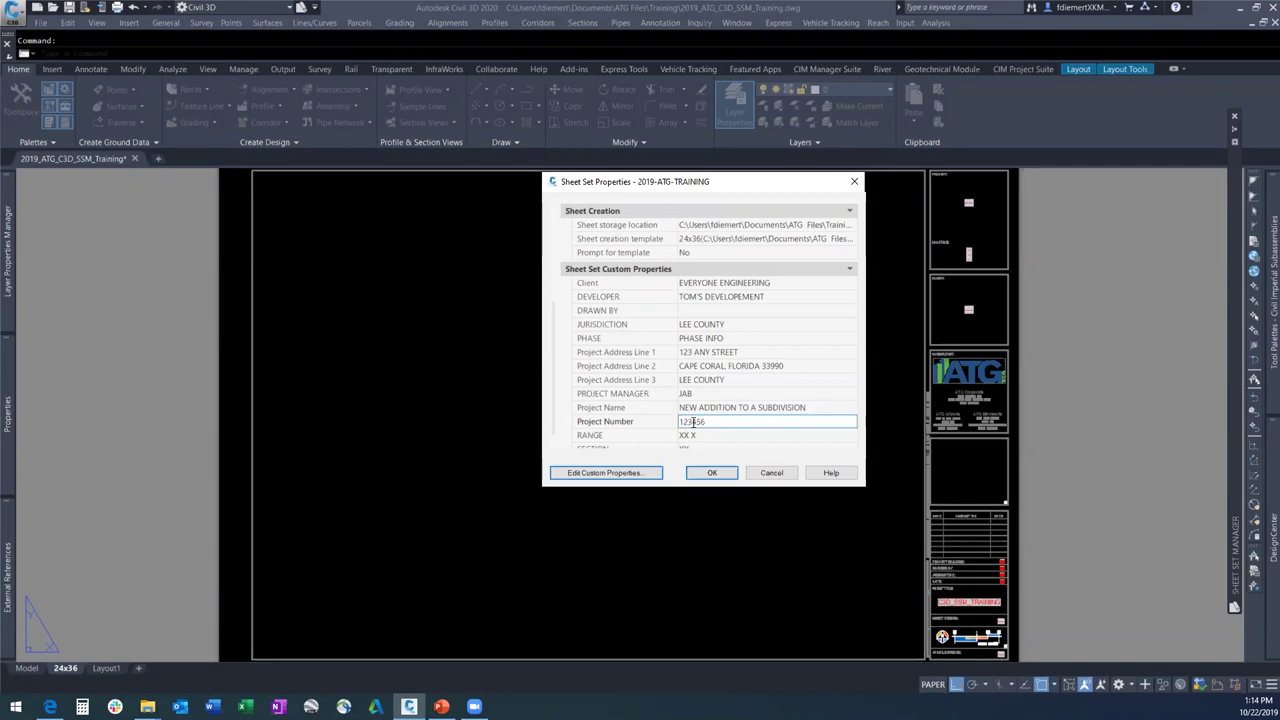
scroll(700, 421, "down", 1)
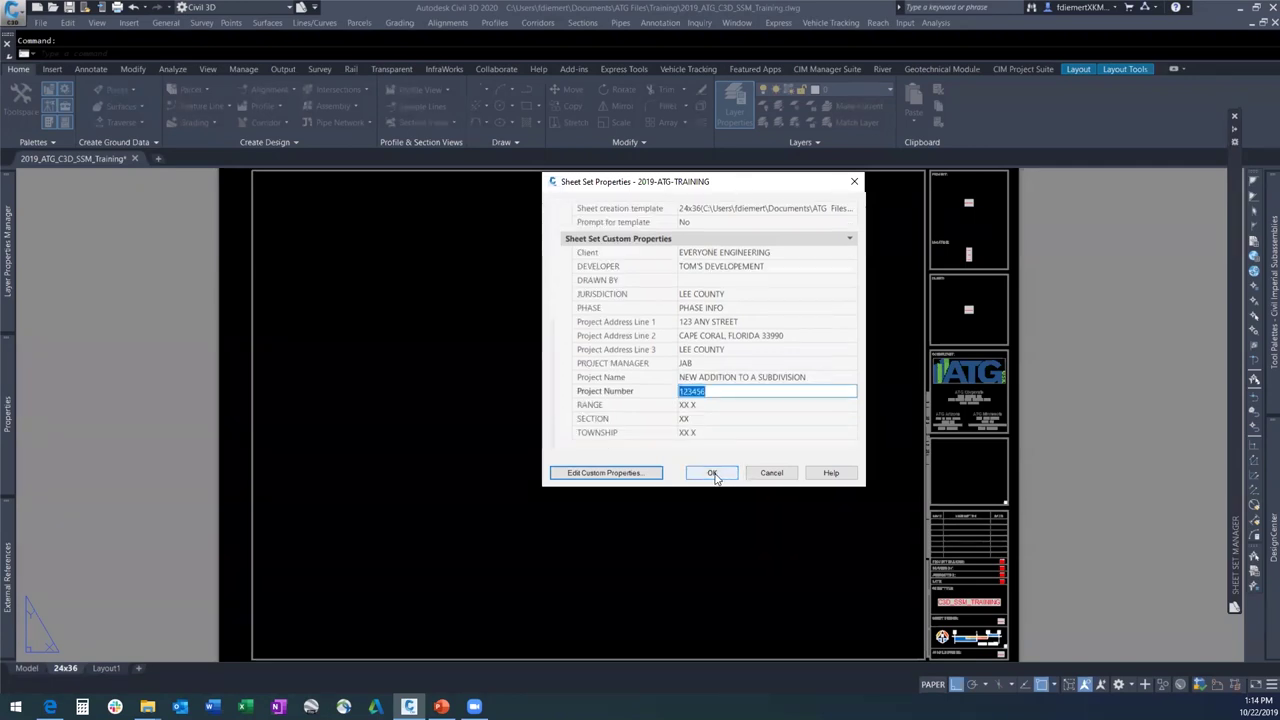
left_click(712, 474)
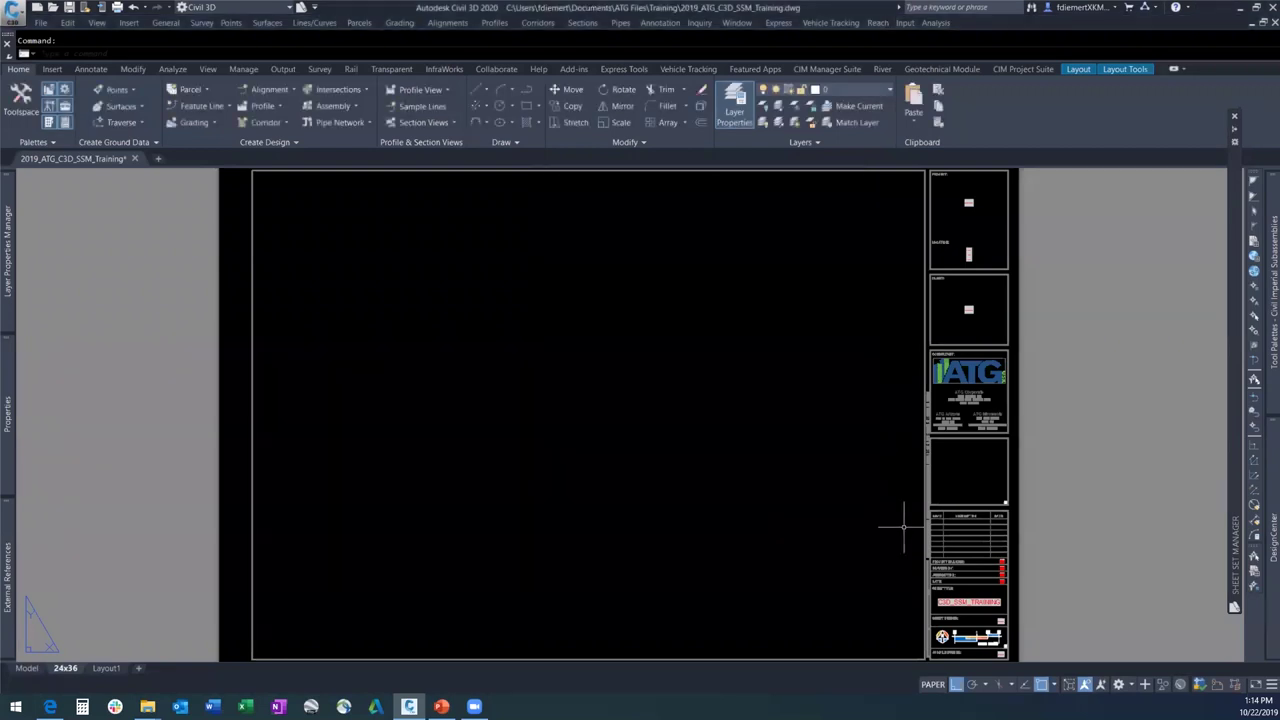
Regenerate the drawing with RE to refresh the title block.
scroll(858, 428, "down", 2)
scroll(978, 558, "up", 5)
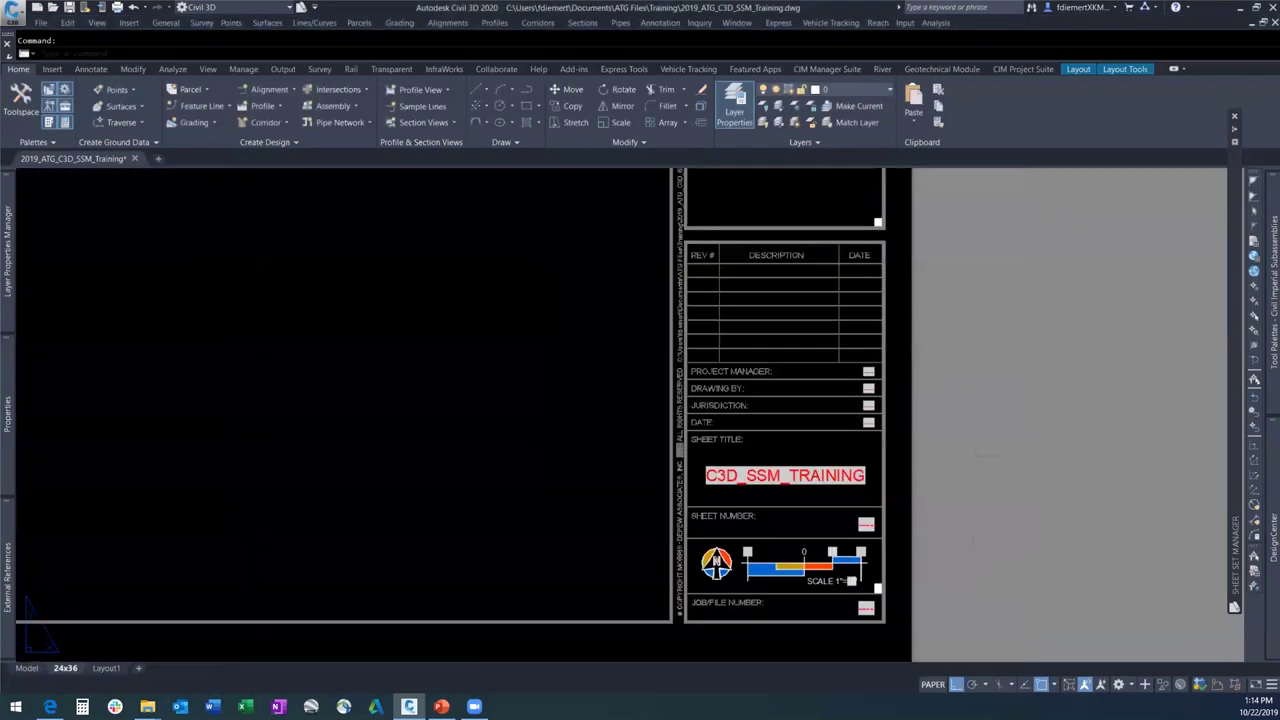
scroll(990, 464, "down", 2)
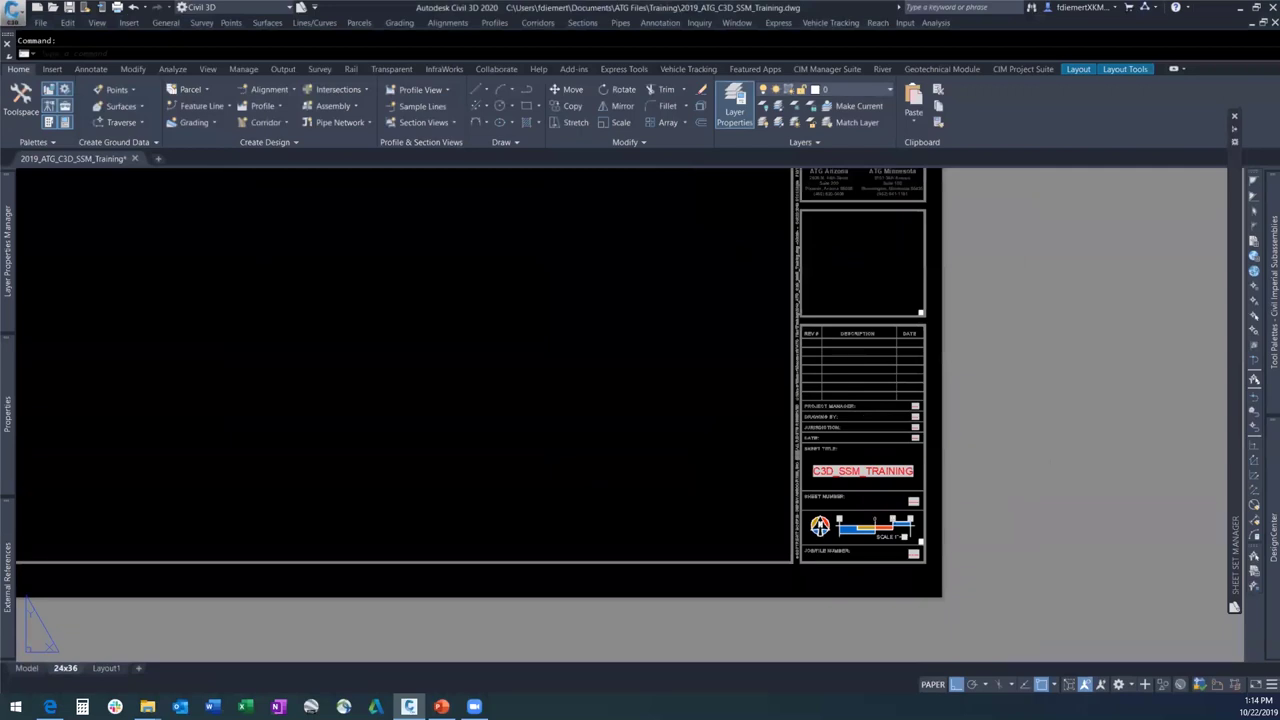
scroll(984, 577, "down", 5)
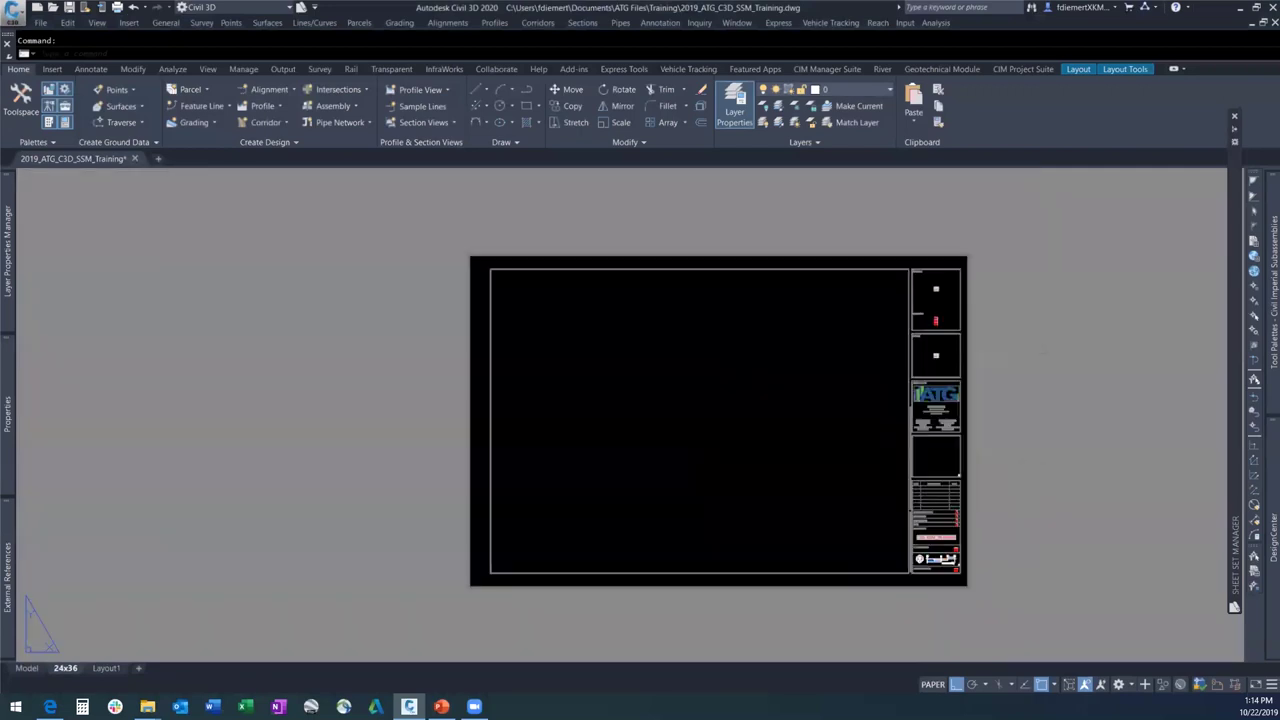
type("RE")
key("Return")
Edit the JOB/FILE NUMBER text and bring up field settings for its placeholder.
scroll(951, 575, "up", 5)
scroll(971, 562, "down", 3)
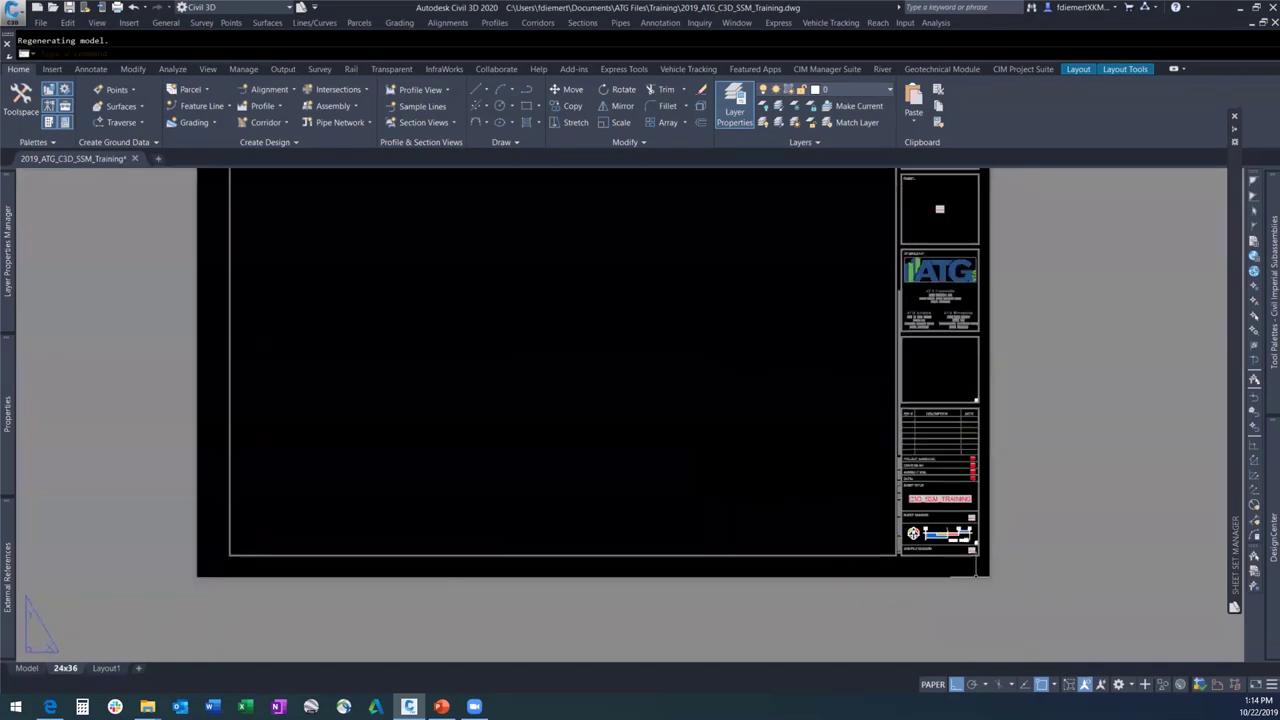
scroll(975, 570, "down", 3)
scroll(945, 525, "up", 5)
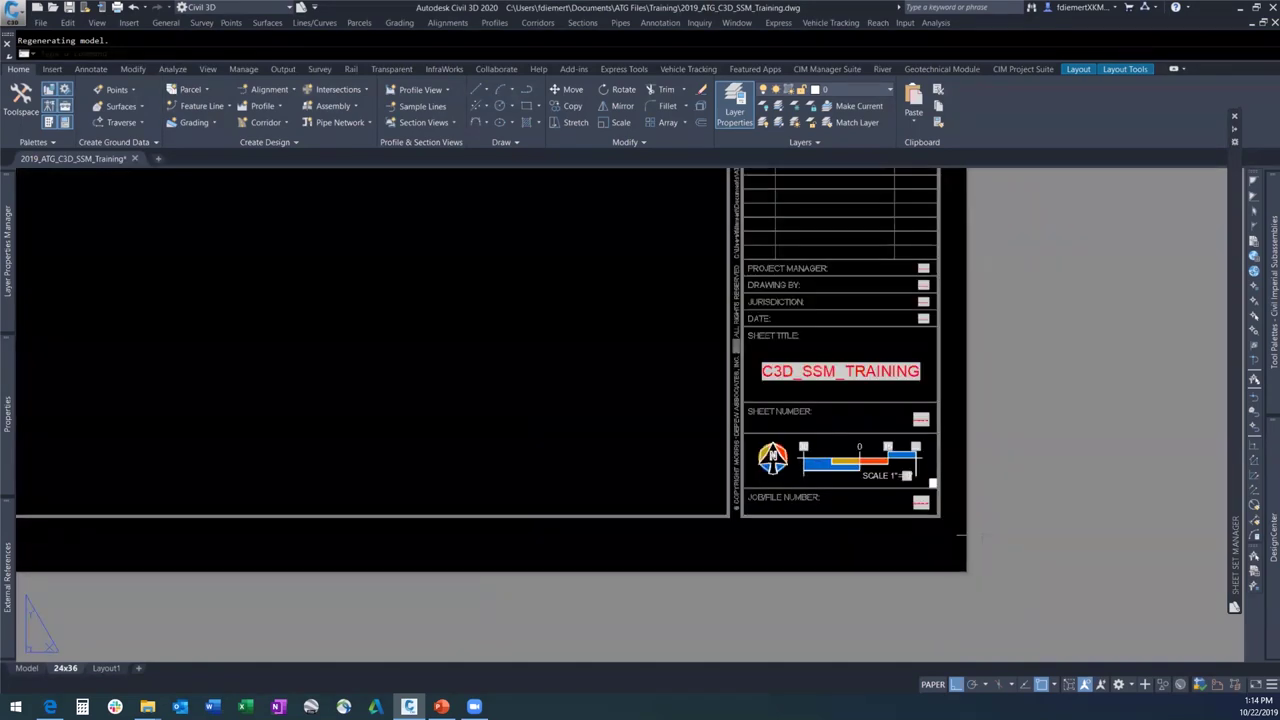
left_click(922, 502)
right_click(922, 502)
left_click(980, 400)
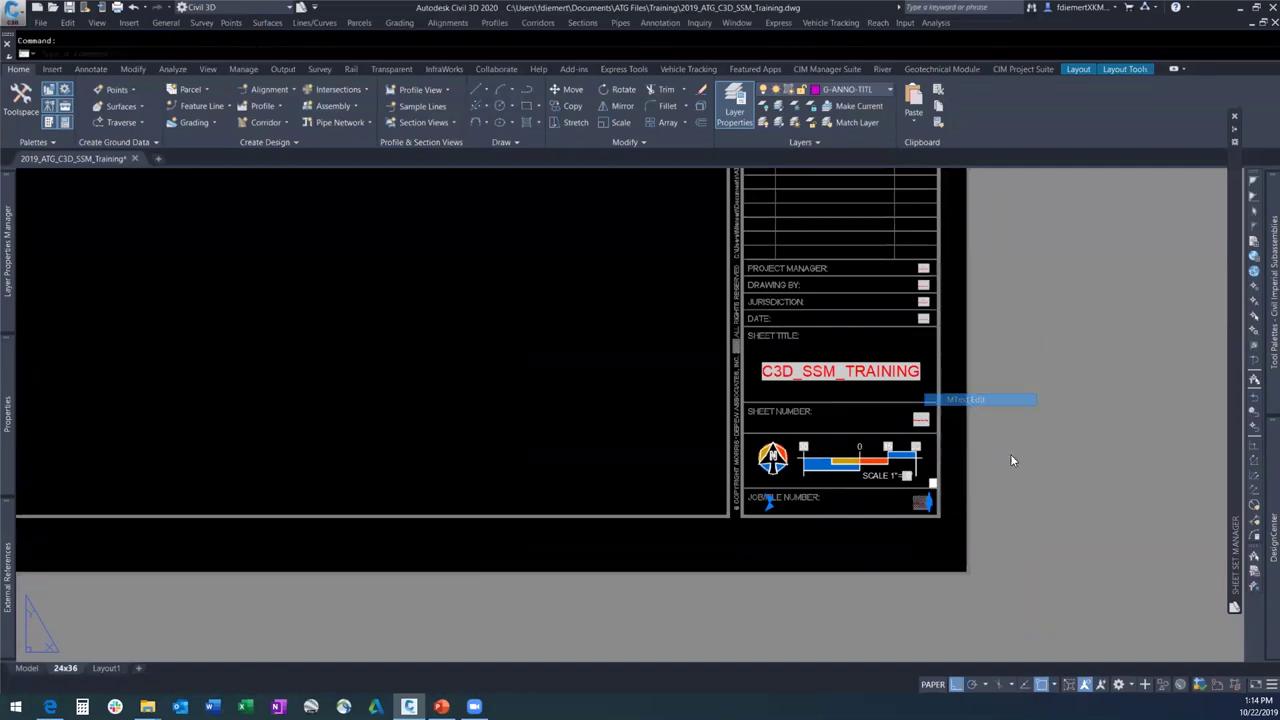
double_click(922, 503)
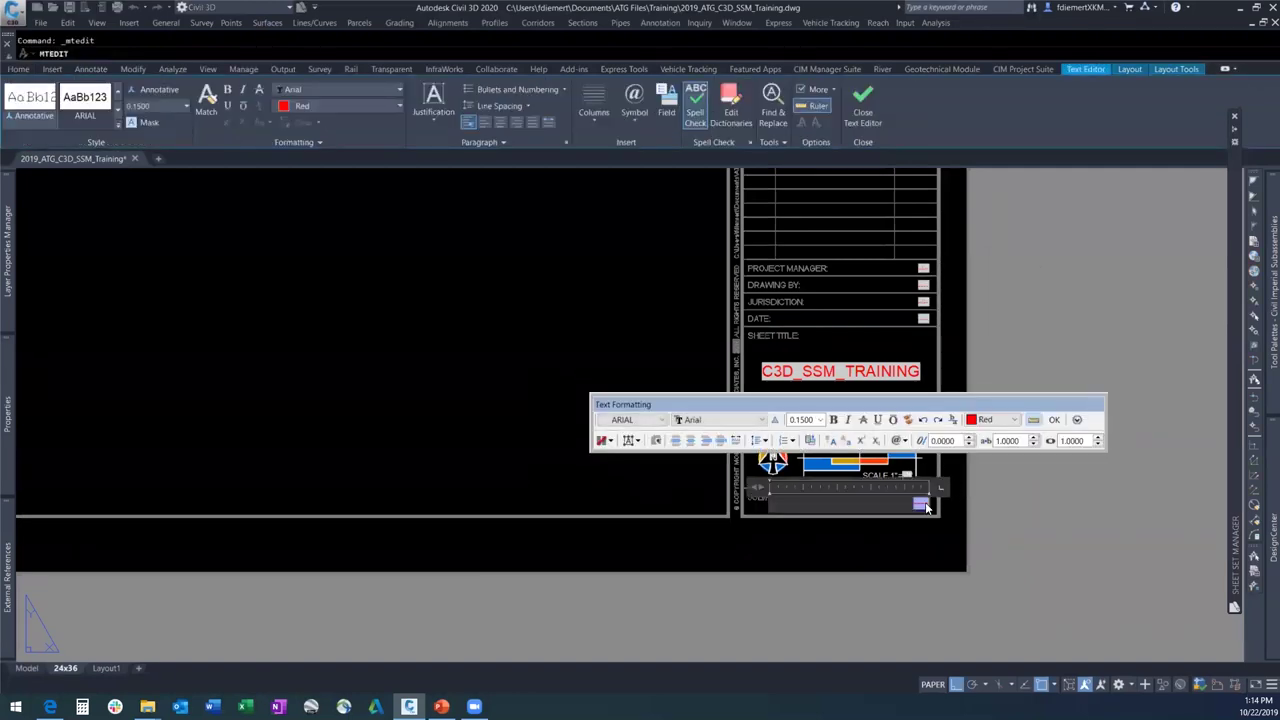
right_click(926, 503)
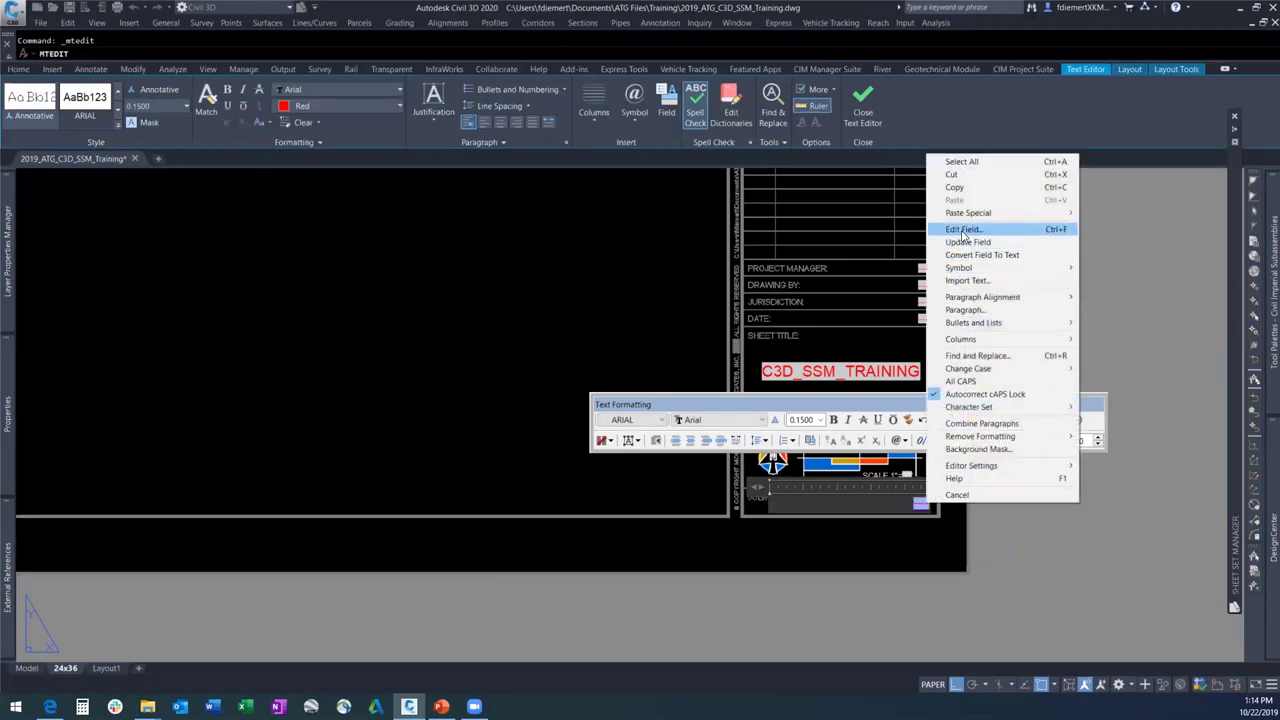
left_click(964, 229)
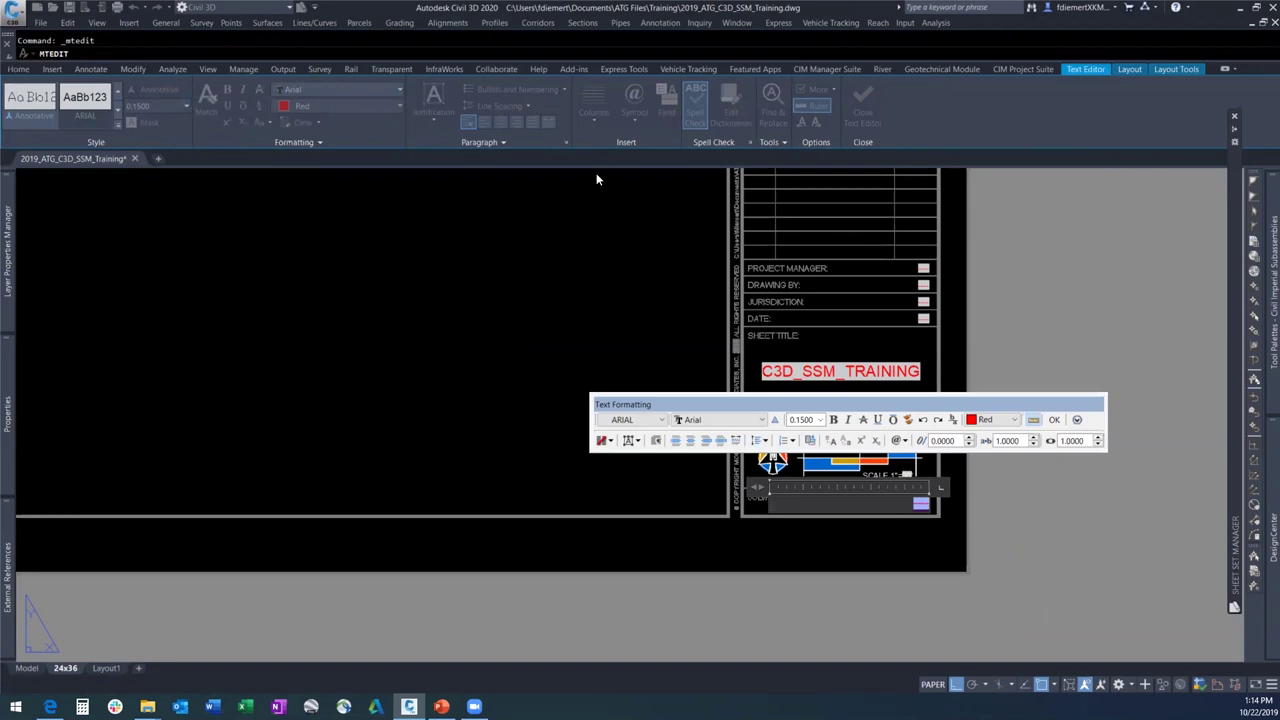
Link the placeholder to the SheetSet ProjectNumber field and close the text editor.
left_click(531, 188)
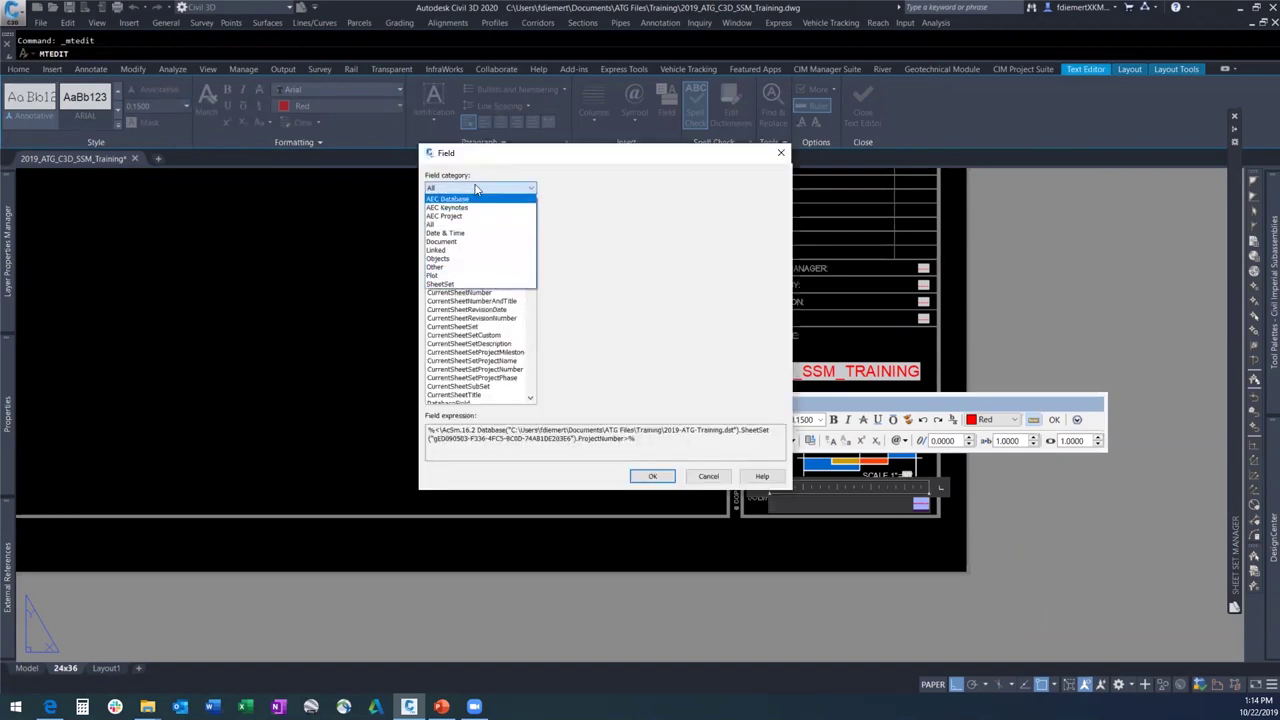
left_click(458, 285)
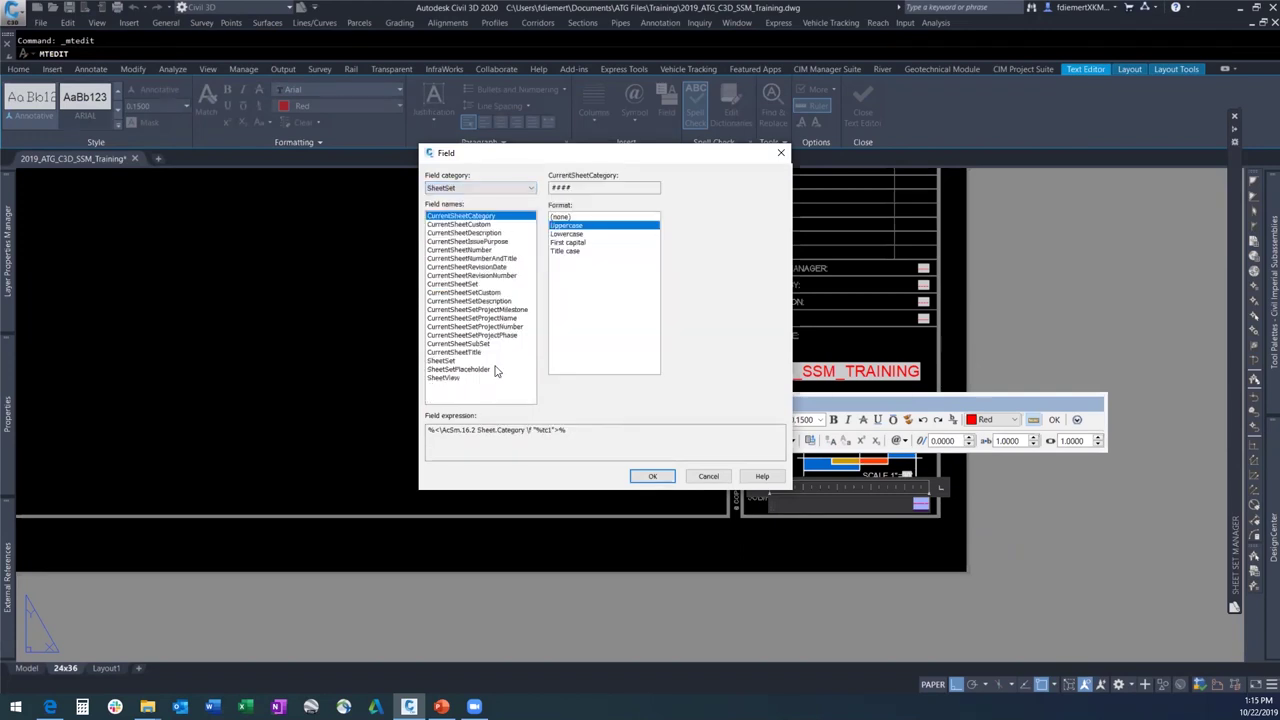
left_click(455, 361)
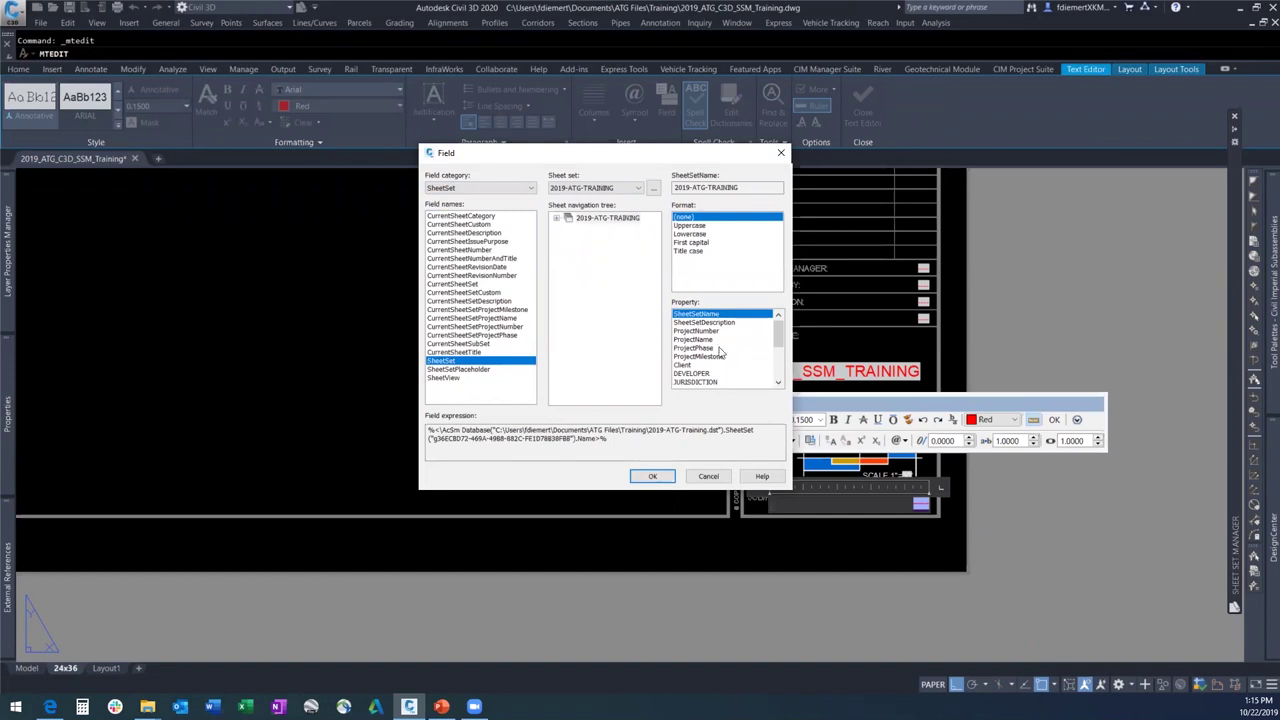
left_click(716, 331)
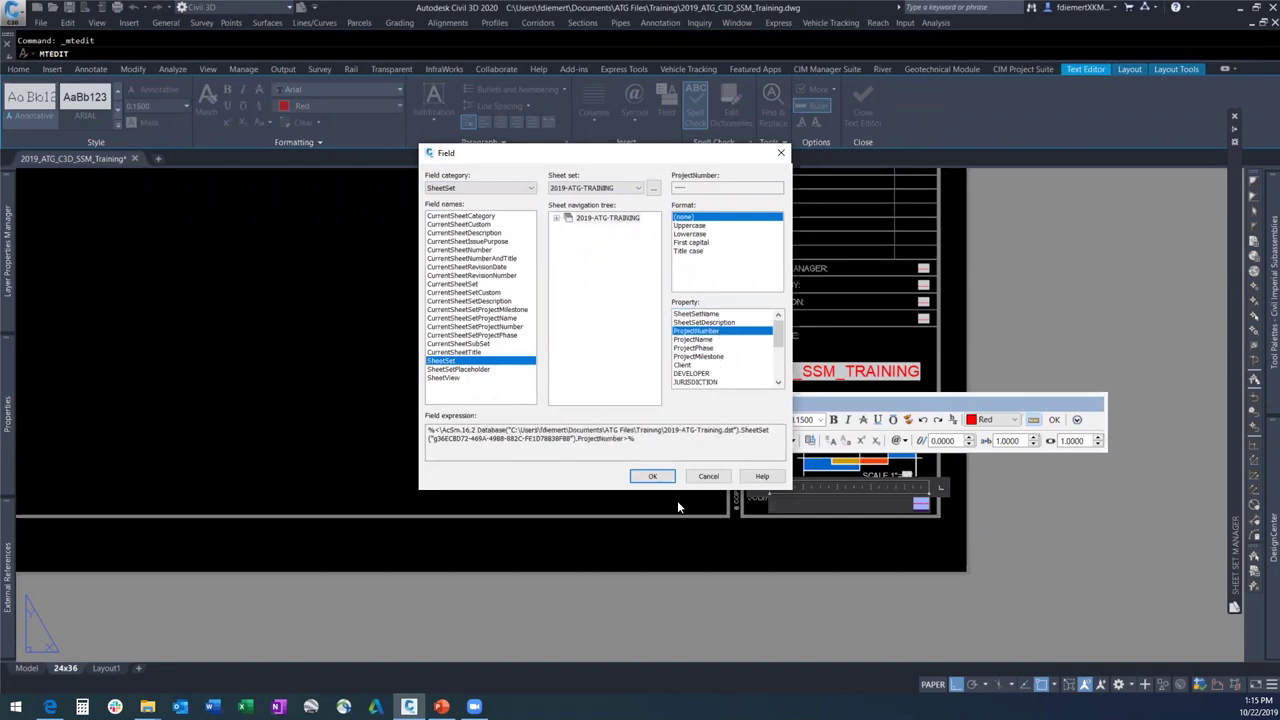
left_click(652, 477)
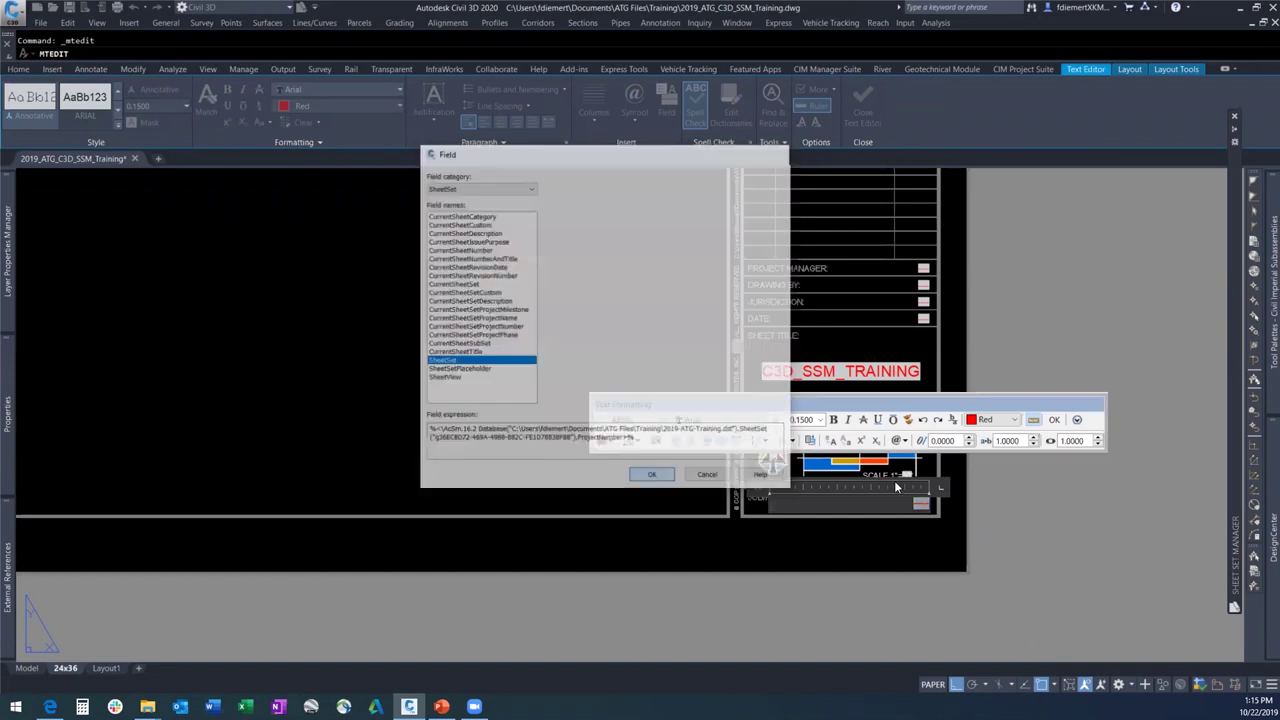
left_click(1055, 419)
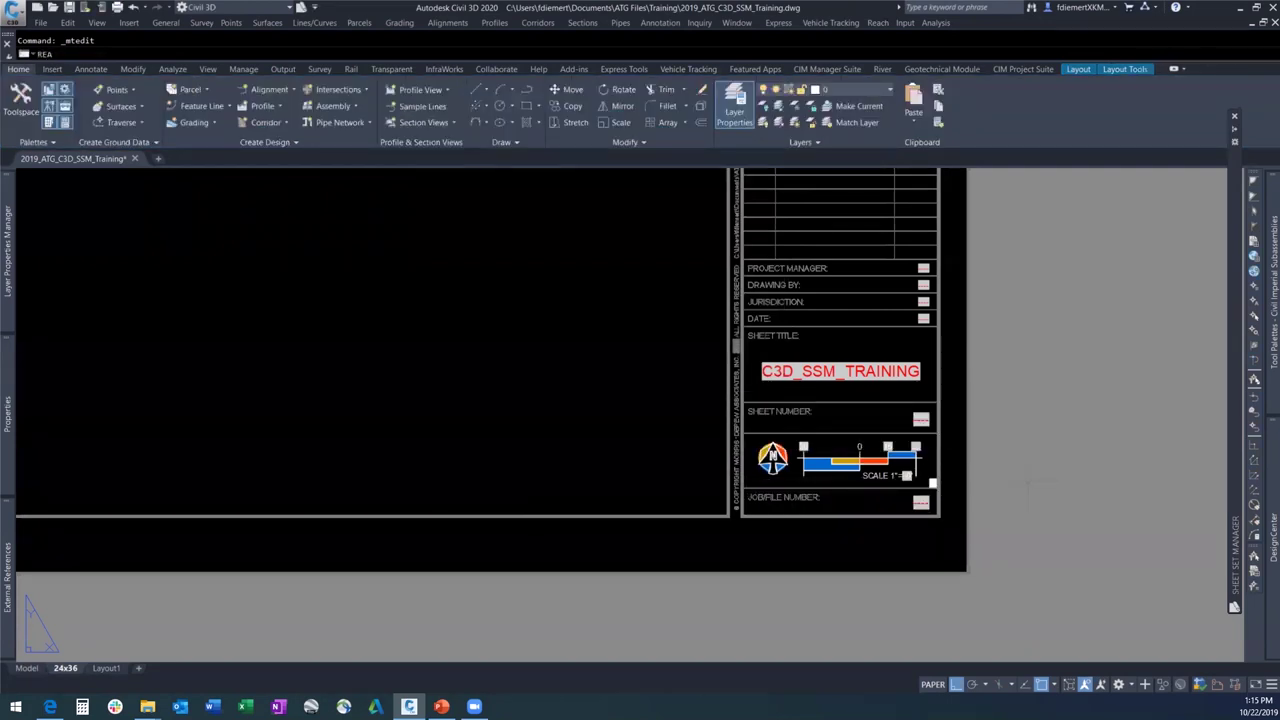
Regenerate the drawing and select around the JOB/FILE NUMBER text to check the field.
key("Return")
left_click(921, 502)
right_click(922, 503)
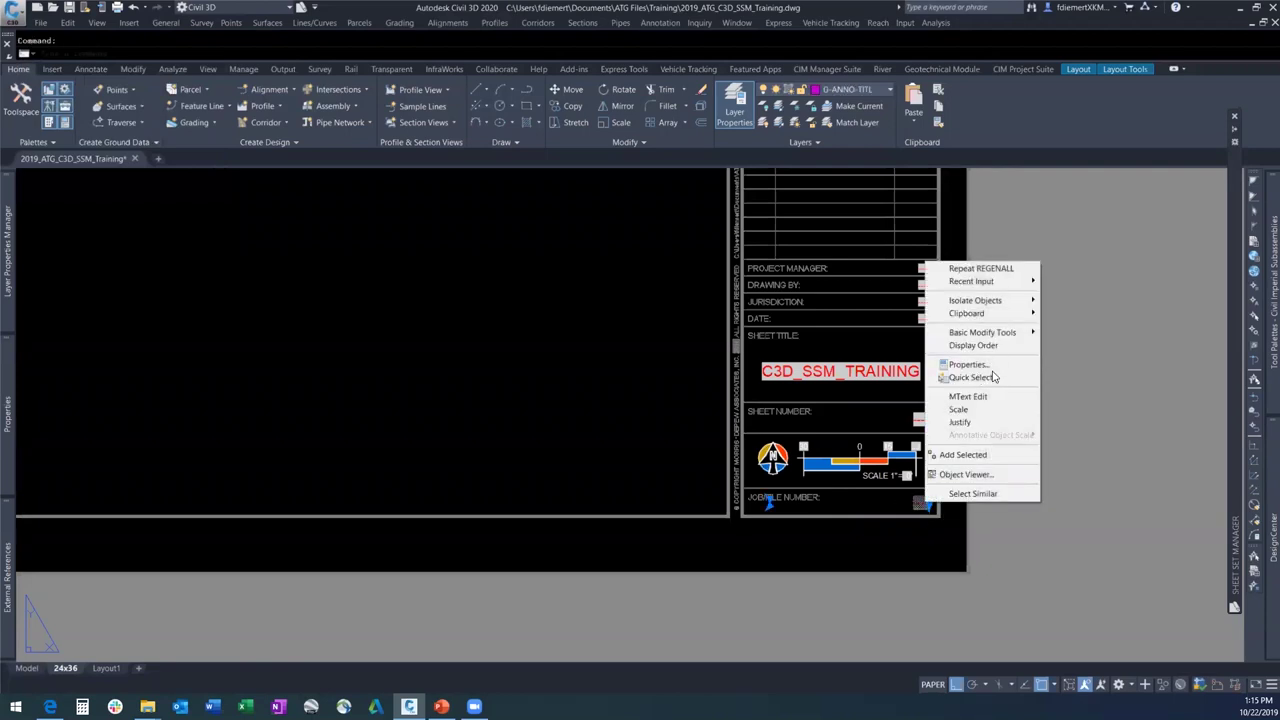
left_click(930, 530)
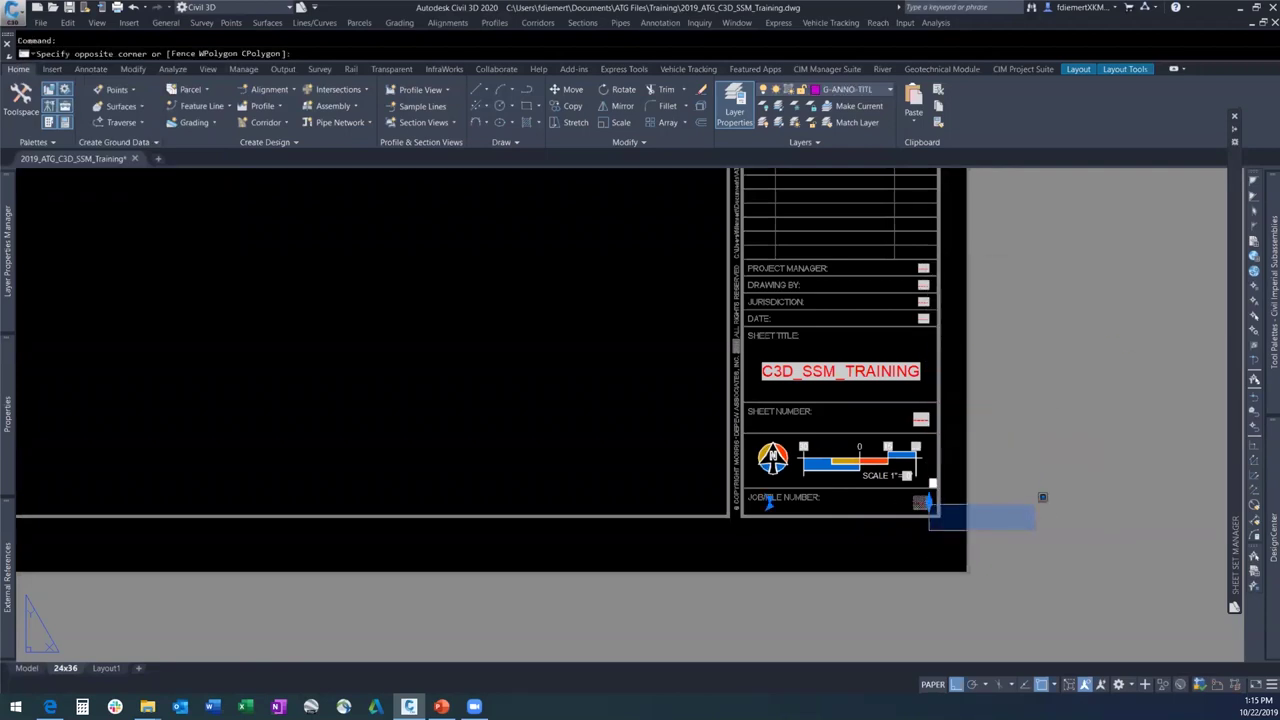
left_click(1022, 566)
mouse_move(1259, 240)
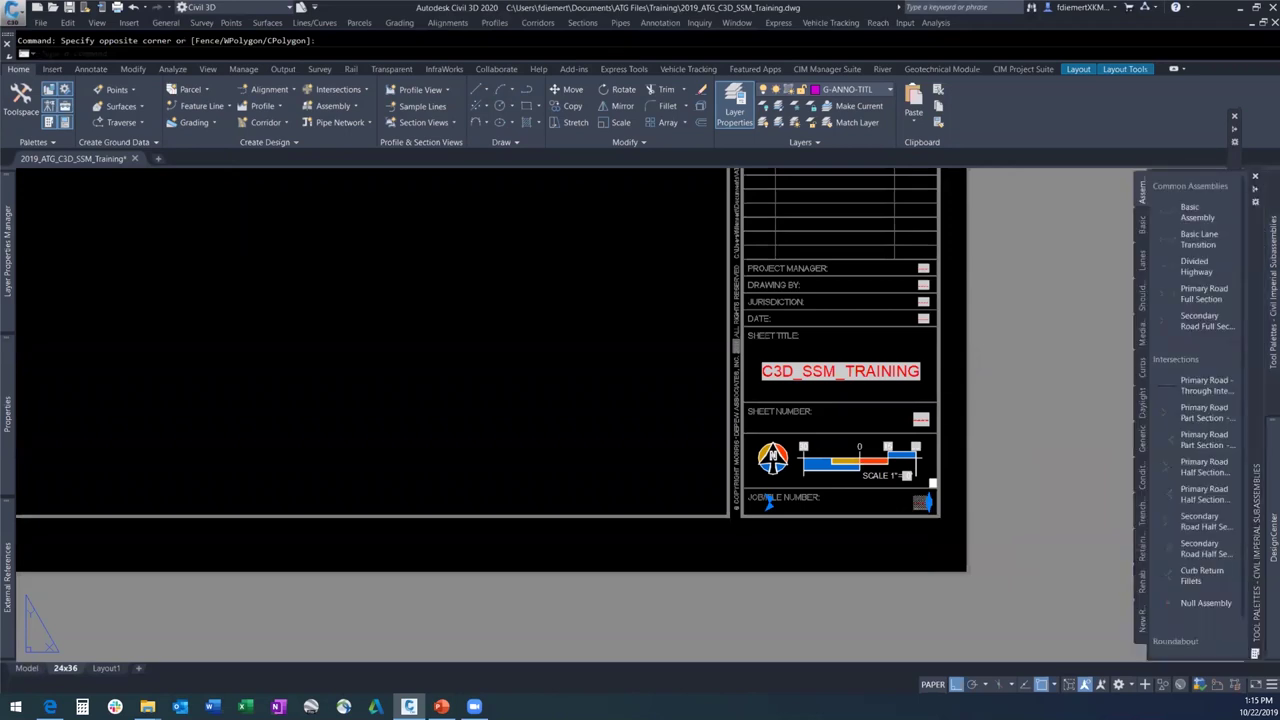
mouse_move(1270, 530)
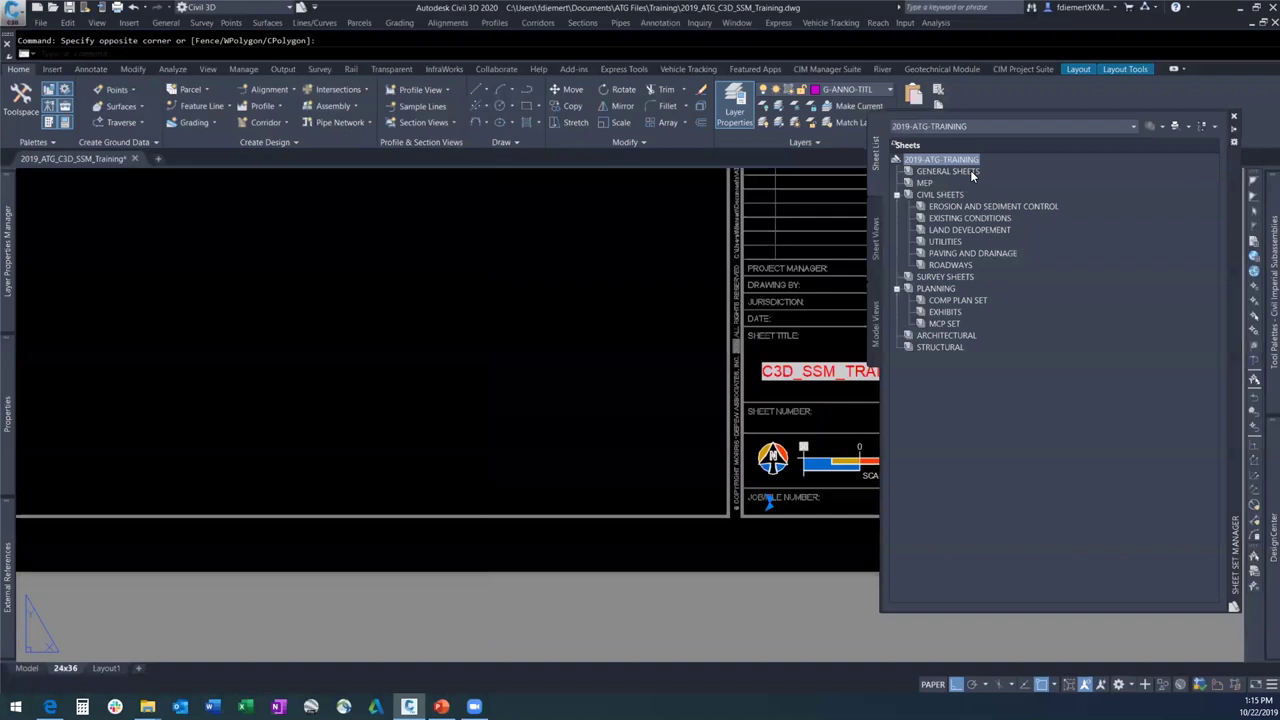
Set the 2019-ATG-TRAINING sheet set's Project number to 123456.
right_click(974, 160)
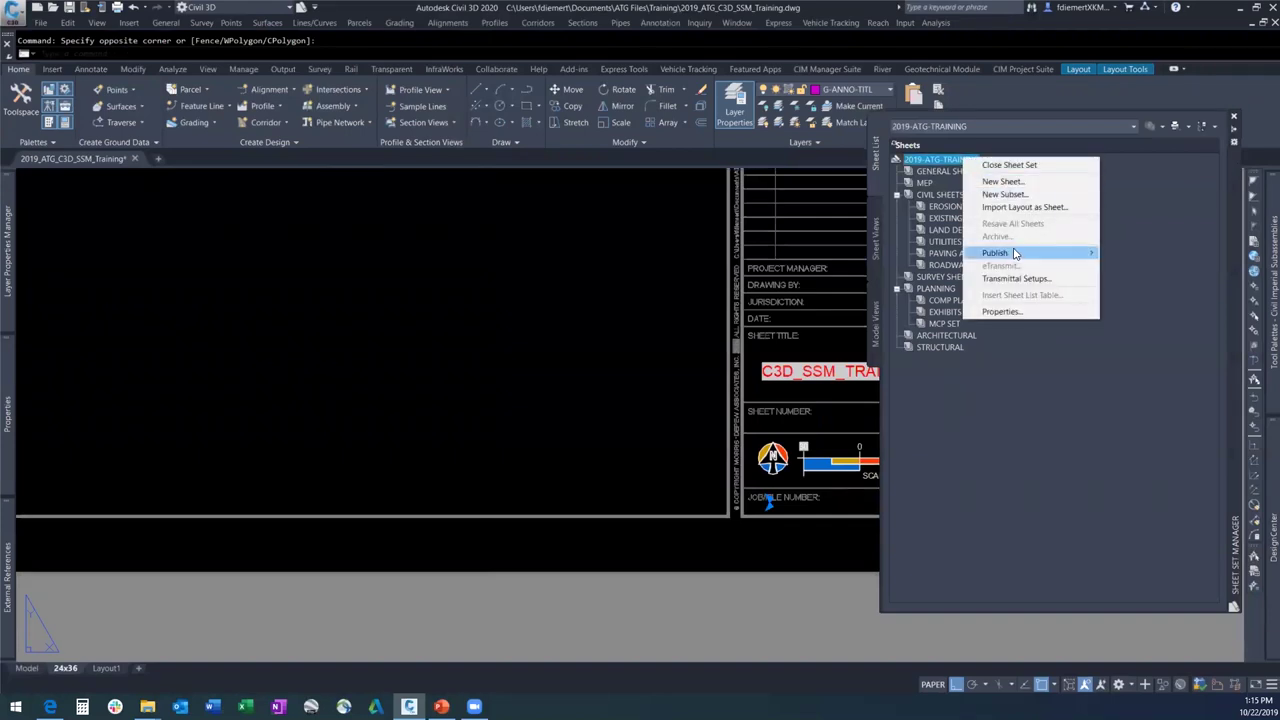
left_click(1002, 313)
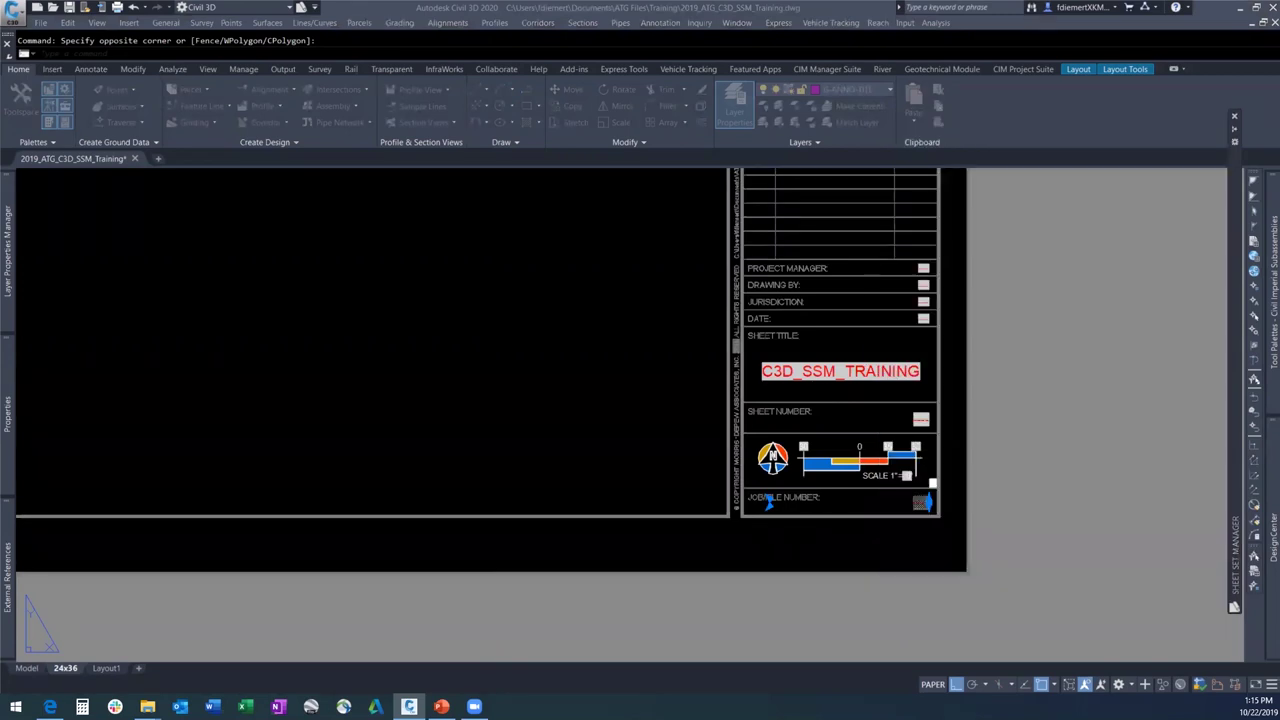
left_click(662, 409)
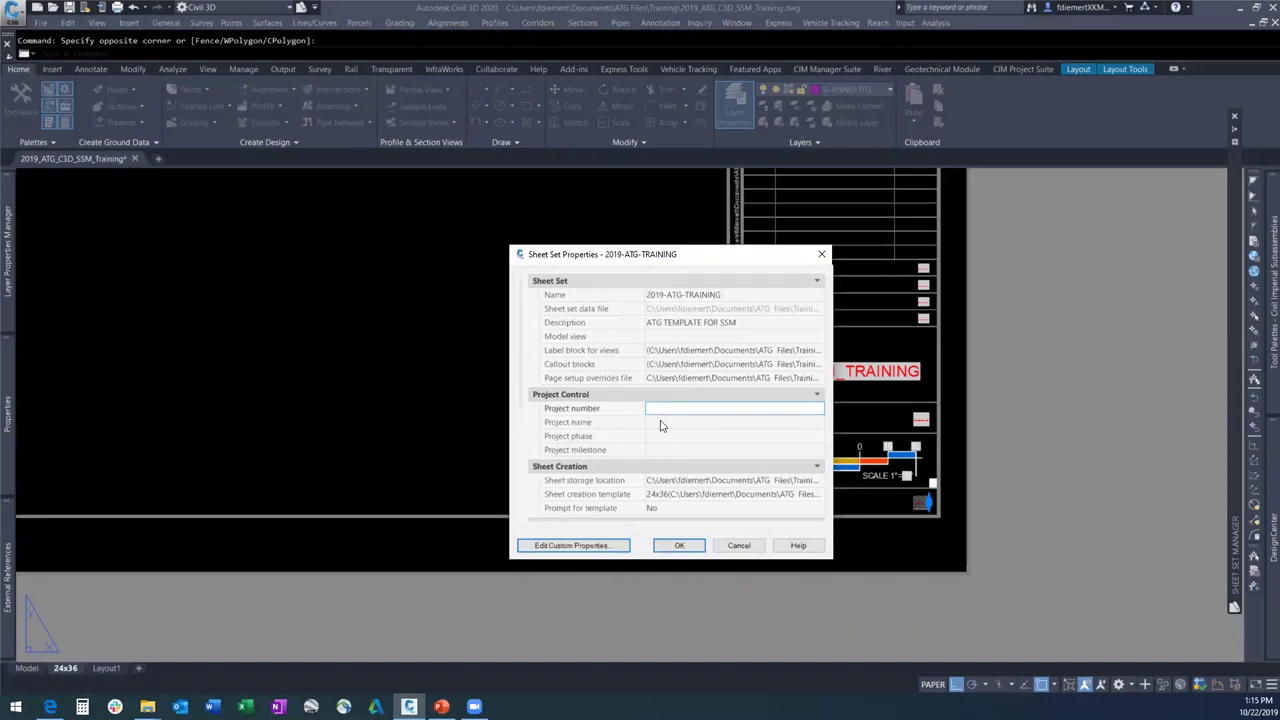
type("123456")
left_click(668, 422)
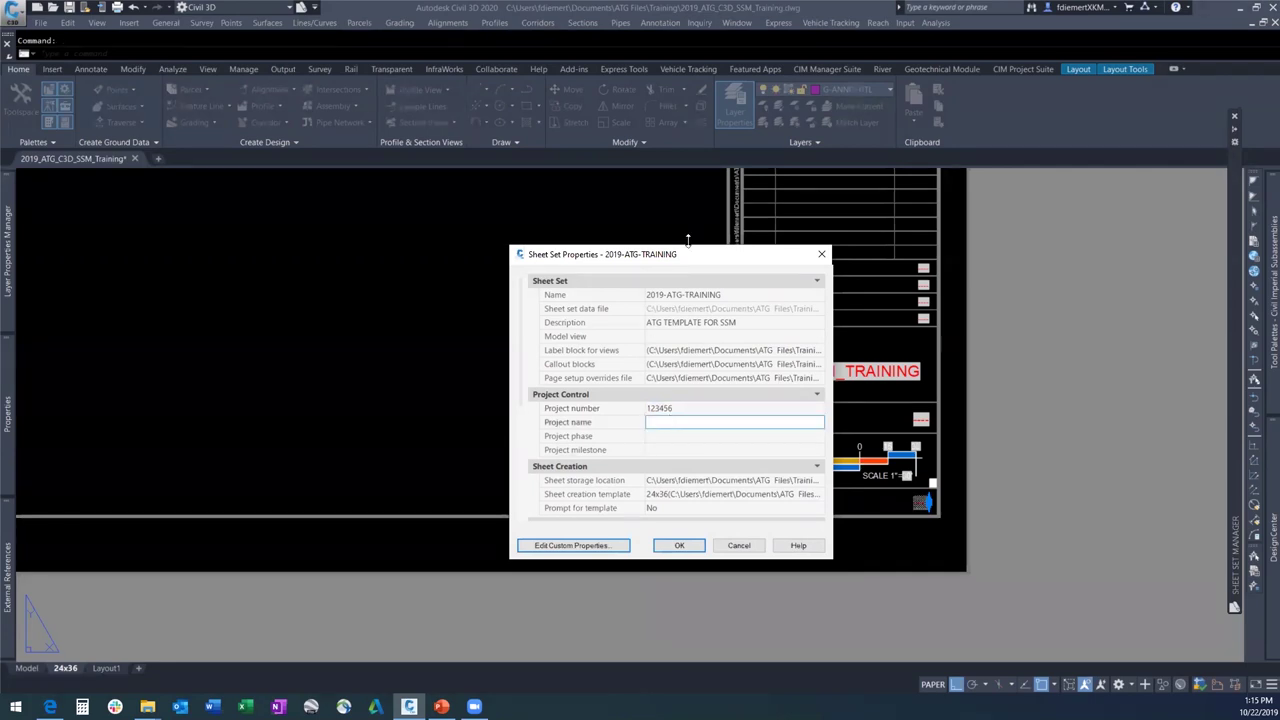
left_click_drag(712, 258, 607, 218)
scroll(597, 278, "down", 4)
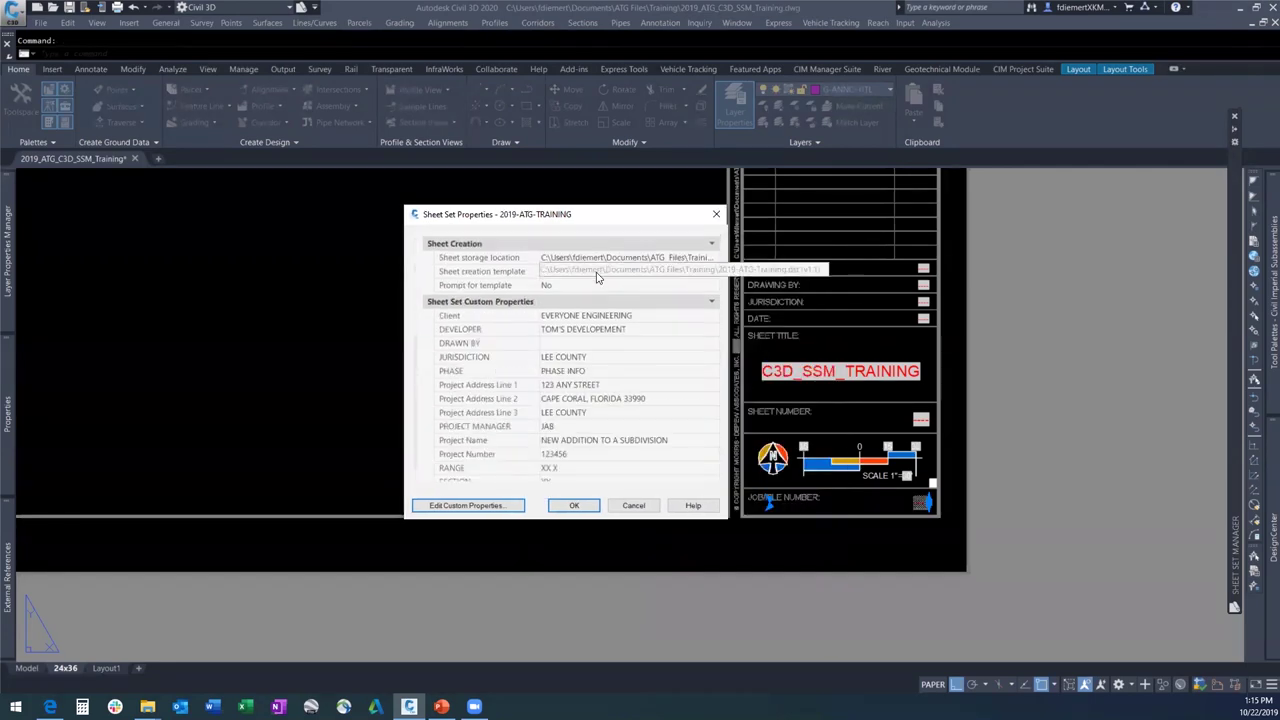
Copy NEW ADDITION TO A SUBDIVISION into the Project name property, accept, and regen.
left_click(630, 442)
right_click(660, 441)
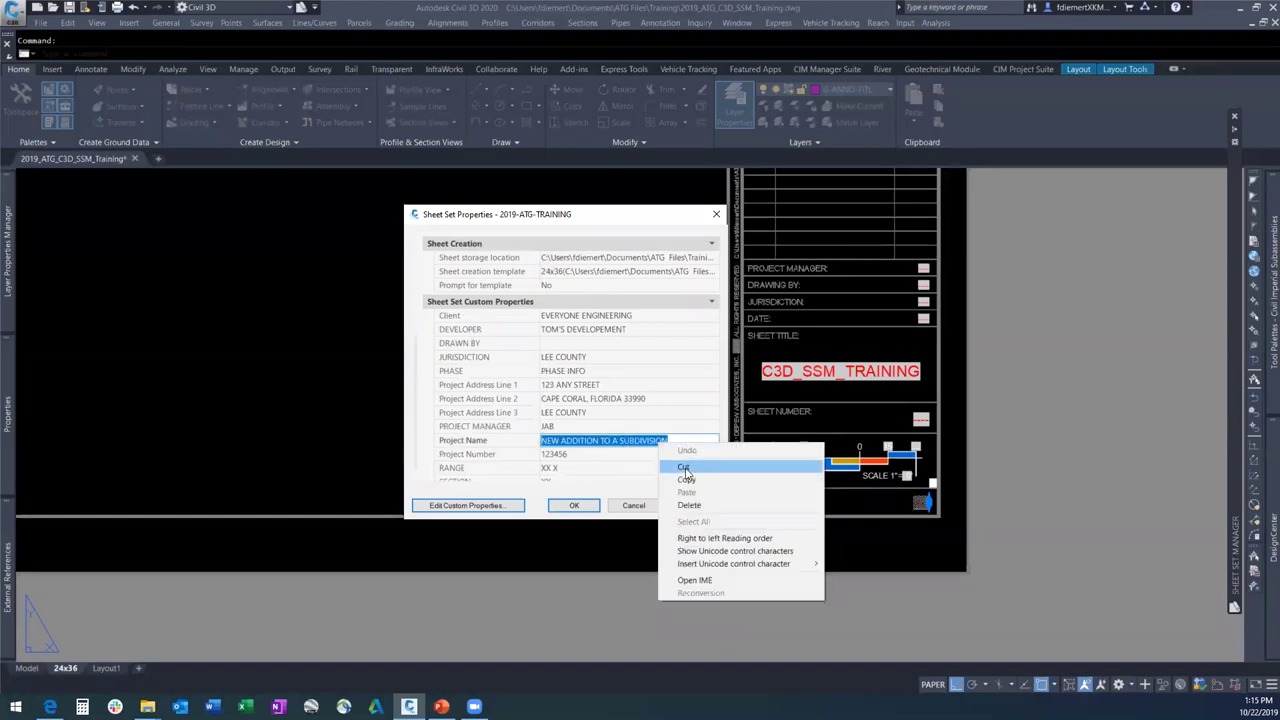
left_click(686, 478)
scroll(620, 413, "up", 5)
left_click(570, 381)
right_click(570, 381)
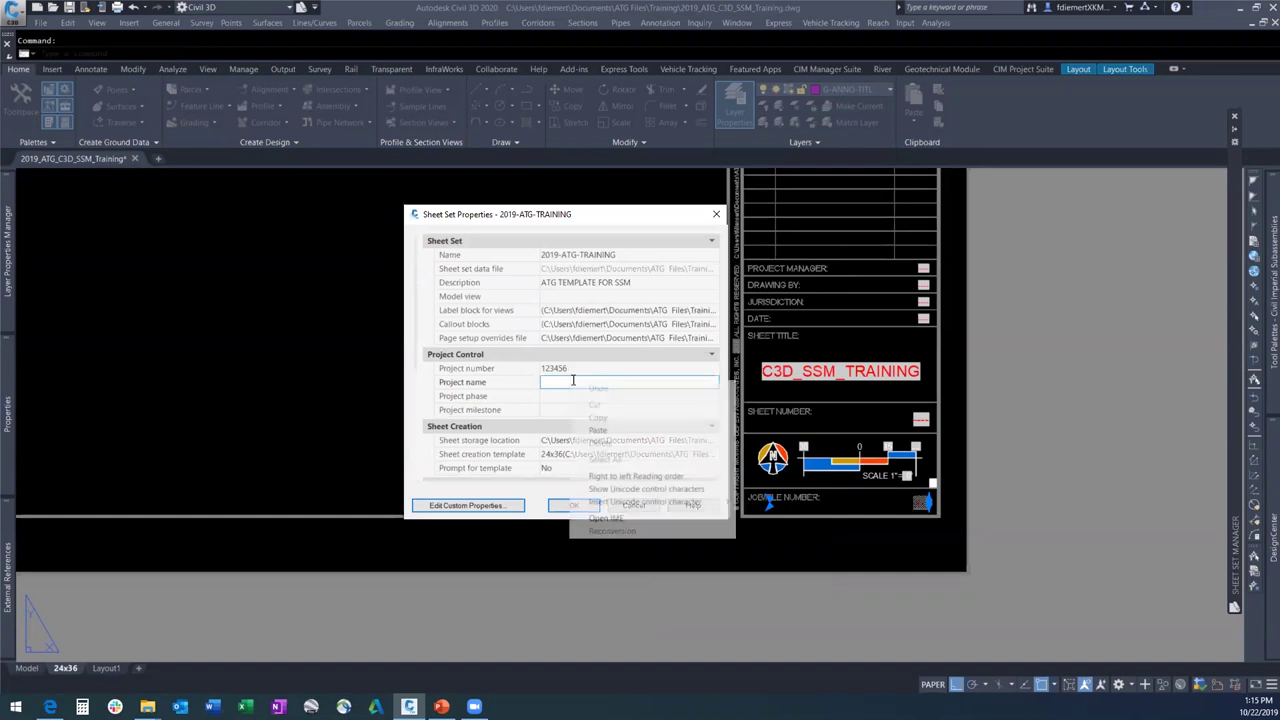
left_click(612, 433)
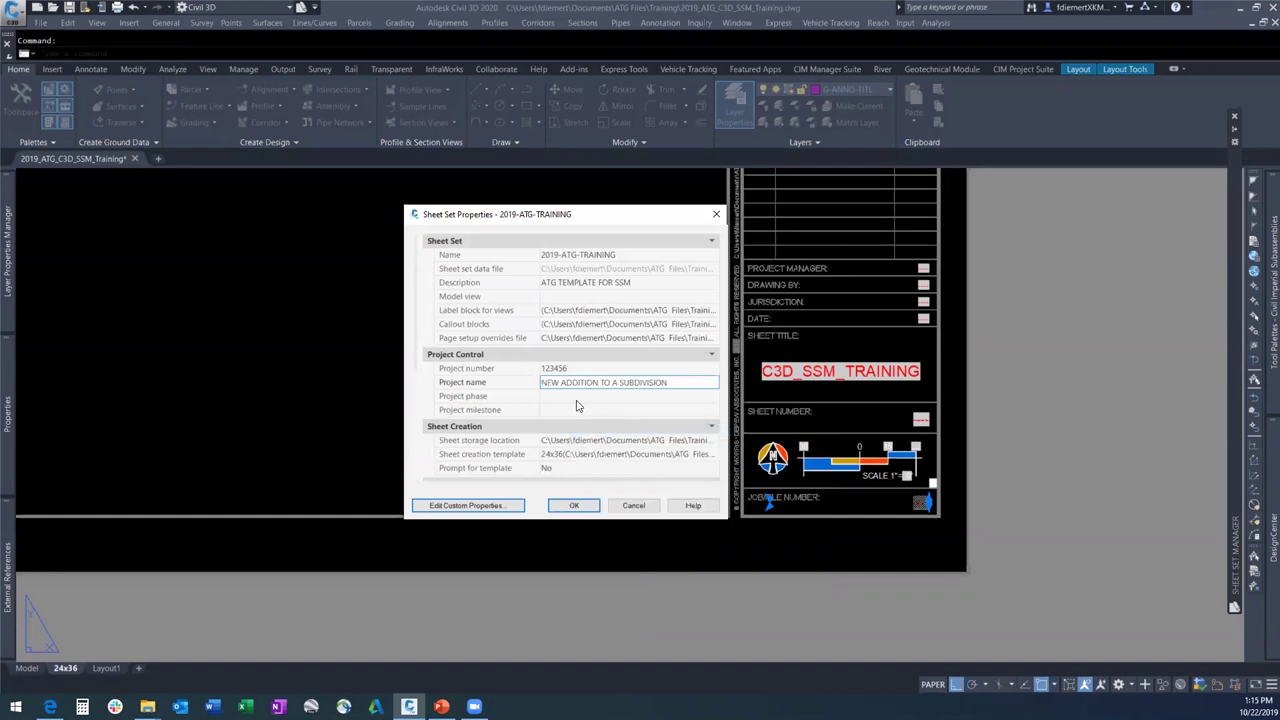
scroll(590, 410, "down", 2)
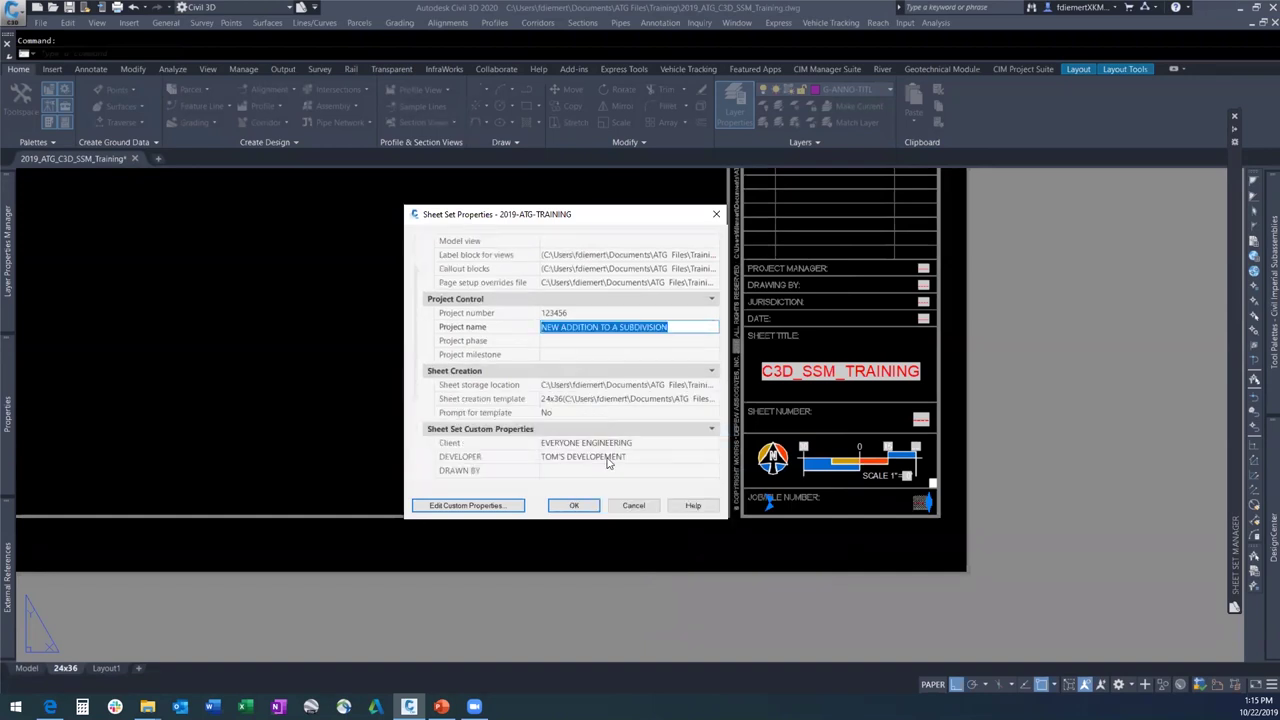
left_click(573, 506)
type("regen")
key("Return")
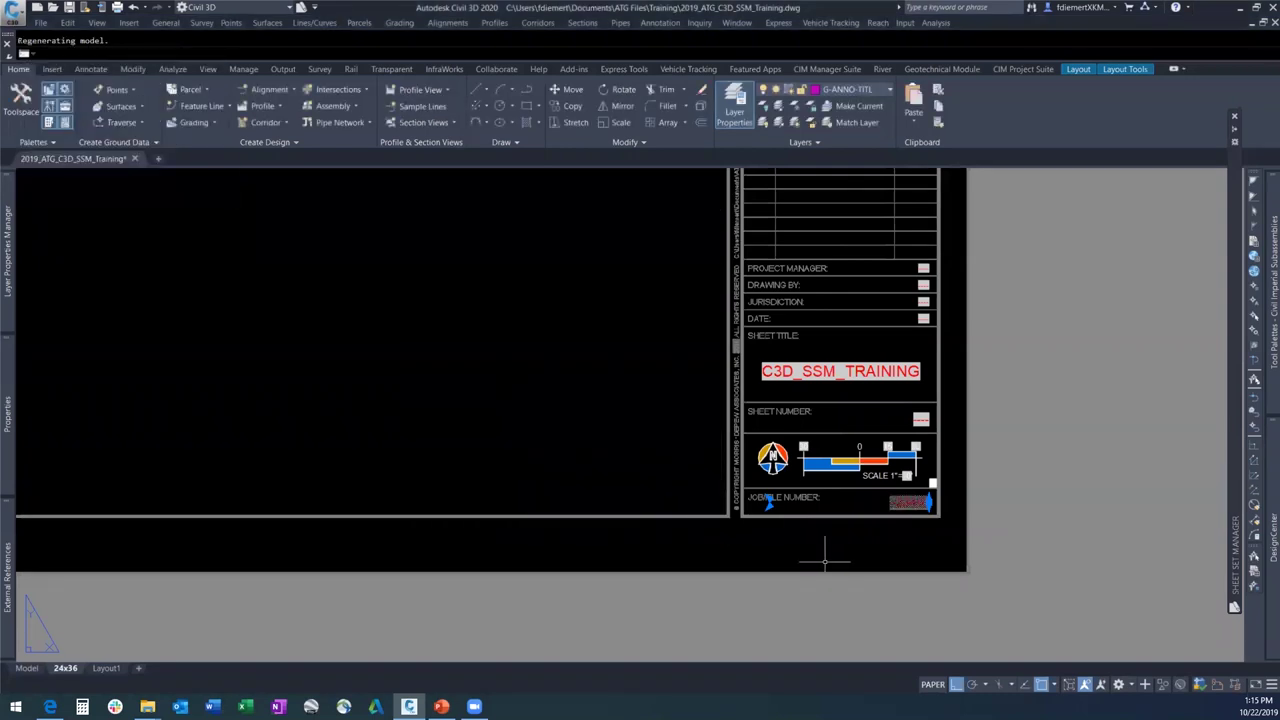
Replace the sheet title text with a SheetSet ProjectName field reading NEW ADDITION TO A SUBDIVISION.
key("Escape")
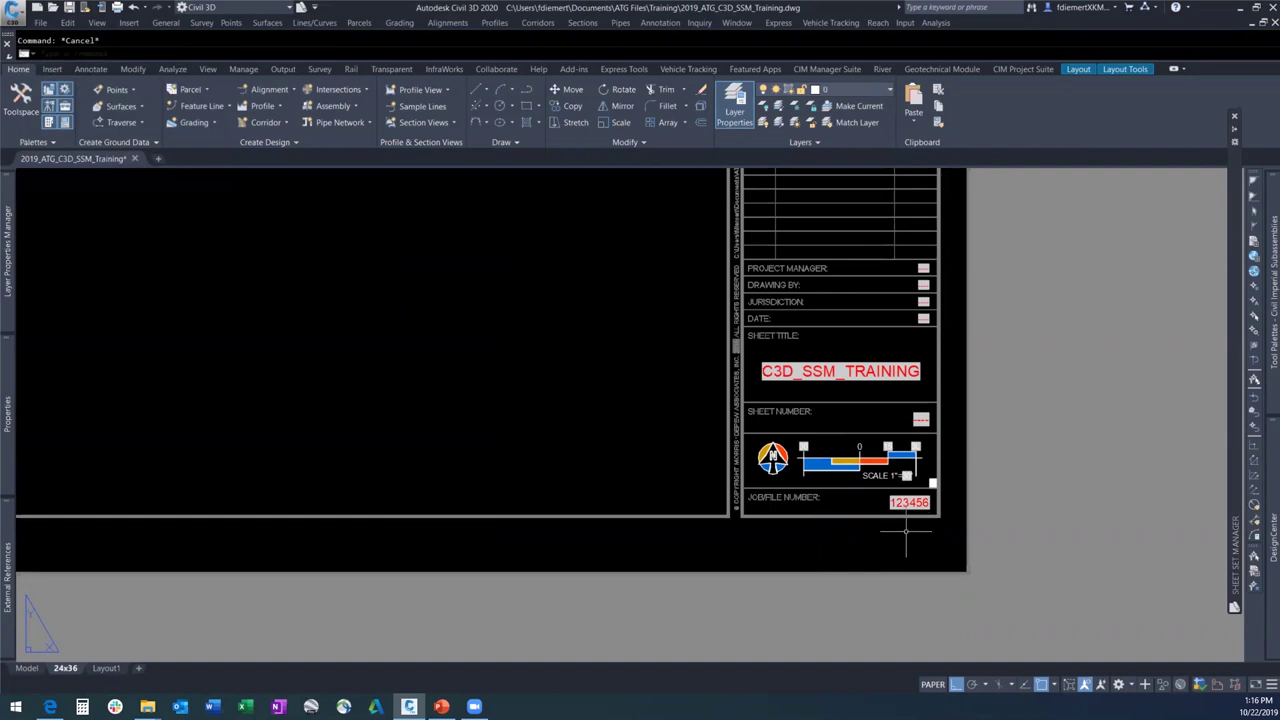
scroll(906, 540, "up", 4)
scroll(906, 540, "down", 3)
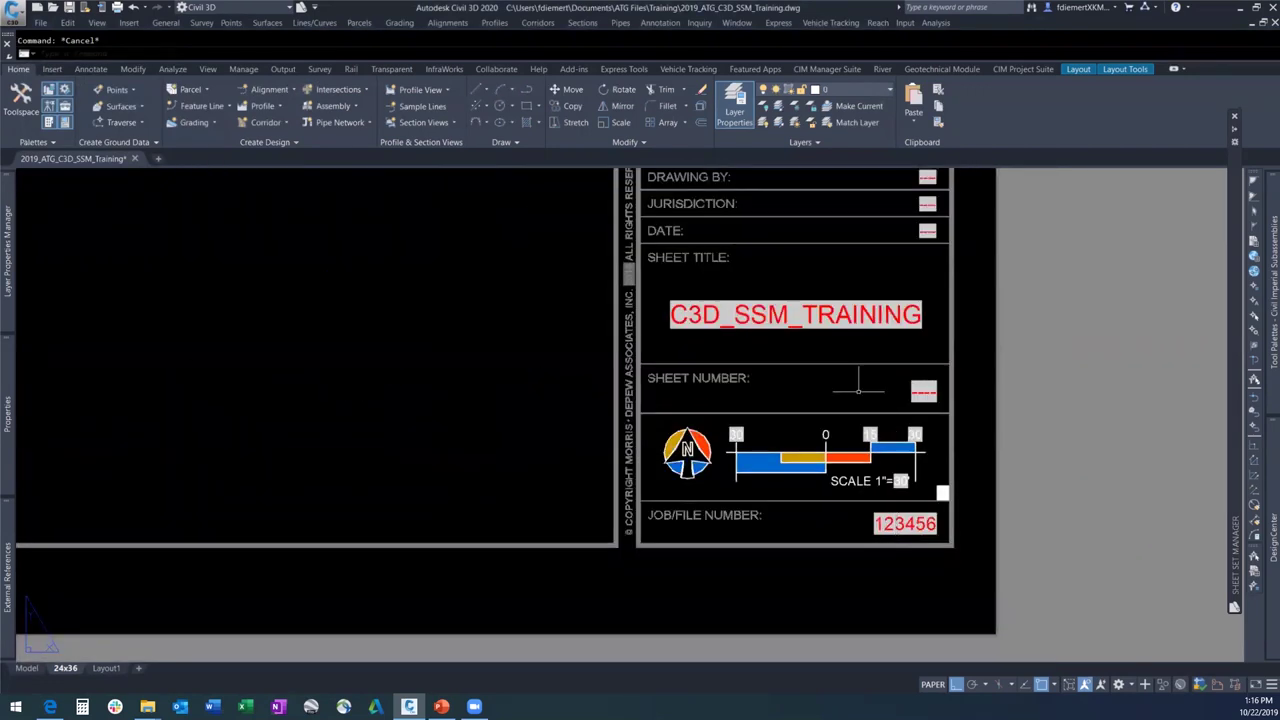
left_click(812, 312)
right_click(807, 314)
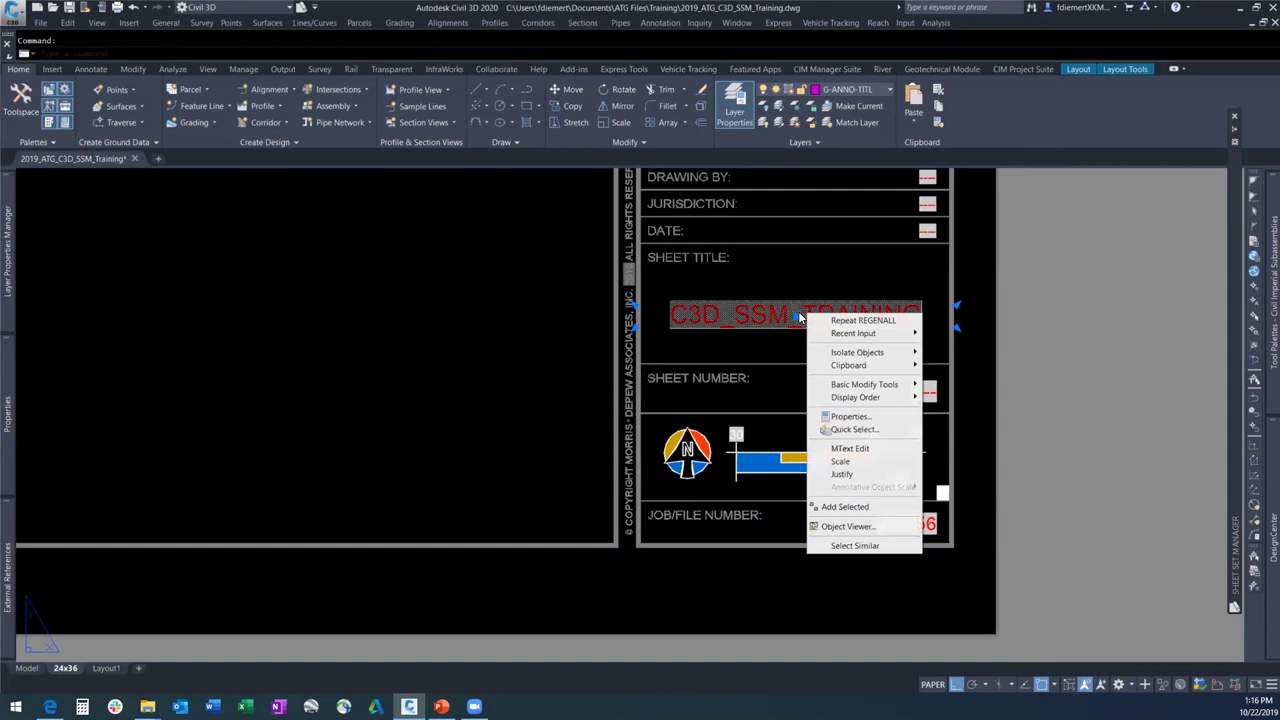
left_click(849, 448)
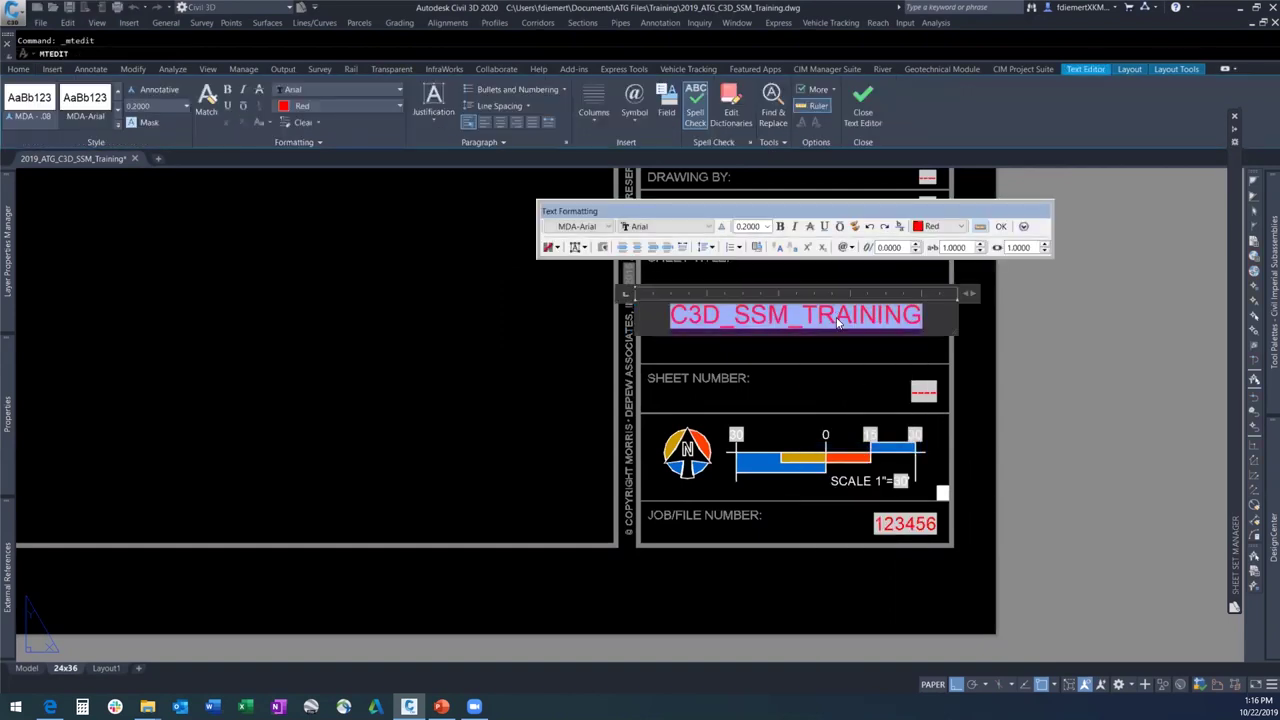
right_click(838, 320)
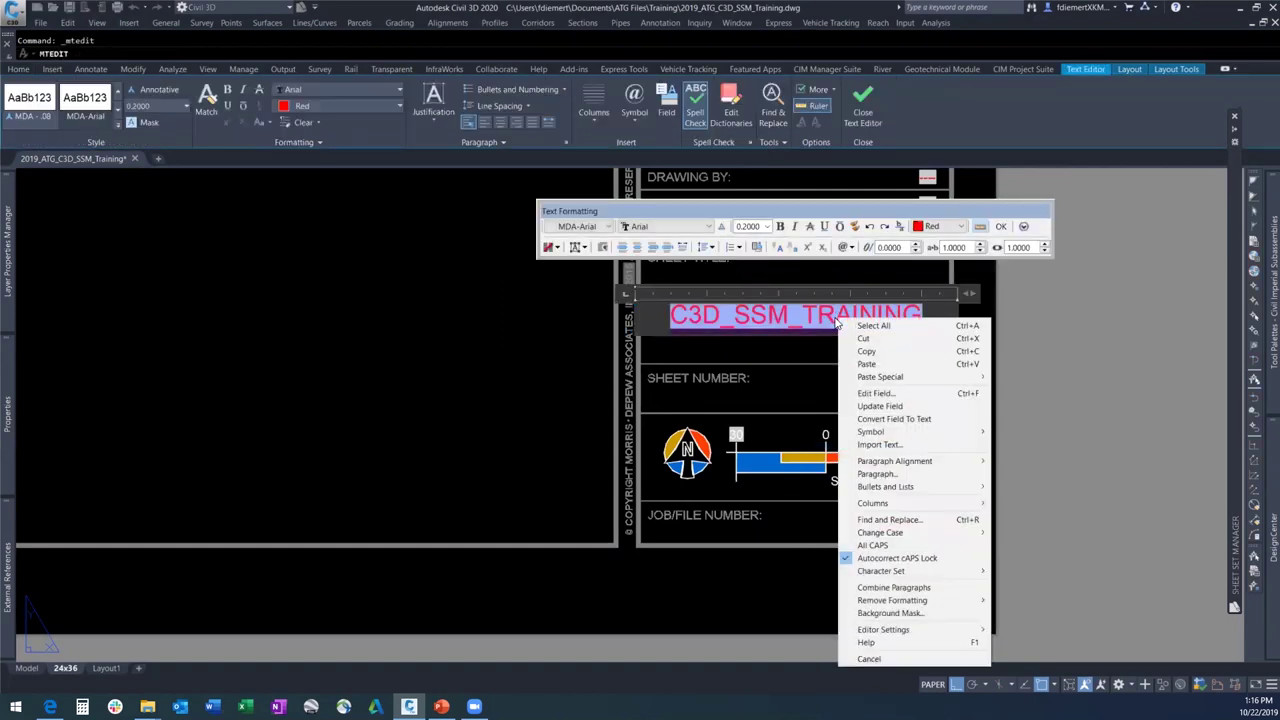
left_click(866, 392)
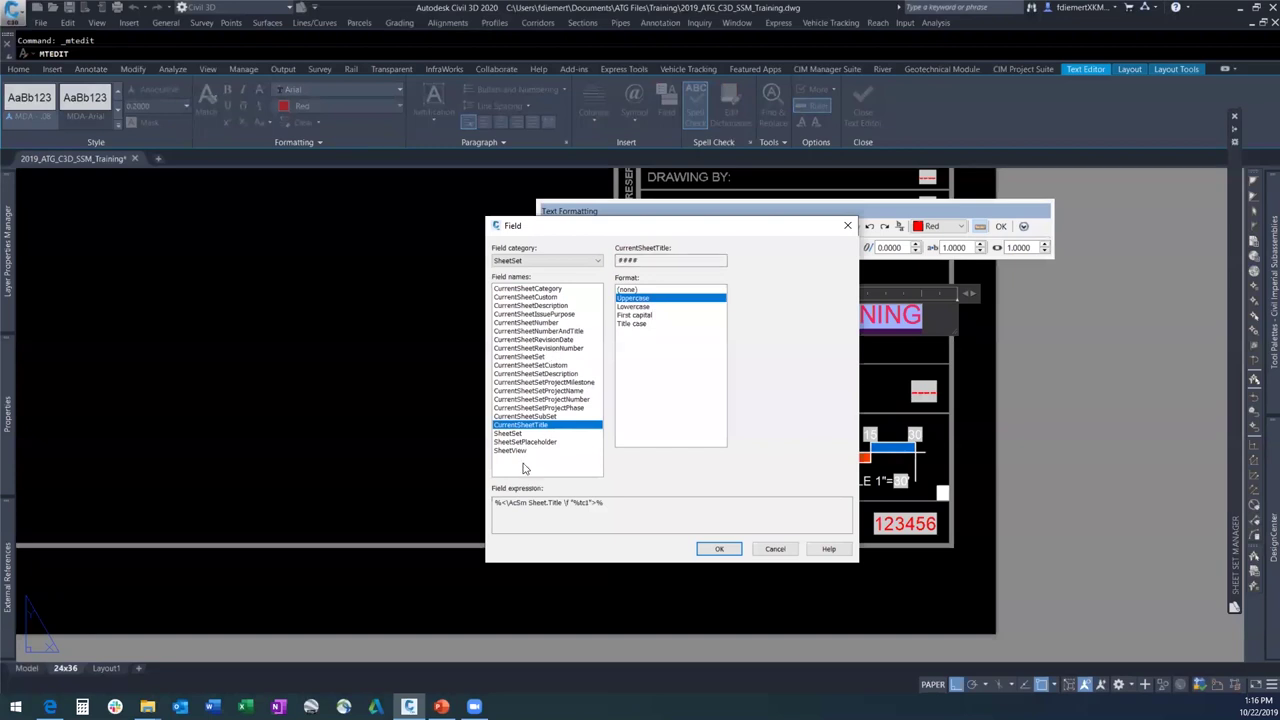
left_click(517, 434)
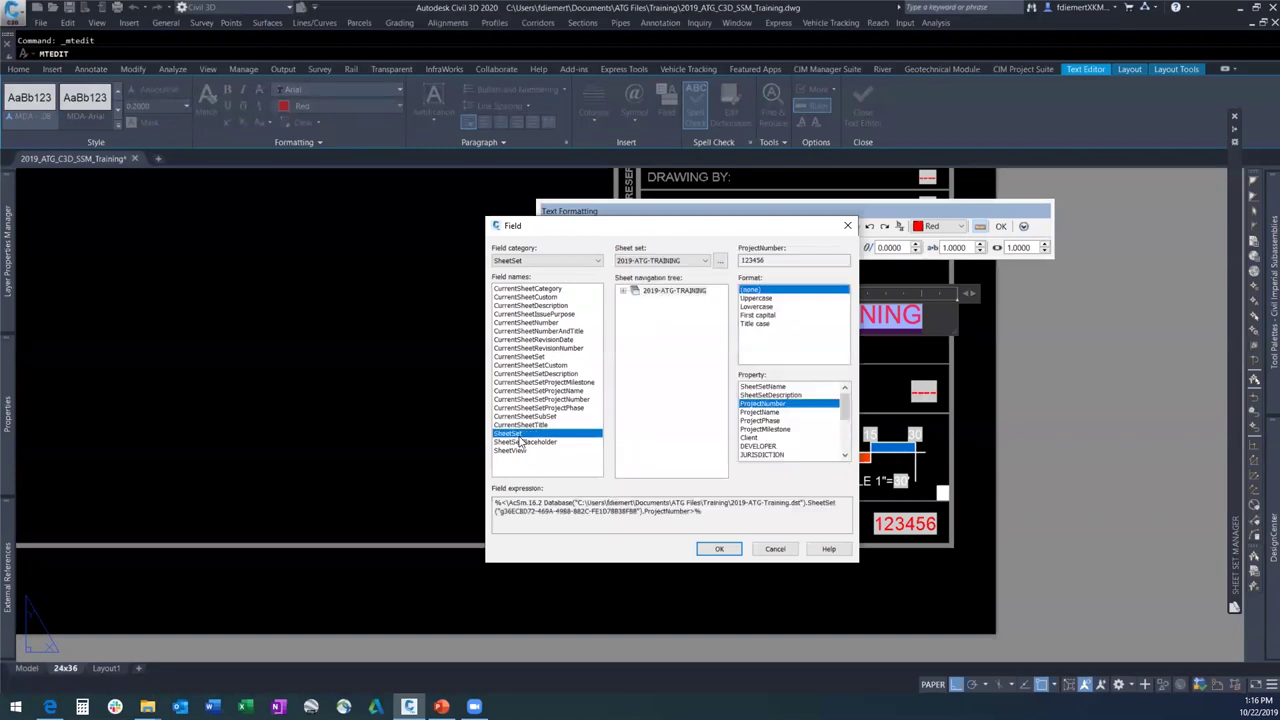
left_click(772, 412)
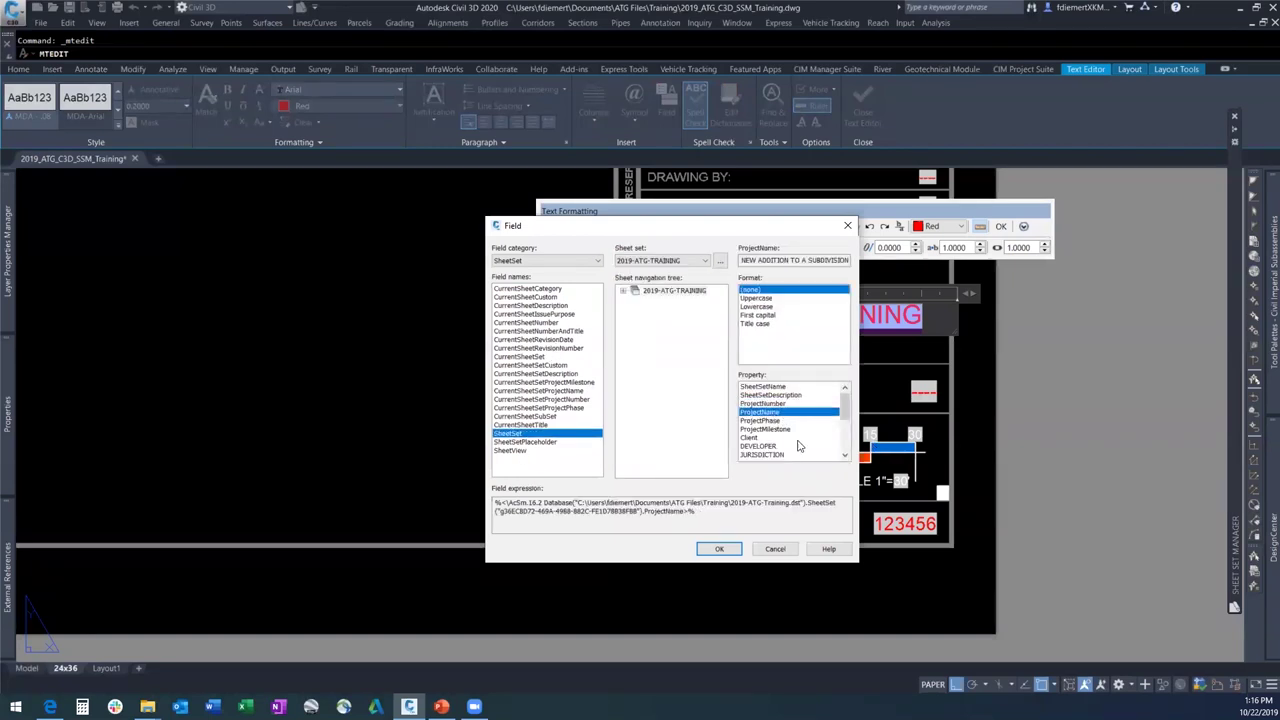
left_click(720, 549)
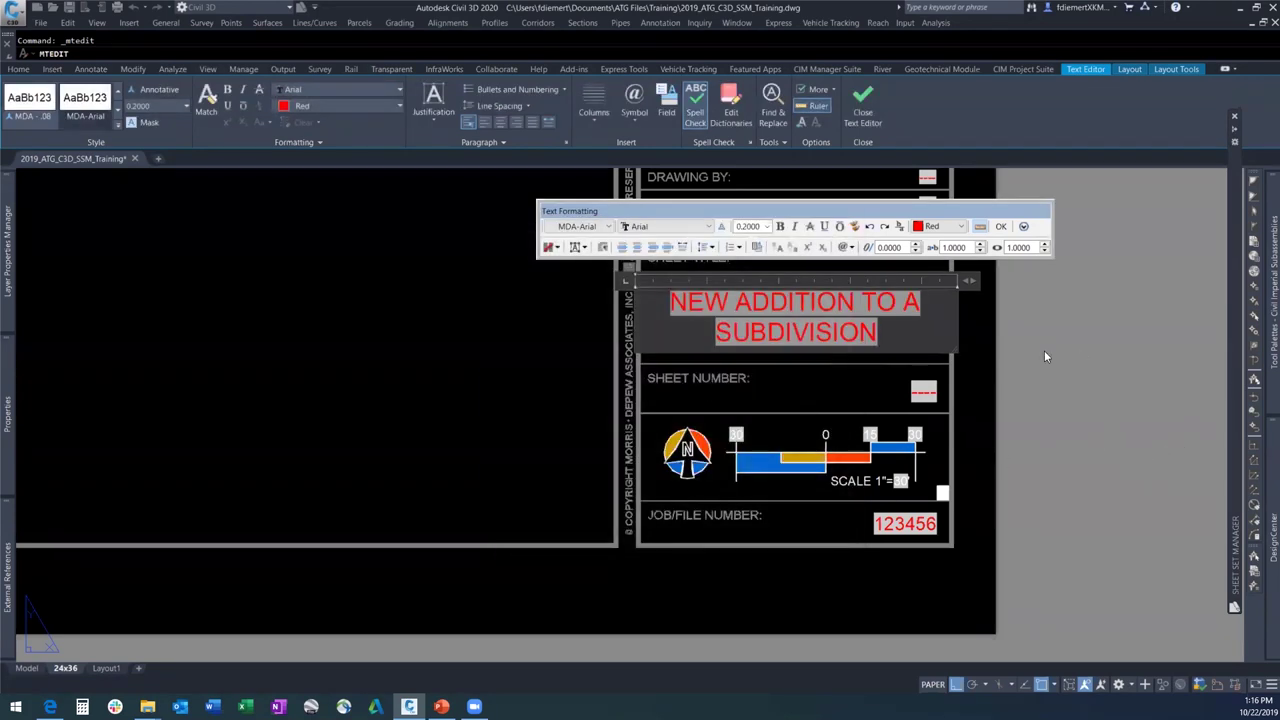
left_click(1001, 226)
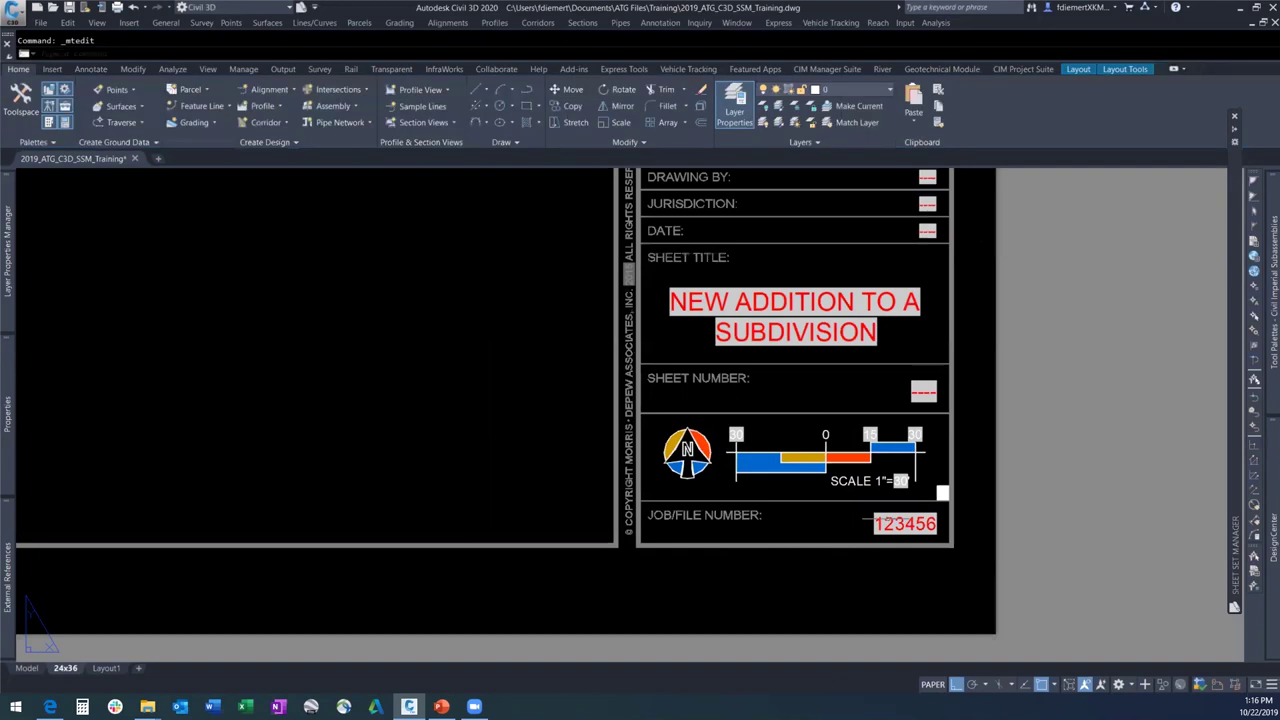
scroll(942, 492, "down", 4)
scroll(882, 440, "up", 4)
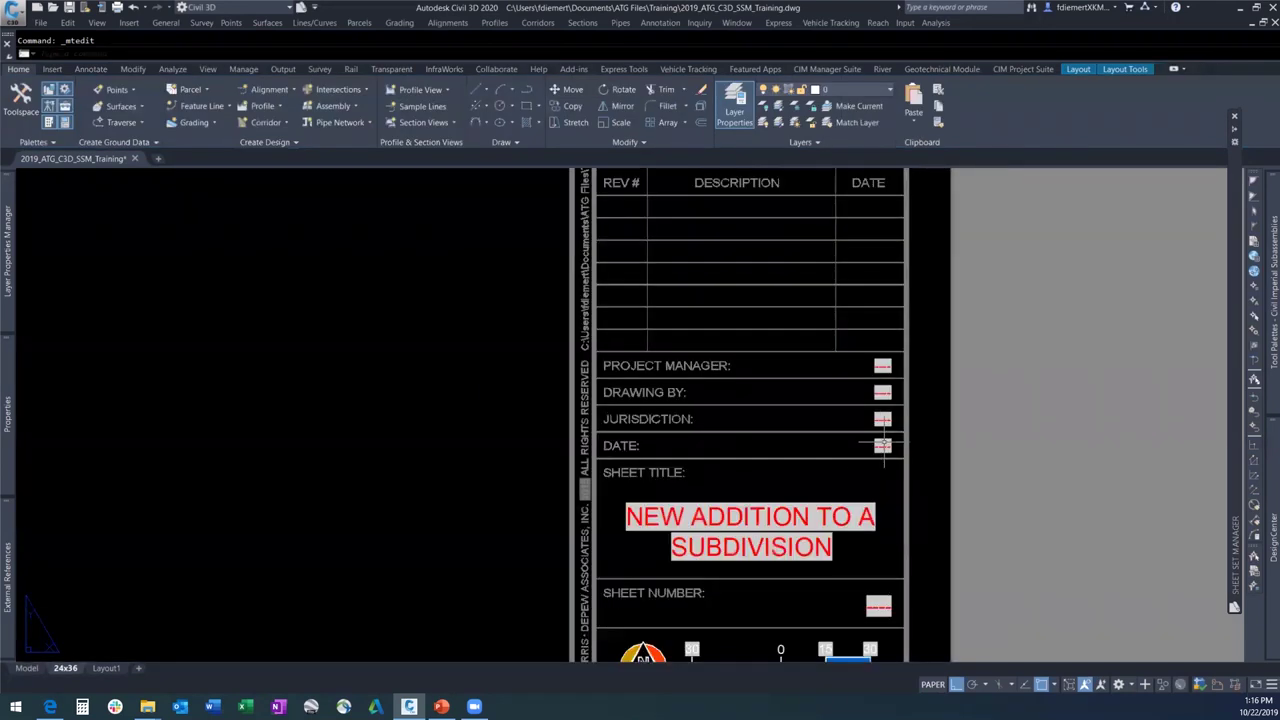
left_click(882, 445)
right_click(883, 447)
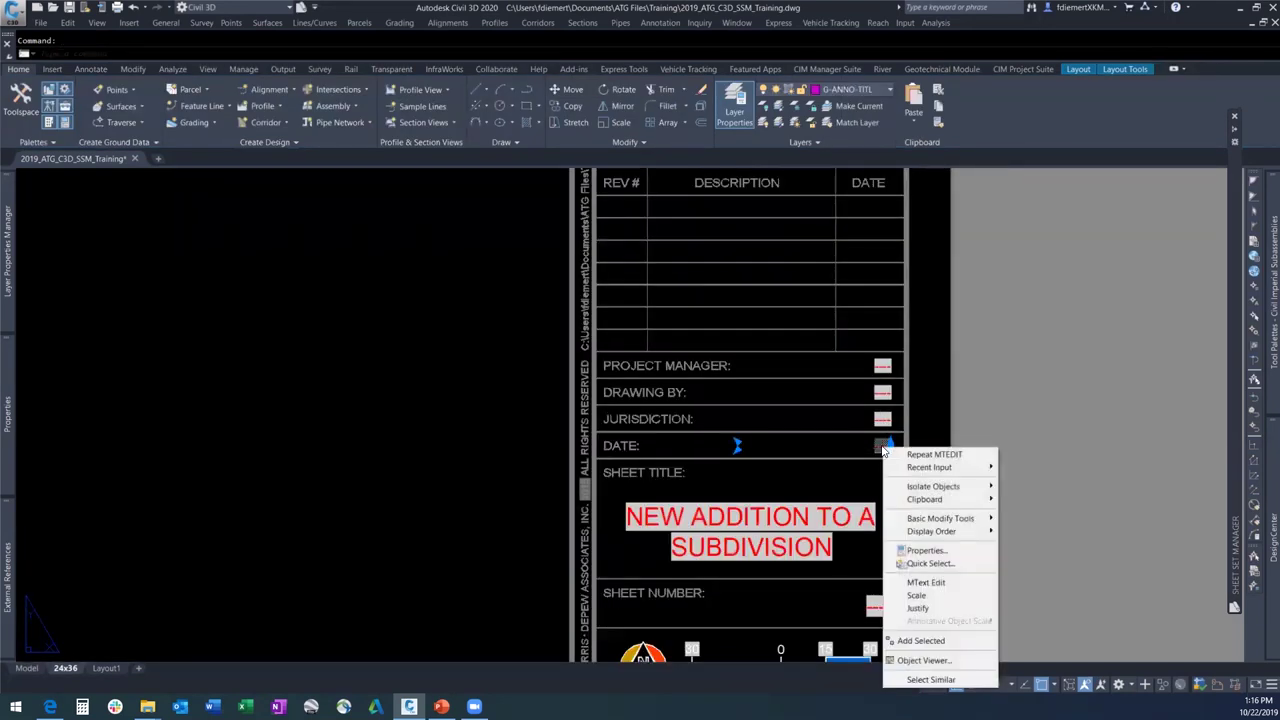
left_click(932, 584)
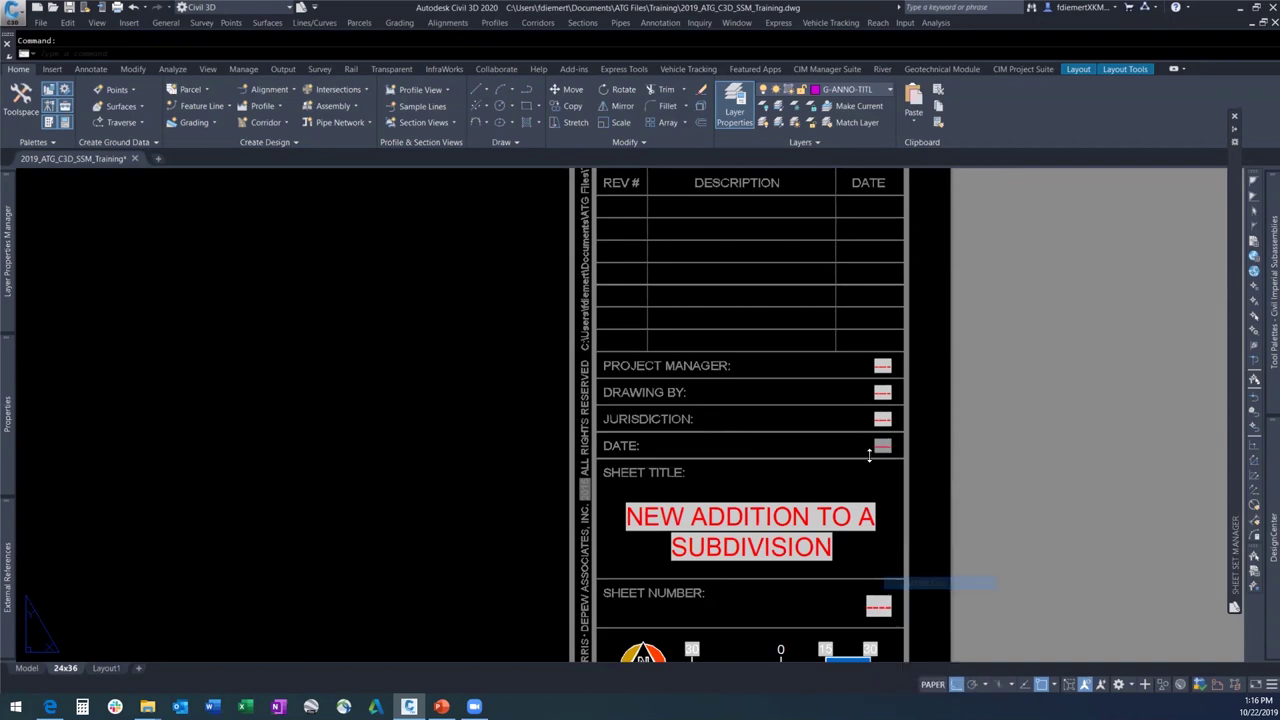
right_click(880, 449)
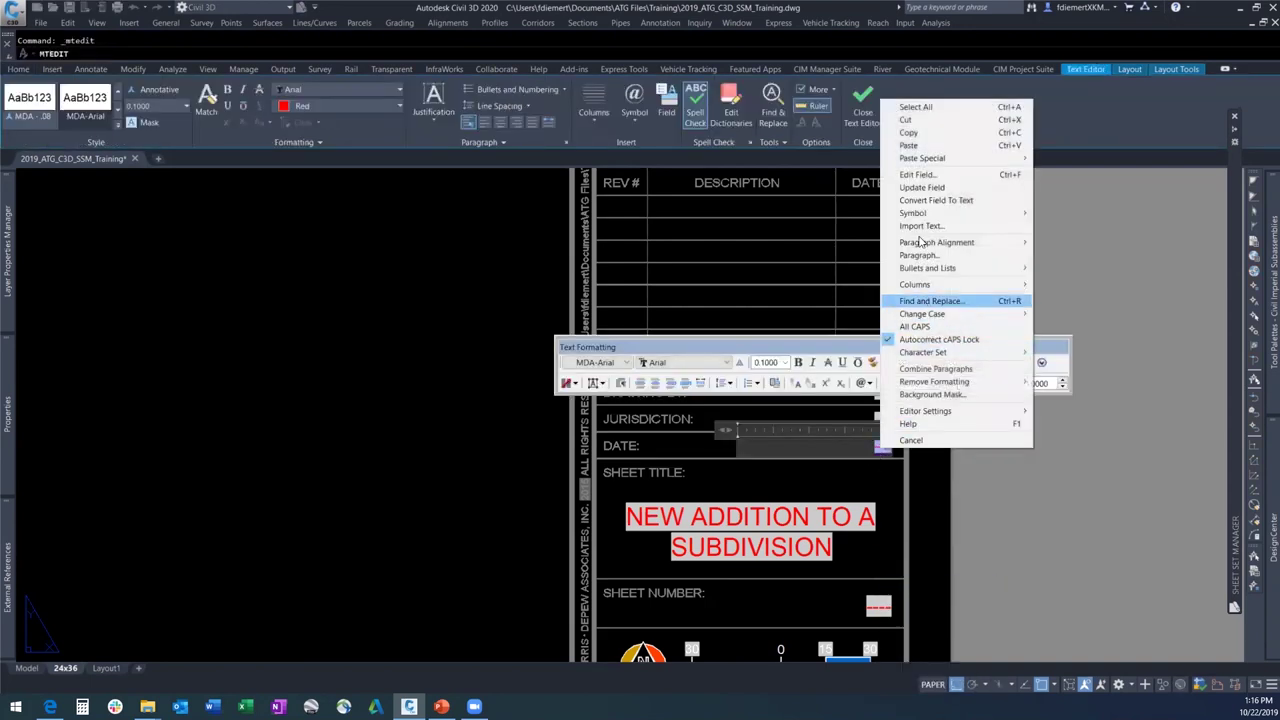
left_click(922, 176)
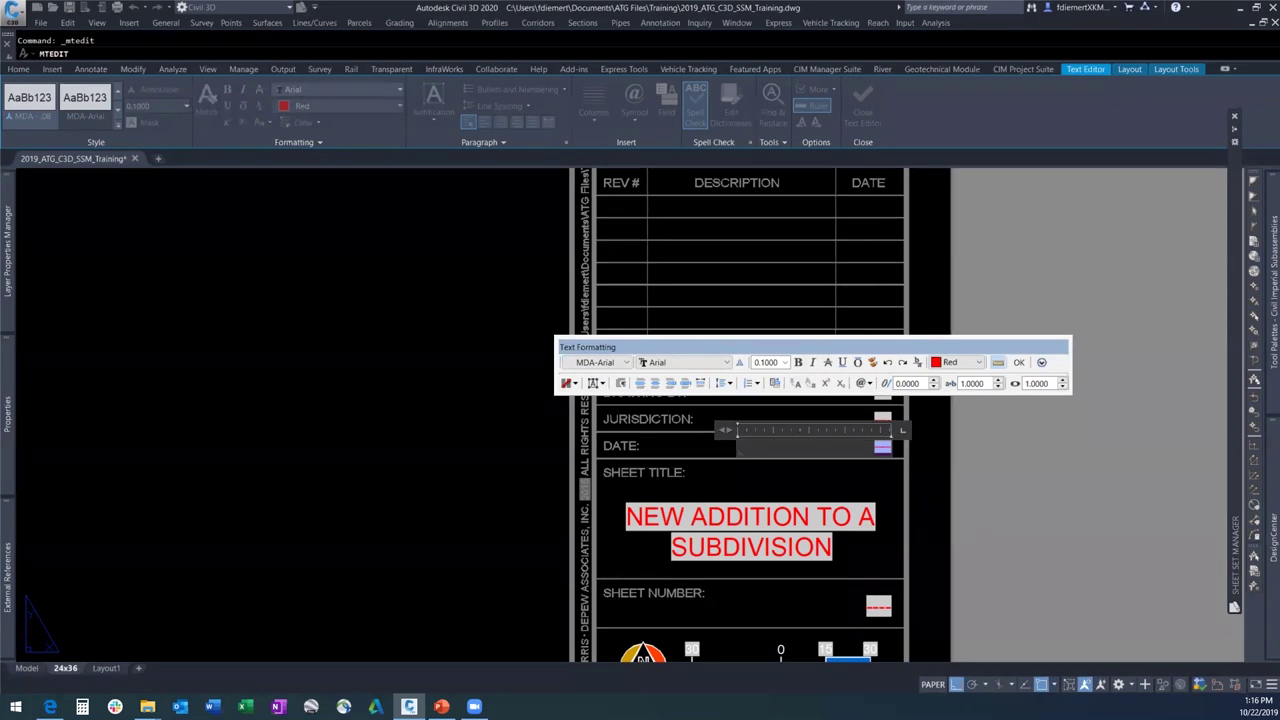
key("ctrl+f")
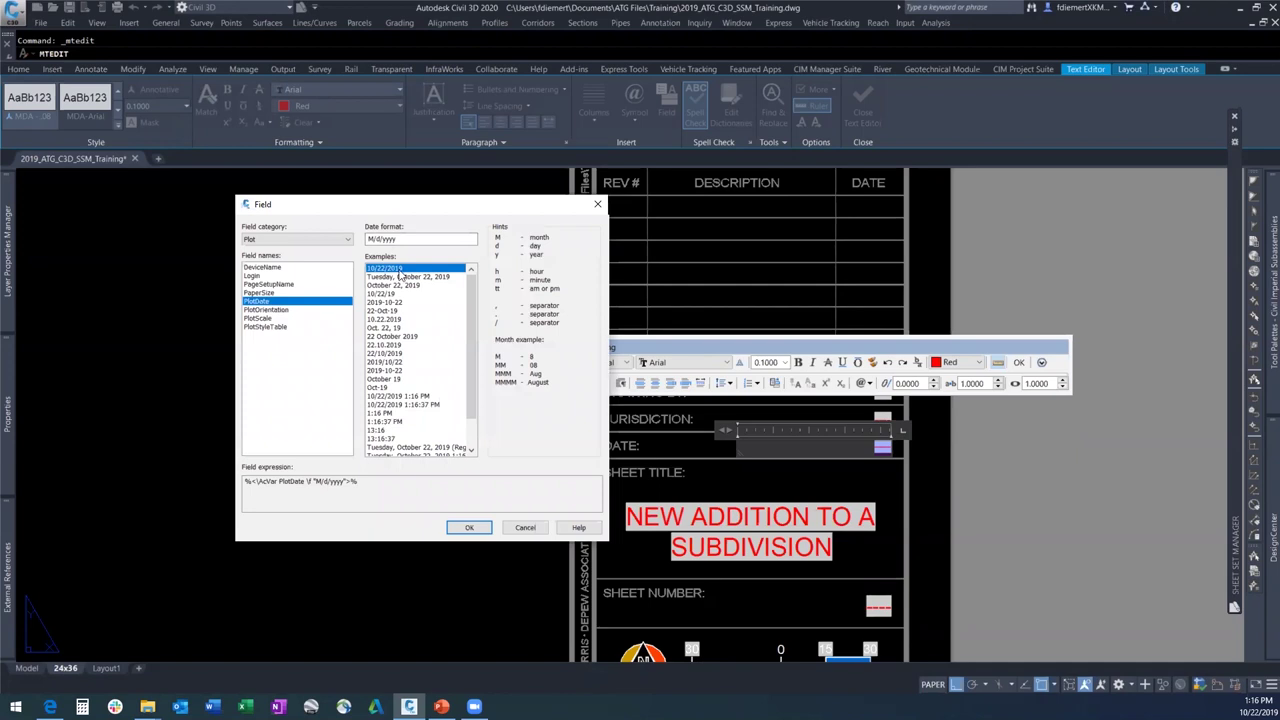
left_click(471, 528)
left_click(1019, 362)
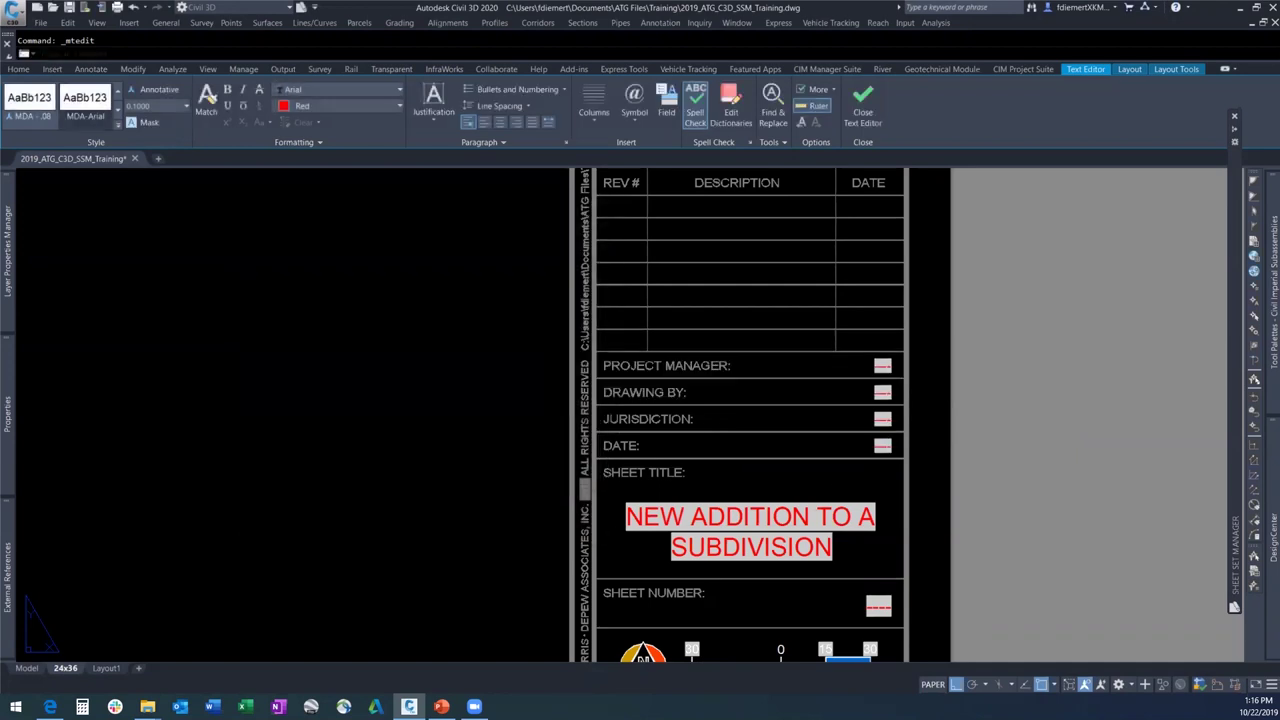
scroll(881, 445, "up", 4)
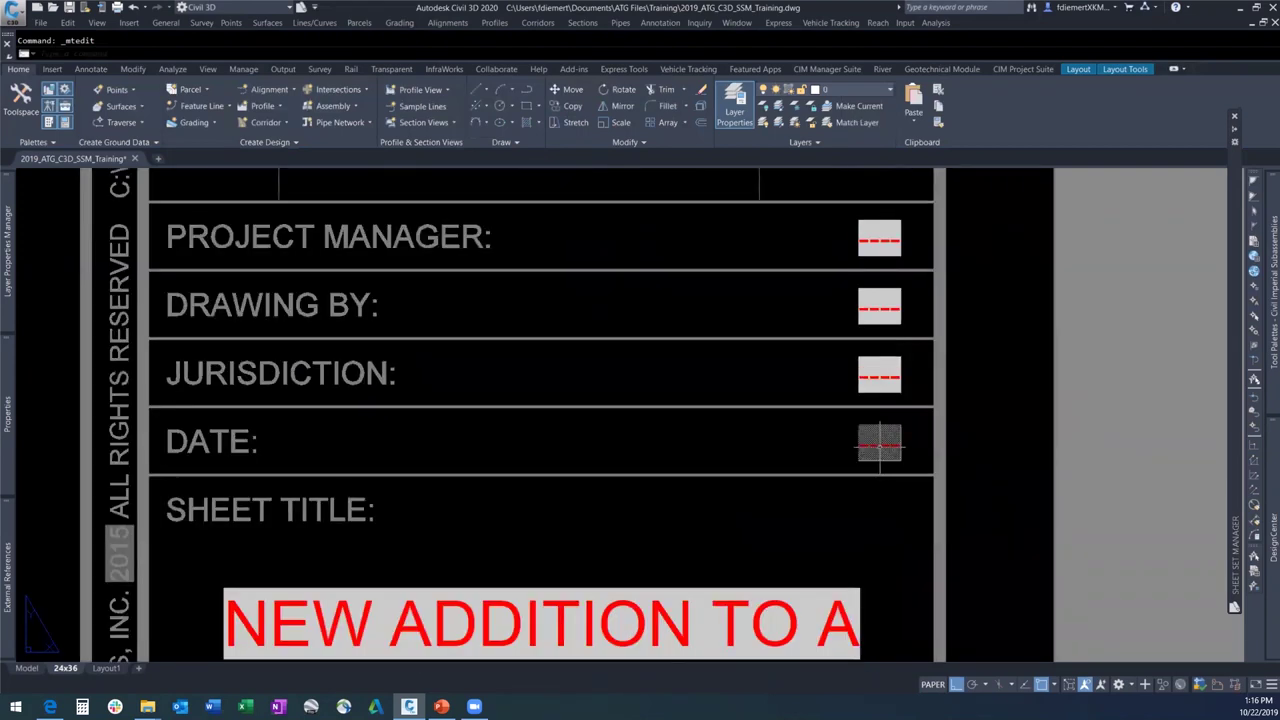
scroll(880, 443, "down", 3)
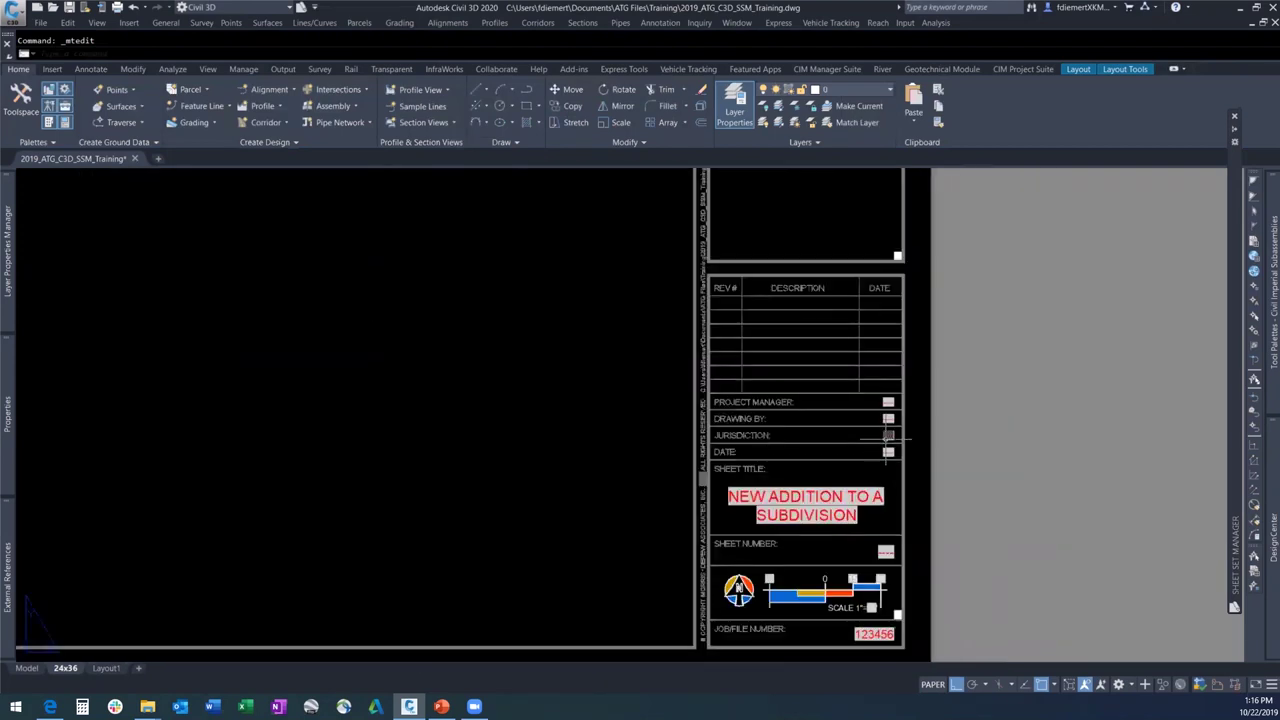
Change the Jurisdiction text's field to the SheetSet JURISDICTION property, showing LEE COUNTY.
left_click(888, 435)
right_click(889, 436)
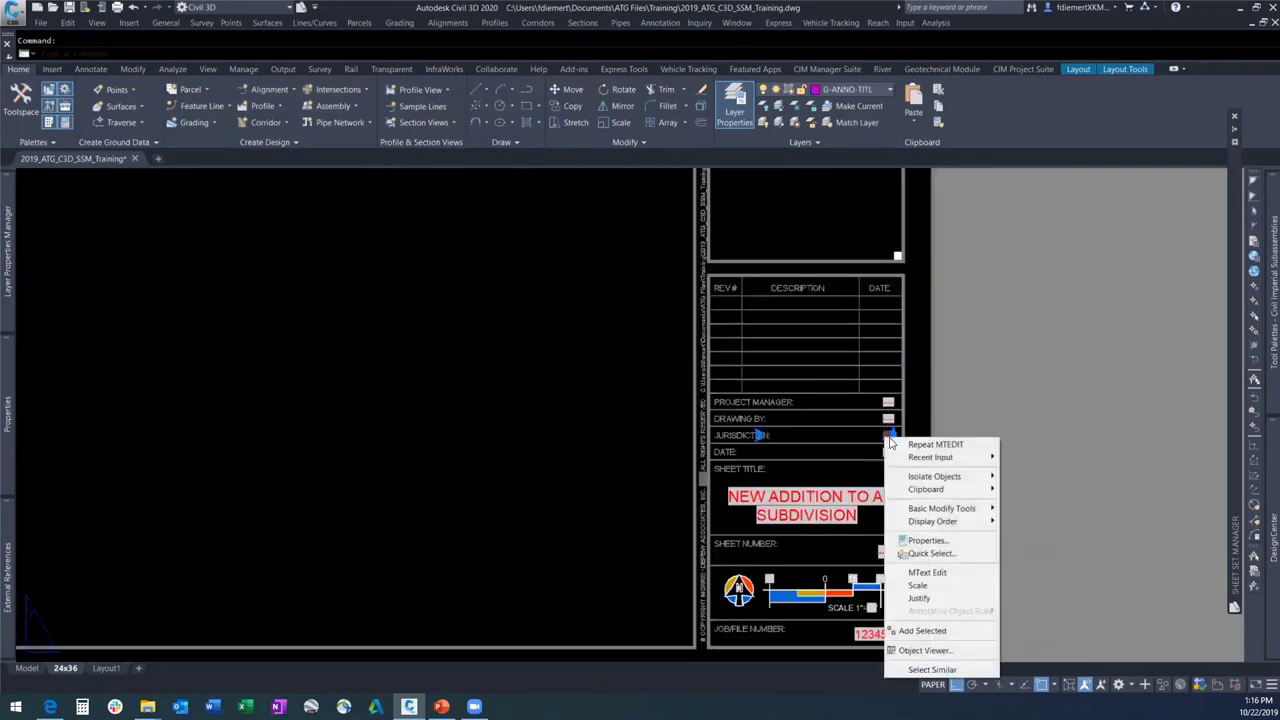
left_click(928, 573)
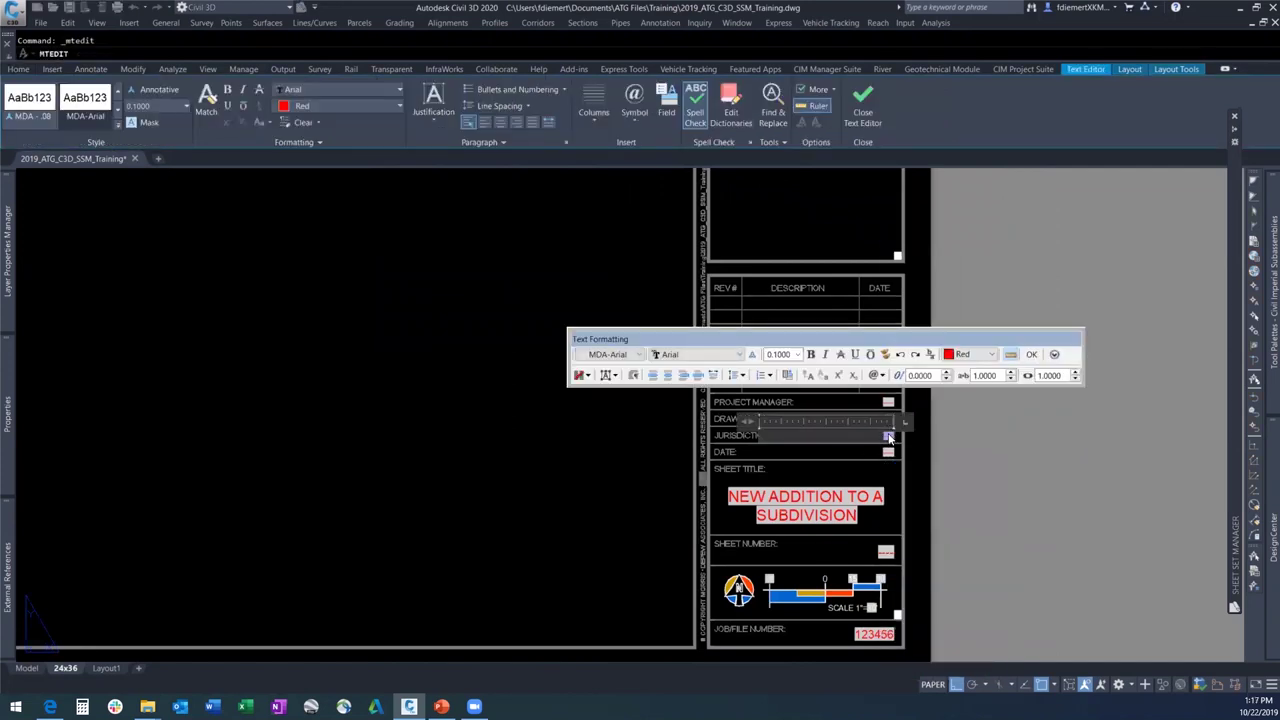
right_click(888, 440)
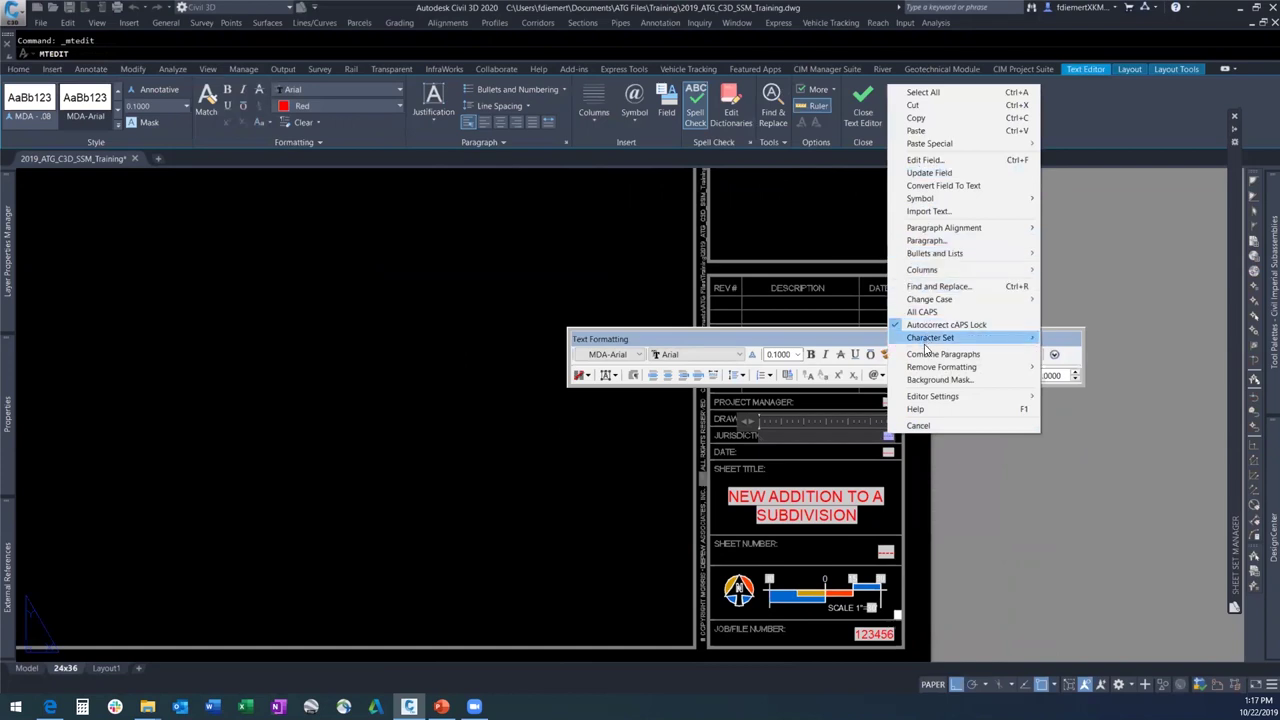
left_click(926, 160)
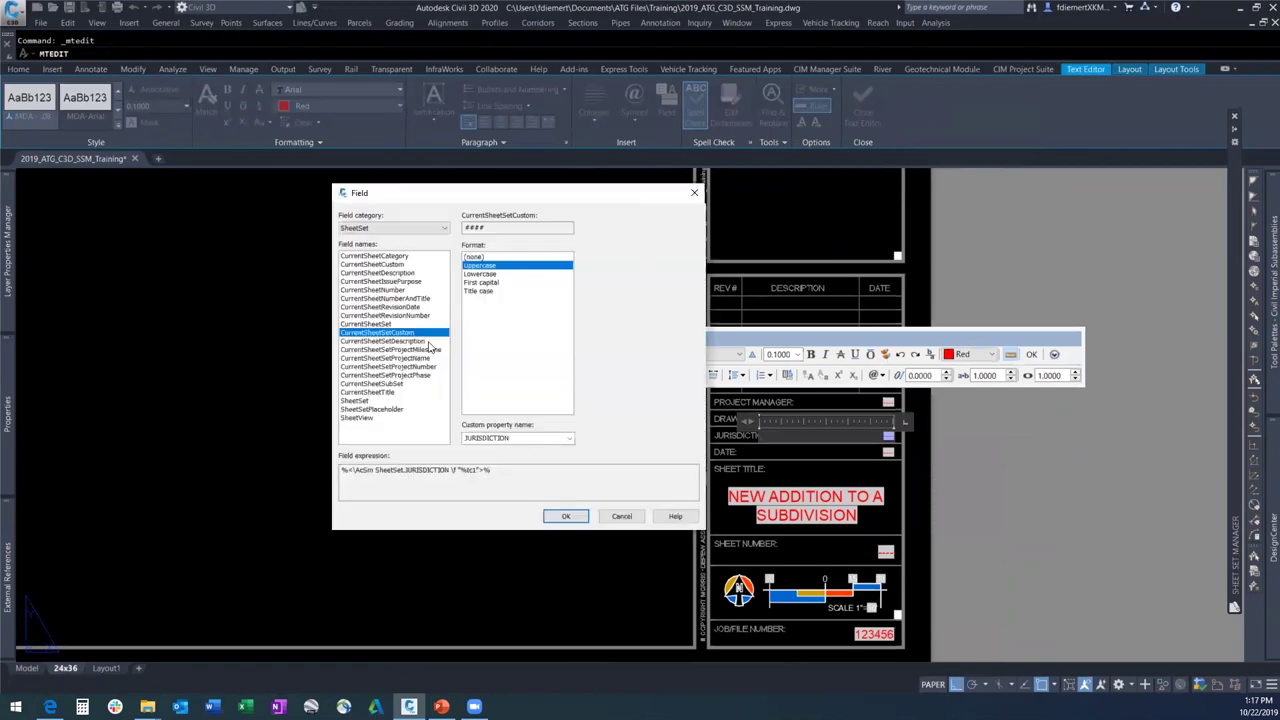
left_click(357, 403)
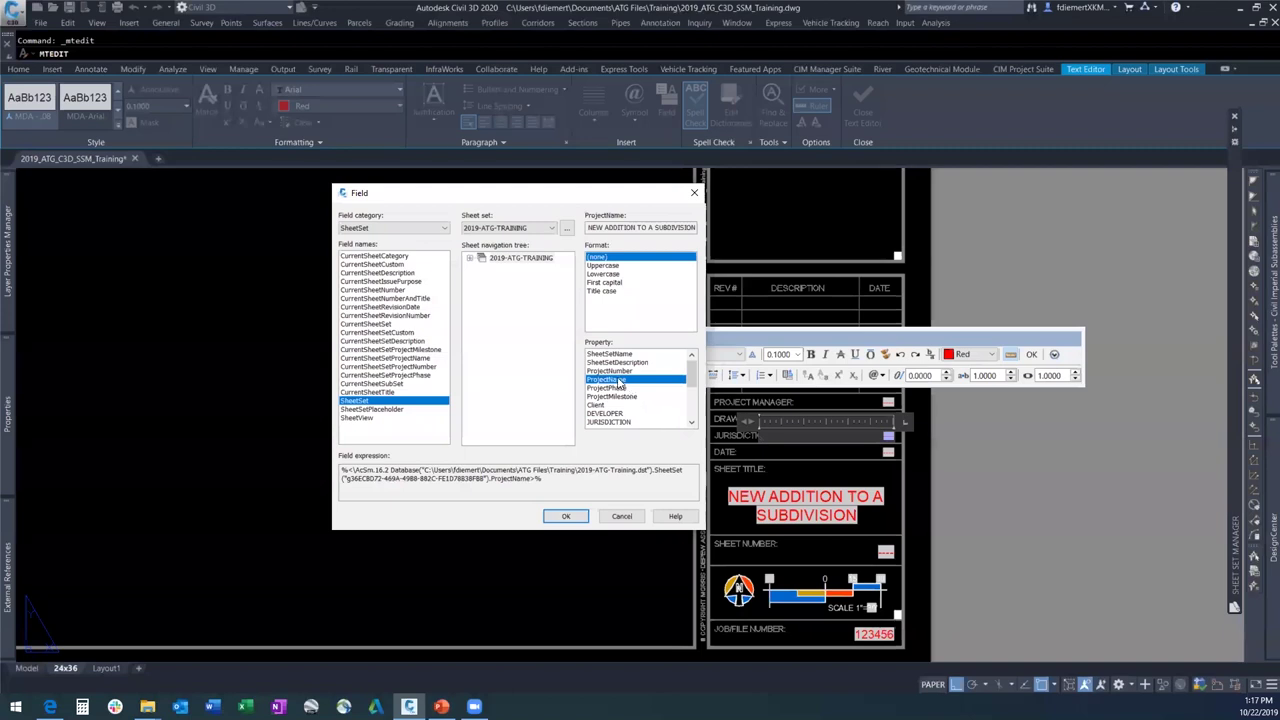
scroll(625, 376, "down", 1)
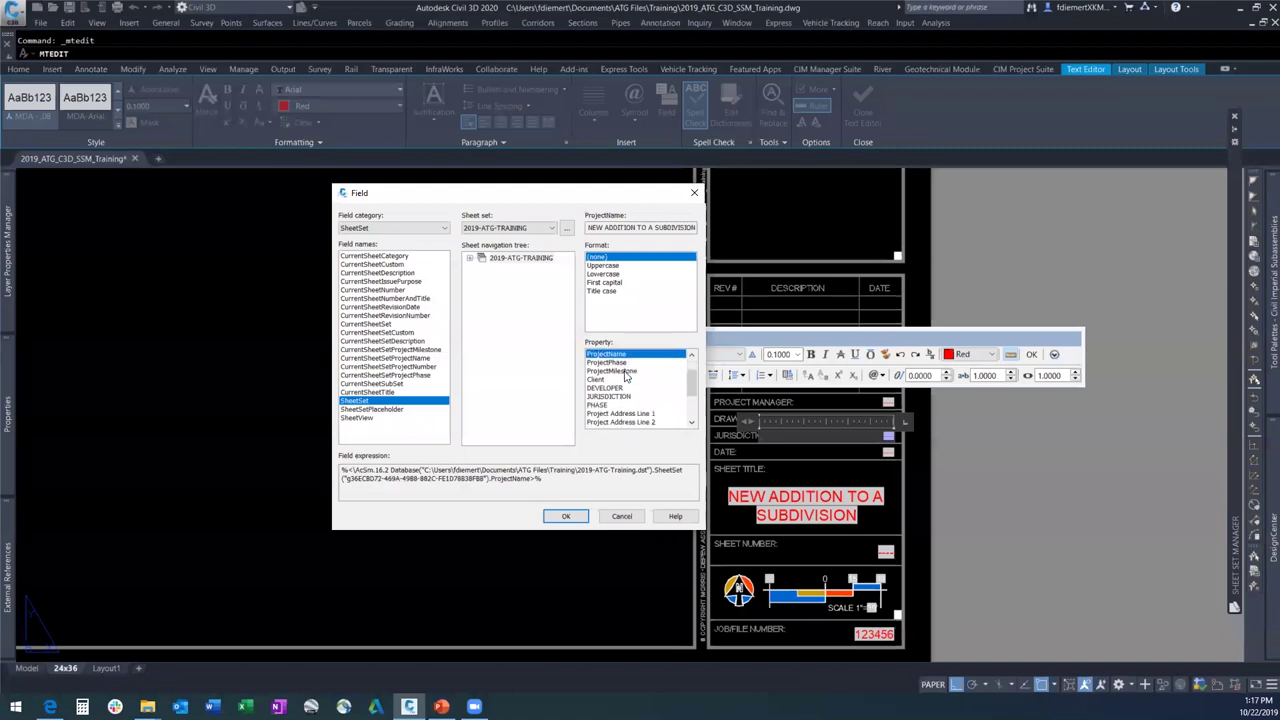
left_click(609, 397)
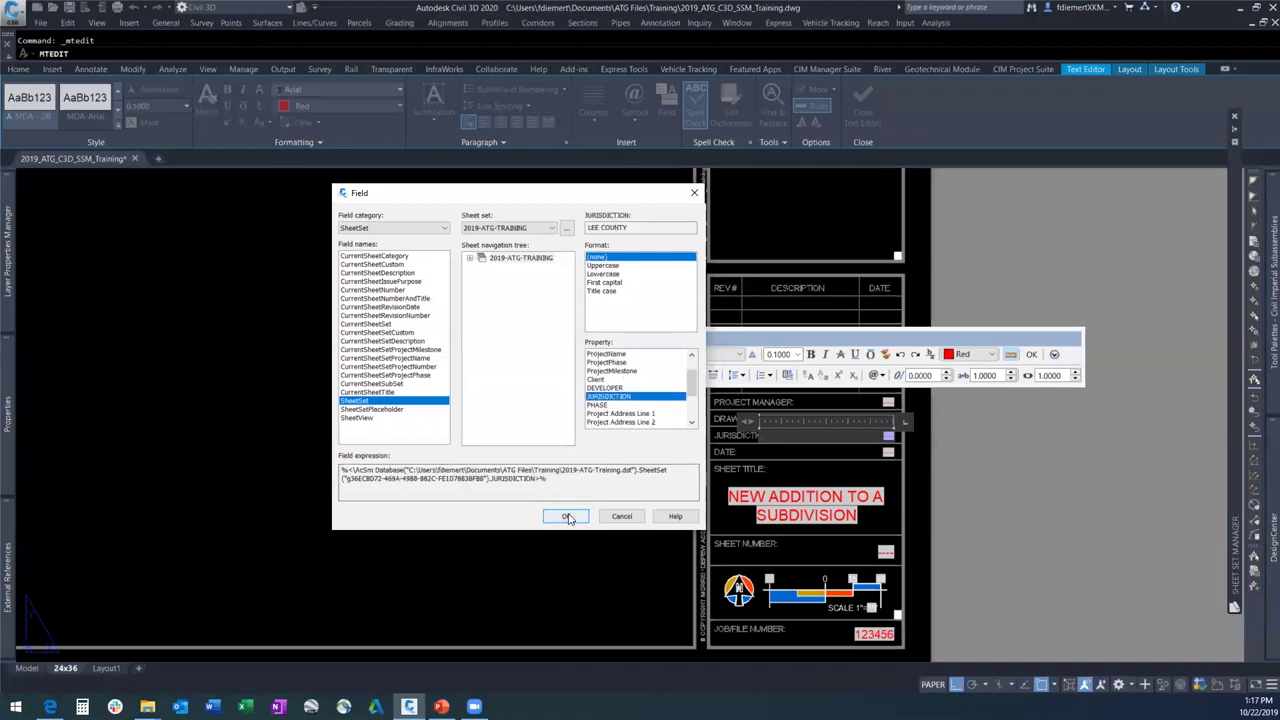
left_click(568, 516)
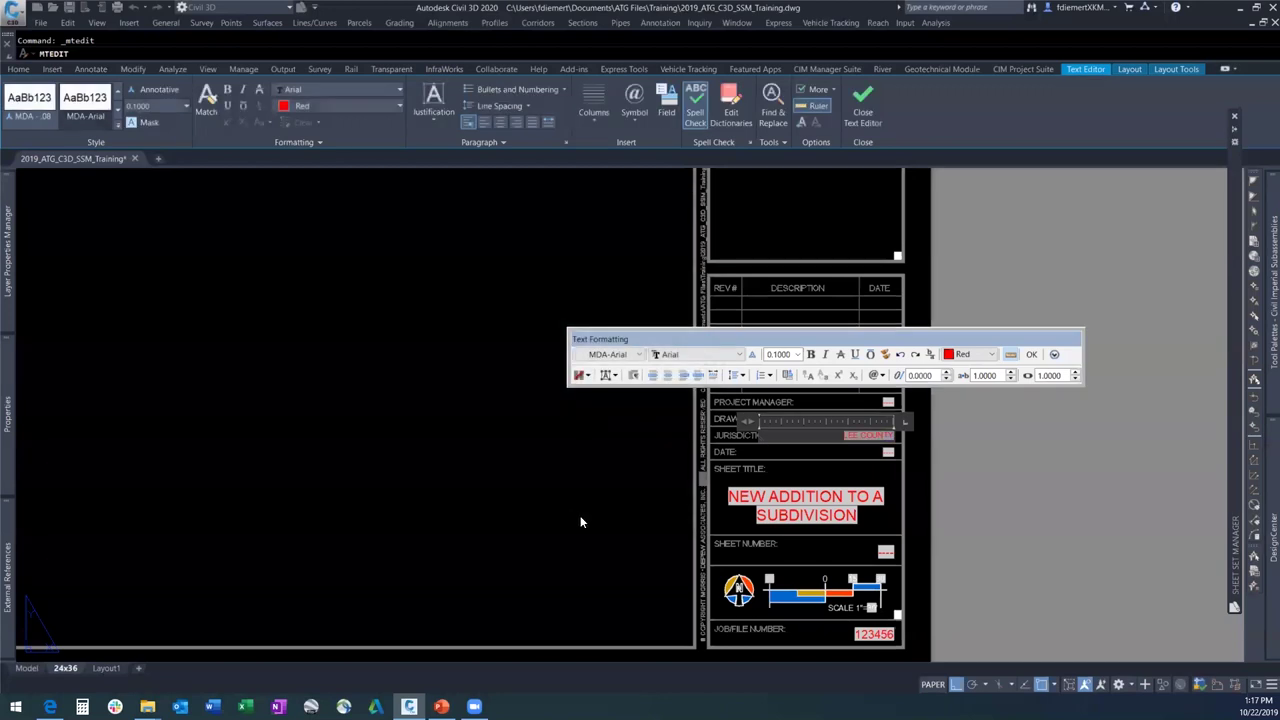
left_click(1032, 355)
left_click(888, 418)
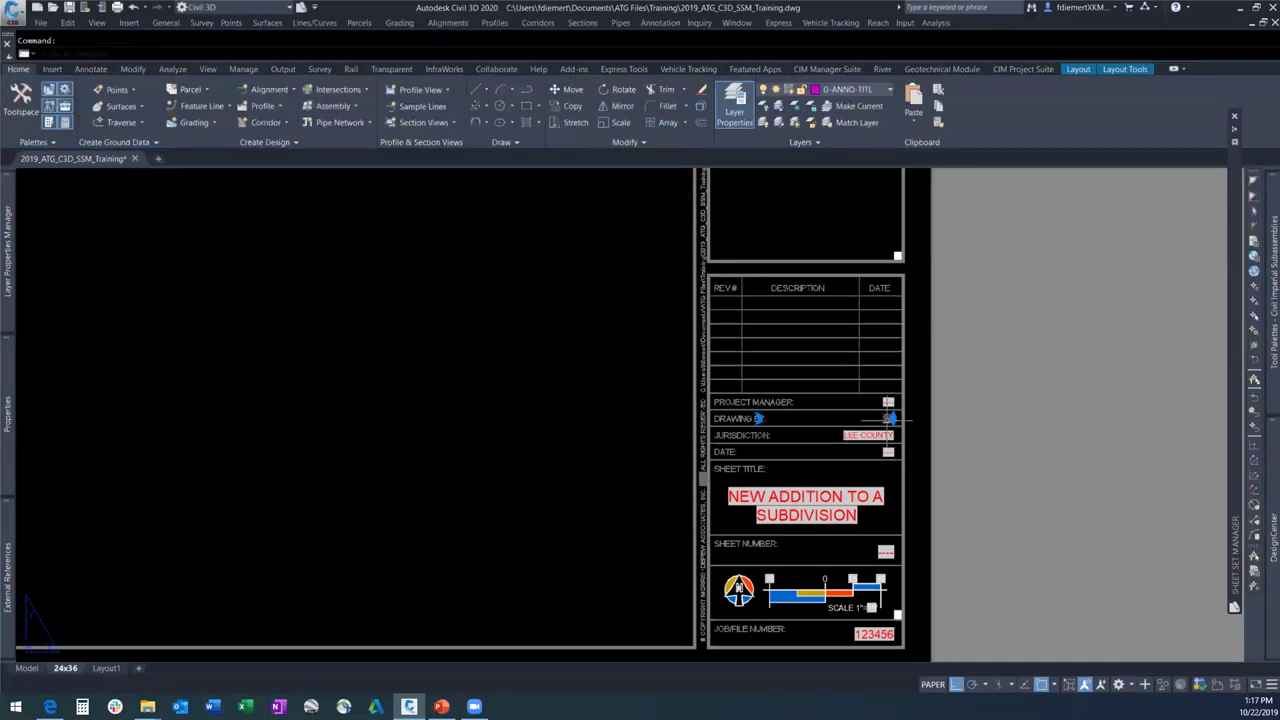
Replace the Drawing By text with a SheetSet field that displays LEE COUNTY.
right_click(886, 420)
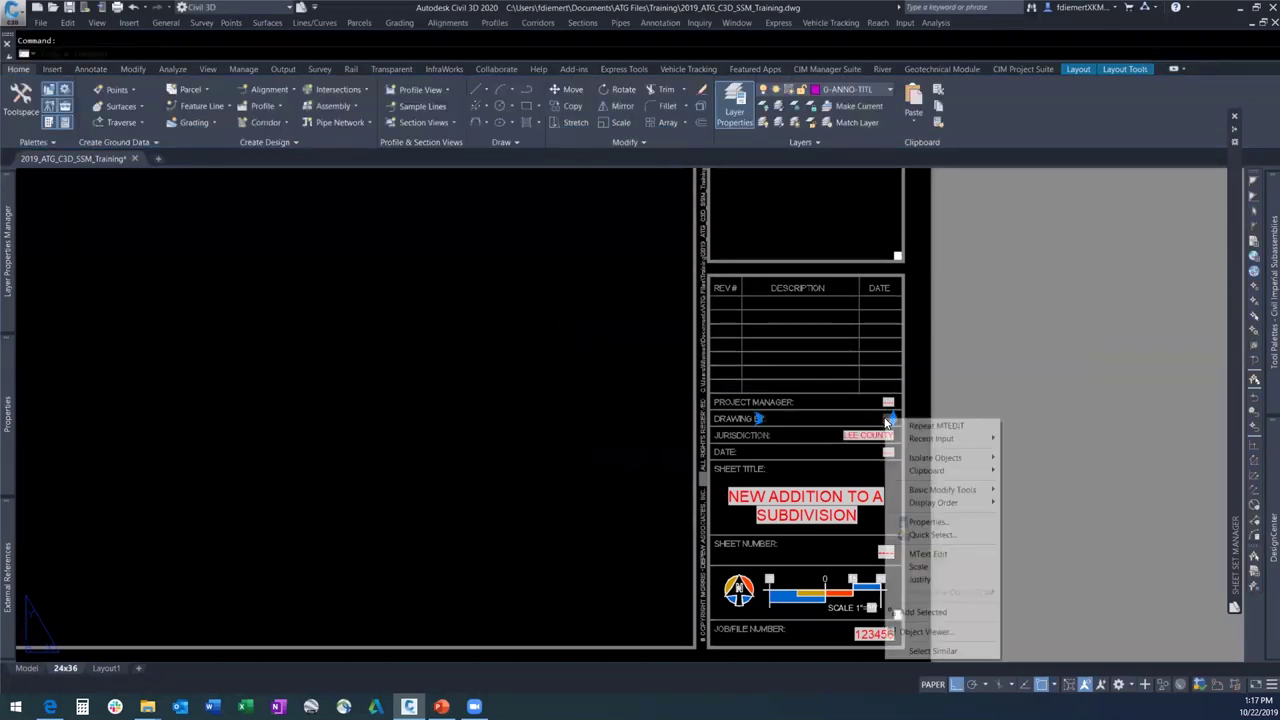
left_click(928, 553)
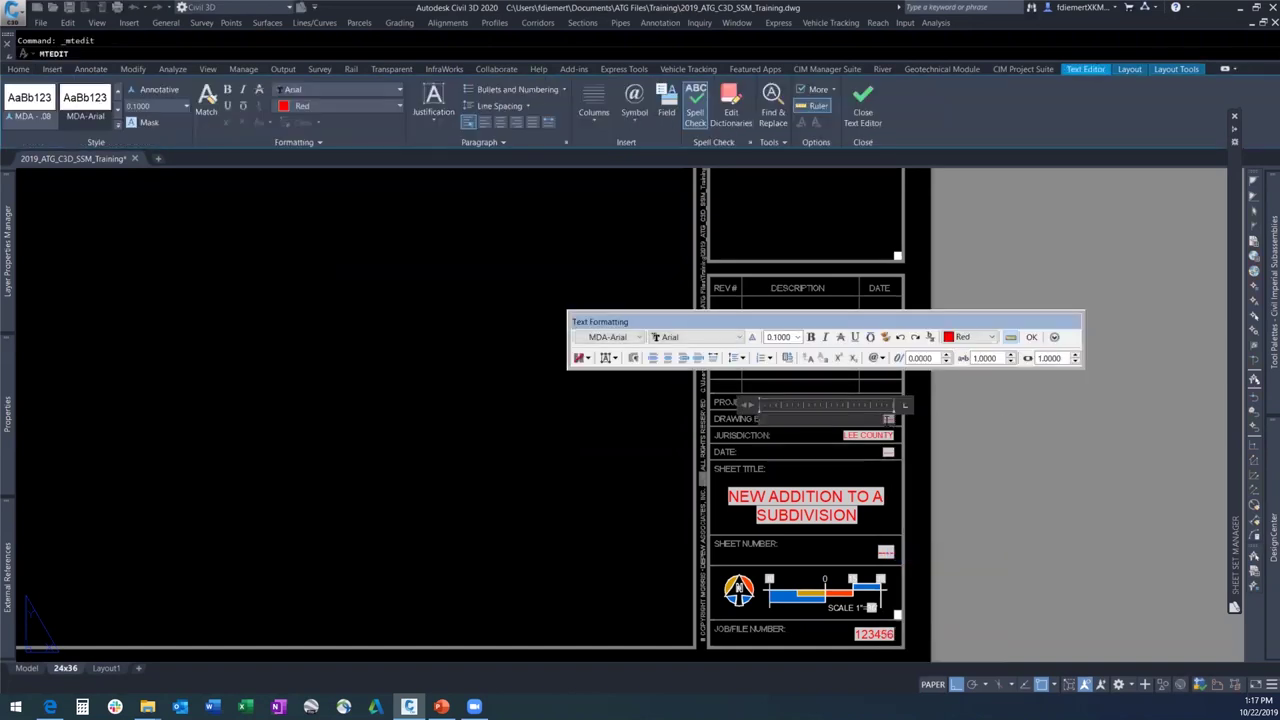
right_click(884, 418)
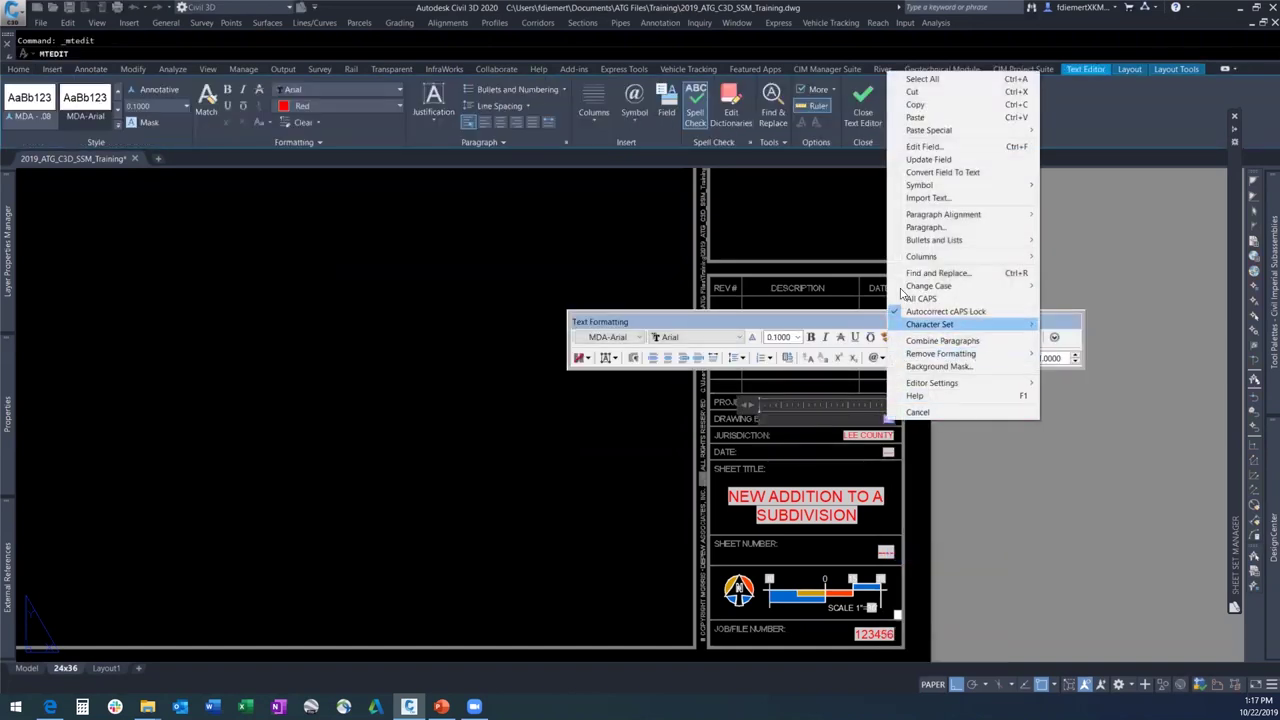
left_click(940, 172)
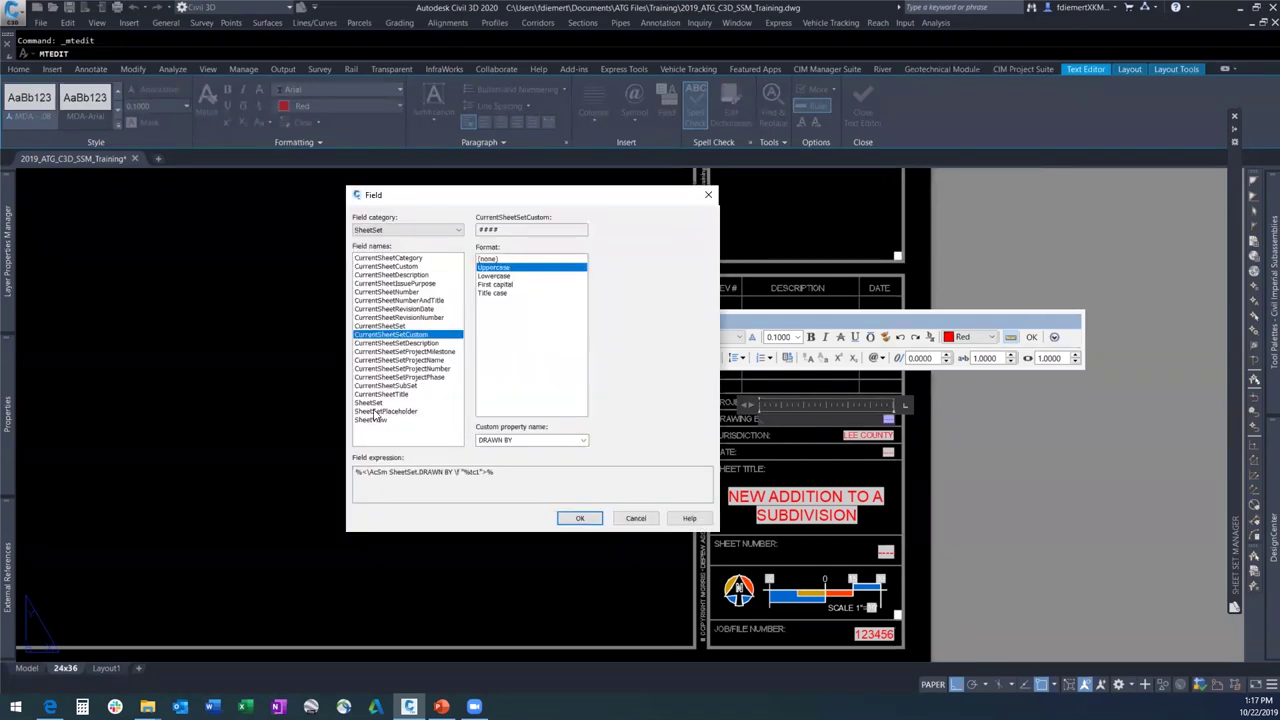
left_click(372, 402)
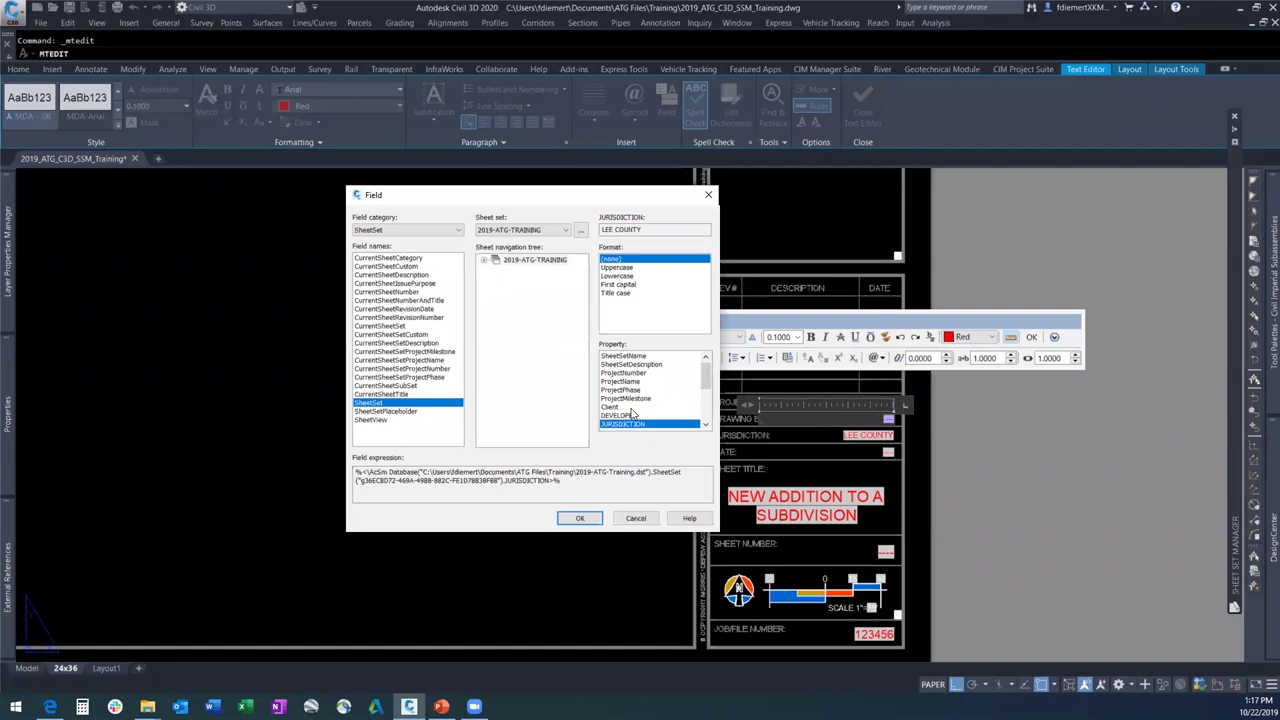
scroll(636, 408, "down", 6)
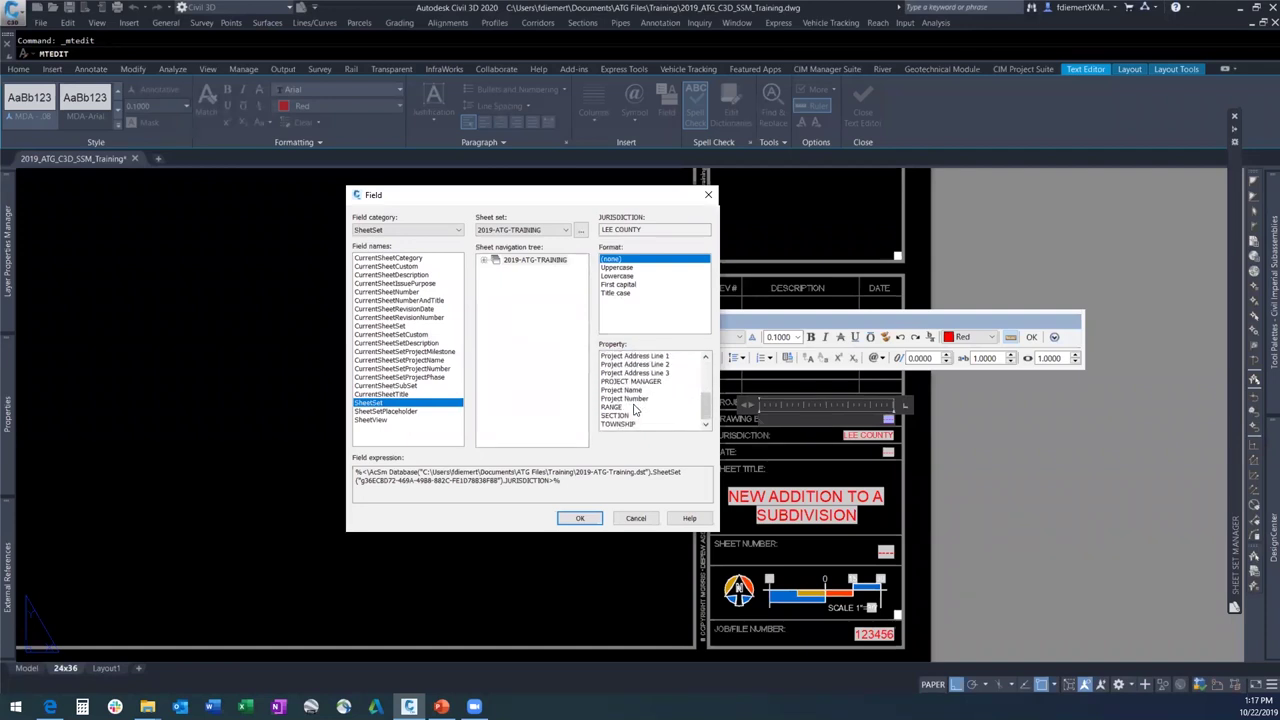
scroll(634, 402, "up", 4)
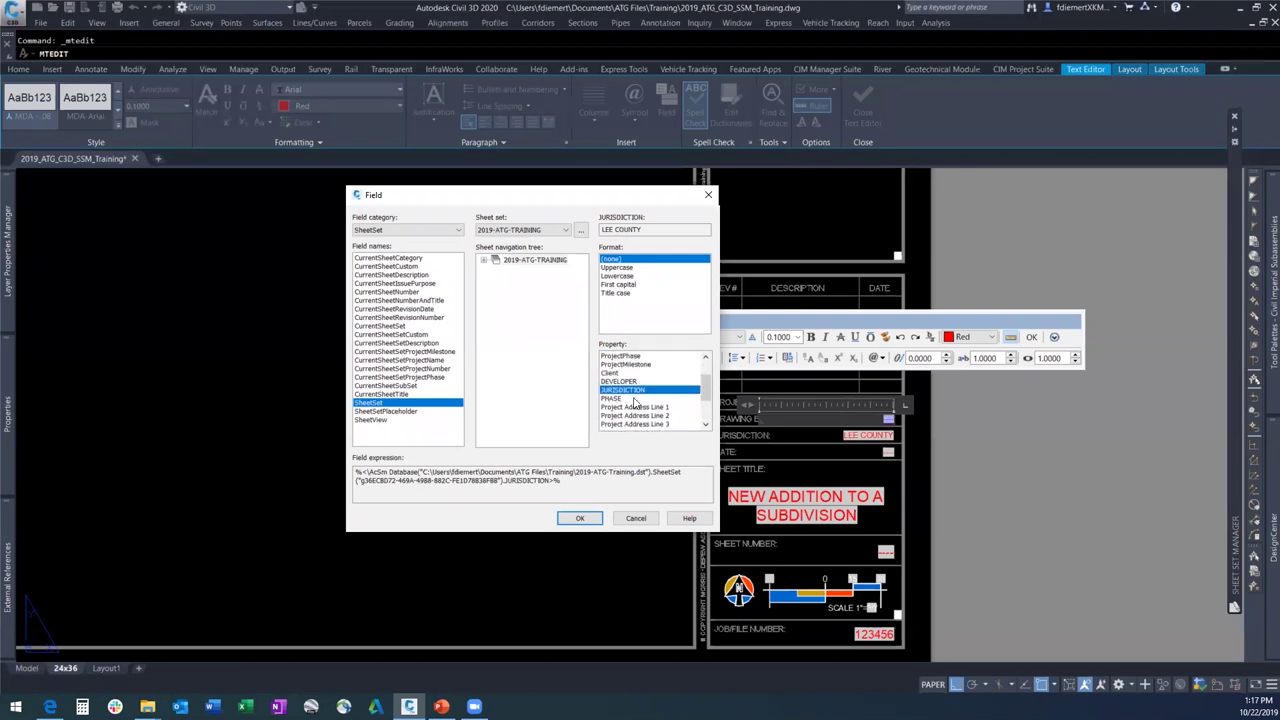
scroll(634, 402, "up", 1)
scroll(634, 402, "down", 5)
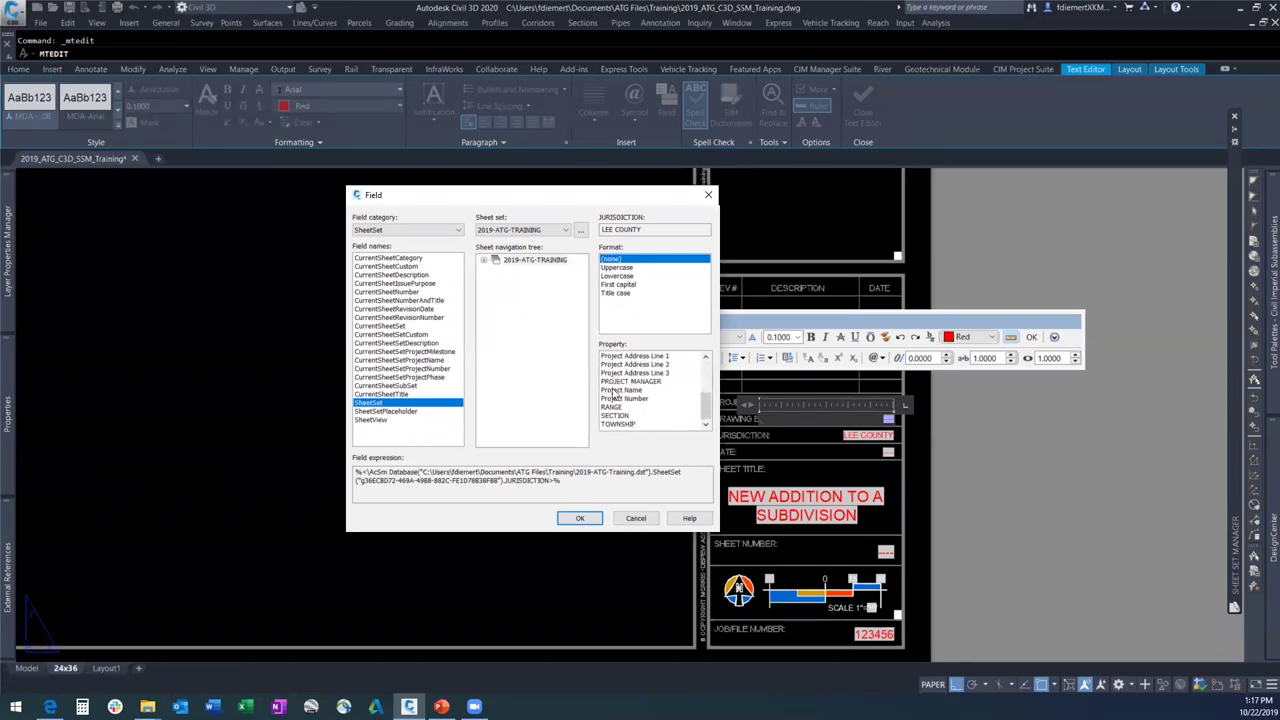
left_click(380, 420)
scroll(647, 400, "up", 2)
scroll(647, 400, "up", 3)
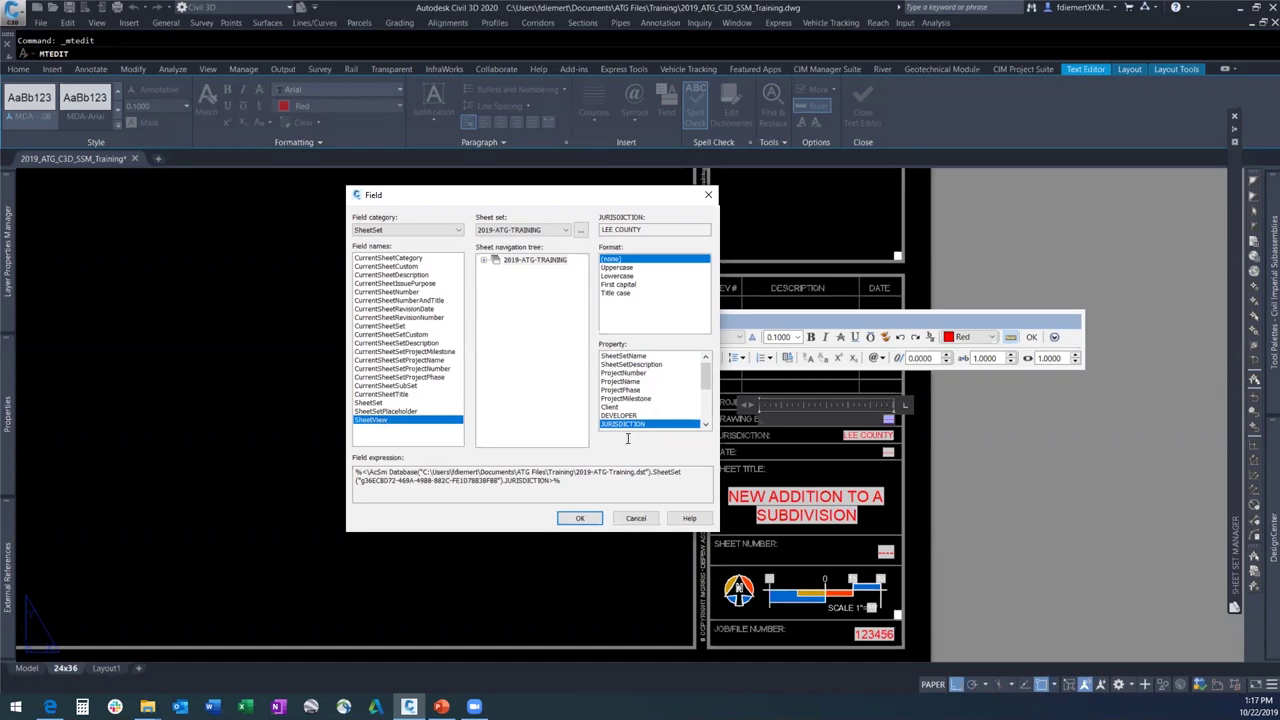
left_click(578, 517)
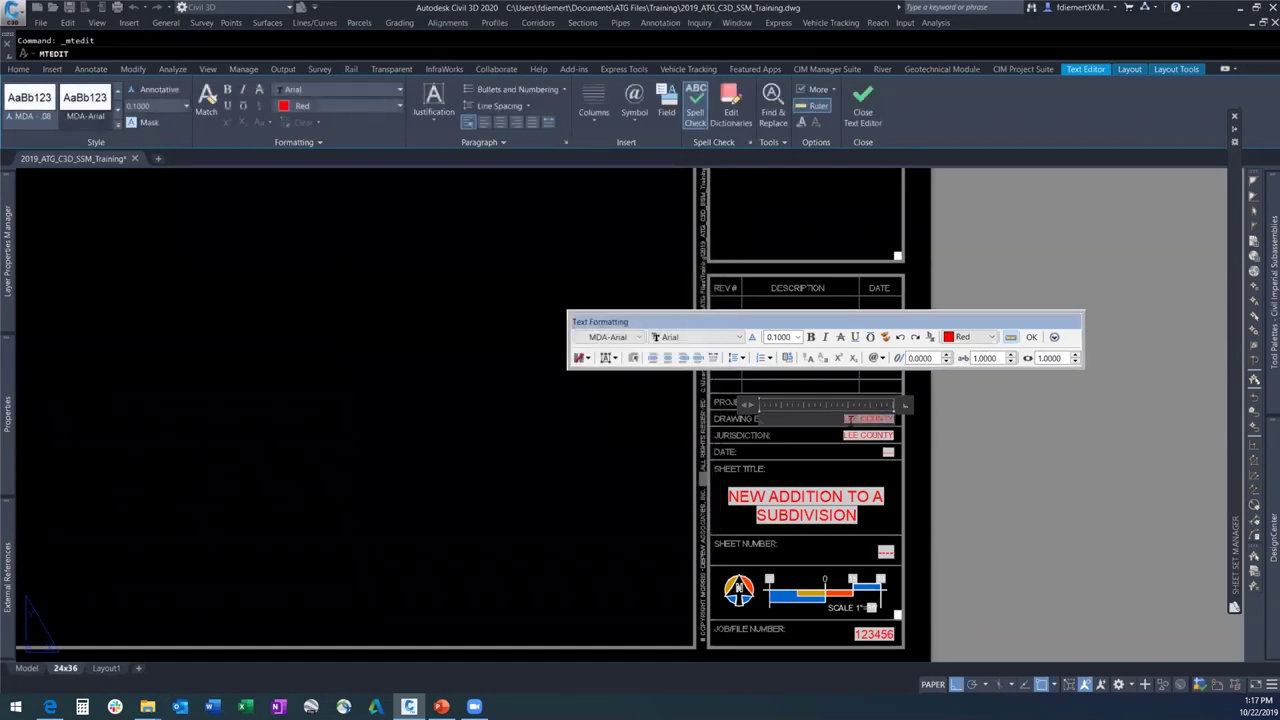
Review the new LEE COUNTY field's settings, keep the SheetSet category, and close the editor.
left_click(862, 420)
right_click(862, 420)
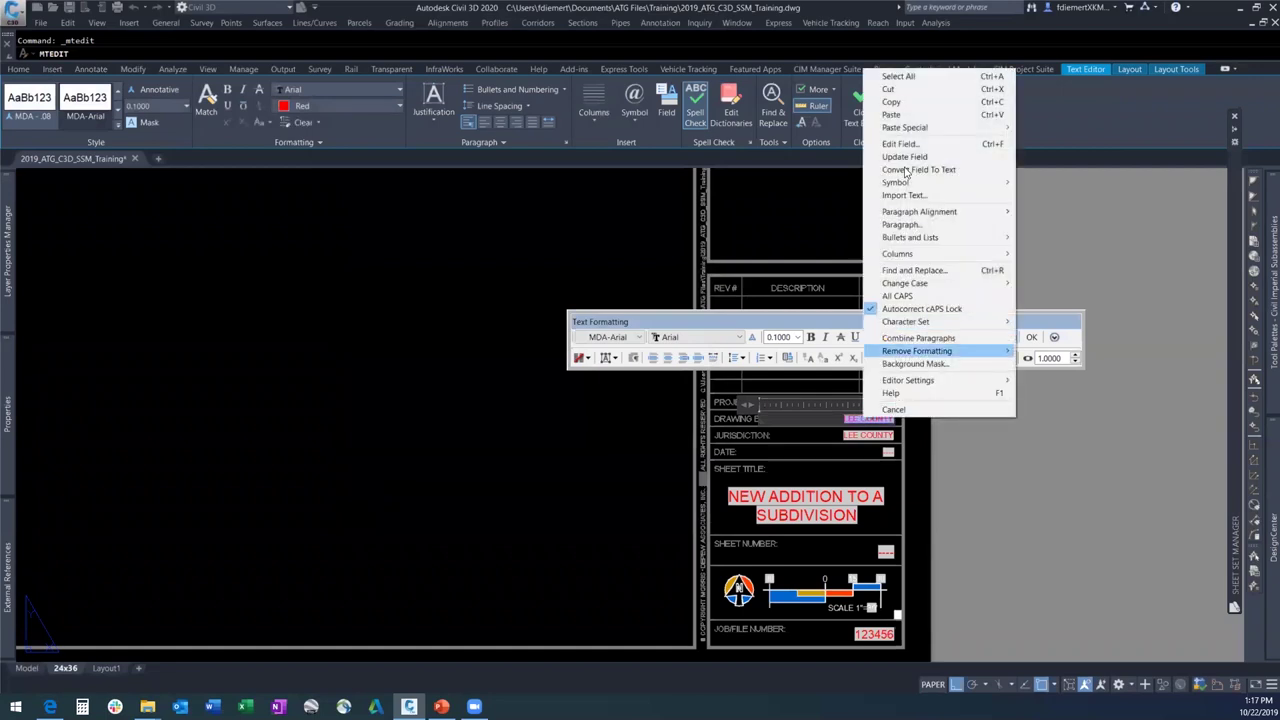
left_click(903, 145)
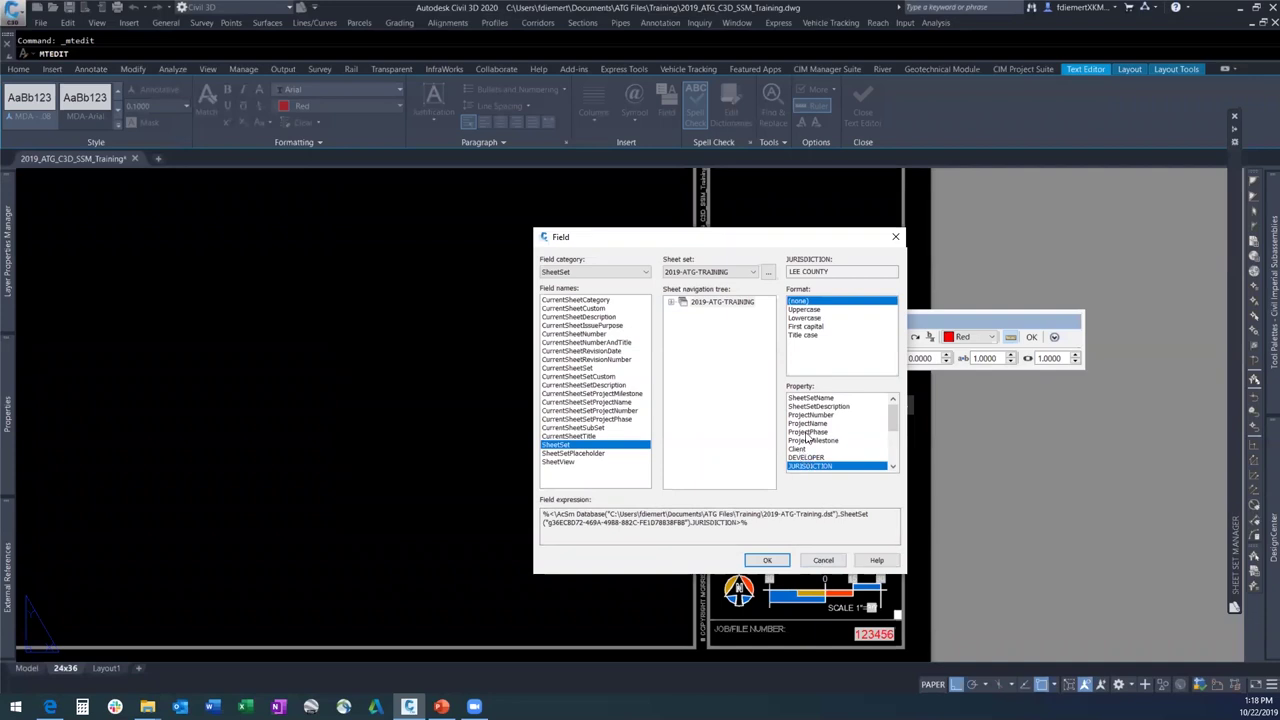
scroll(829, 436, "down", 3)
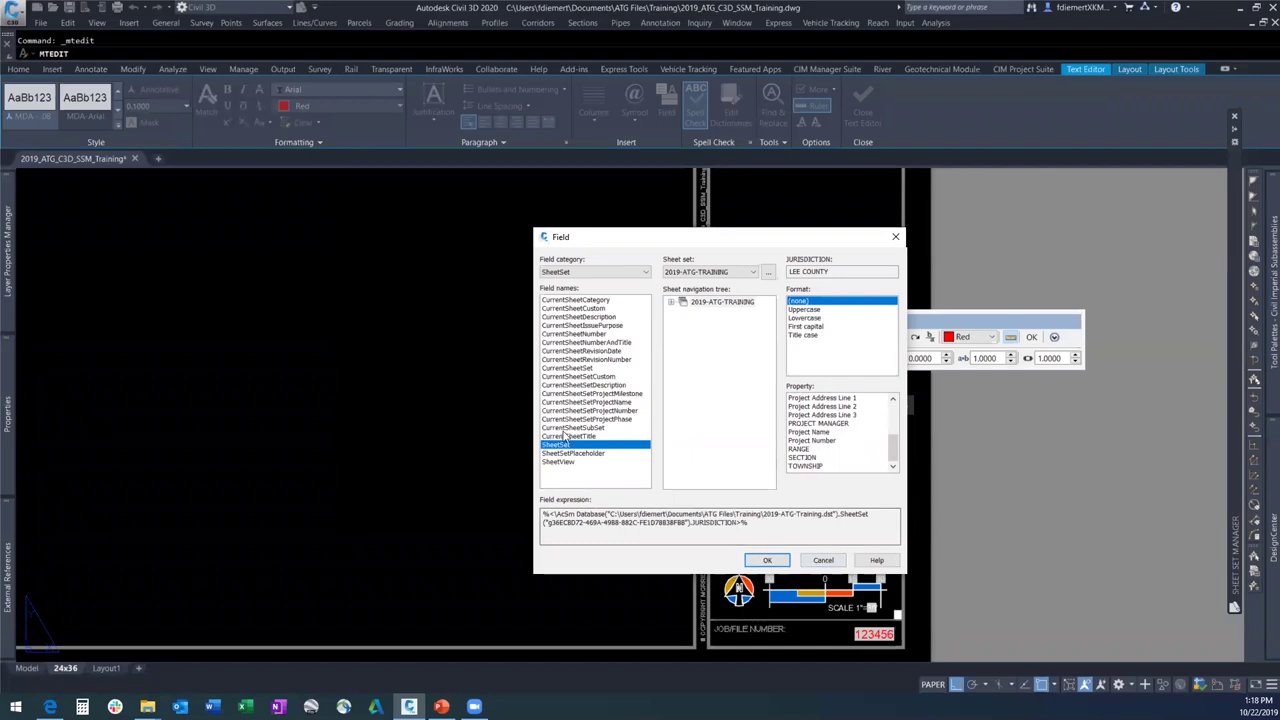
left_click(645, 272)
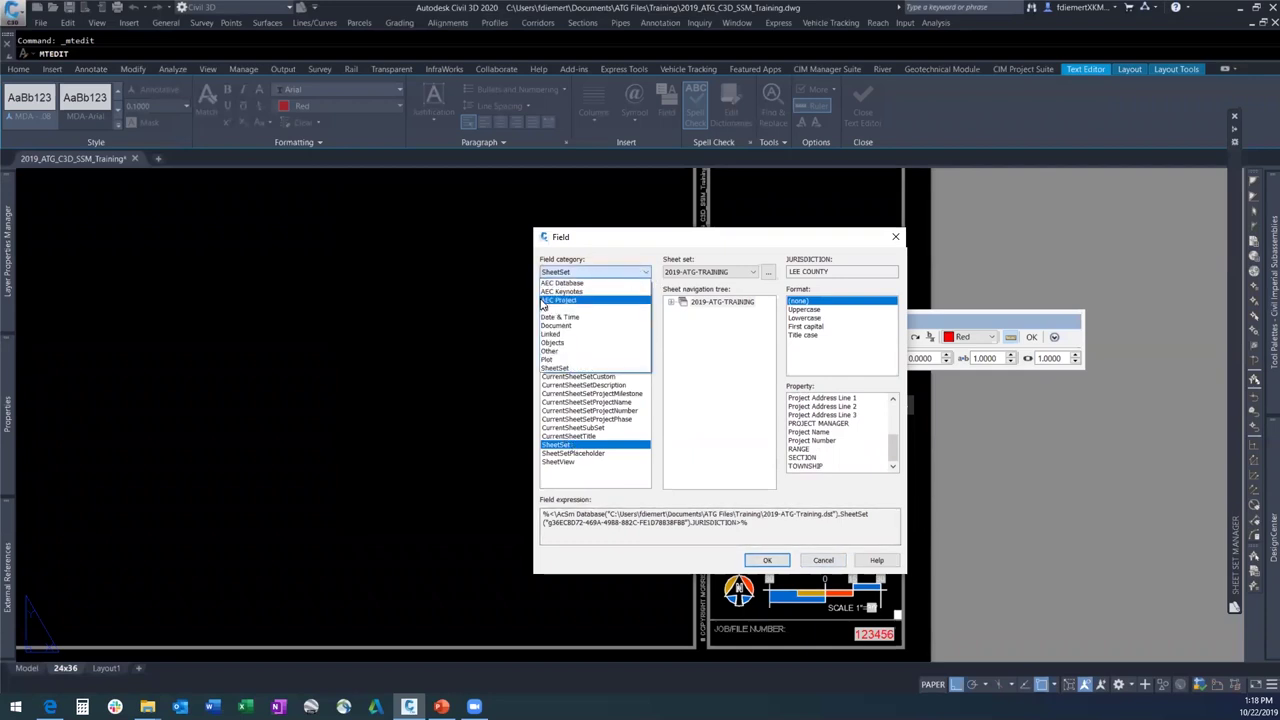
left_click(557, 368)
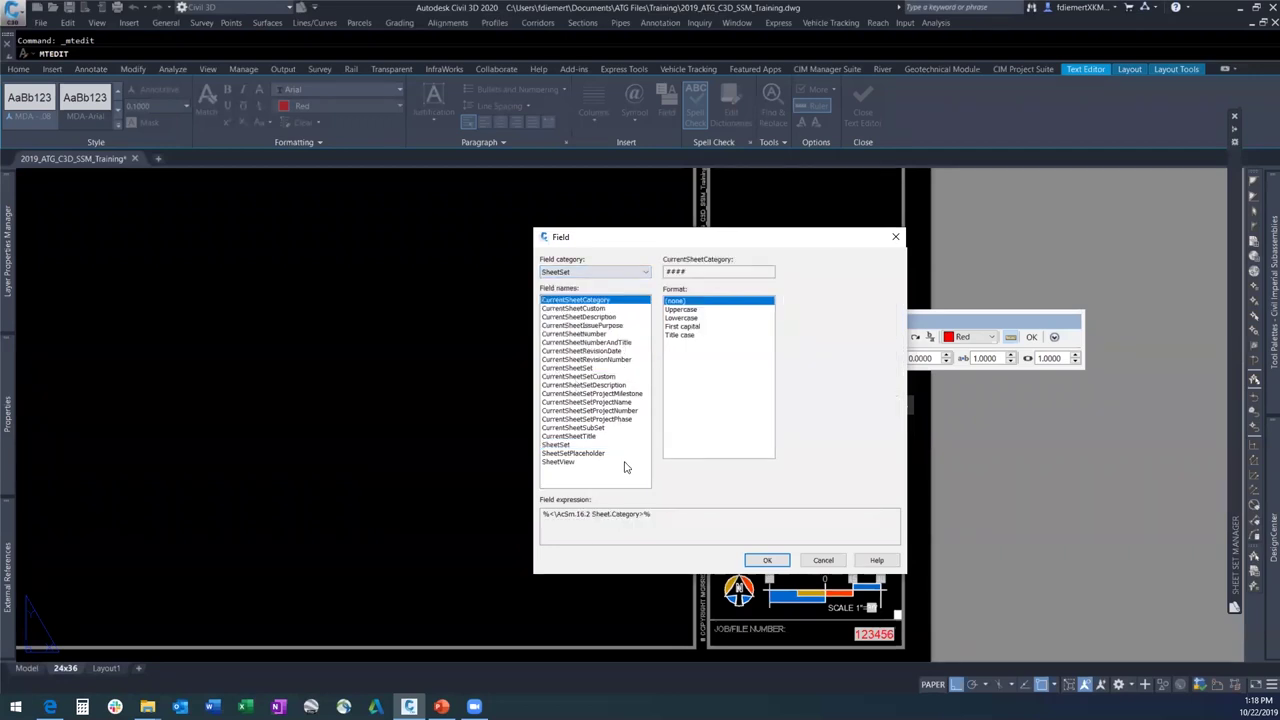
left_click(767, 560)
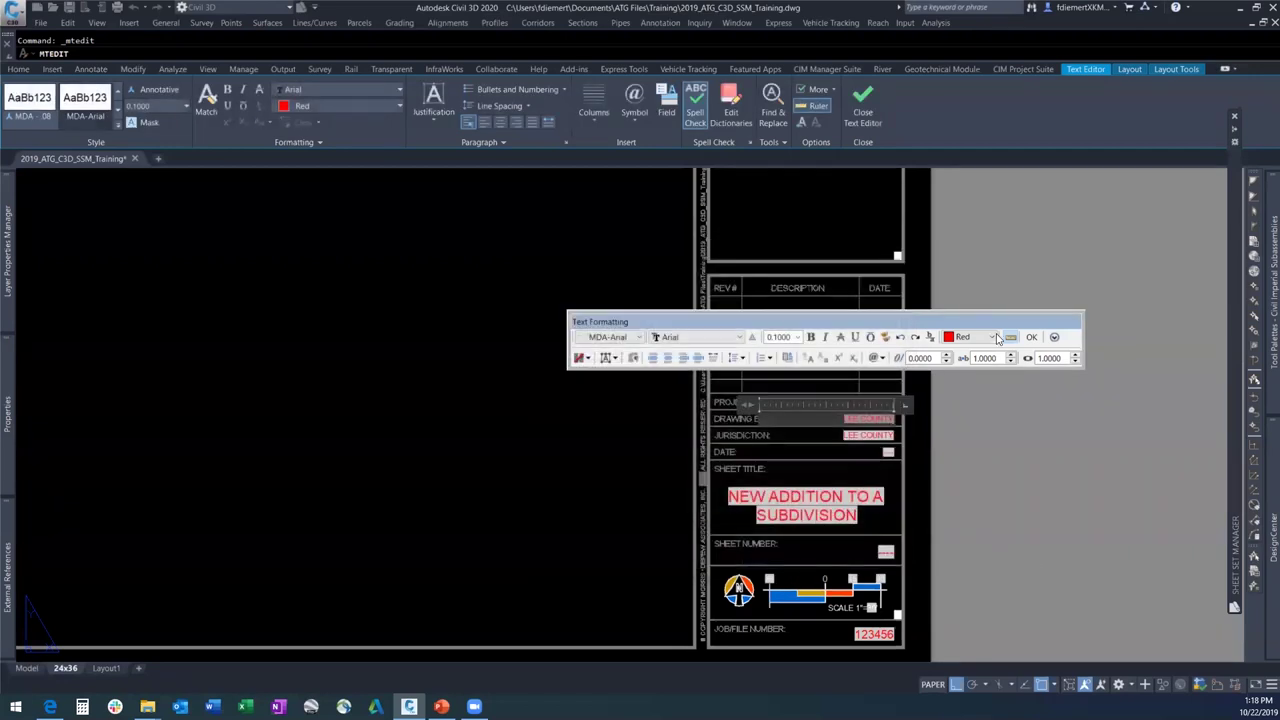
left_click(1032, 338)
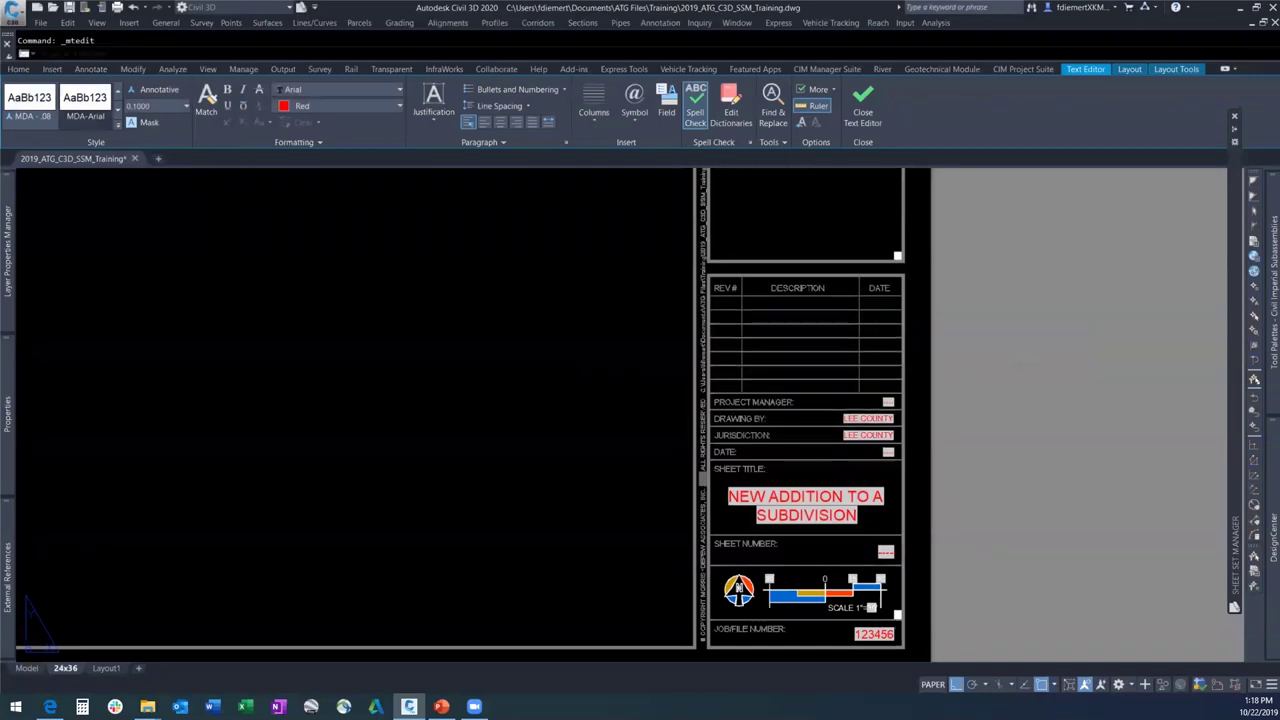
scroll(880, 405, "up", 2)
Replace the title block's Project Manager text with the SheetSet PROJECT MANAGER field showing the manager's initials.
left_click(880, 405)
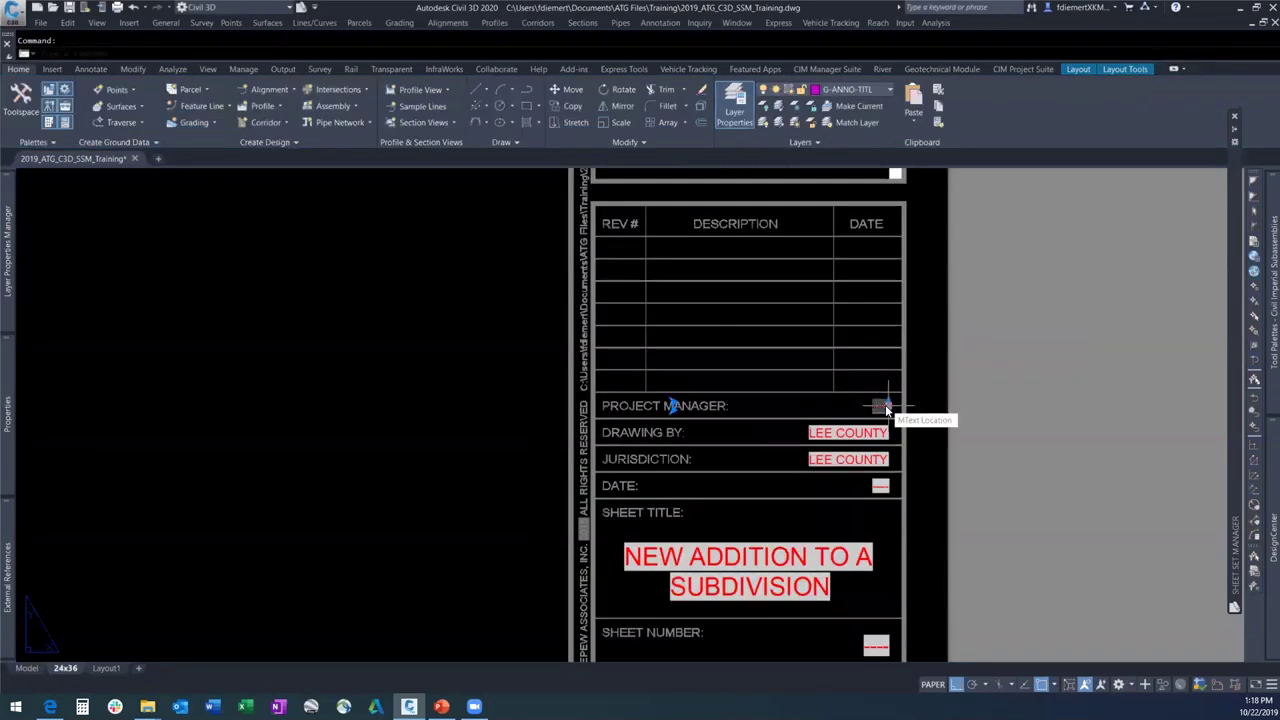
right_click(884, 405)
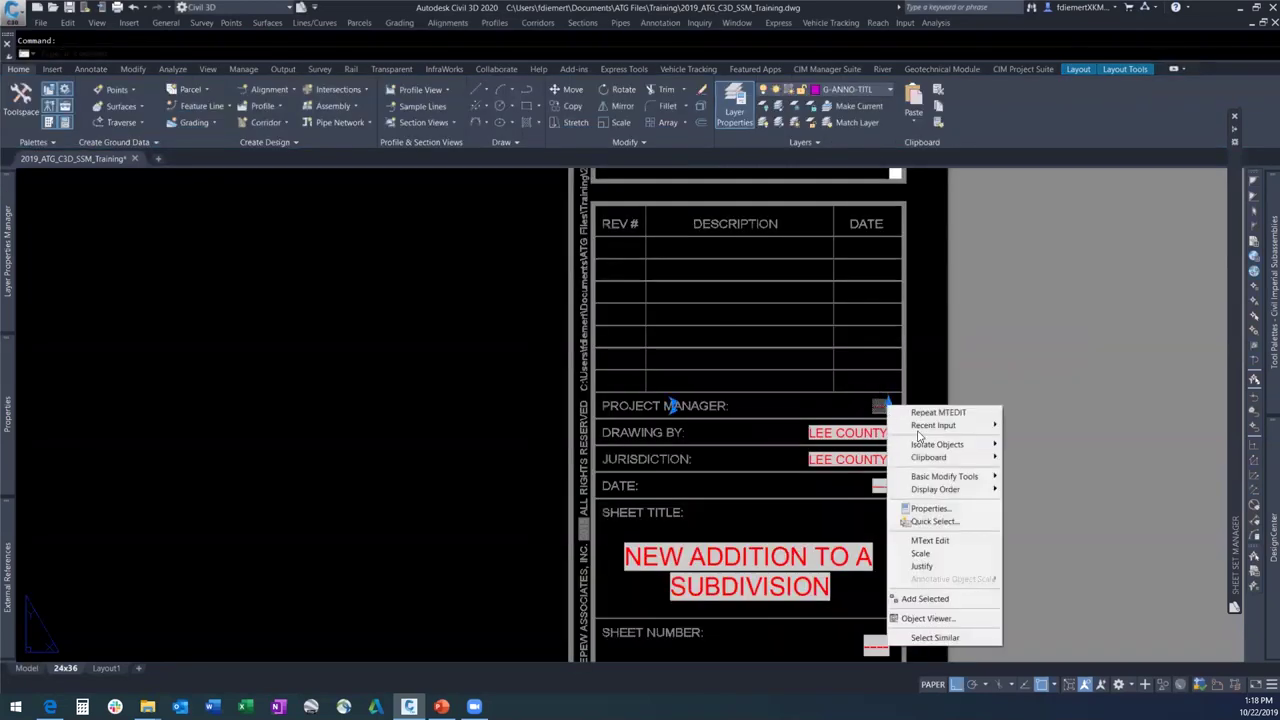
left_click(930, 541)
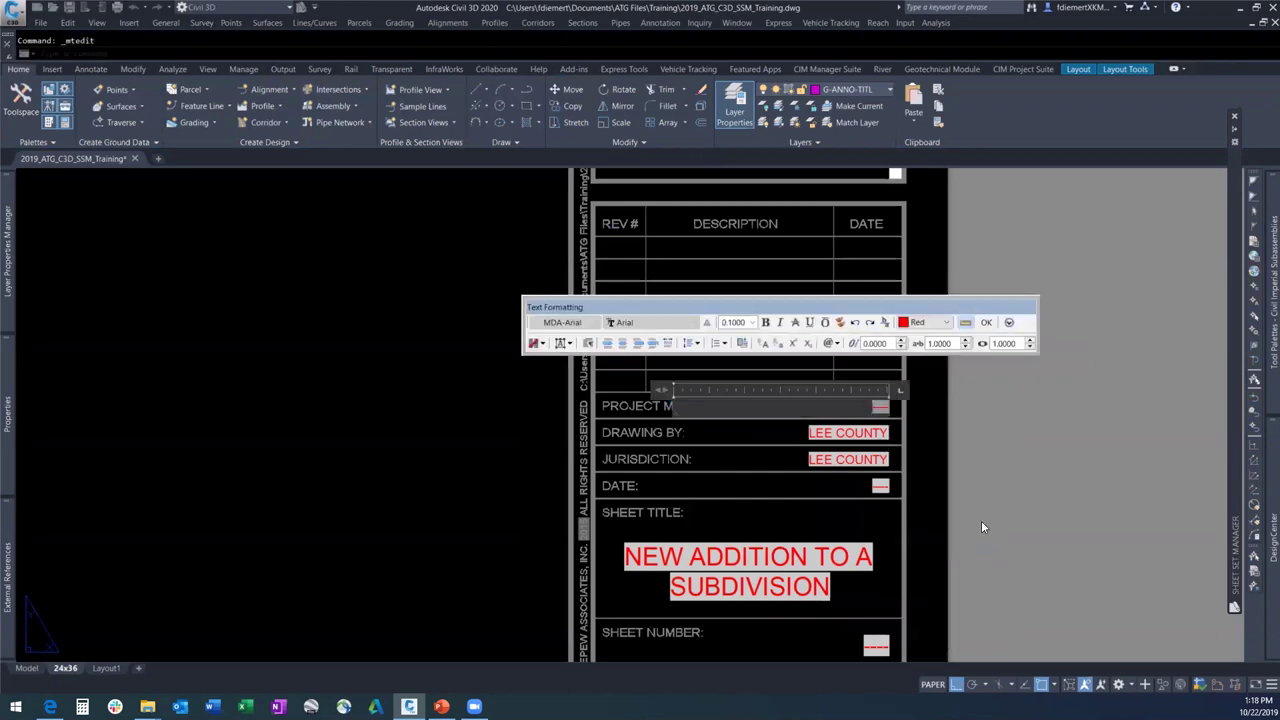
right_click(880, 409)
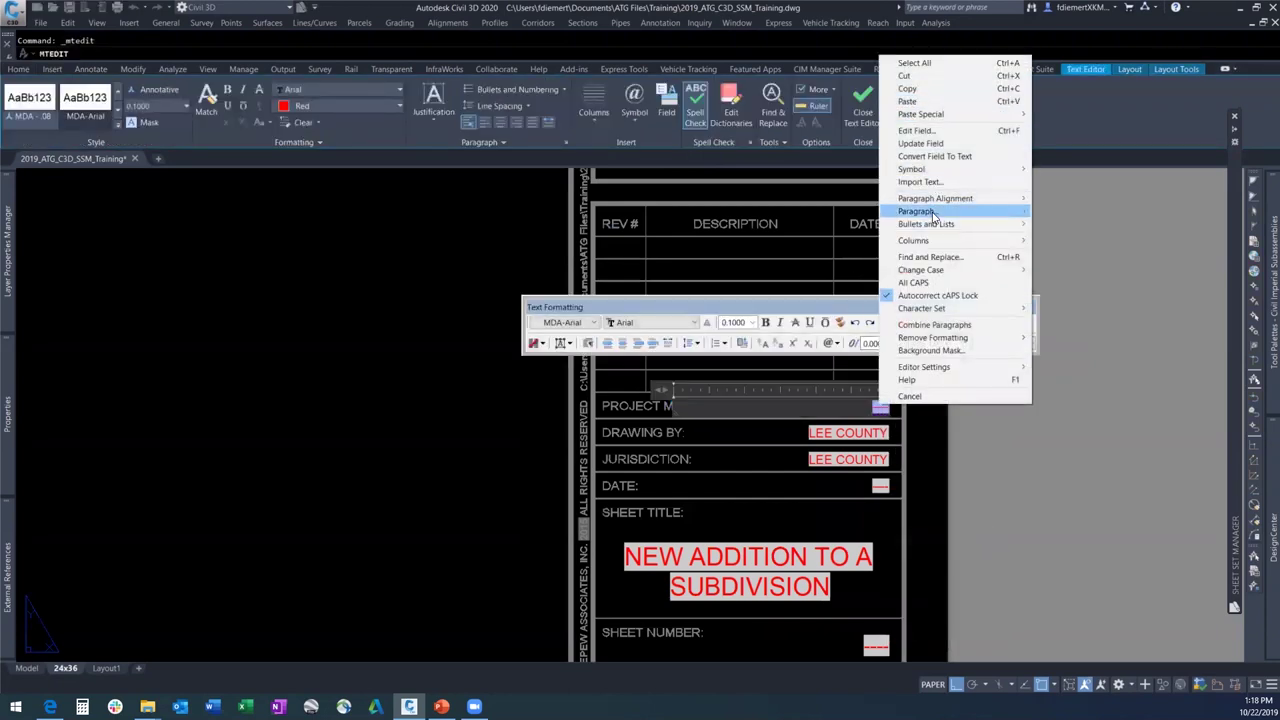
left_click(916, 130)
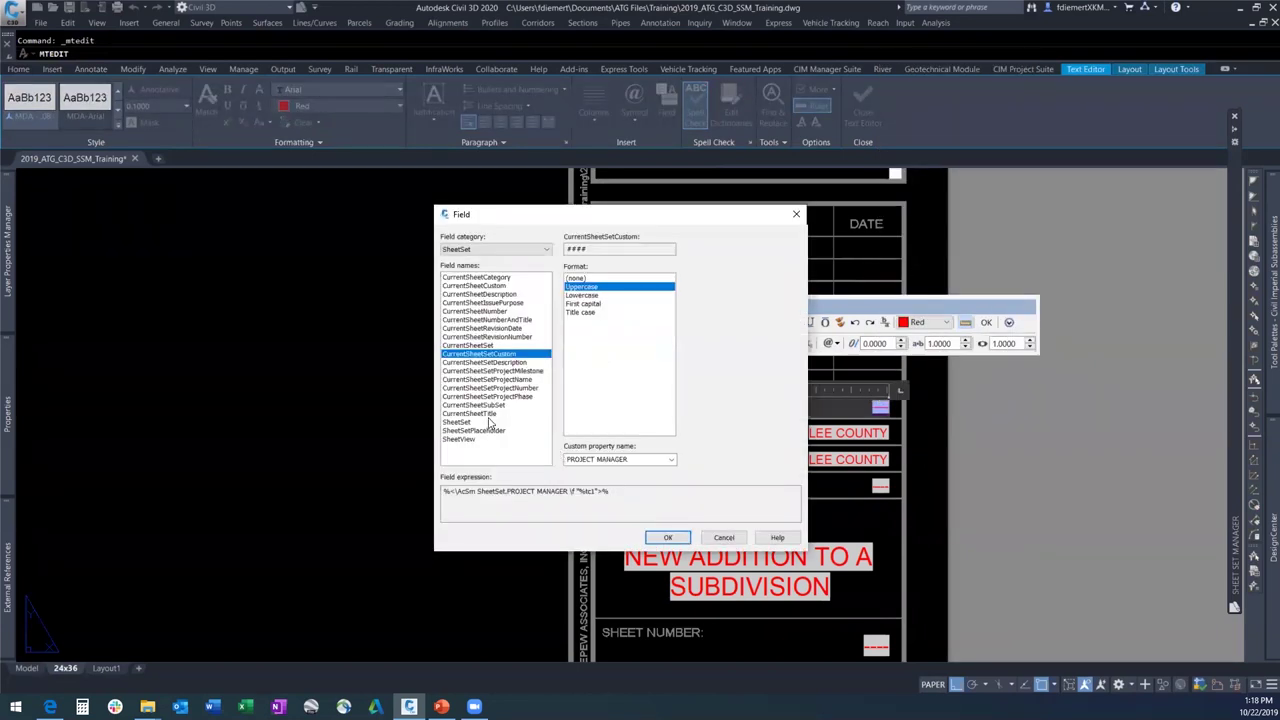
left_click(457, 422)
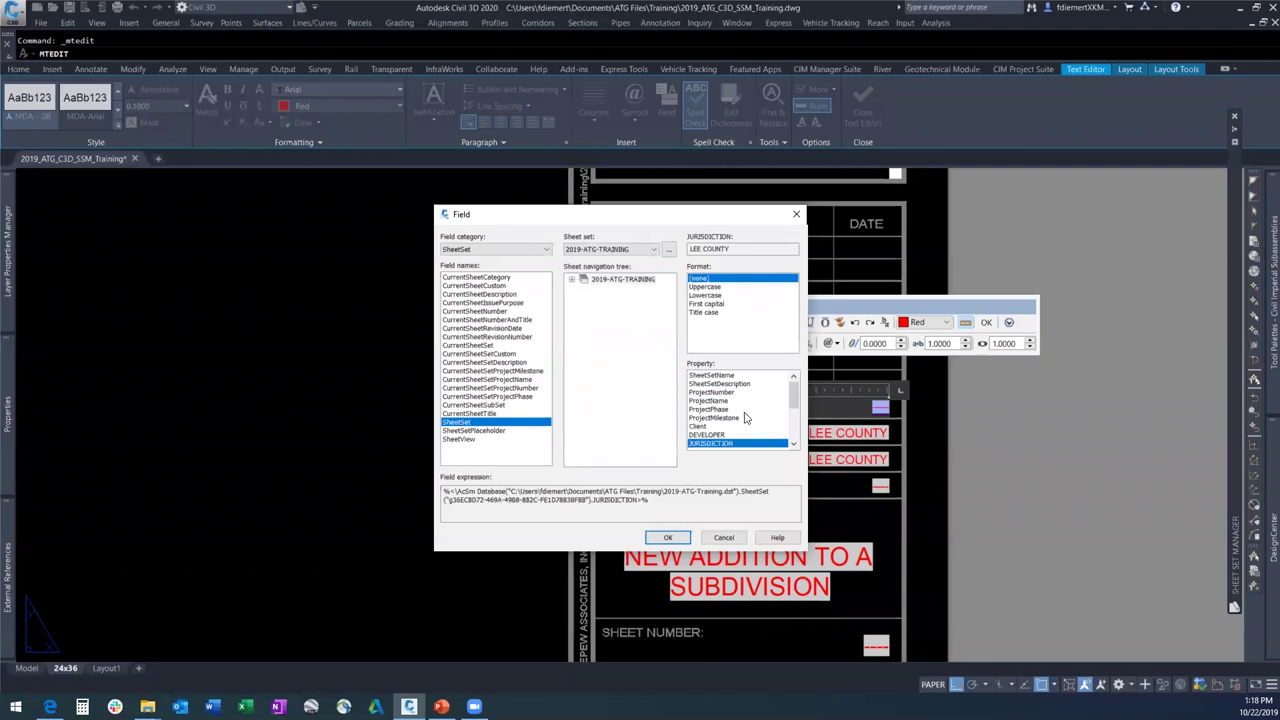
scroll(743, 419, "down", 2)
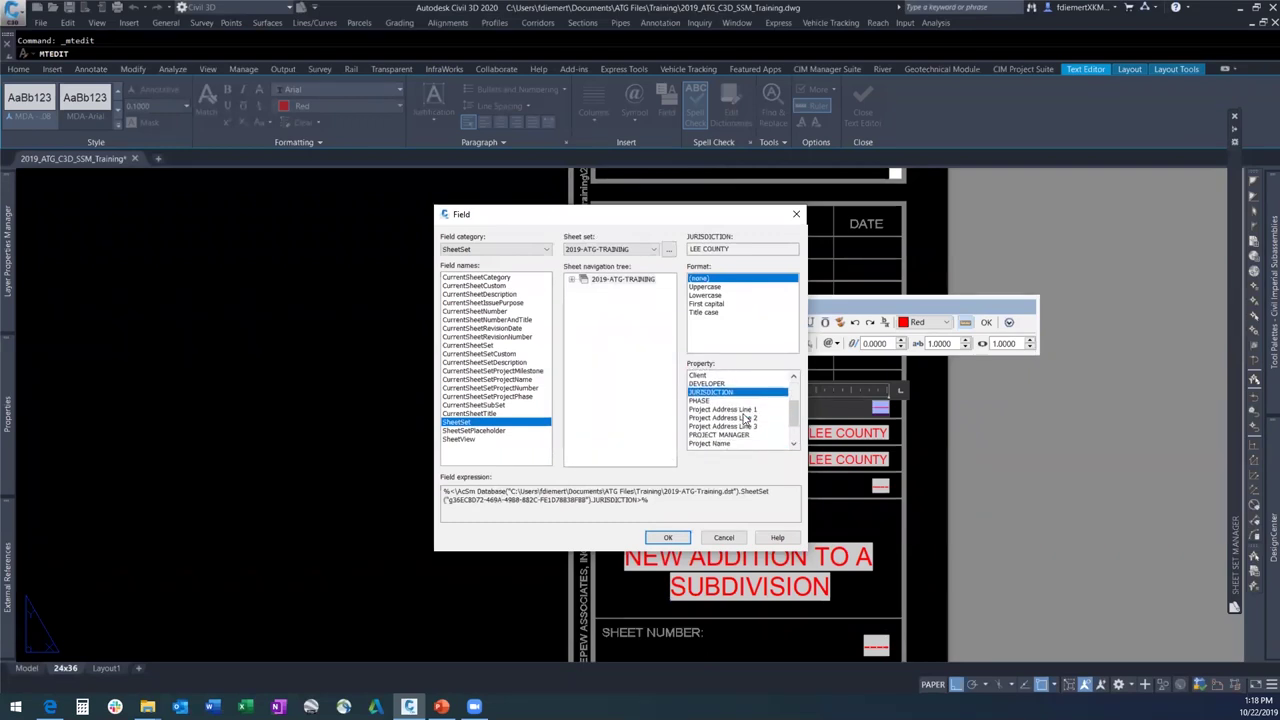
left_click(730, 435)
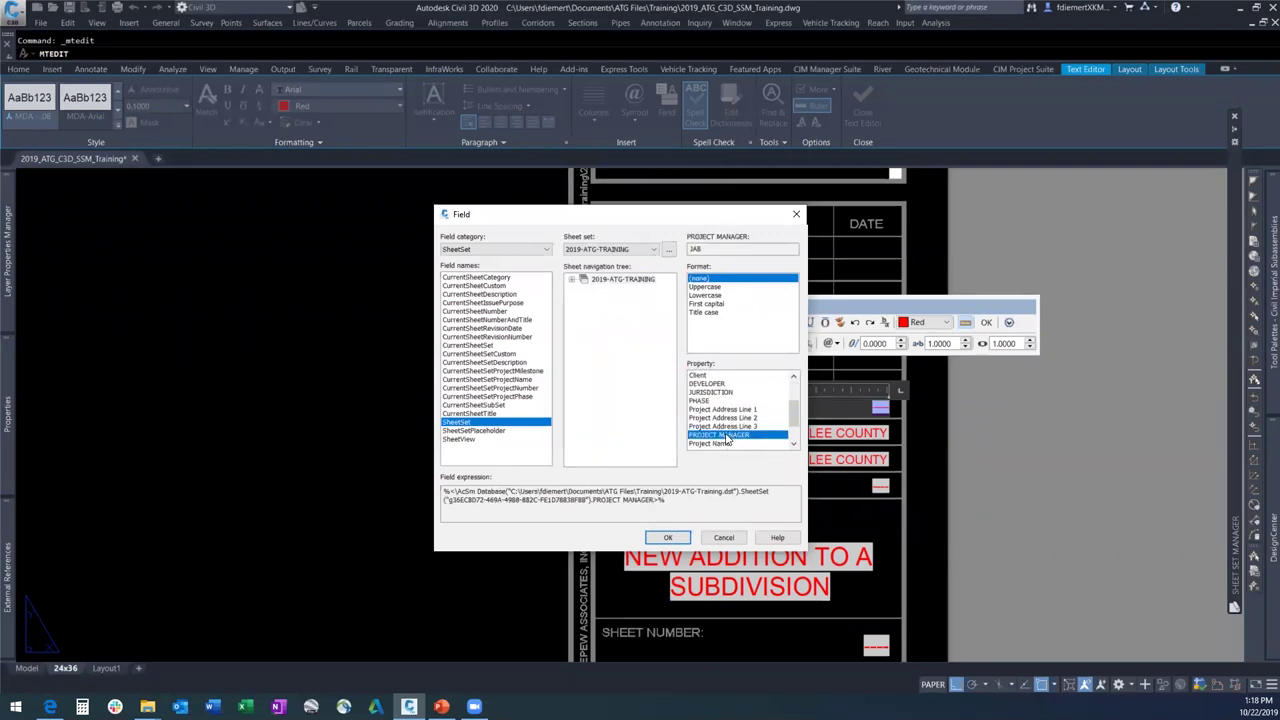
left_click(667, 538)
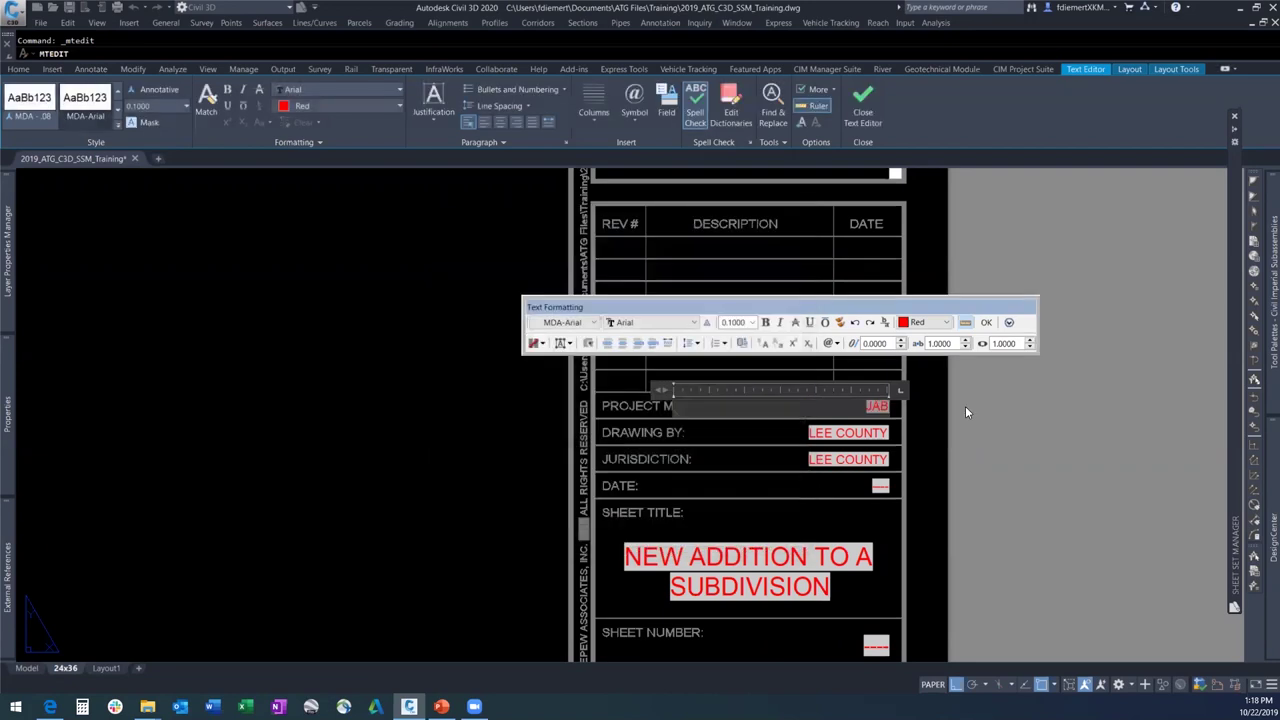
left_click(988, 323)
Swap the Client box placeholder for the SheetSet Client field, reading EVERYONE ENGINEERING.
scroll(990, 325, "down", 5)
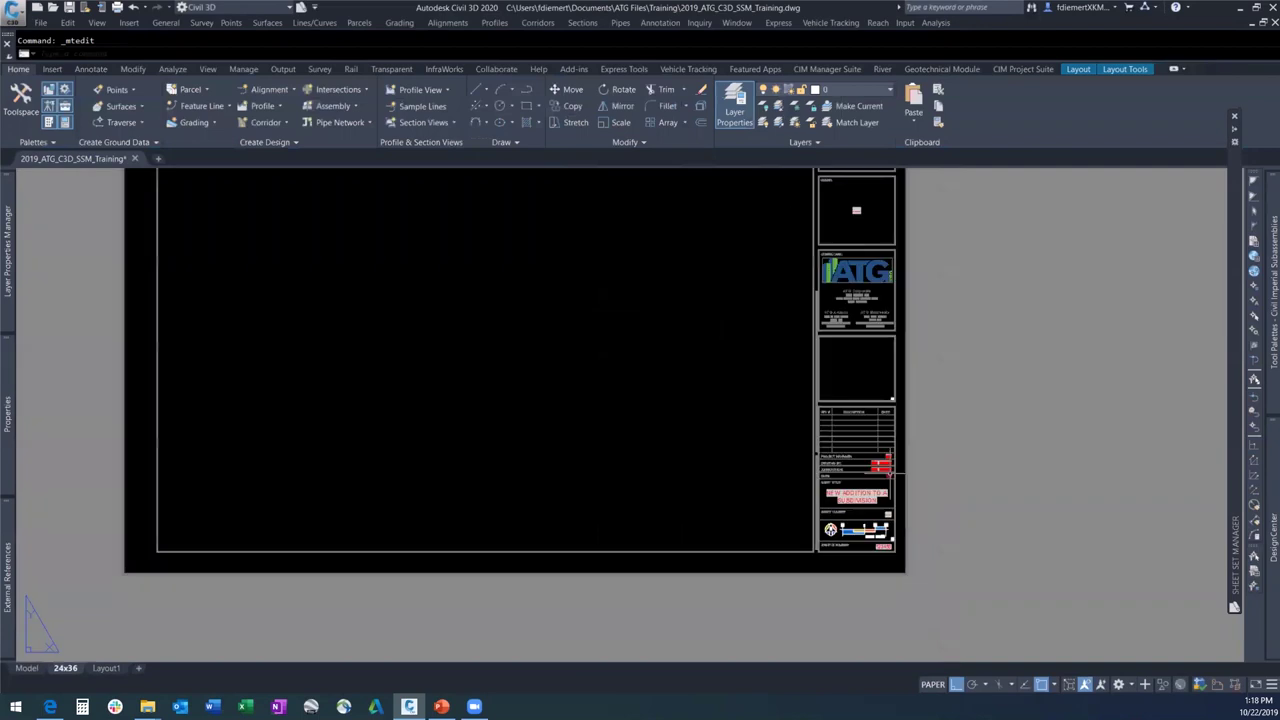
scroll(879, 312, "up", 4)
left_click(868, 309)
right_click(851, 308)
left_click(880, 440)
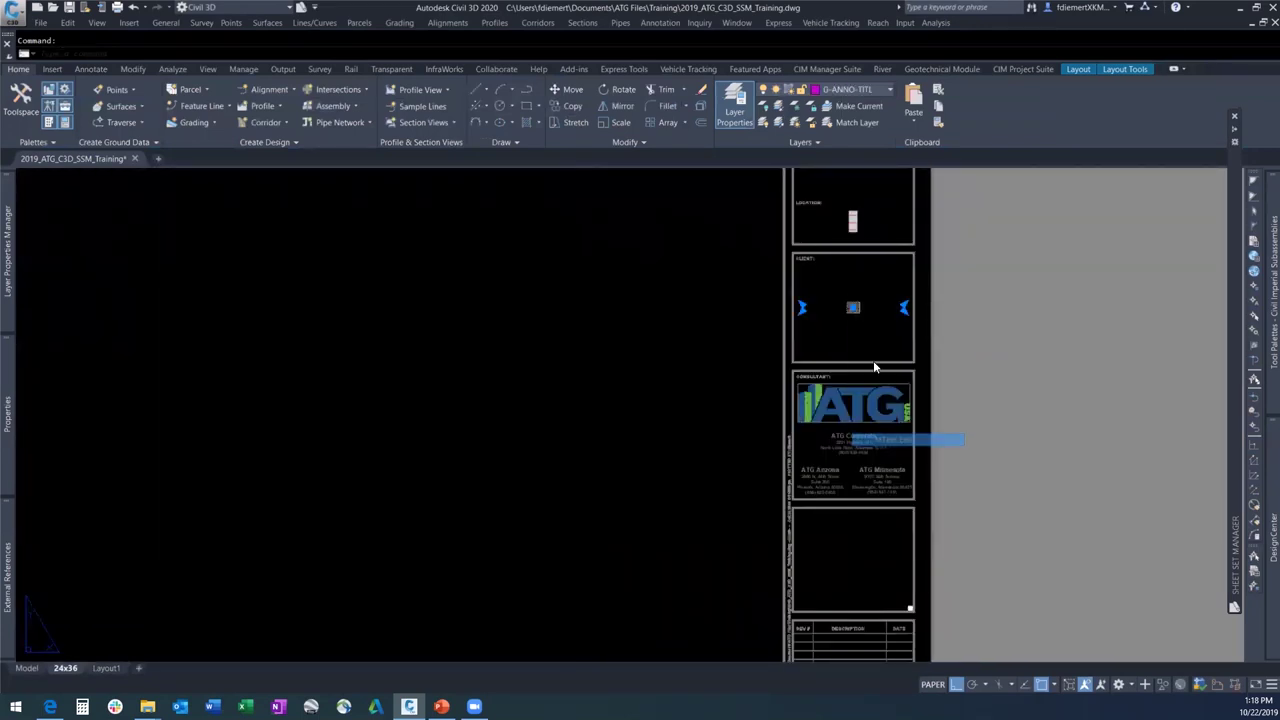
right_click(852, 308)
right_click(852, 308)
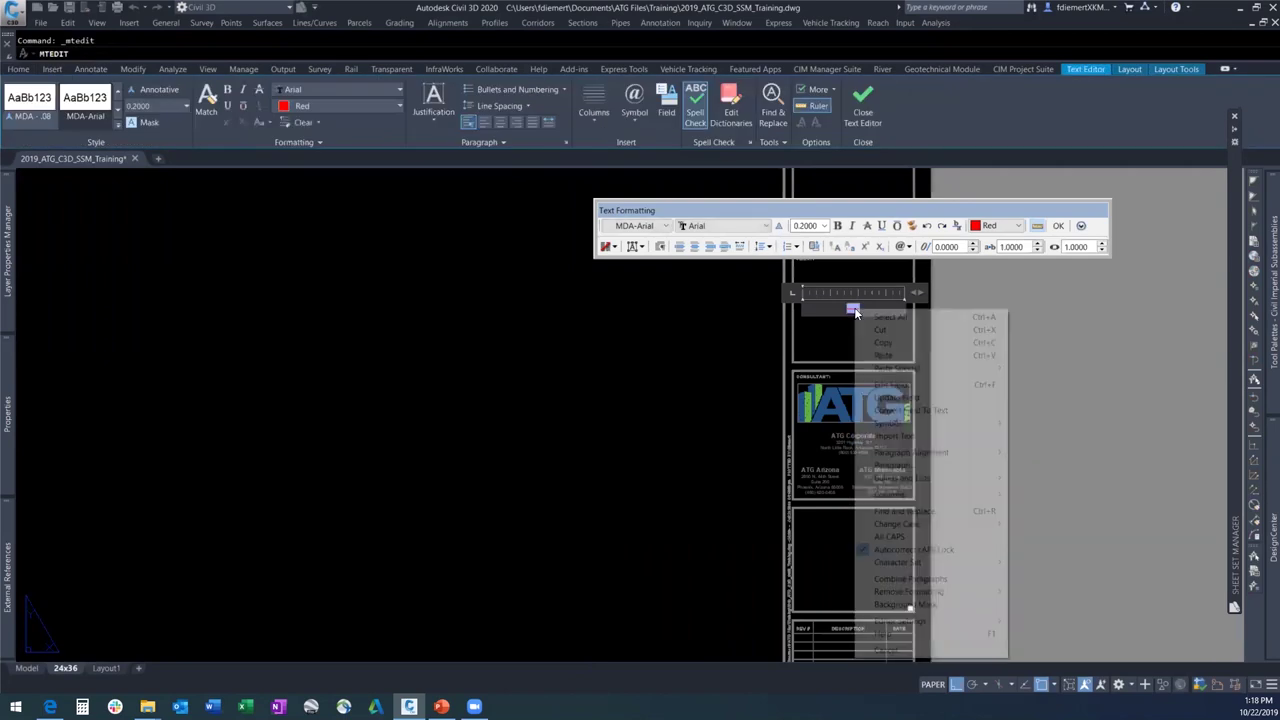
left_click(892, 384)
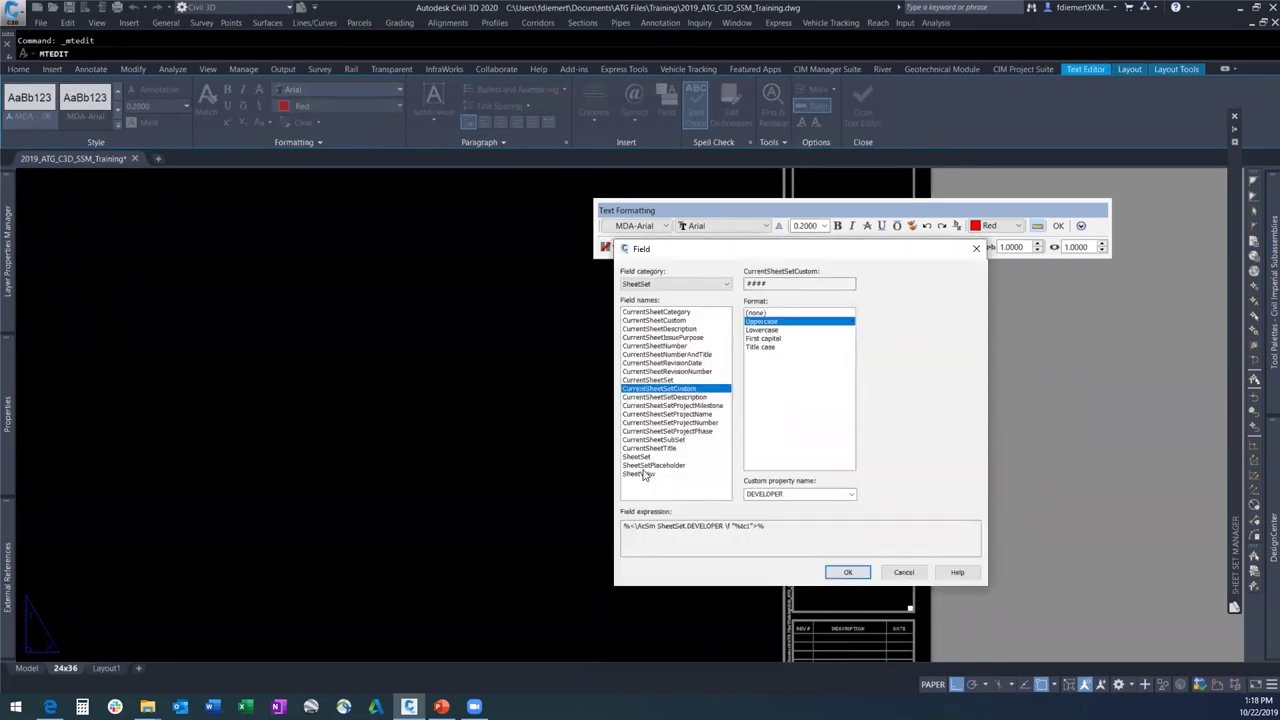
left_click(640, 457)
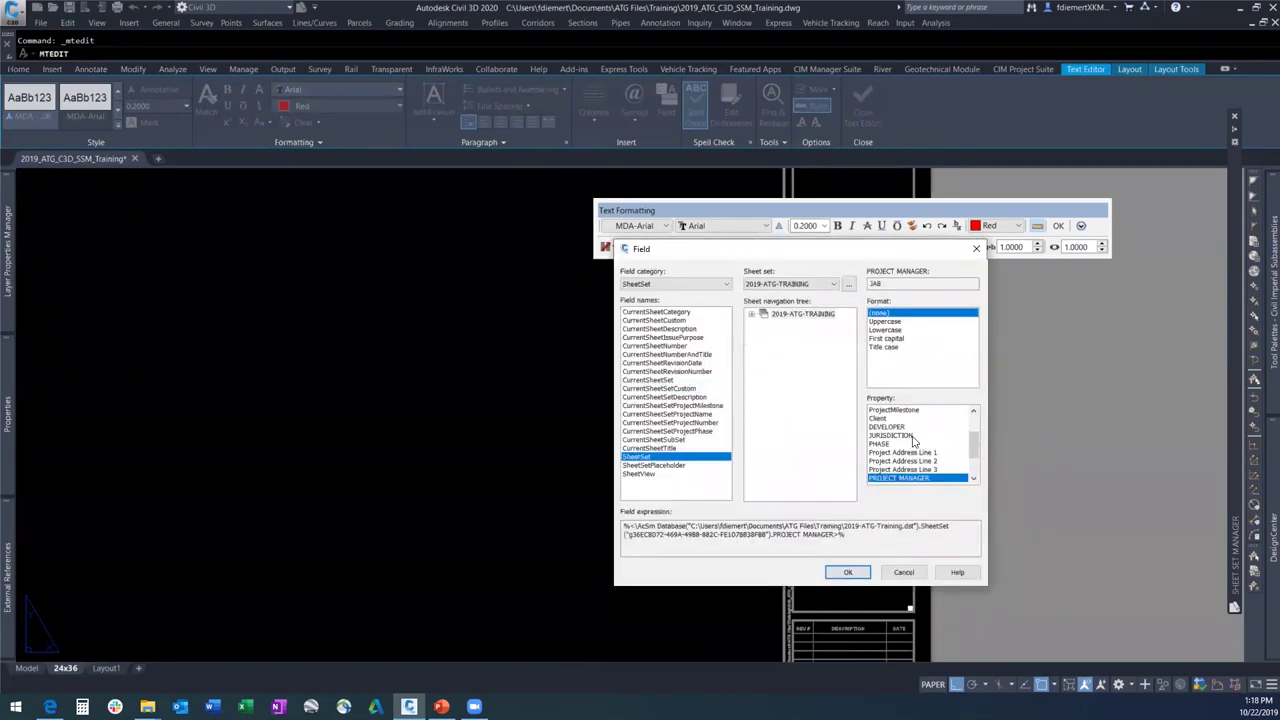
scroll(880, 425, "up", 2)
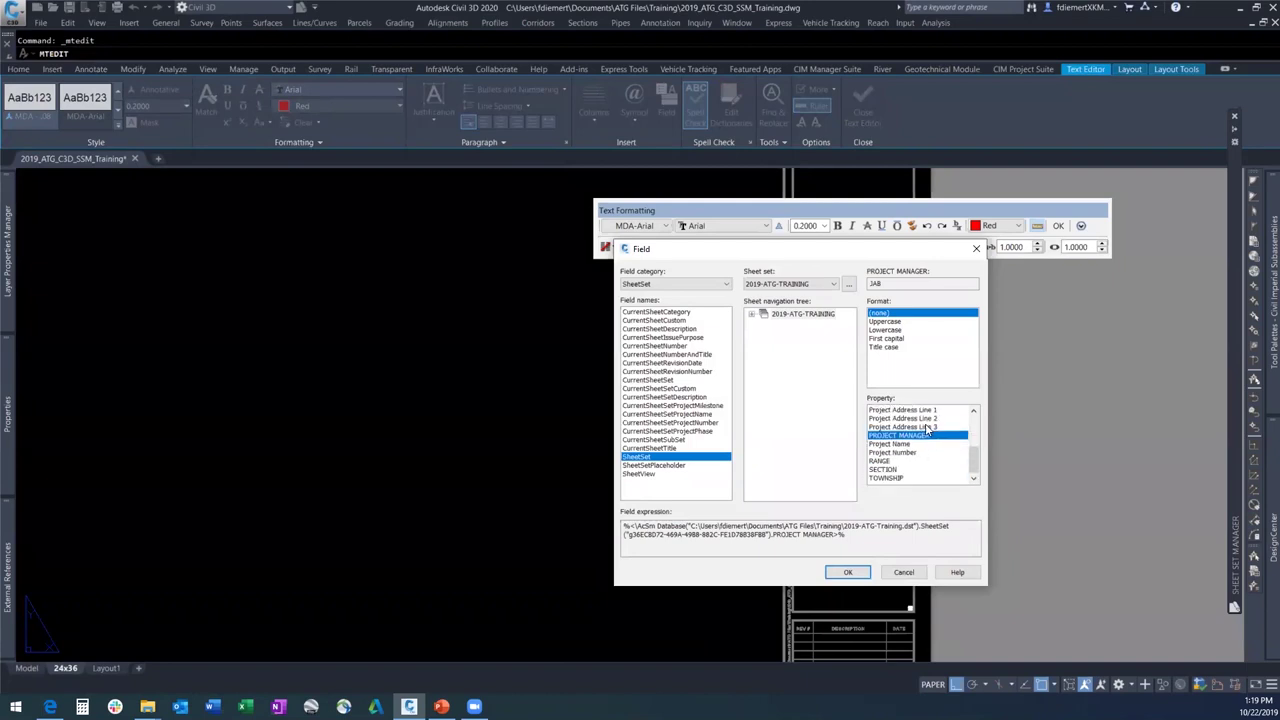
left_click(878, 427)
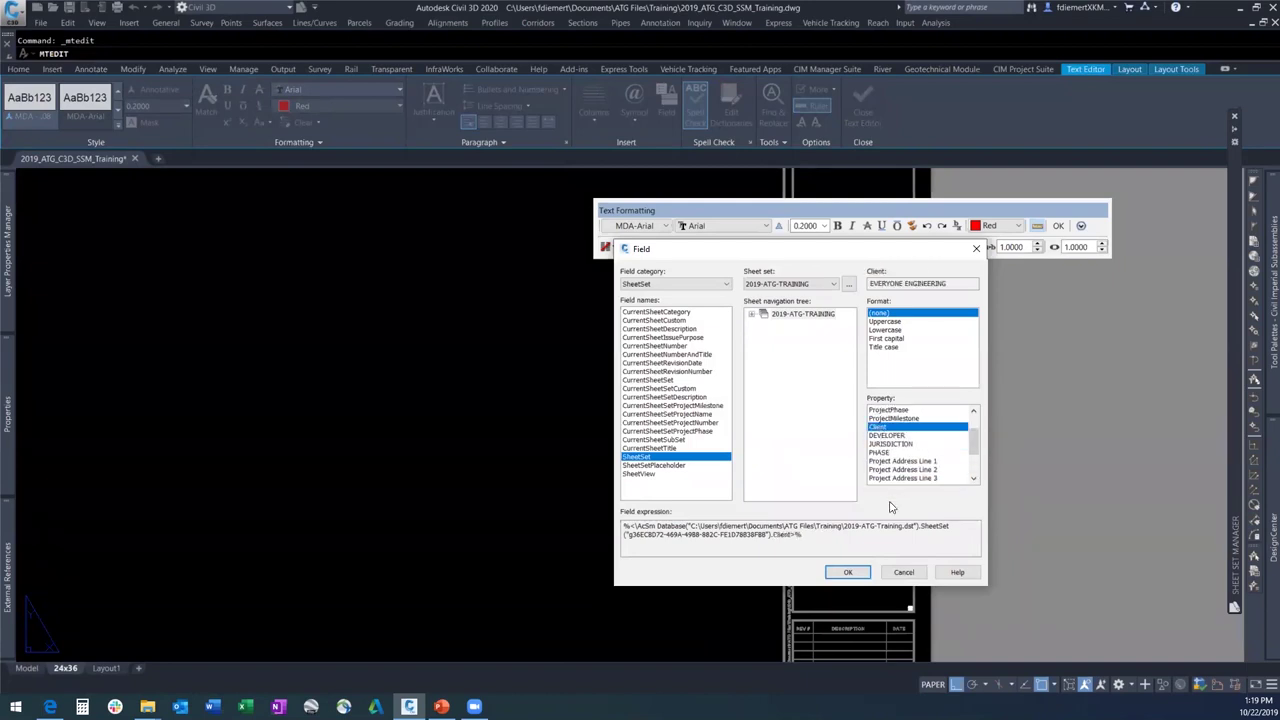
left_click(847, 572)
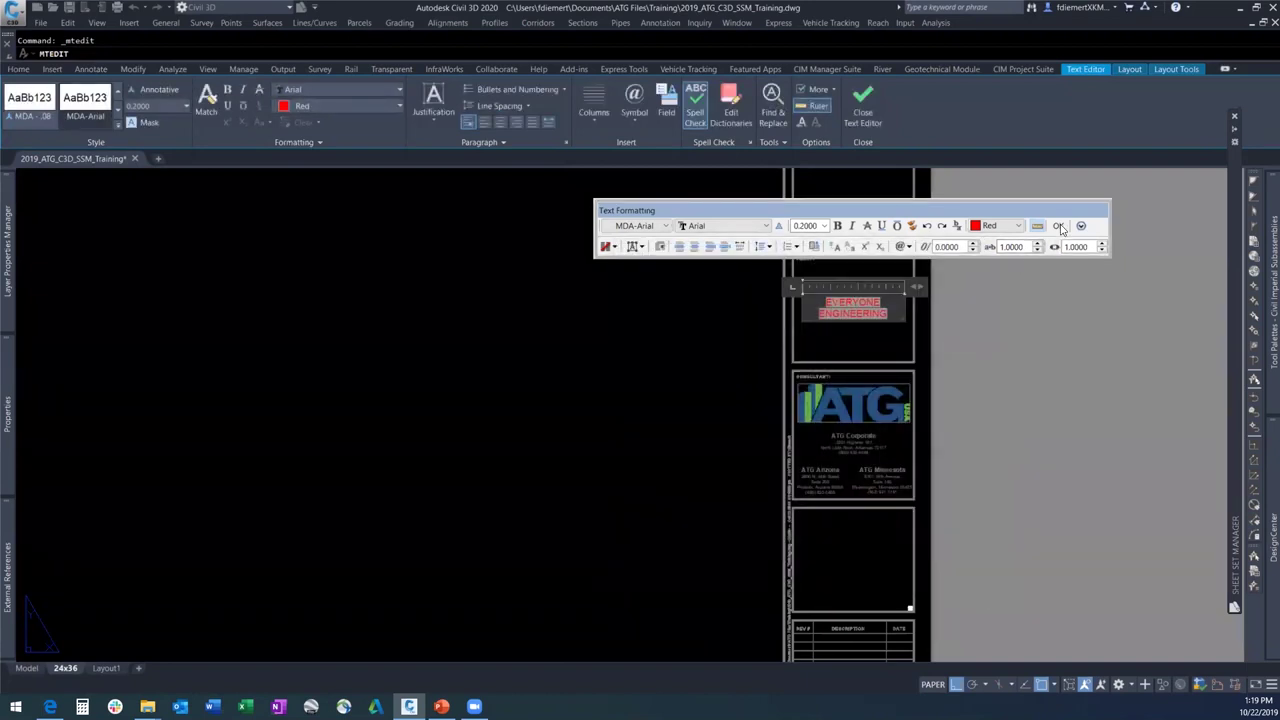
left_click(1058, 227)
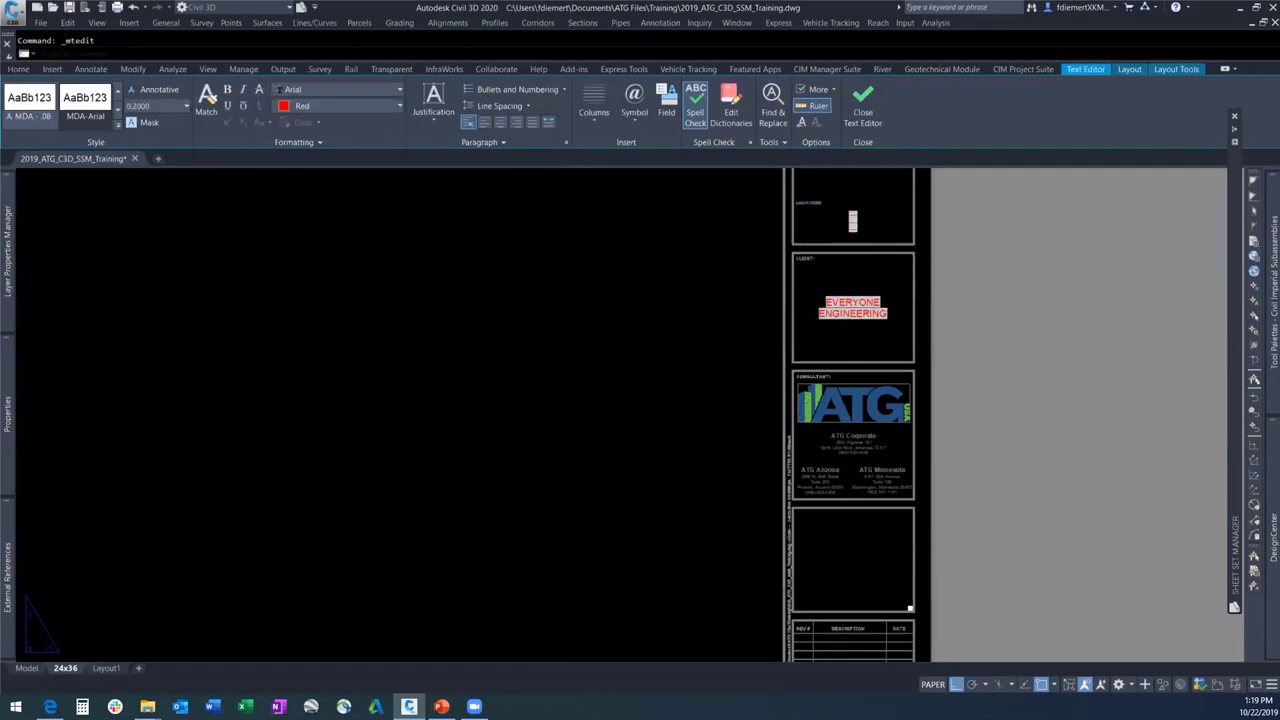
Open the title block's Project box text for editing.
scroll(868, 307, "up", 2)
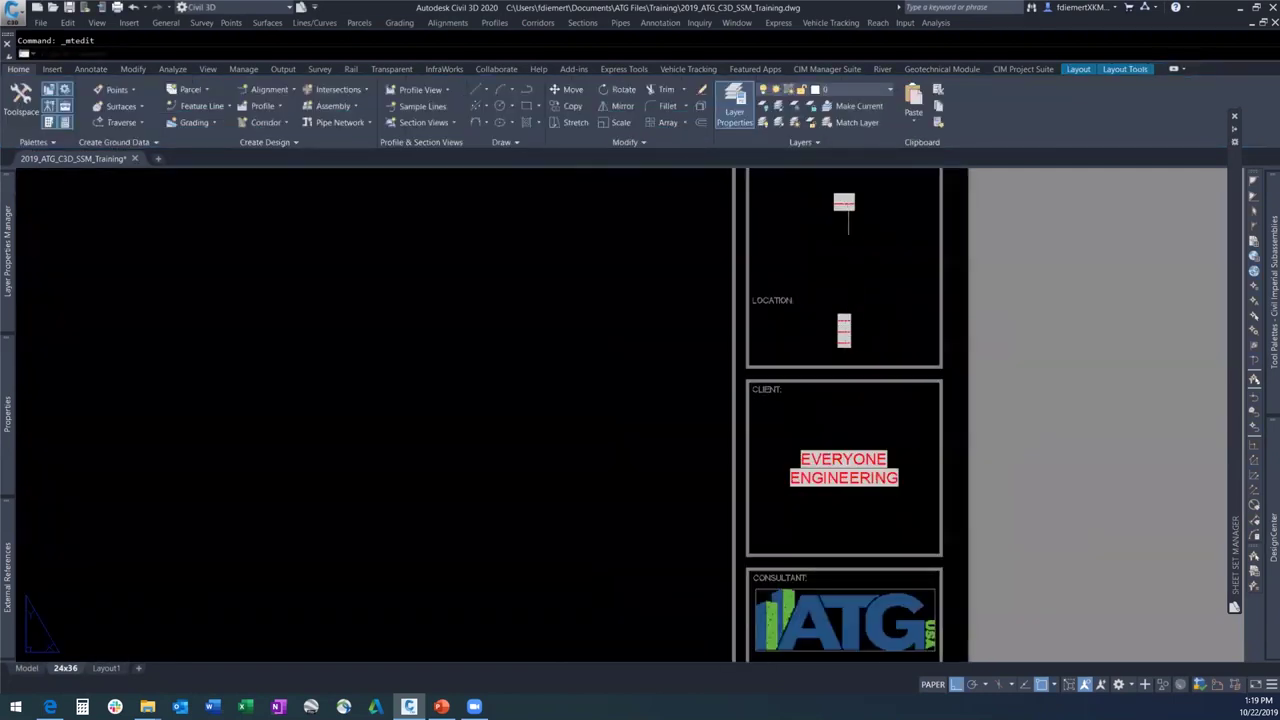
scroll(839, 284, "down", 3)
scroll(841, 232, "up", 4)
left_click(846, 271)
left_click(846, 271)
double_click(846, 272)
Set the placeholder to the SheetSet ProjectName field, reading NEW ADDITION TO A SUBDIVISION.
right_click(849, 279)
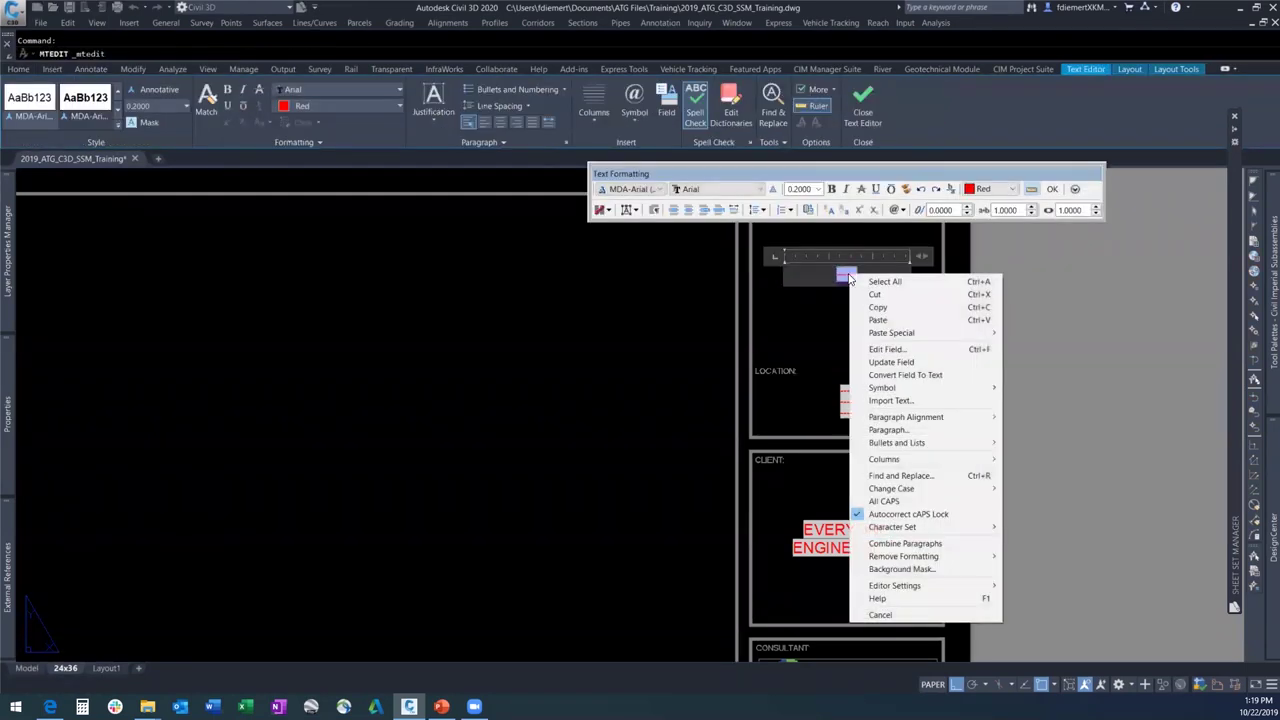
left_click(848, 276)
right_click(850, 280)
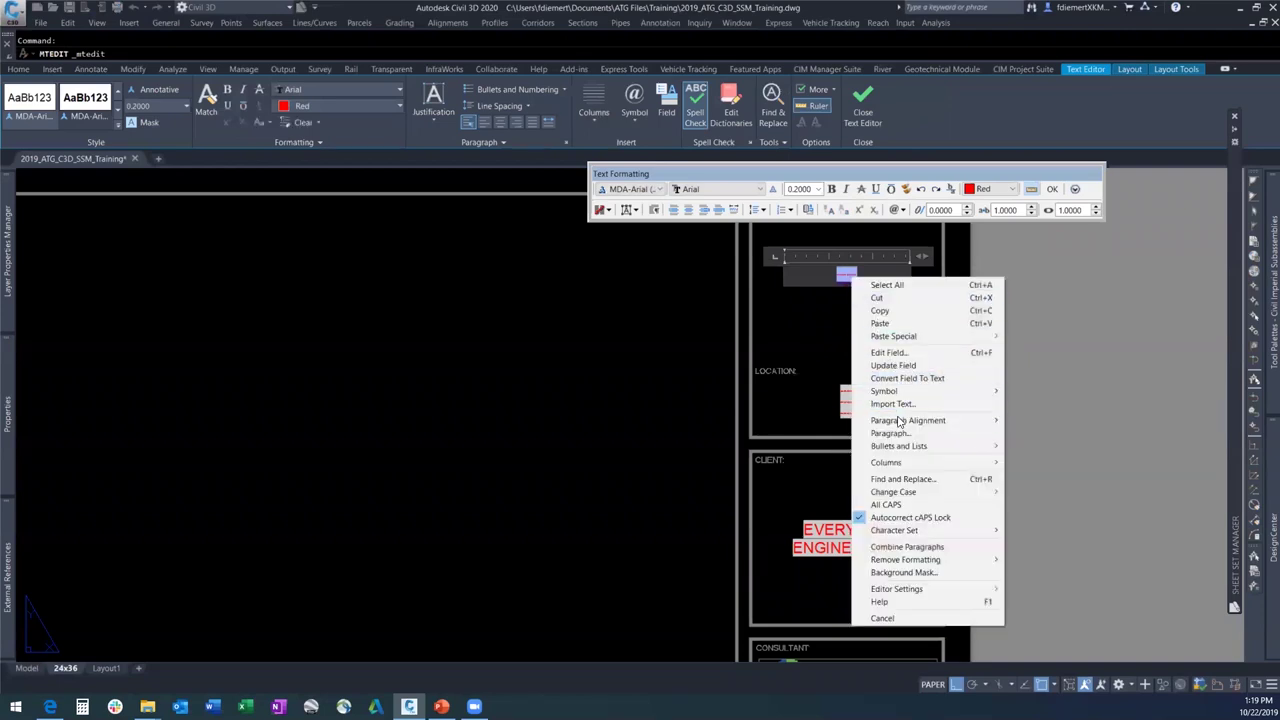
left_click(901, 355)
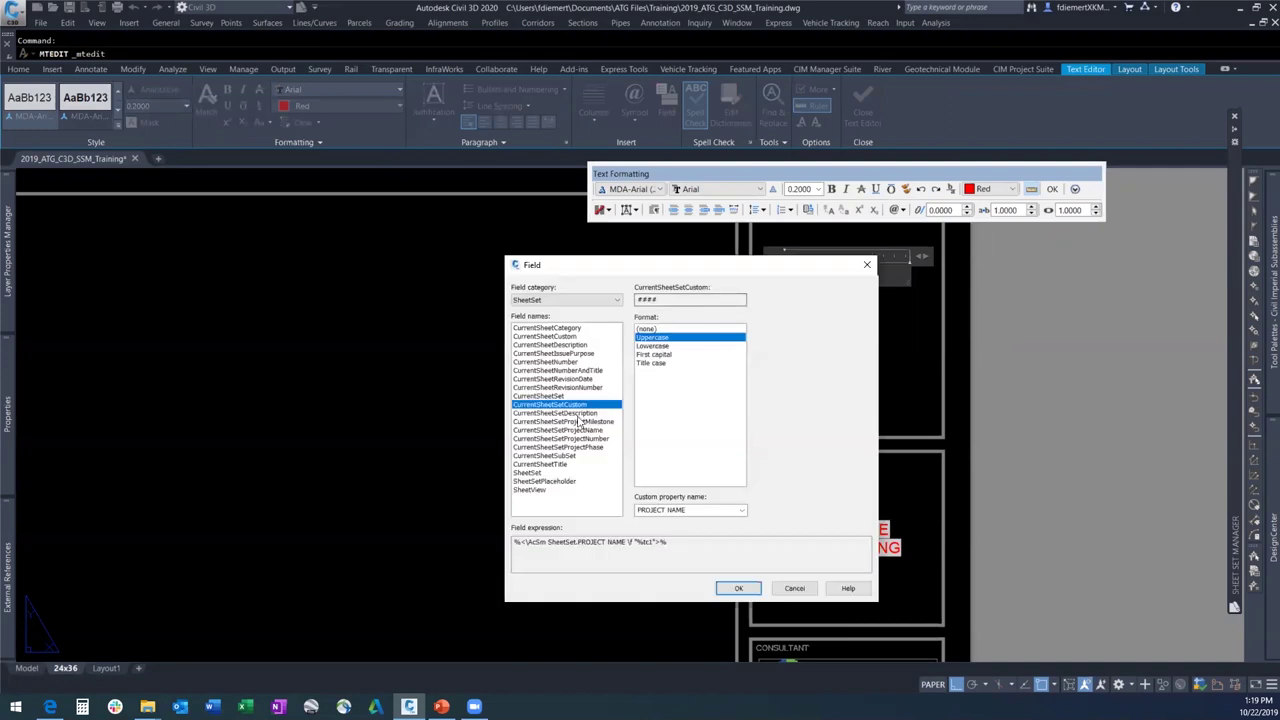
left_click(537, 474)
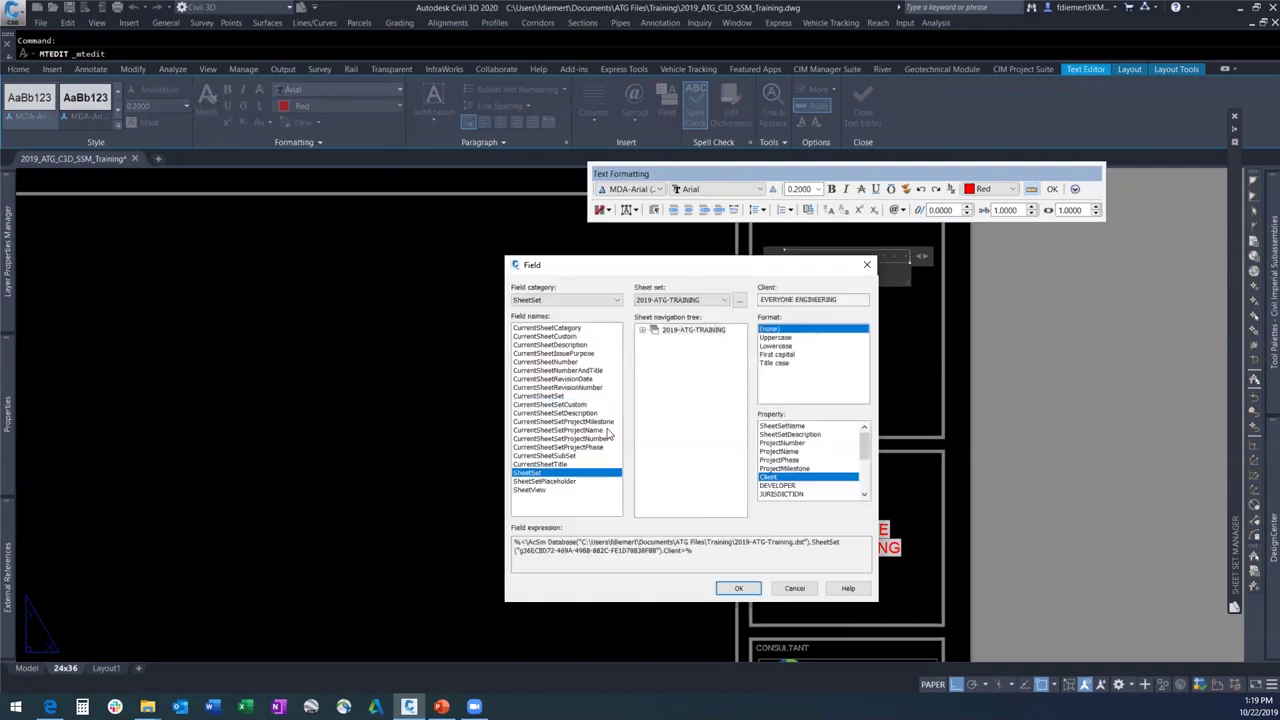
left_click(788, 452)
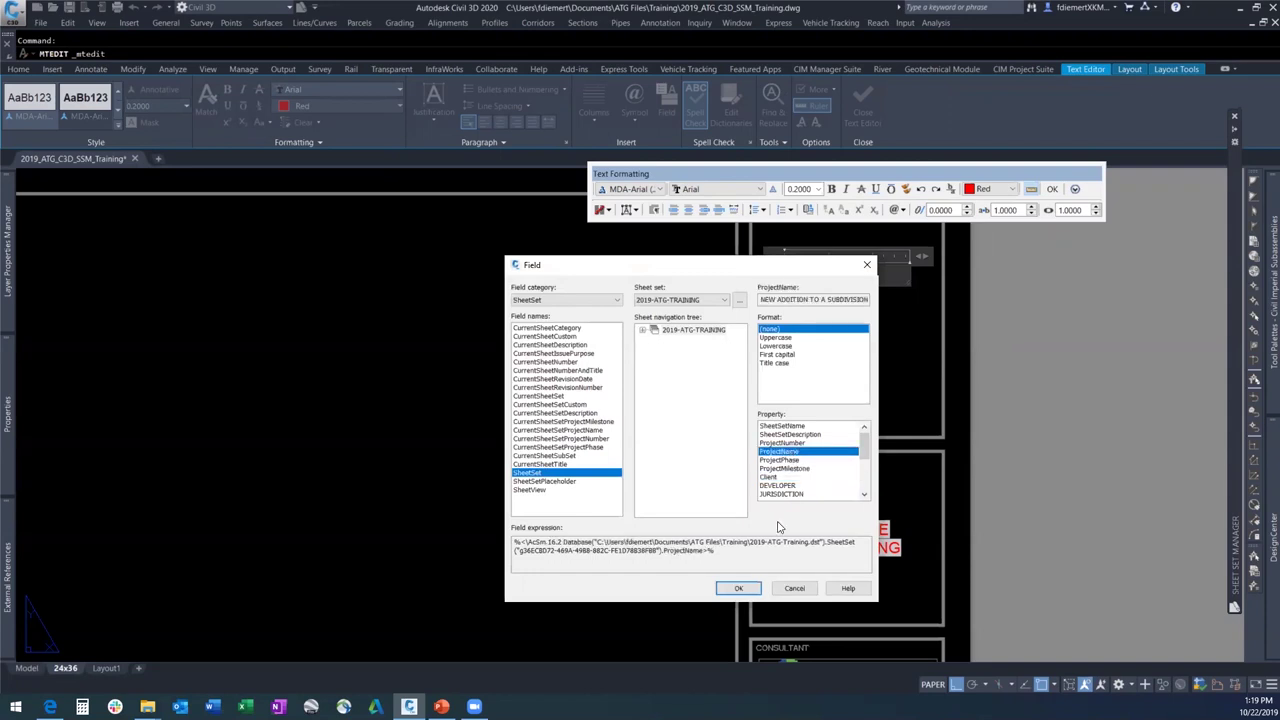
left_click(738, 589)
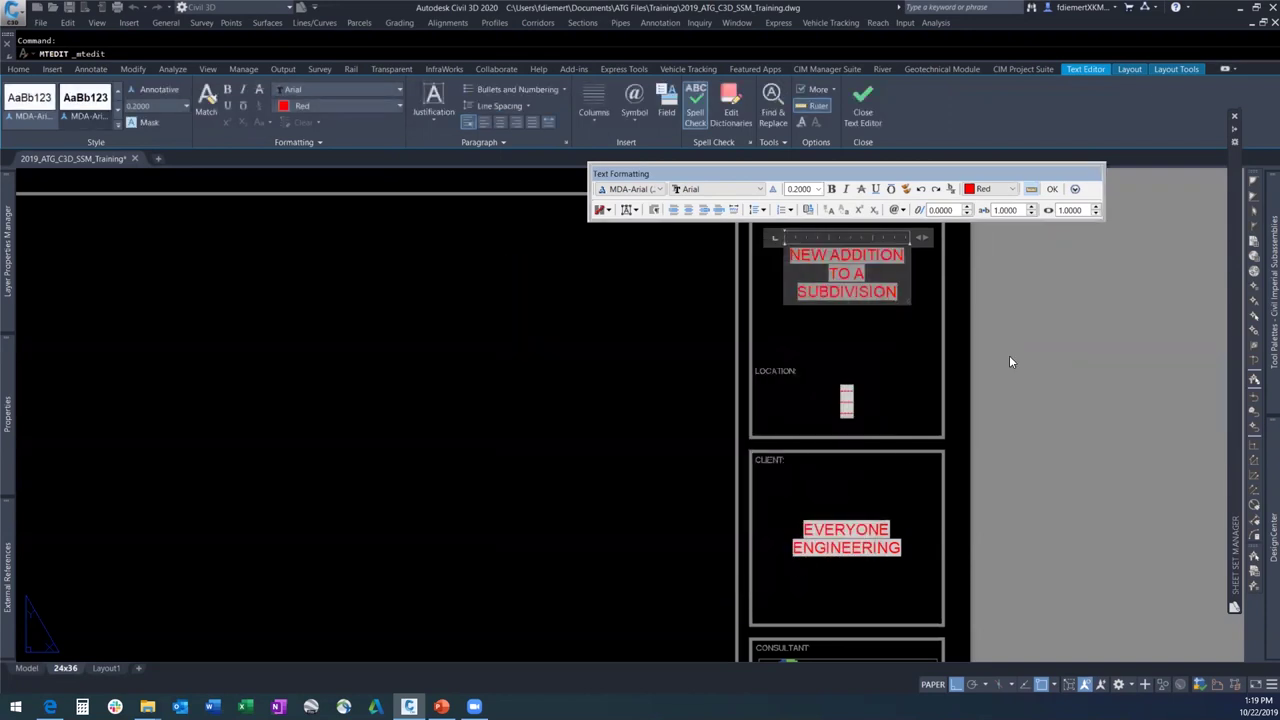
Reopen the project name field's settings and move the formatting toolbar aside.
right_click(847, 273)
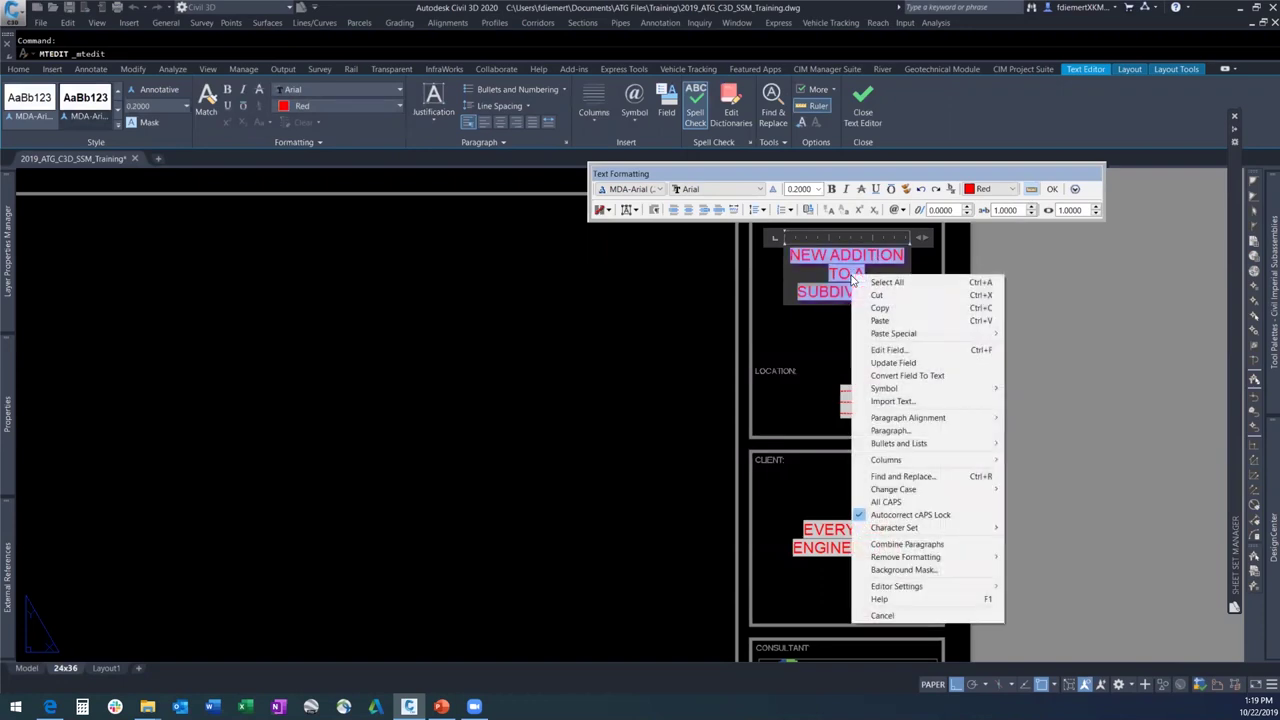
left_click(905, 352)
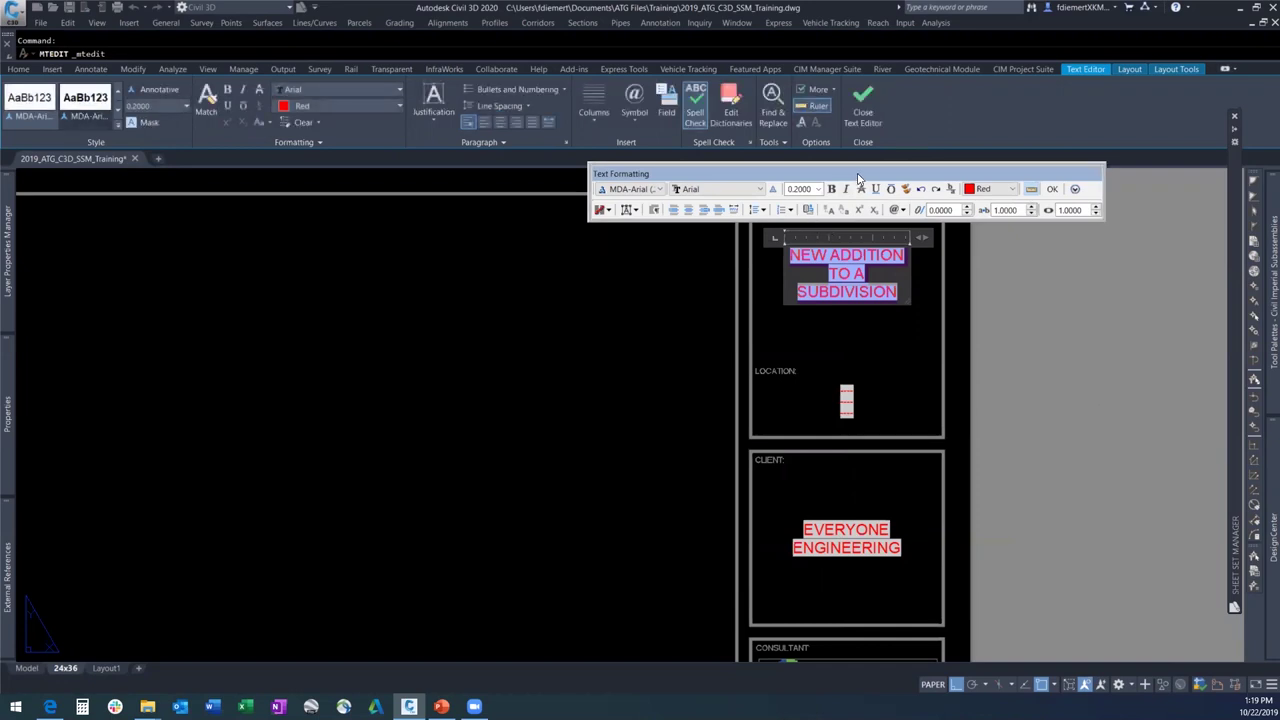
left_click_drag(858, 179, 862, 137)
Change the Project box field to the SheetSet DEVELOPER property, reading TOM'S DEVELOPEMENT.
right_click(841, 255)
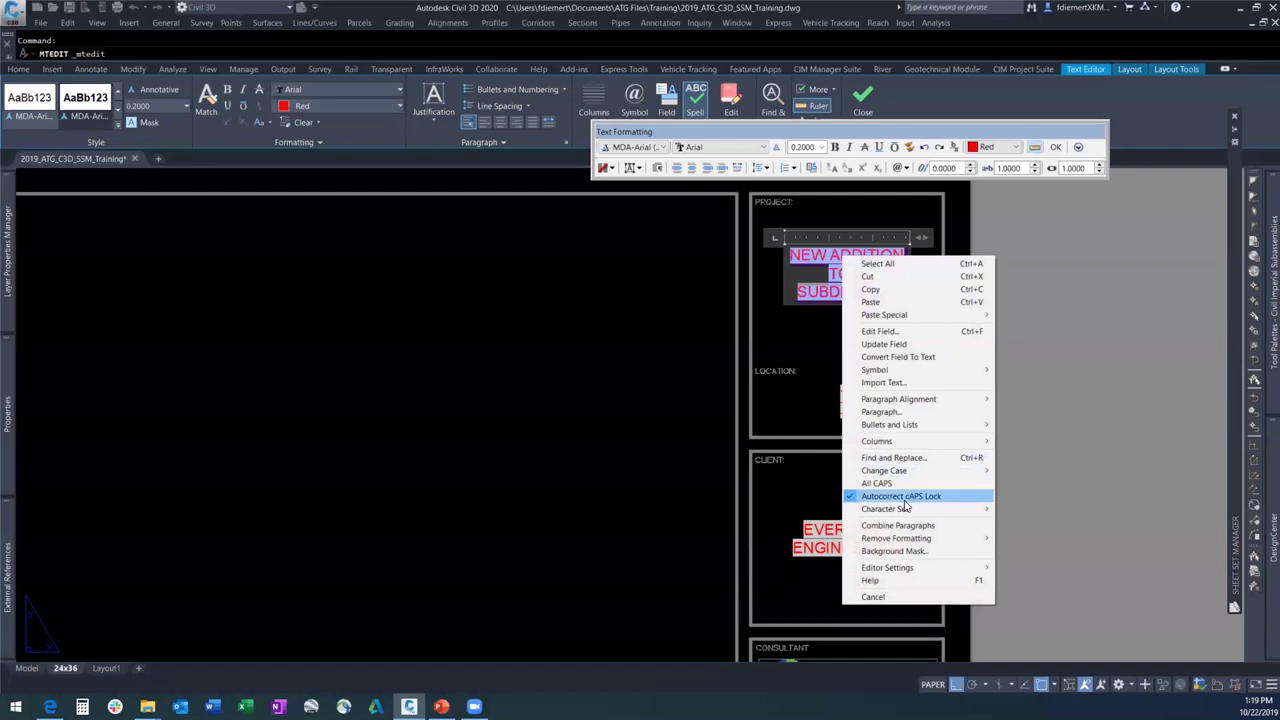
left_click(884, 331)
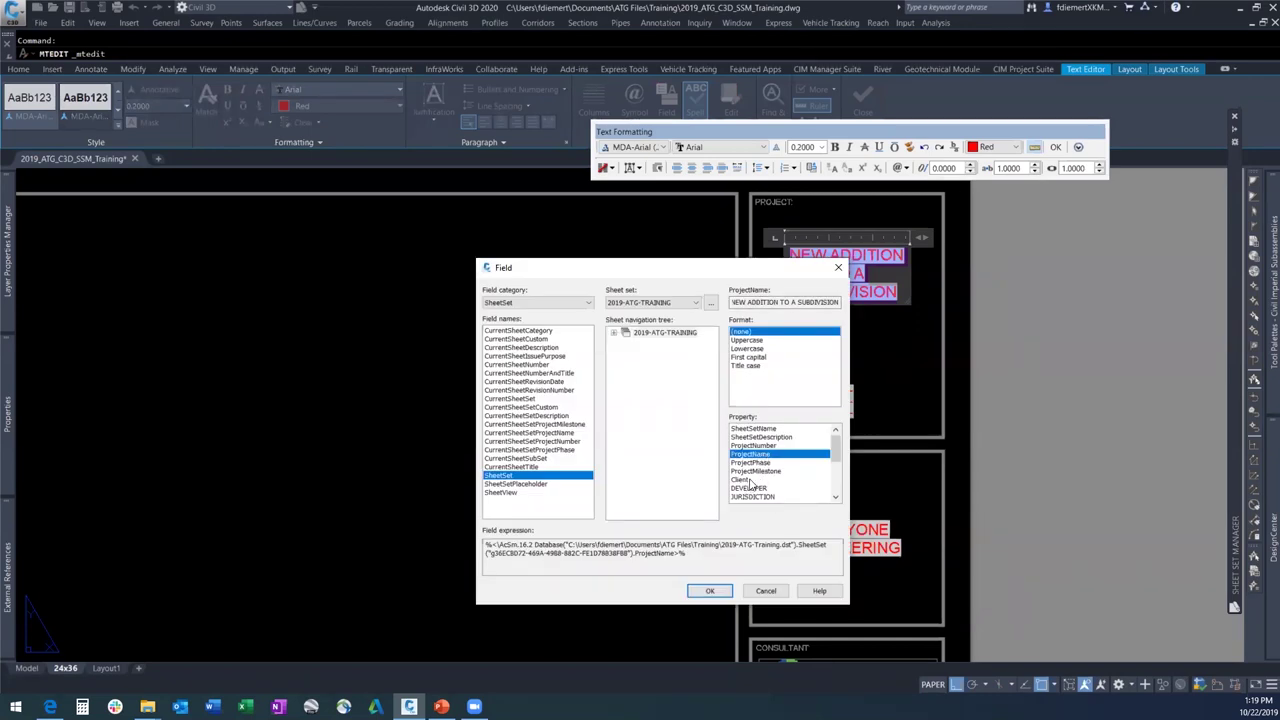
scroll(769, 474, "down", 5)
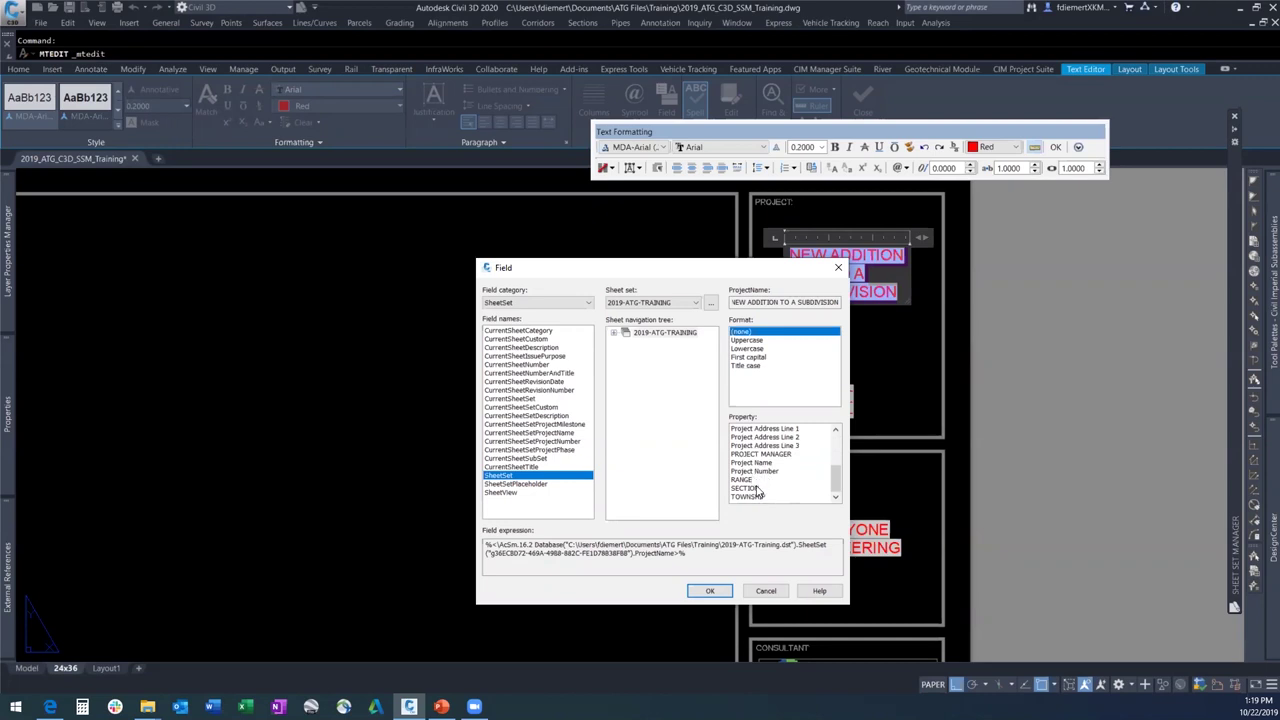
scroll(762, 481, "up", 4)
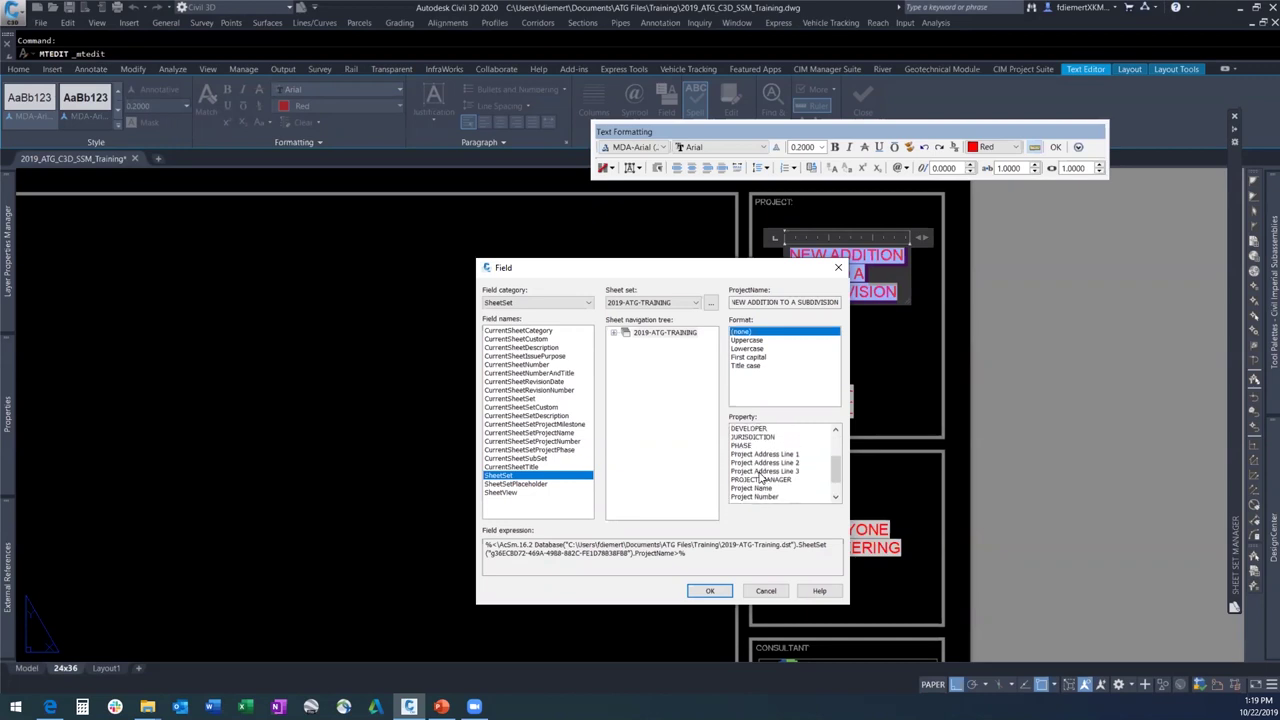
left_click(752, 480)
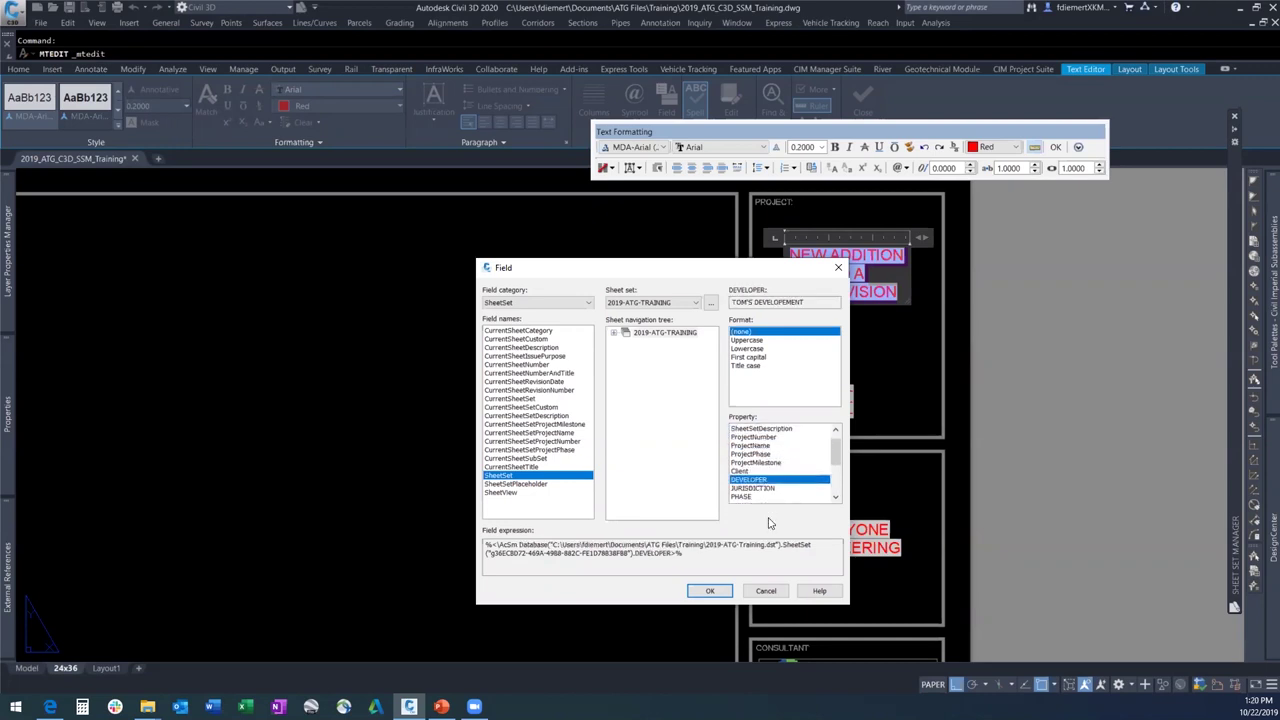
left_click(710, 591)
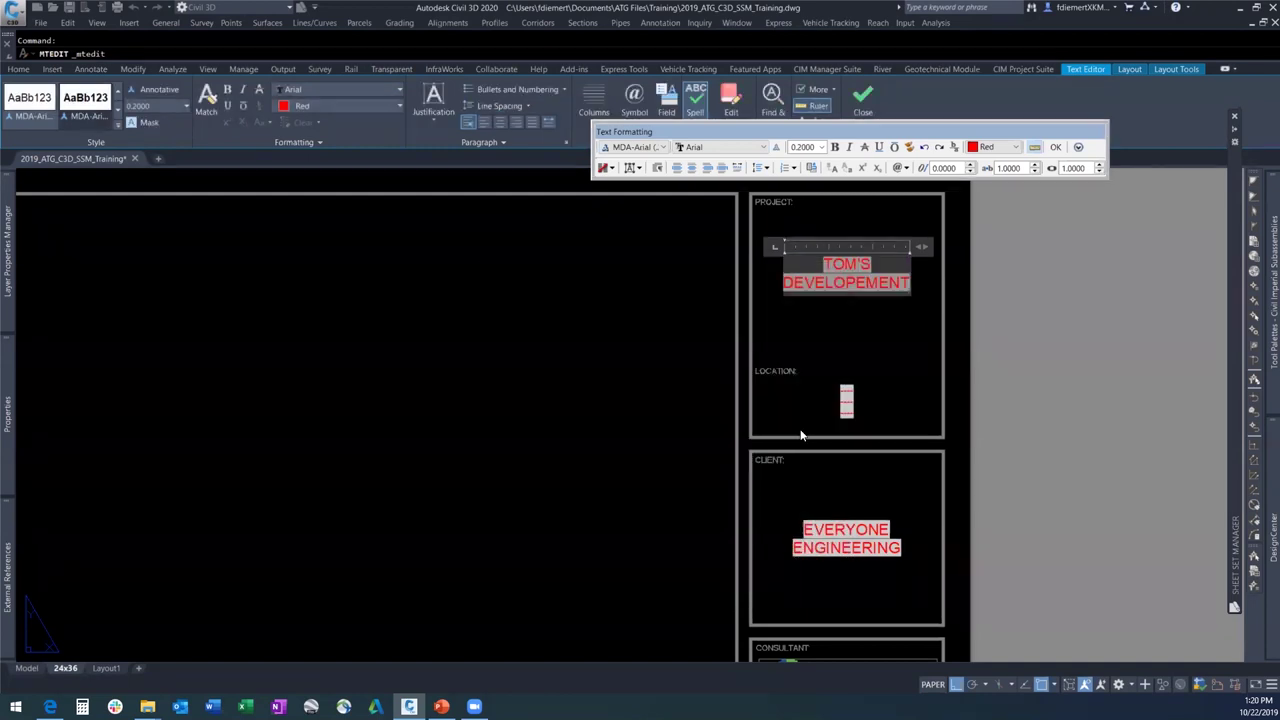
left_click(857, 336)
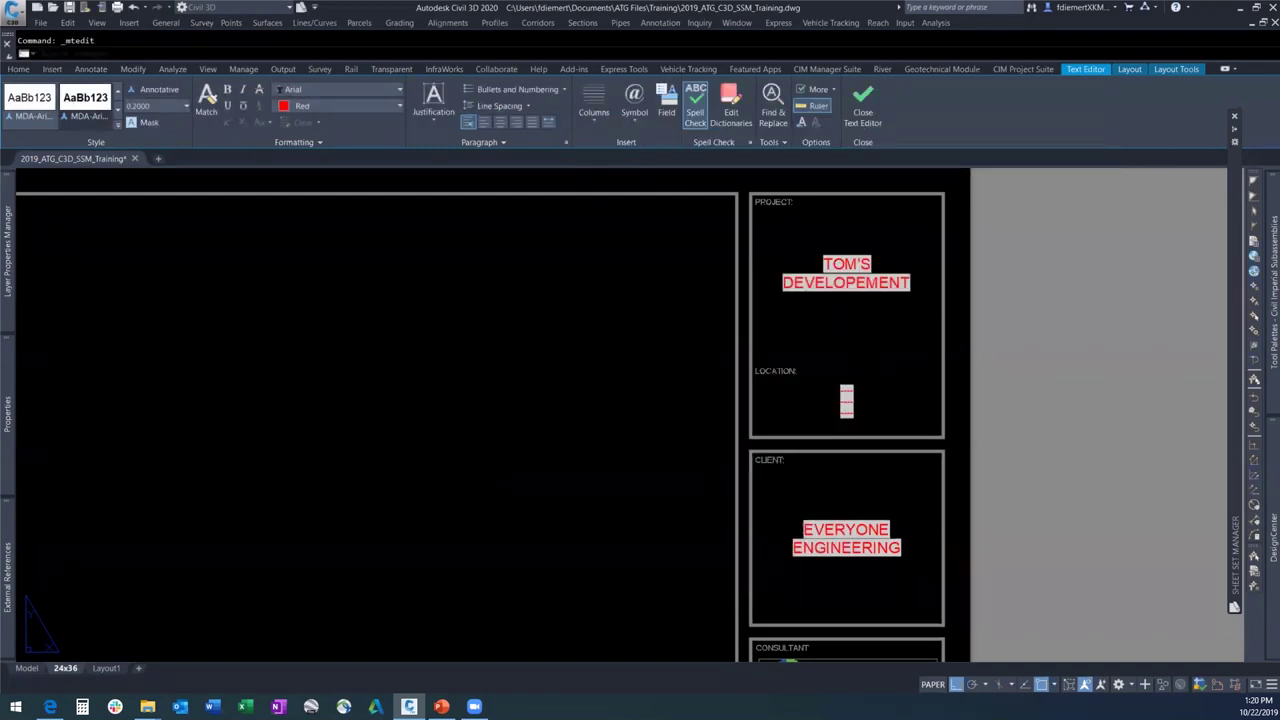
Make the LOCATION text's first line the SheetSet Project Address Line 1 field, 123 ANY STREET.
left_click(846, 394)
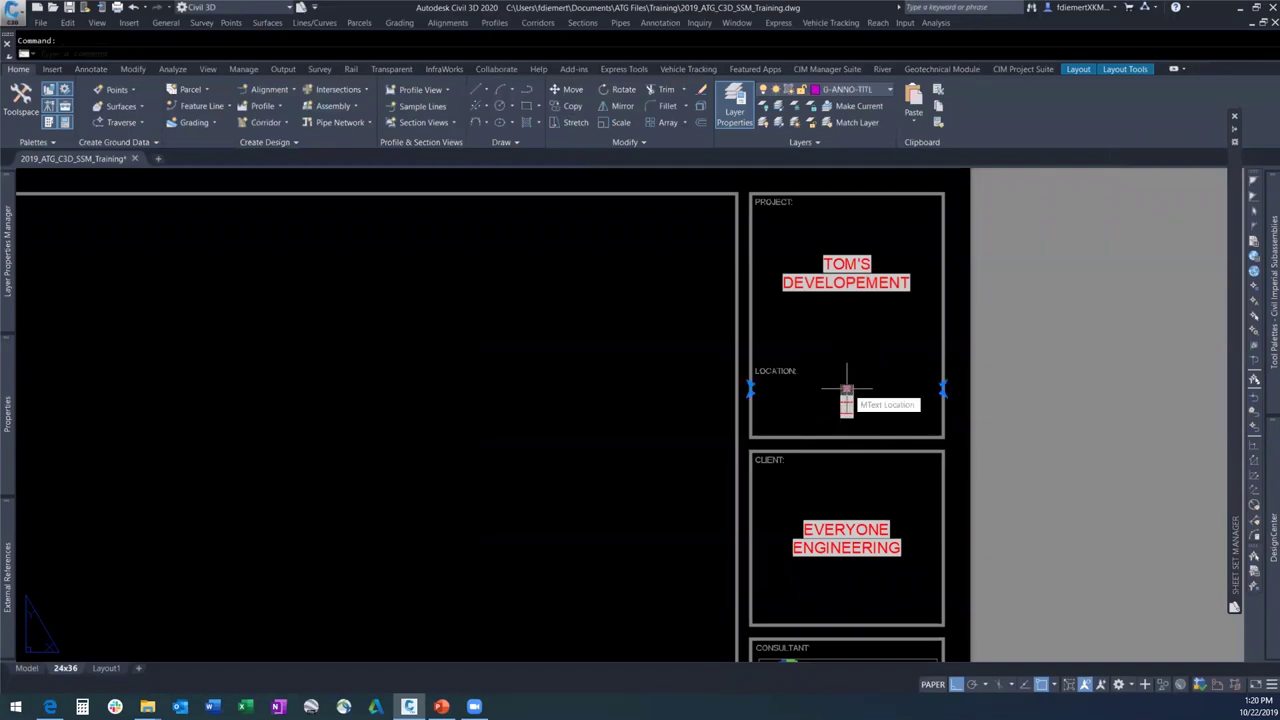
right_click(847, 389)
left_click(892, 525)
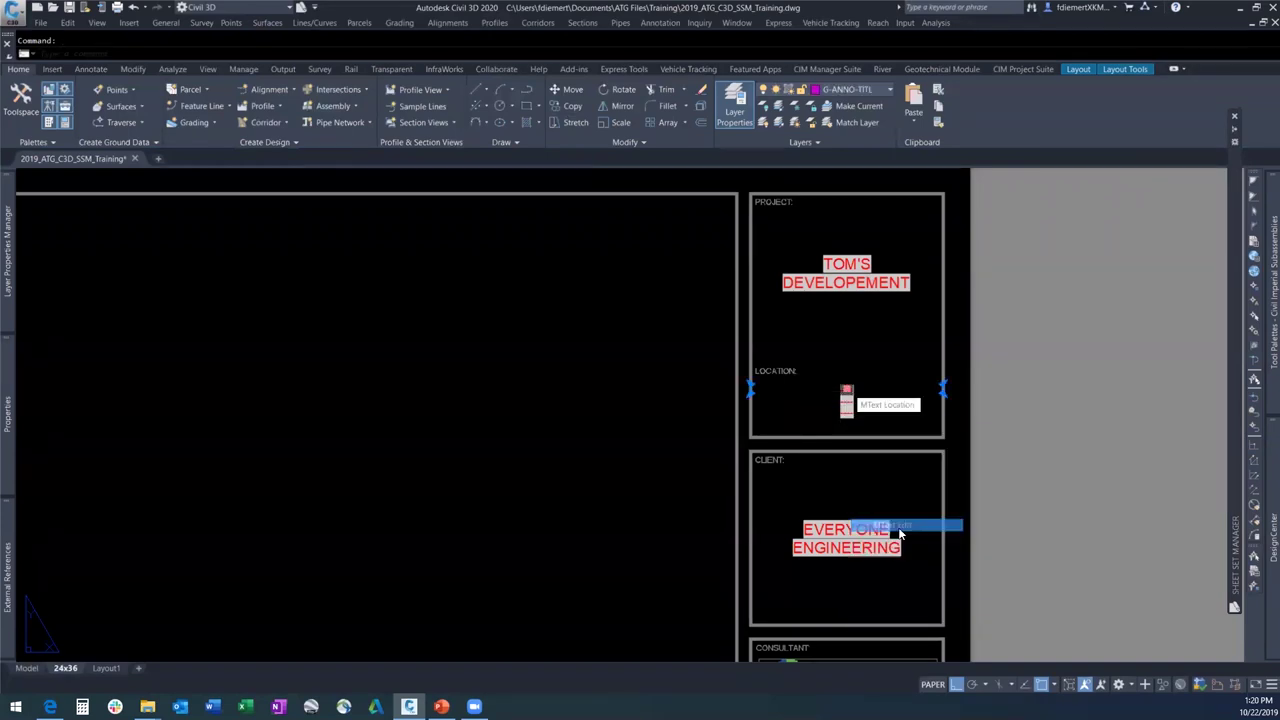
right_click(847, 392)
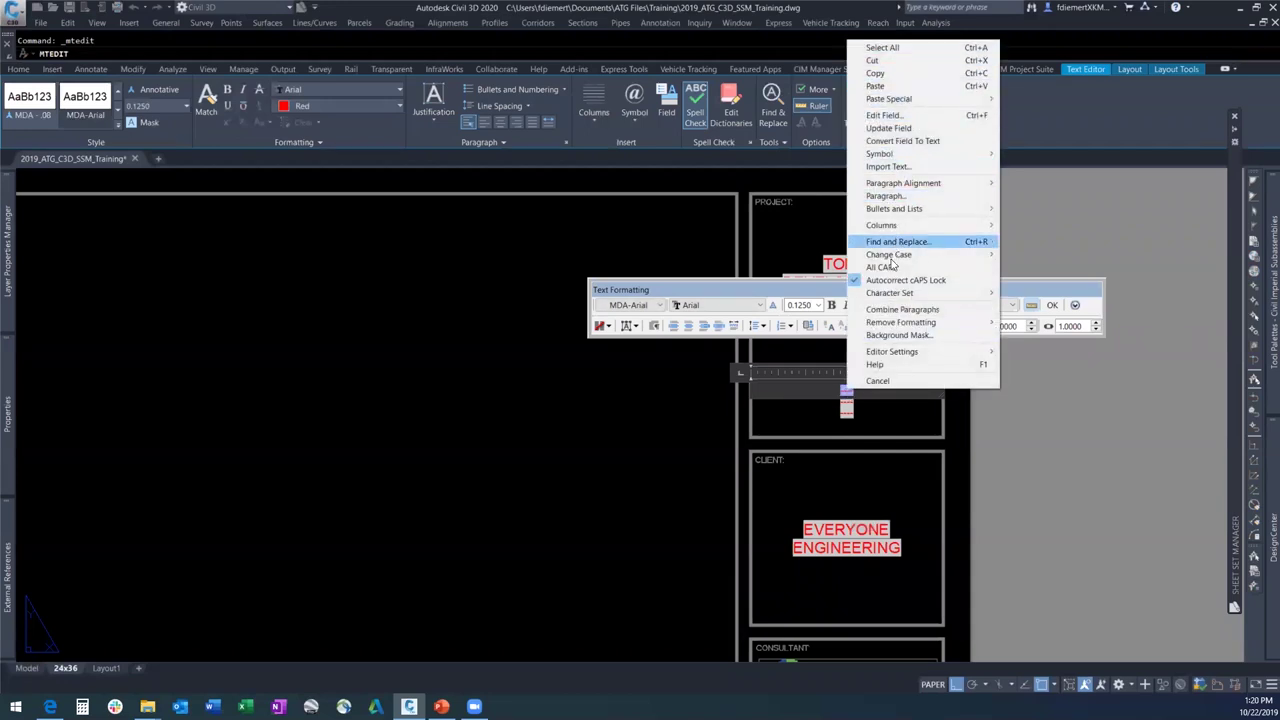
left_click(886, 115)
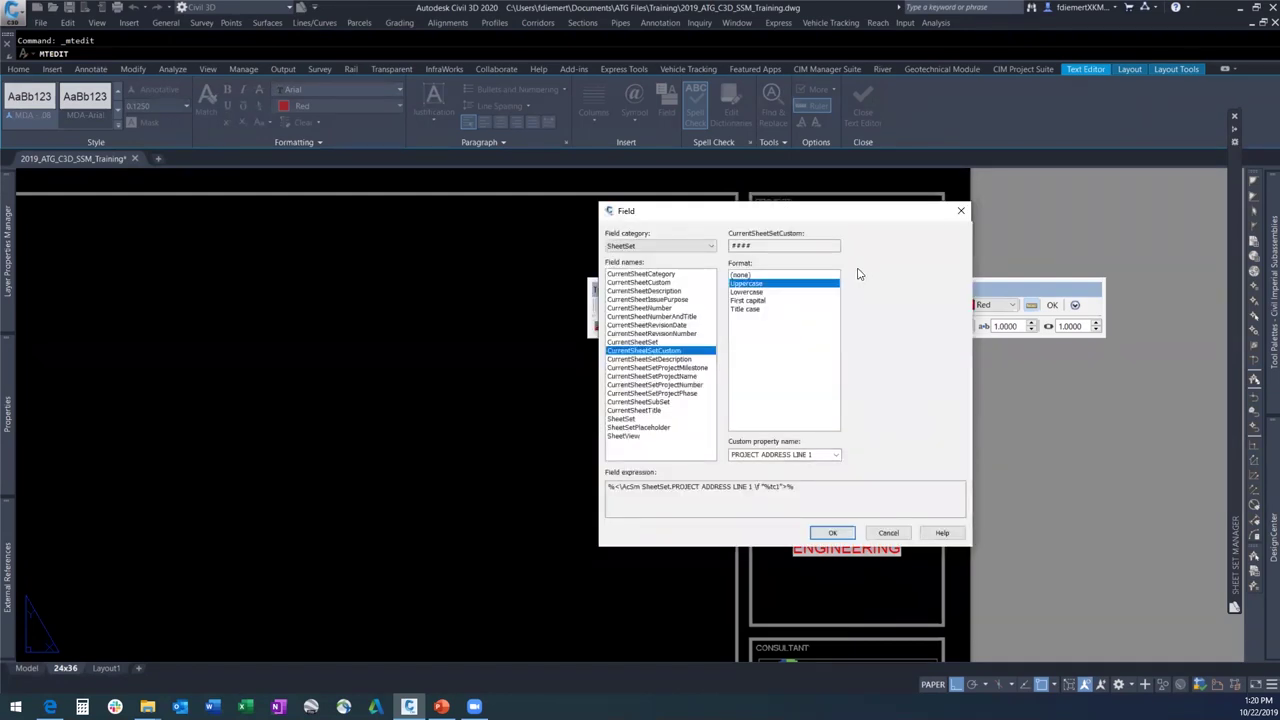
left_click(625, 419)
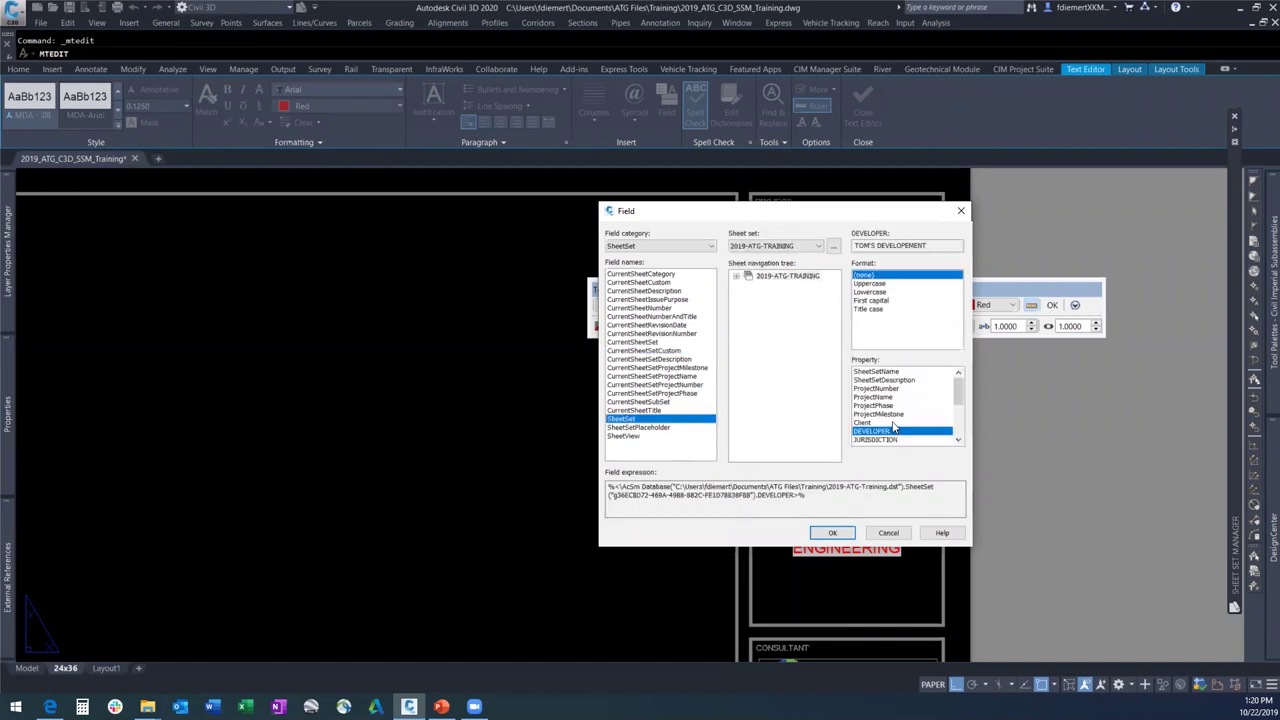
left_click_drag(883, 217, 863, 217)
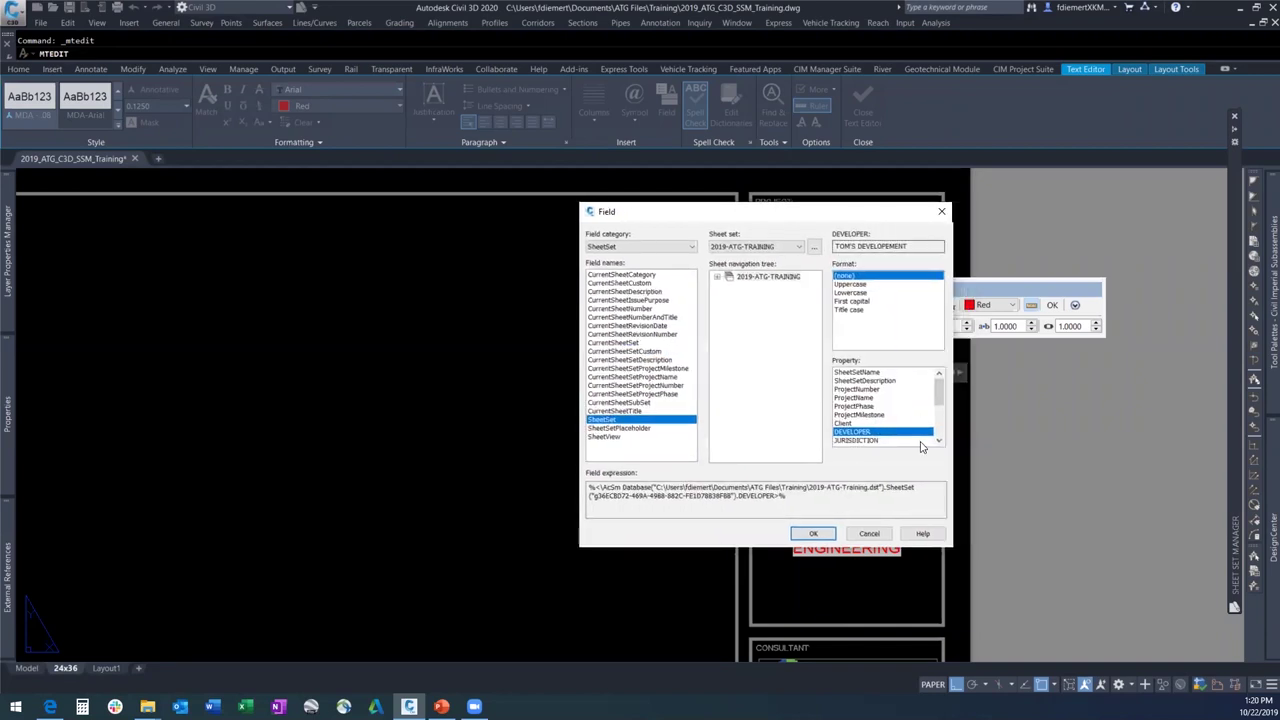
scroll(874, 410, "down", 2)
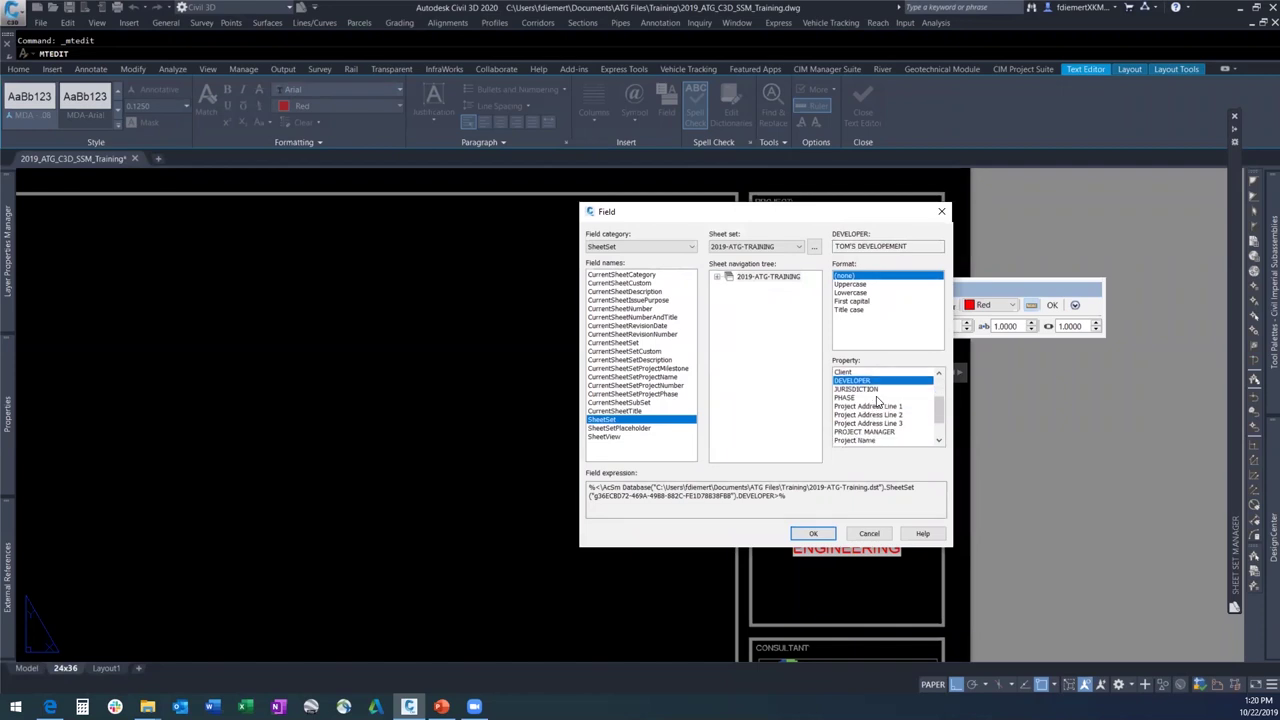
left_click(876, 406)
left_click(813, 533)
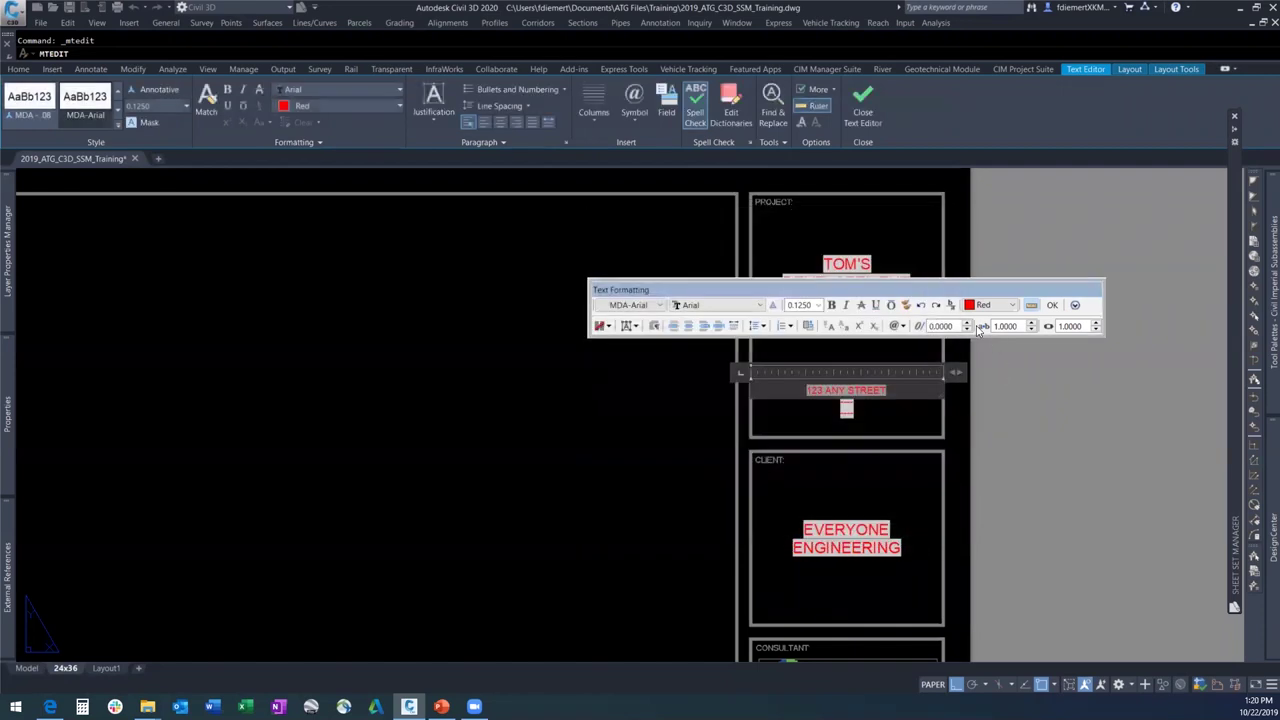
left_click(1053, 306)
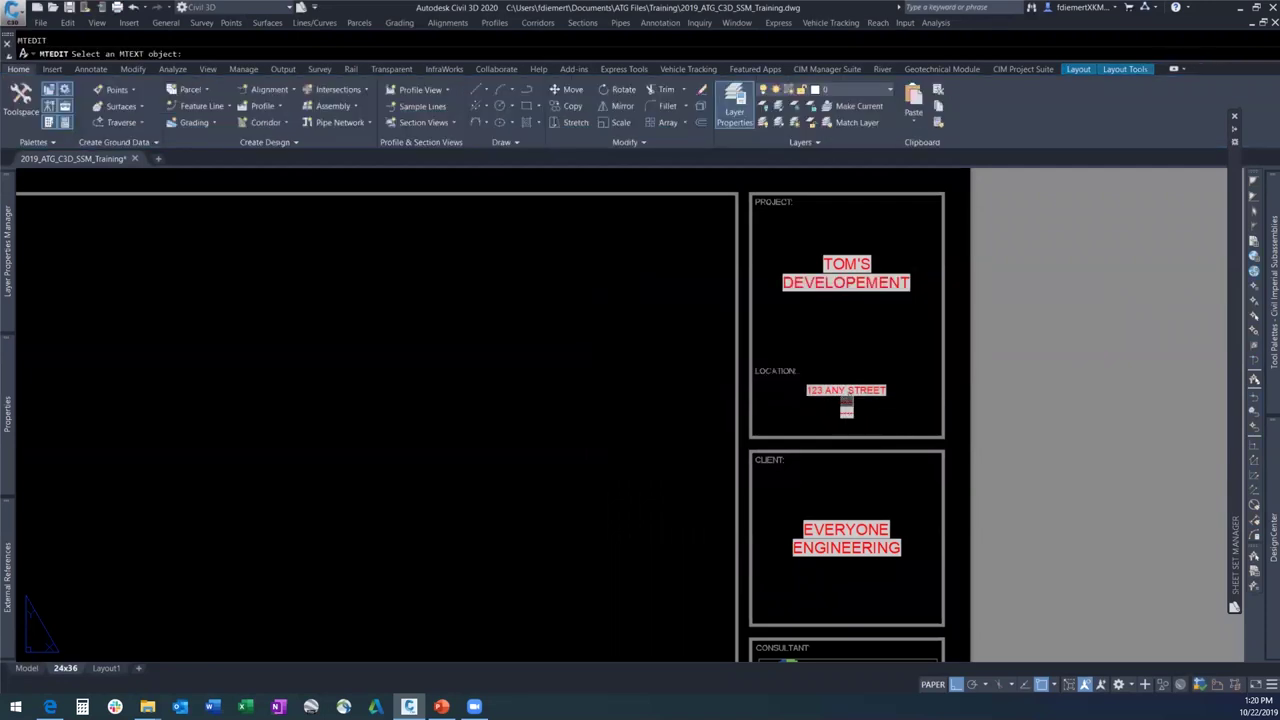
Put the SheetSet Project Address Line 2 field, CAPE CORAL, FLORIDA 33990, on the LOCATION second line.
key("Escape")
left_click(850, 392)
right_click(848, 401)
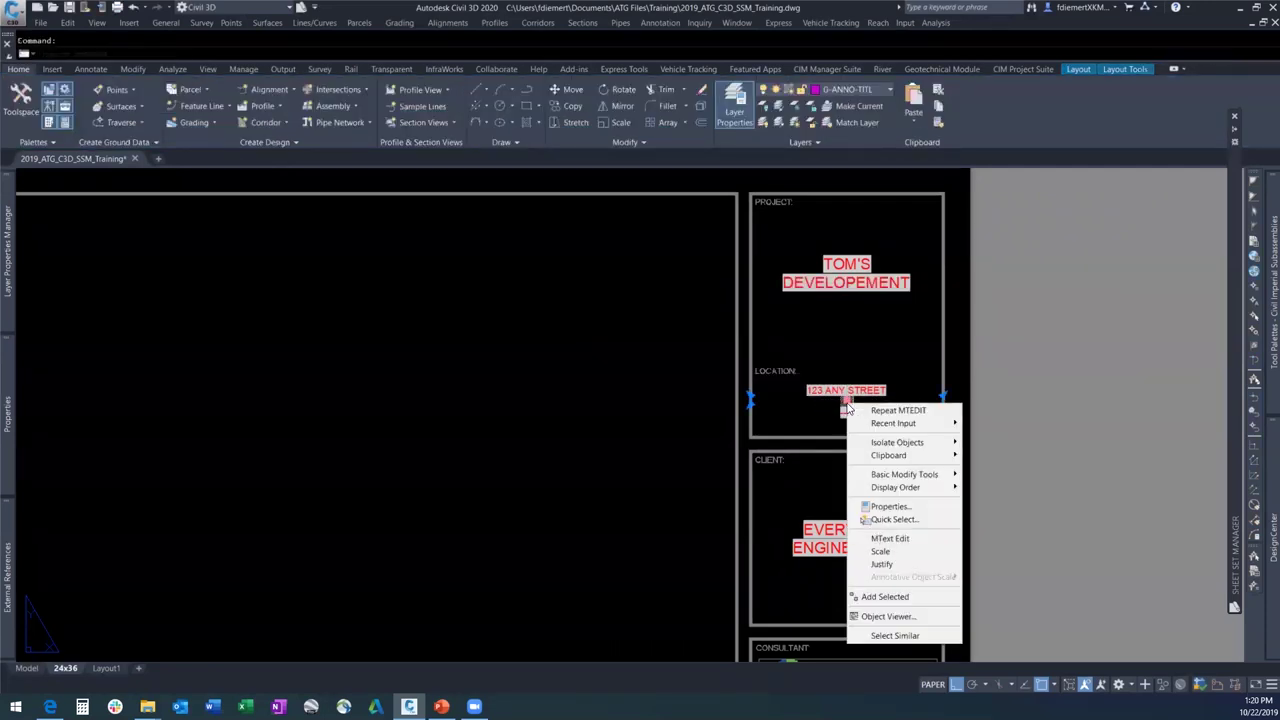
left_click(889, 538)
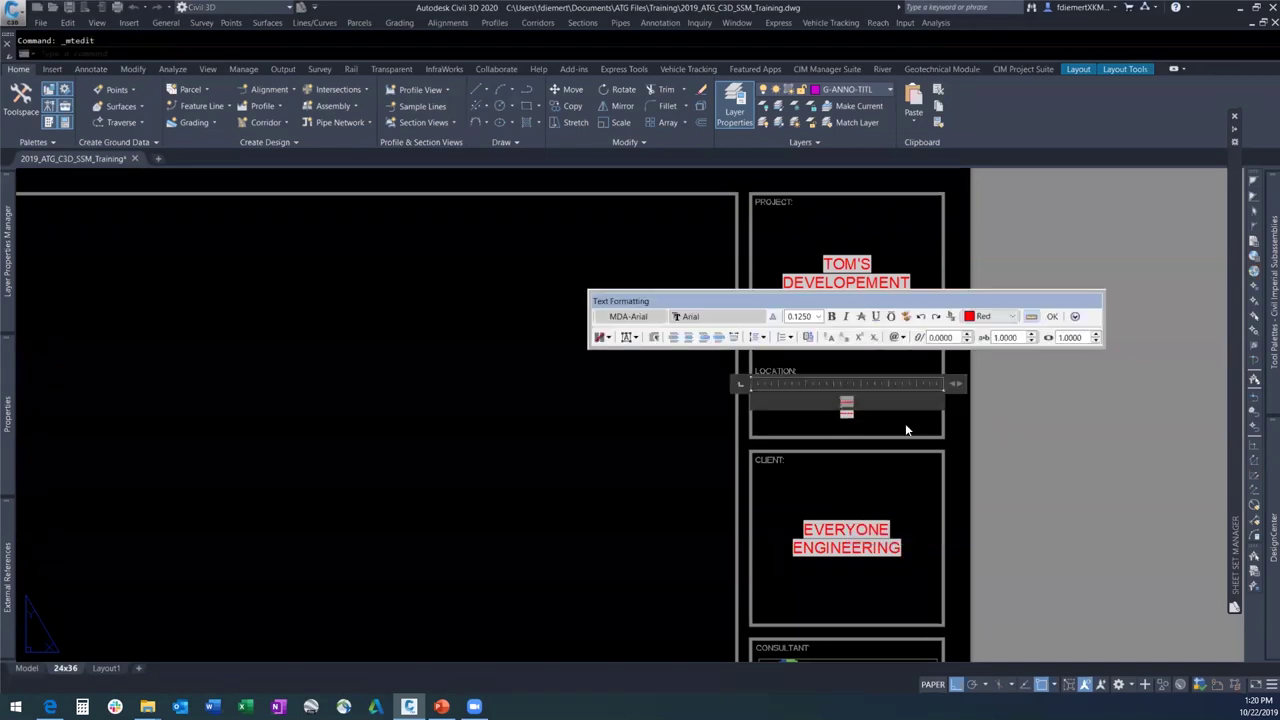
right_click(848, 404)
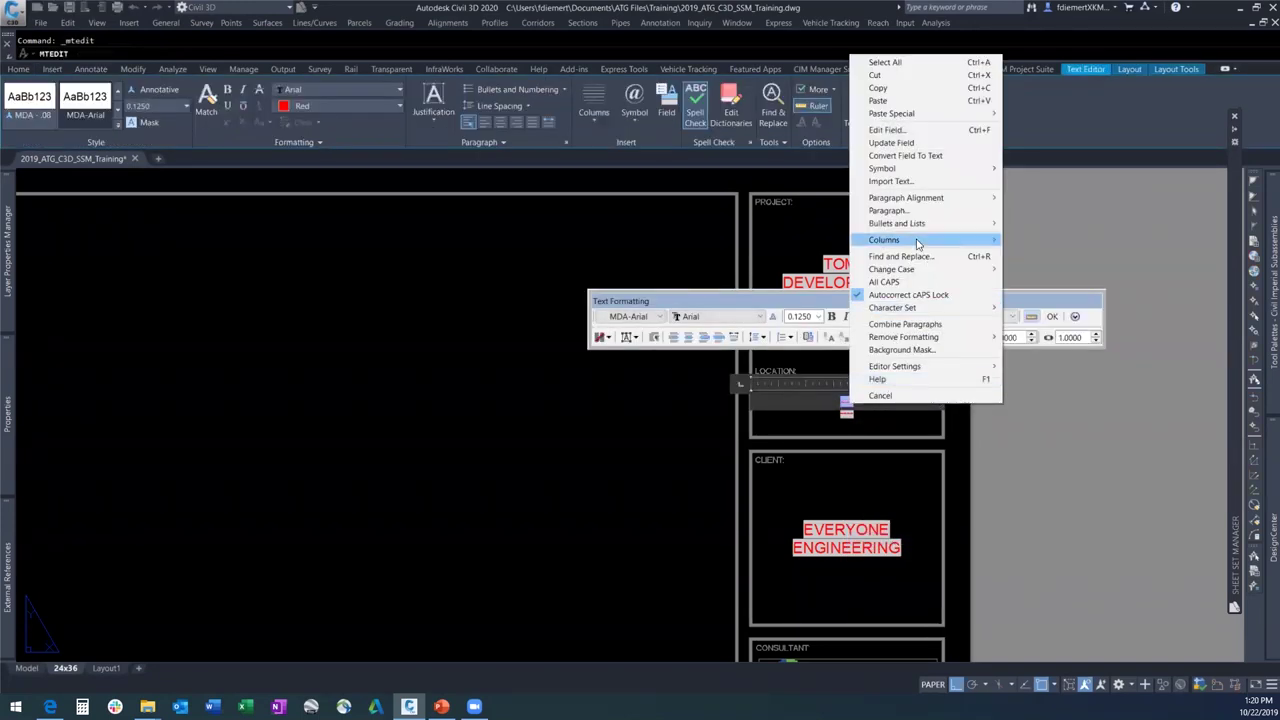
left_click(889, 130)
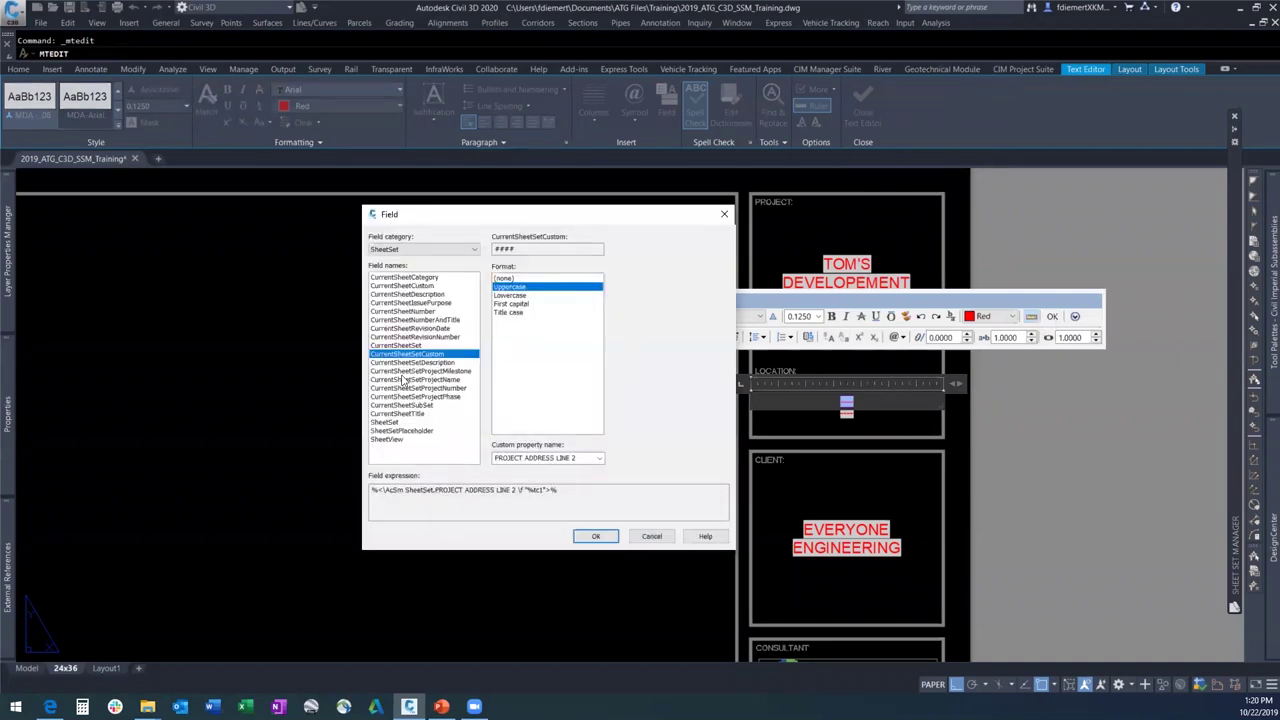
left_click(386, 423)
scroll(656, 414, "down", 2)
left_click(650, 400)
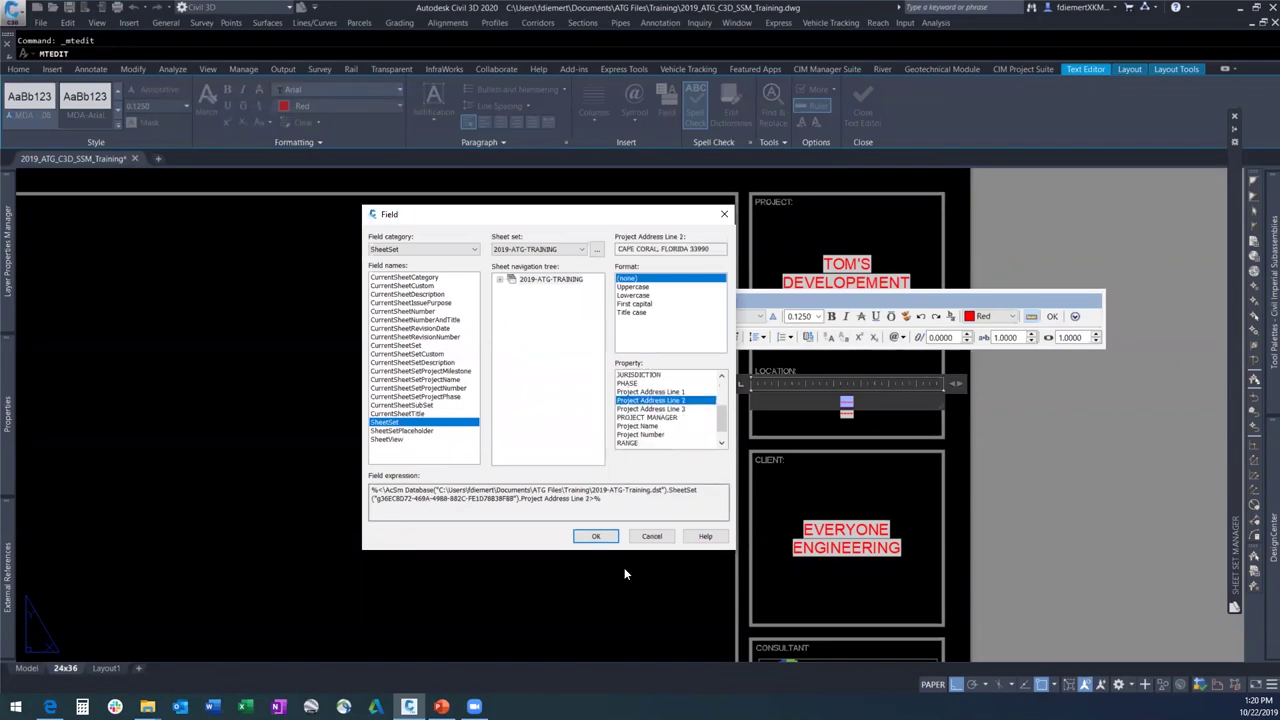
left_click(596, 537)
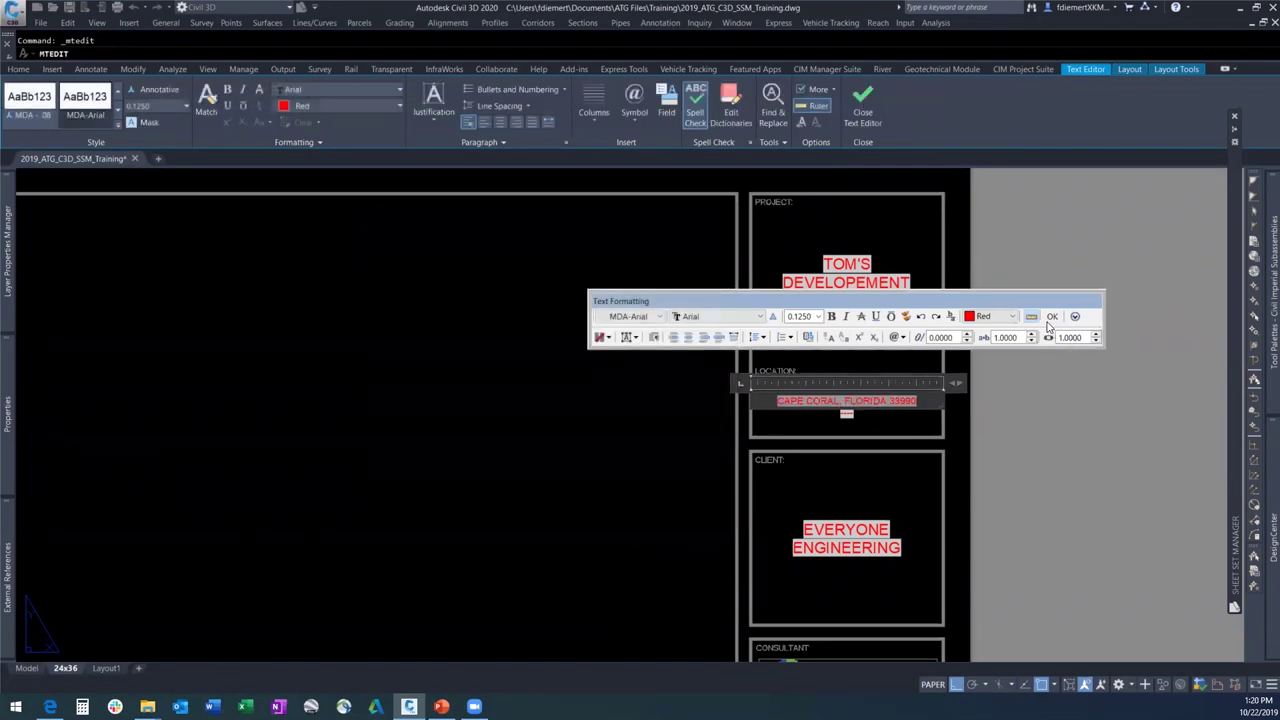
left_click(1052, 316)
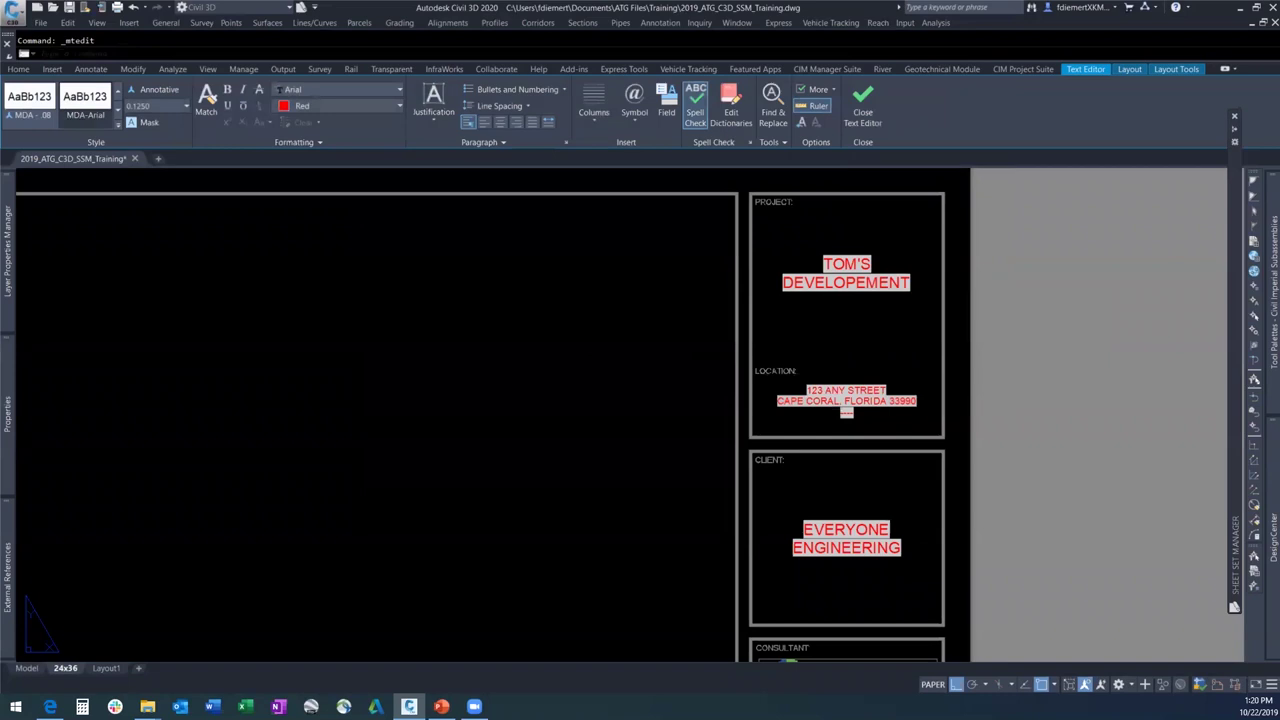
Start editing the third address line's field, then cancel with Escape.
right_click(945, 413)
left_click(970, 214)
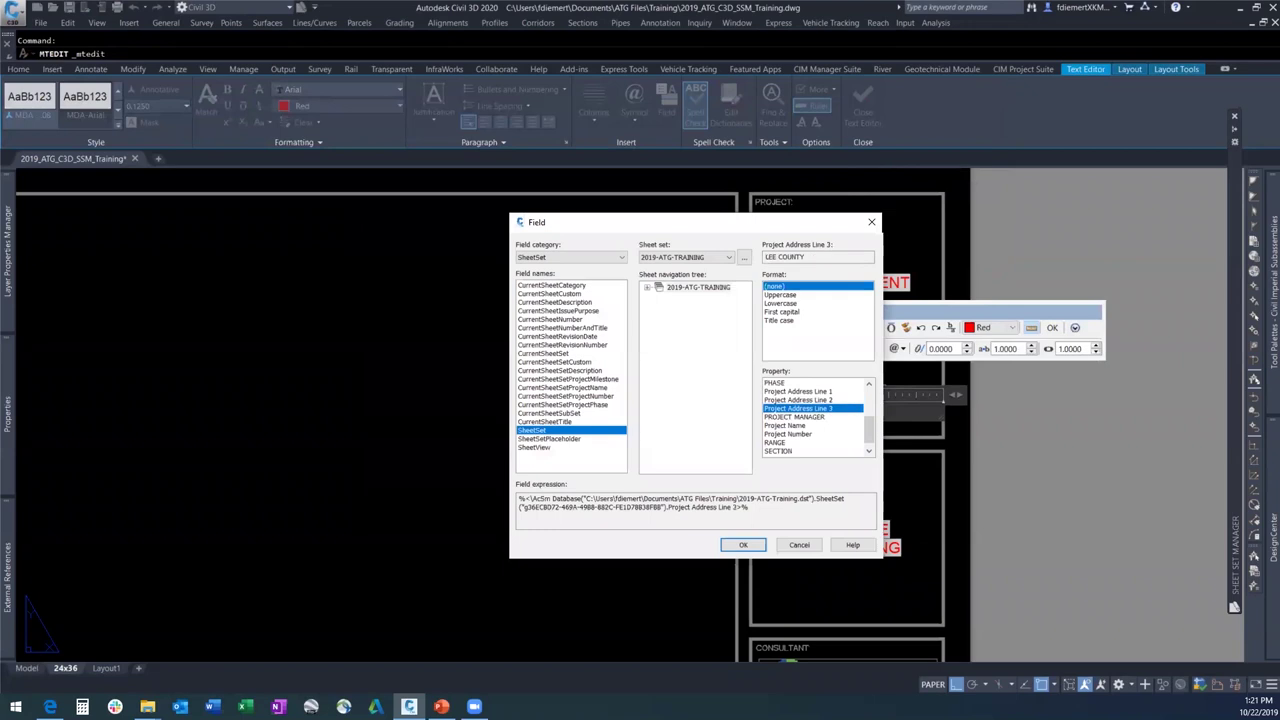
key("Escape")
key("Escape")
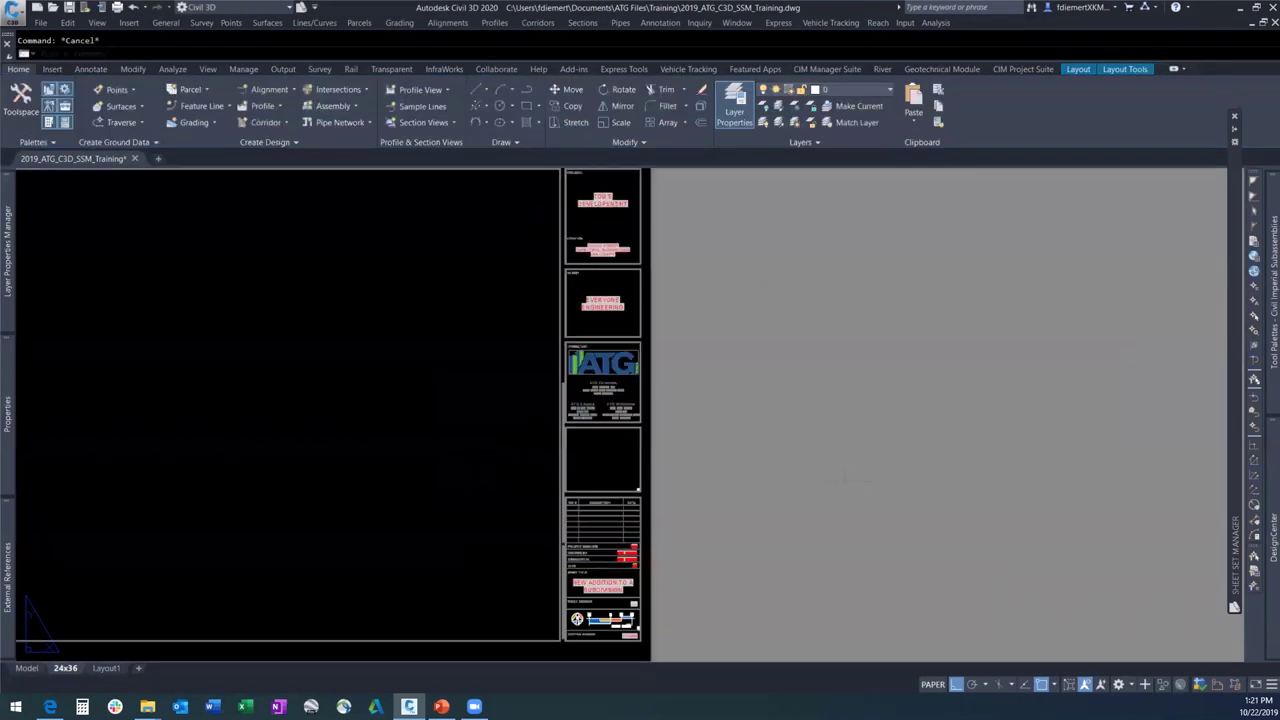
Zoom to the whole 24x36 sheet and show the 2019-ATG-TRAINING sheet set's Publish menu.
middle_click(848, 480)
middle_click(848, 480)
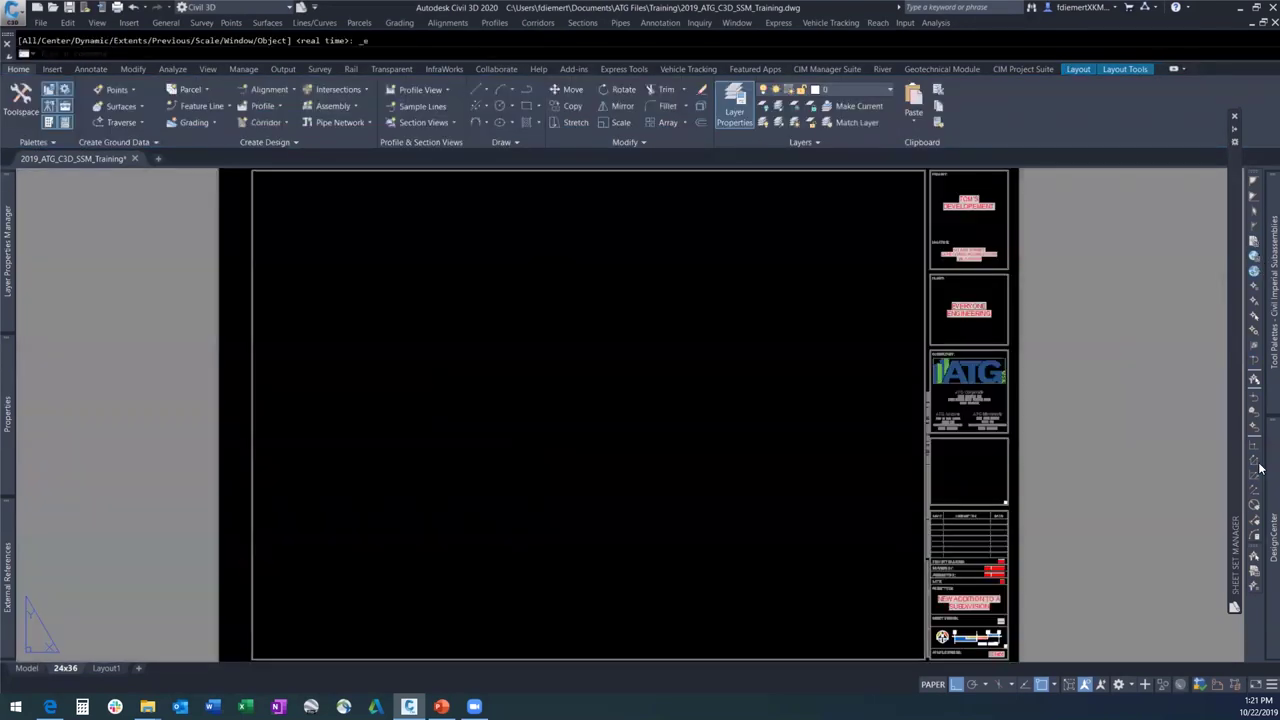
mouse_move(1260, 468)
mouse_move(1266, 530)
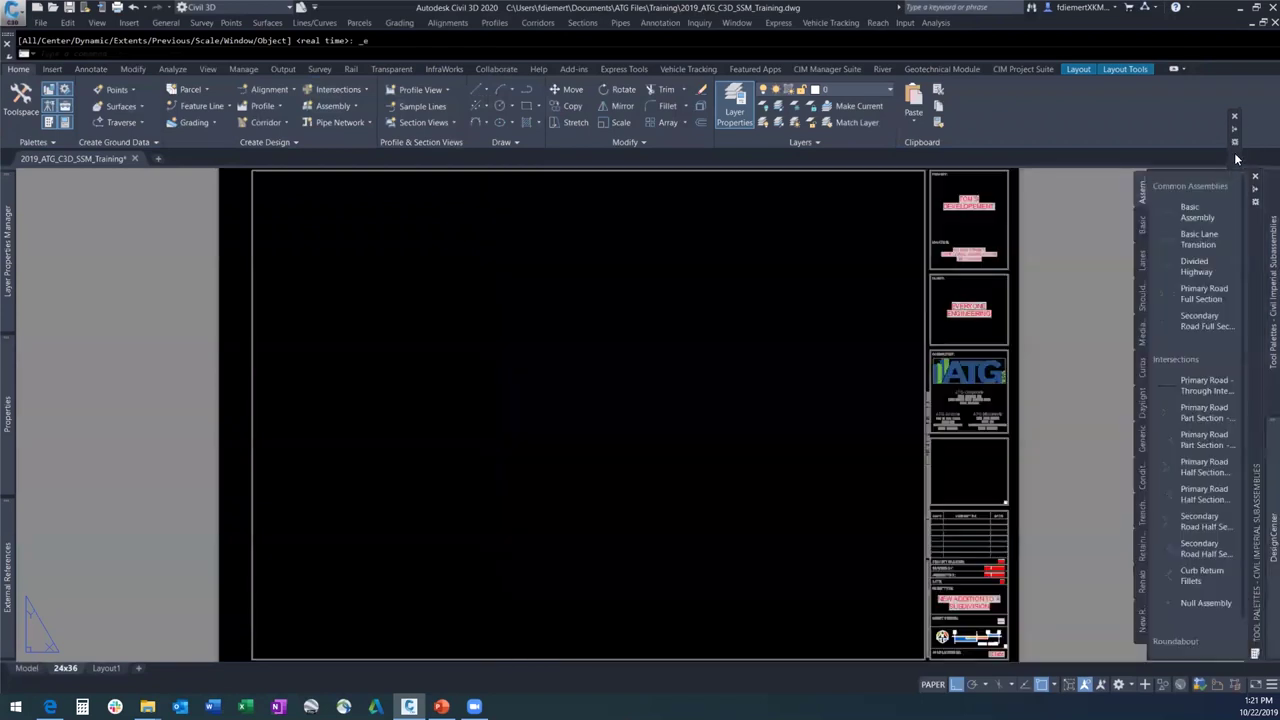
mouse_move(1033, 222)
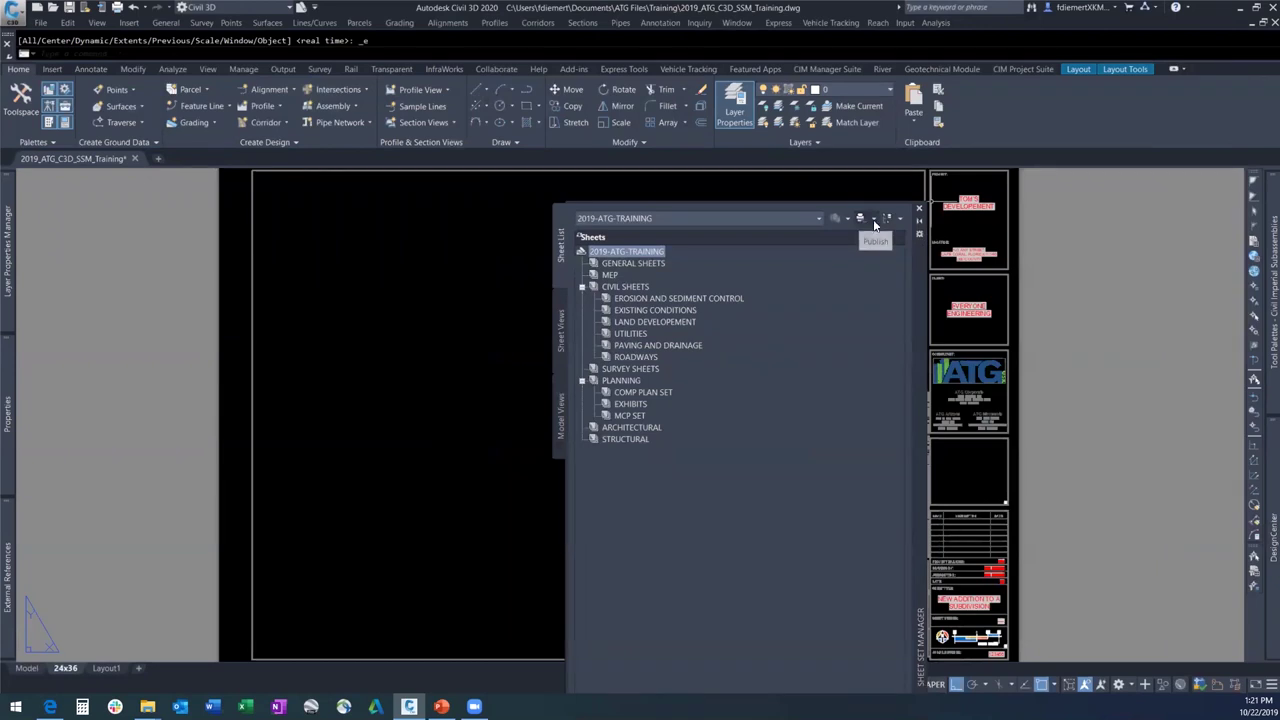
left_click(875, 222)
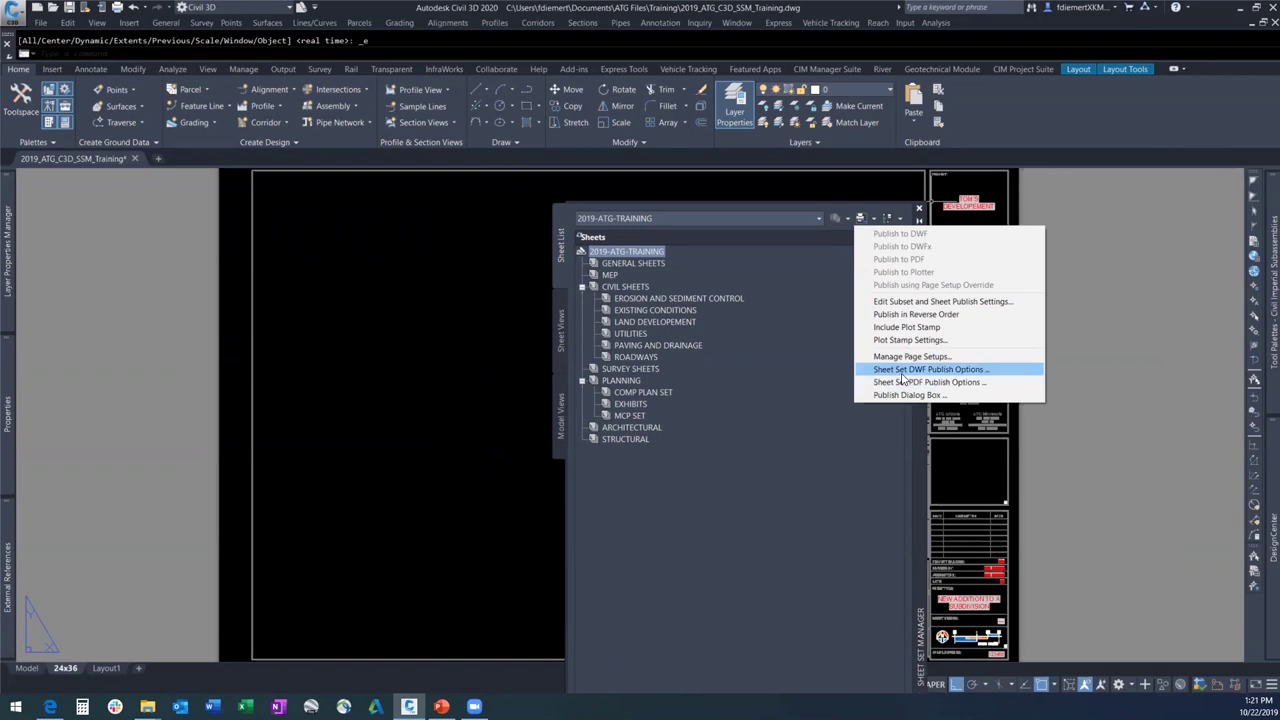
right_click(641, 256)
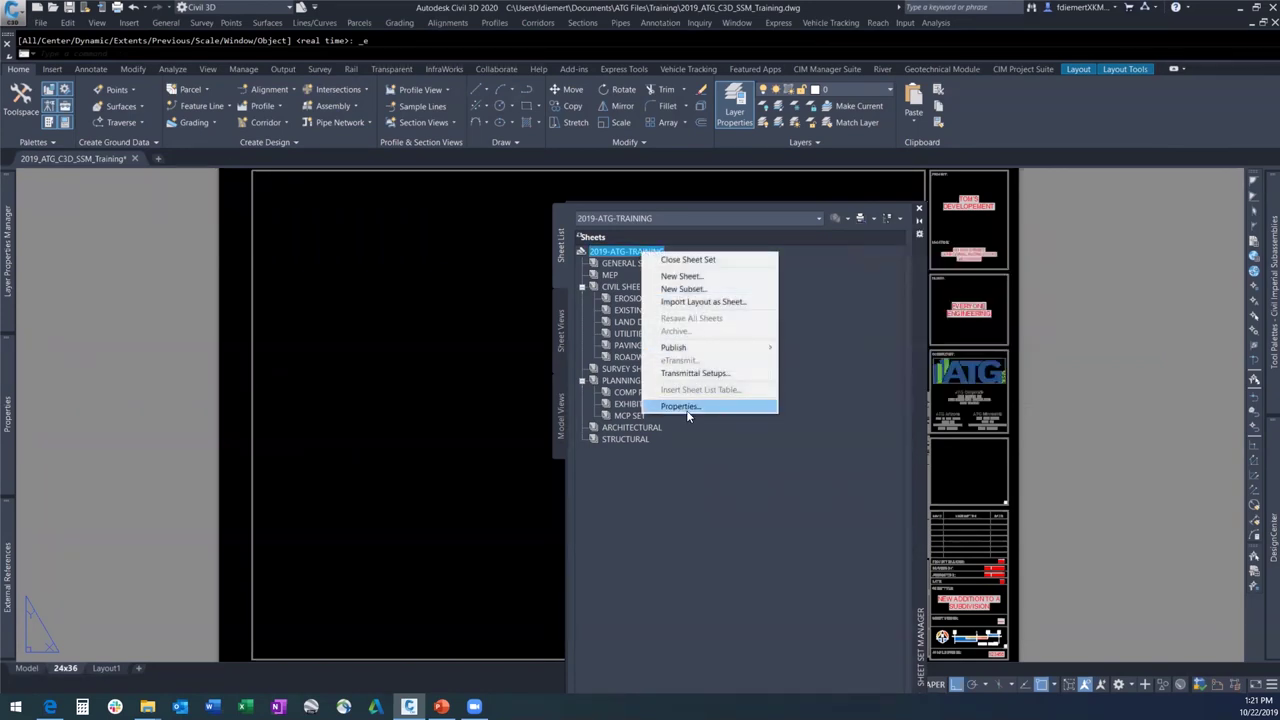
mouse_move(688, 350)
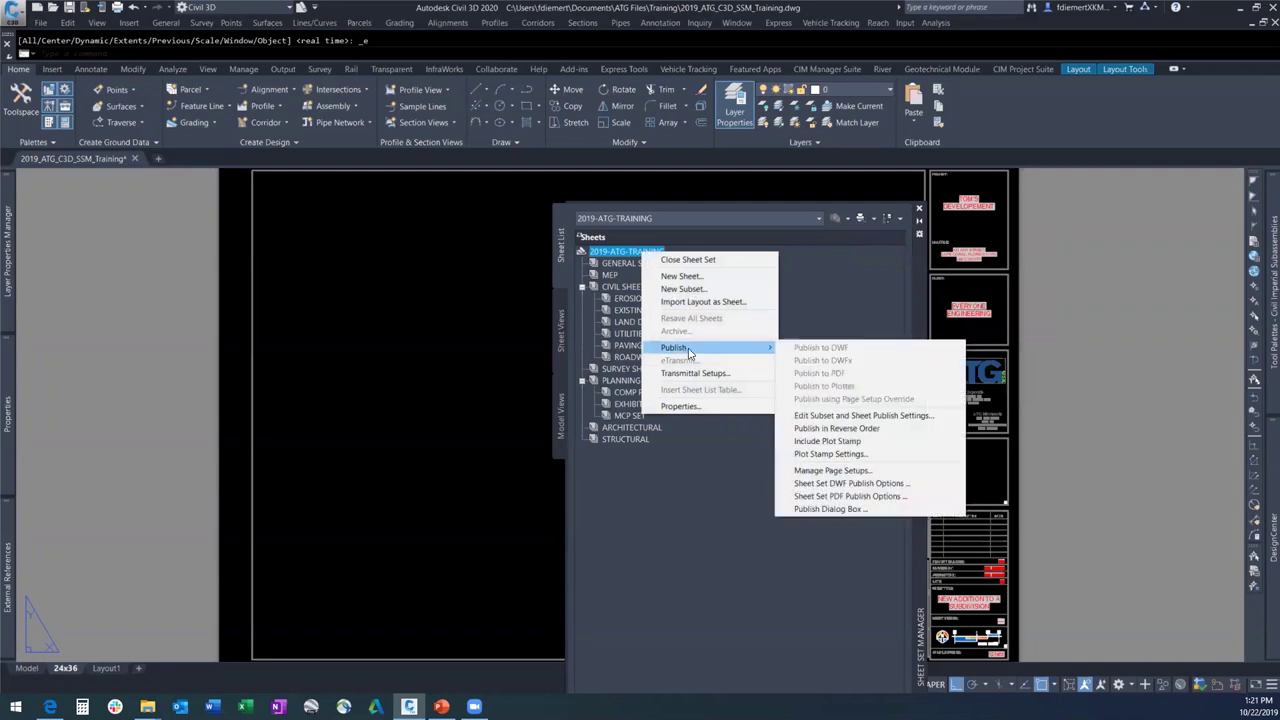
Verify the ATG 24x36 page setup uses DWG To PDF on 24 x 36 inch landscape paper.
left_click(856, 471)
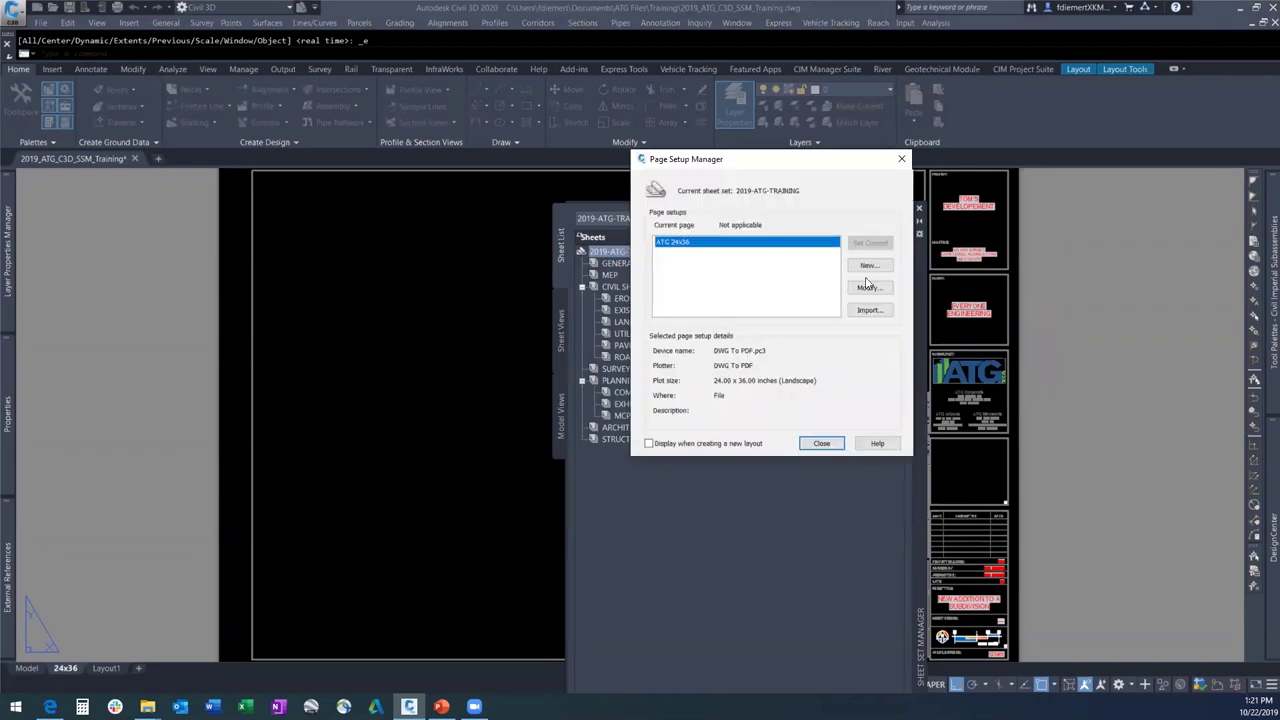
left_click(868, 288)
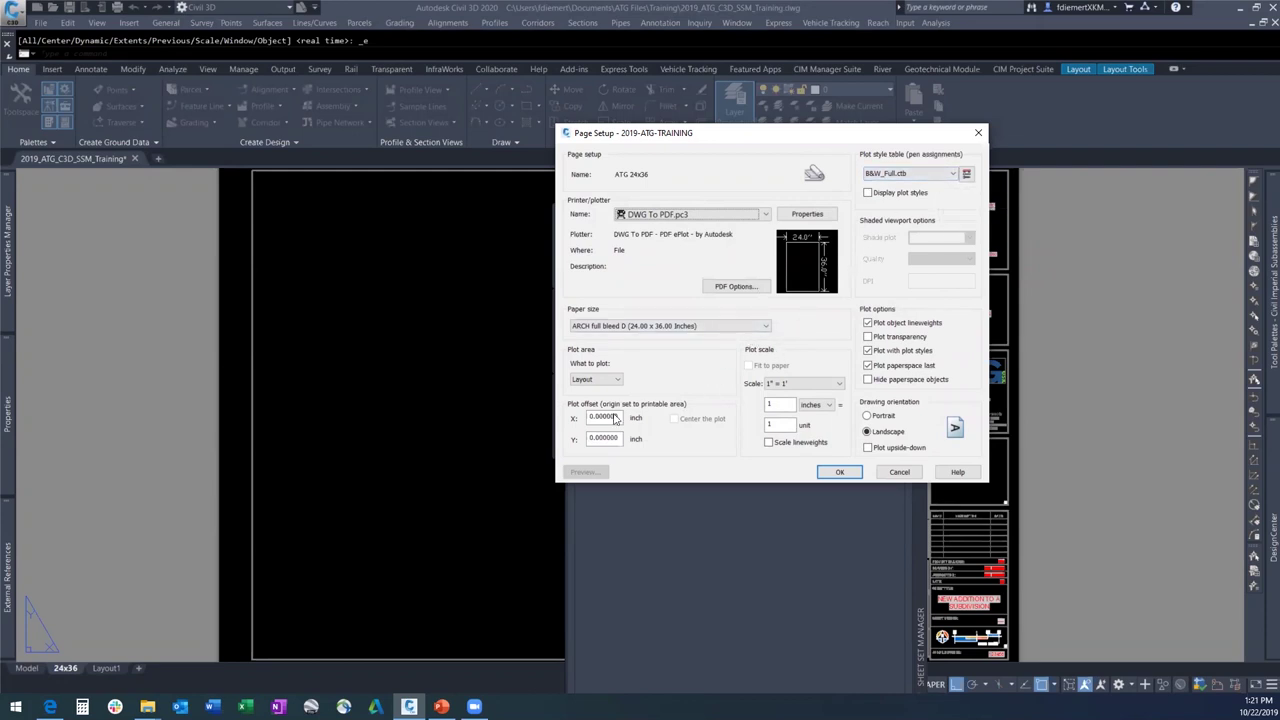
left_click(841, 473)
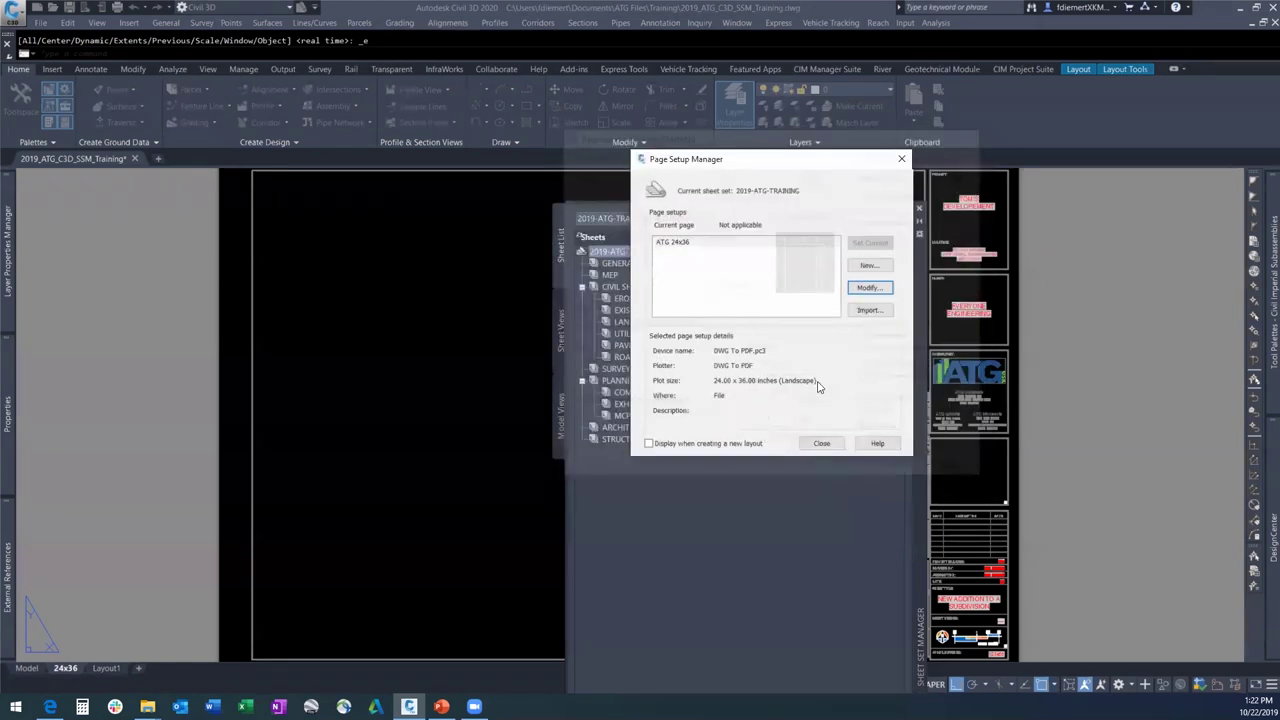
left_click(821, 444)
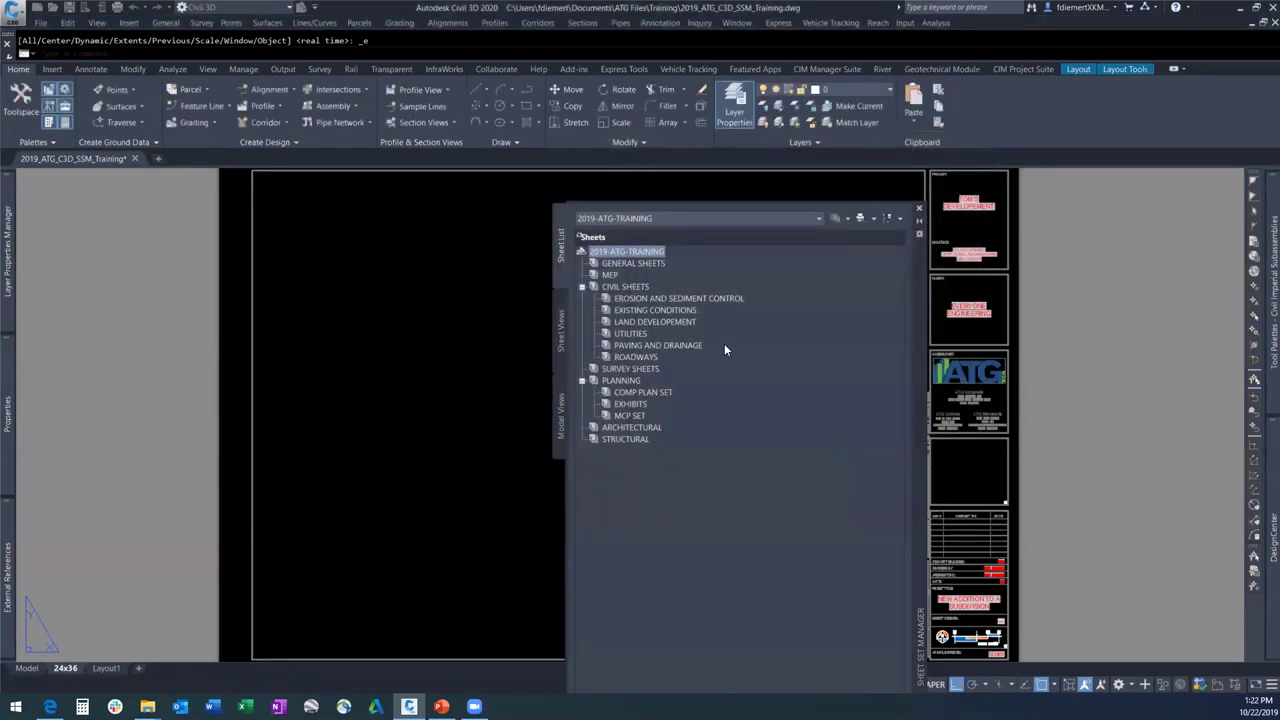
Accept Sheet Set PDF Publish Options: multi-sheet file, 300 dpi vector, 150 dpi raster, bookmarks.
right_click(656, 250)
mouse_move(760, 348)
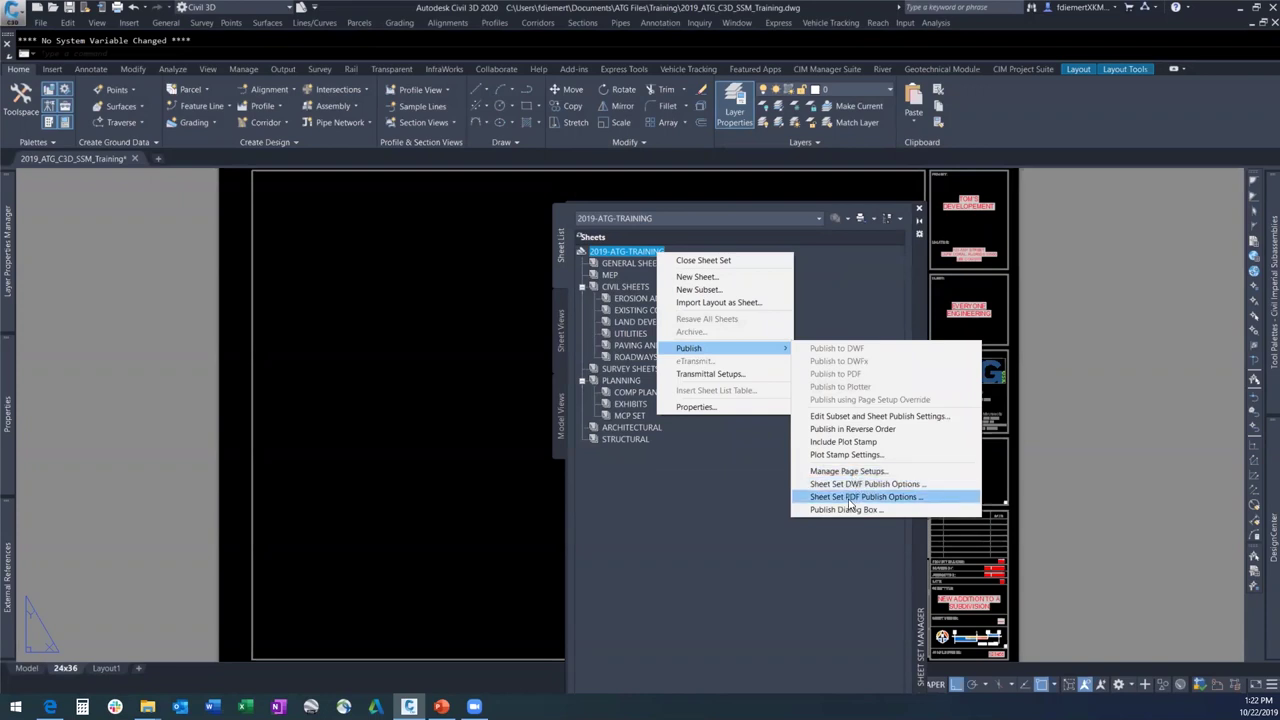
left_click(852, 497)
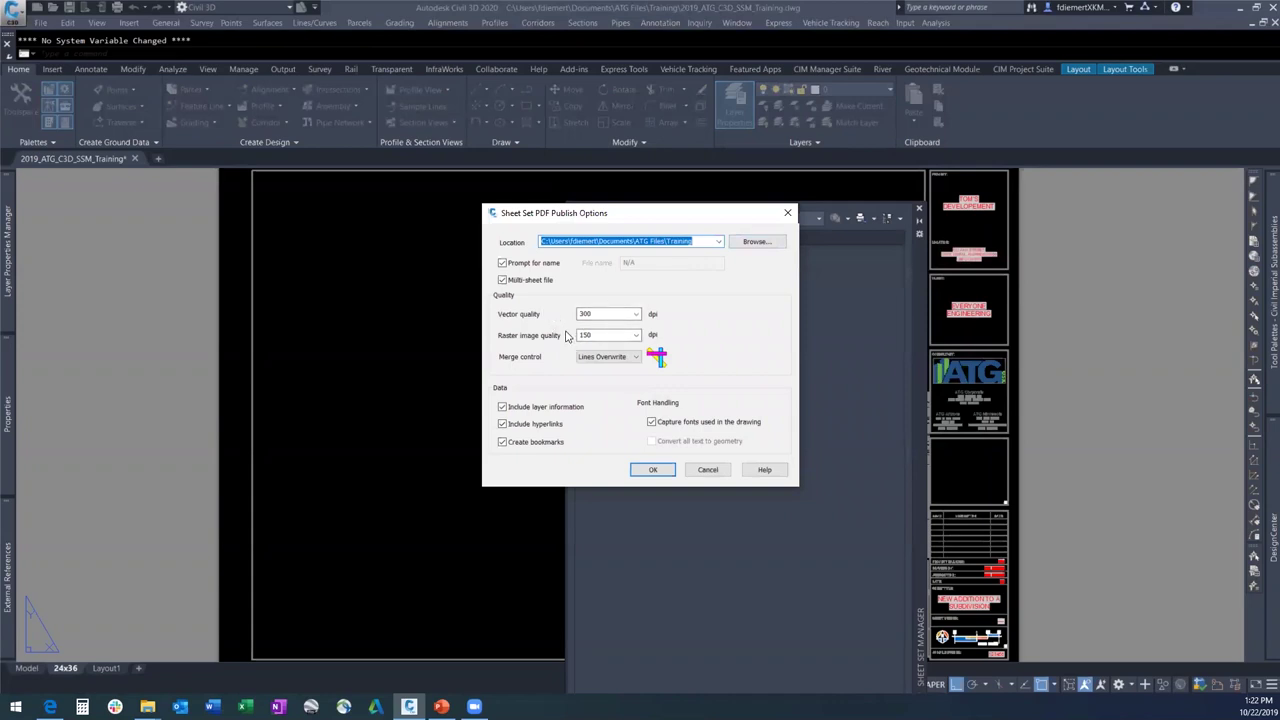
left_click(651, 471)
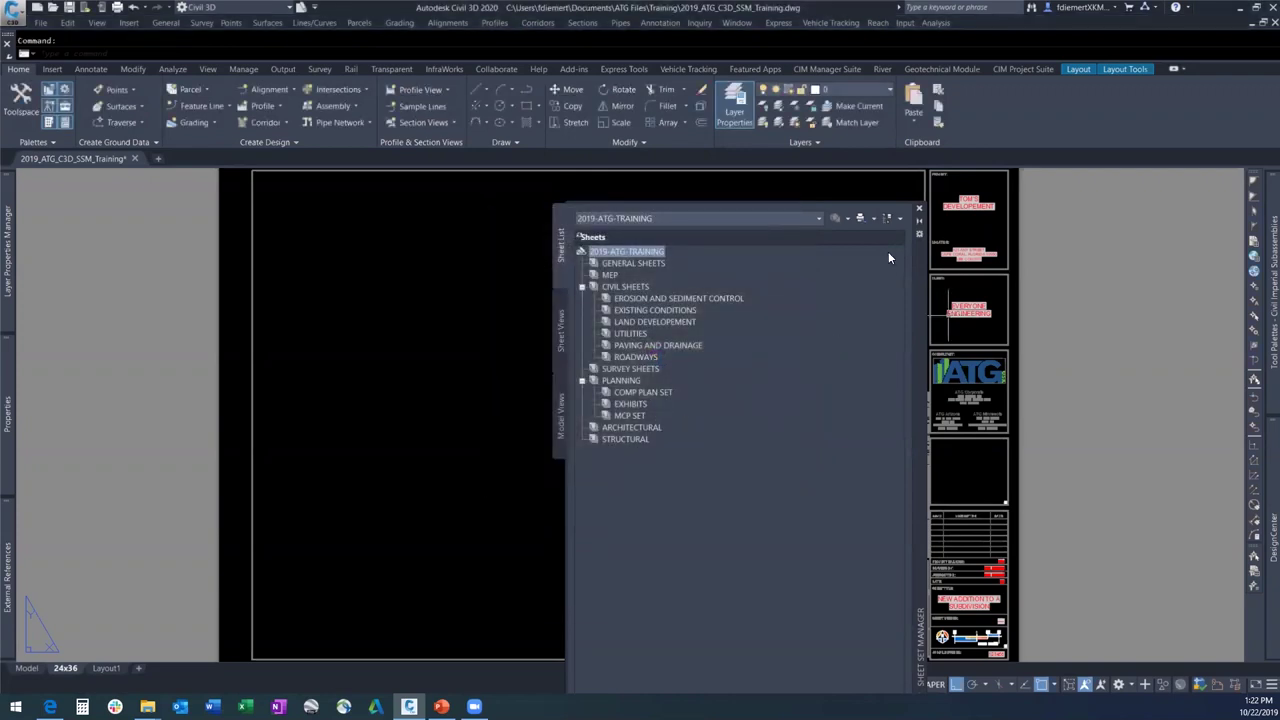
Dock the Sheet Set Manager to the side and bring up the 24x36 layout's context menu.
left_click_drag(916, 289, 920, 243)
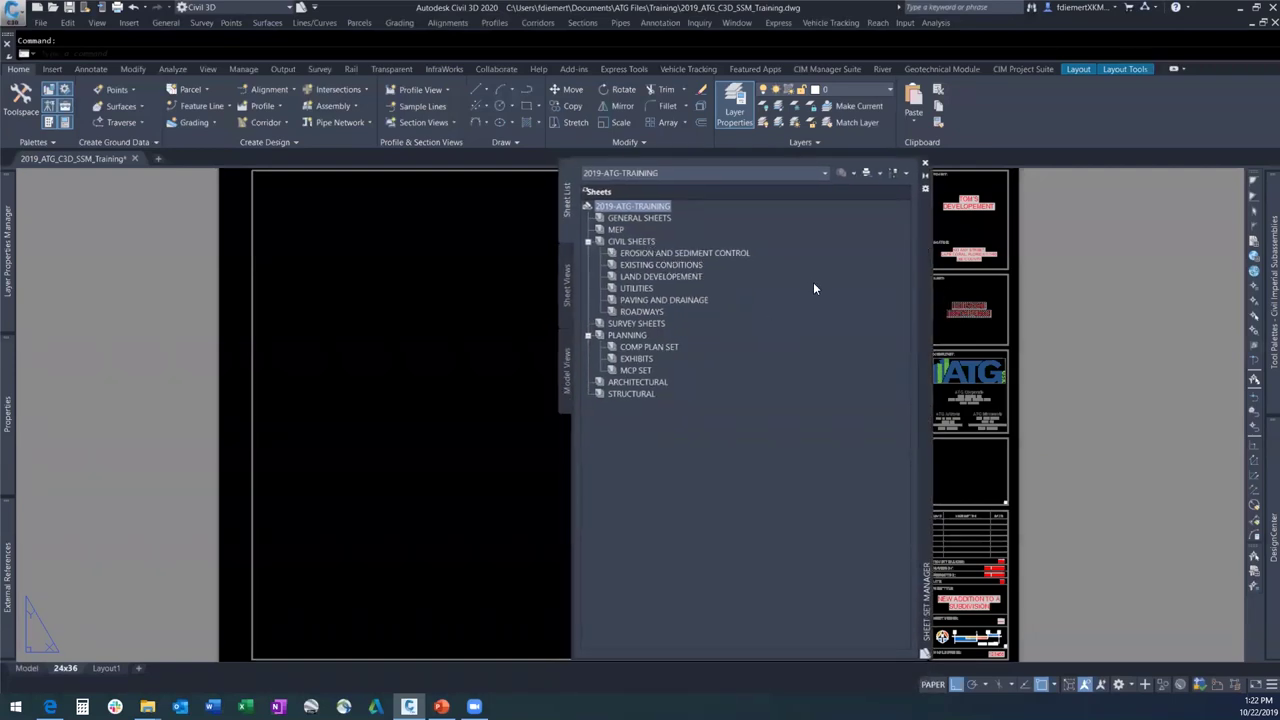
right_click(926, 299)
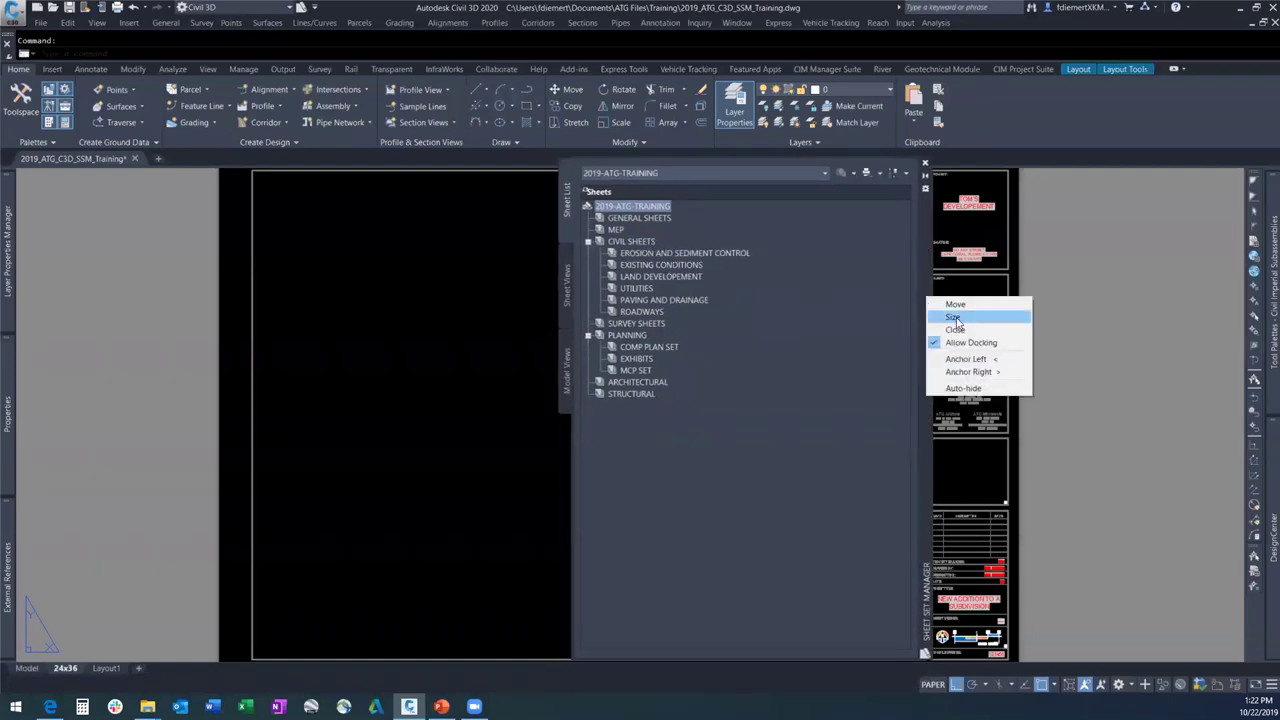
left_click(988, 373)
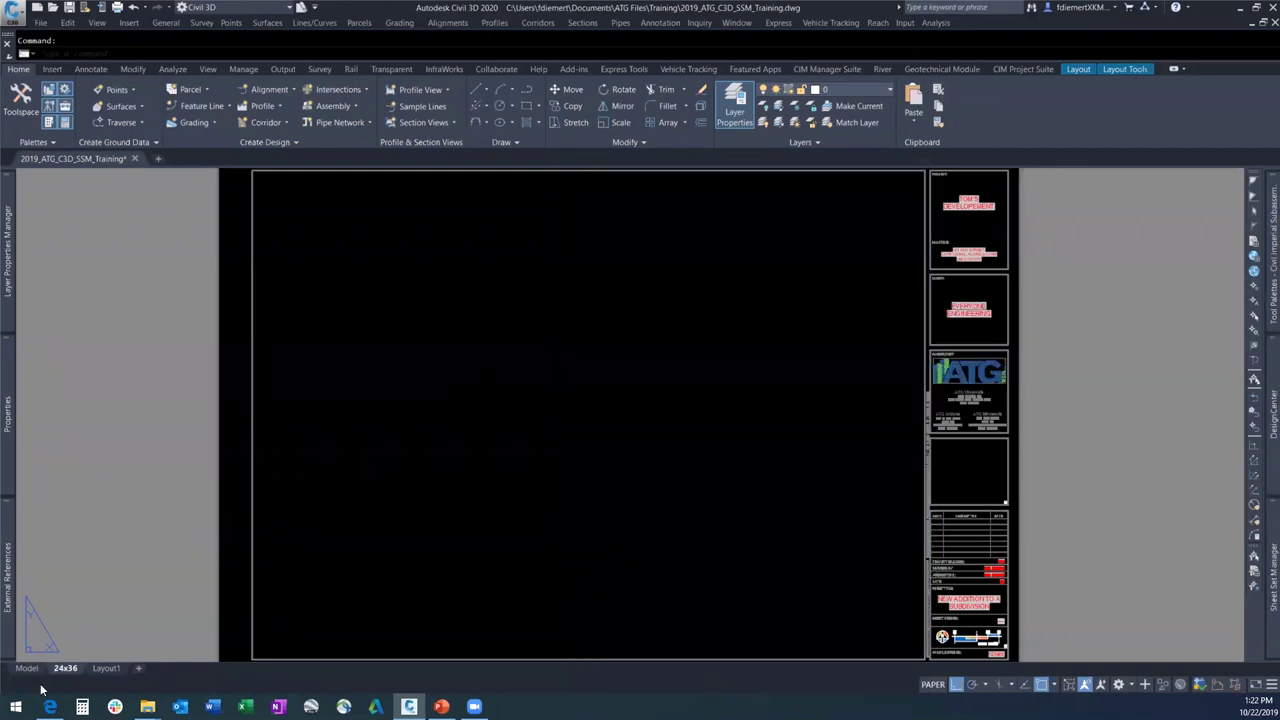
right_click(72, 671)
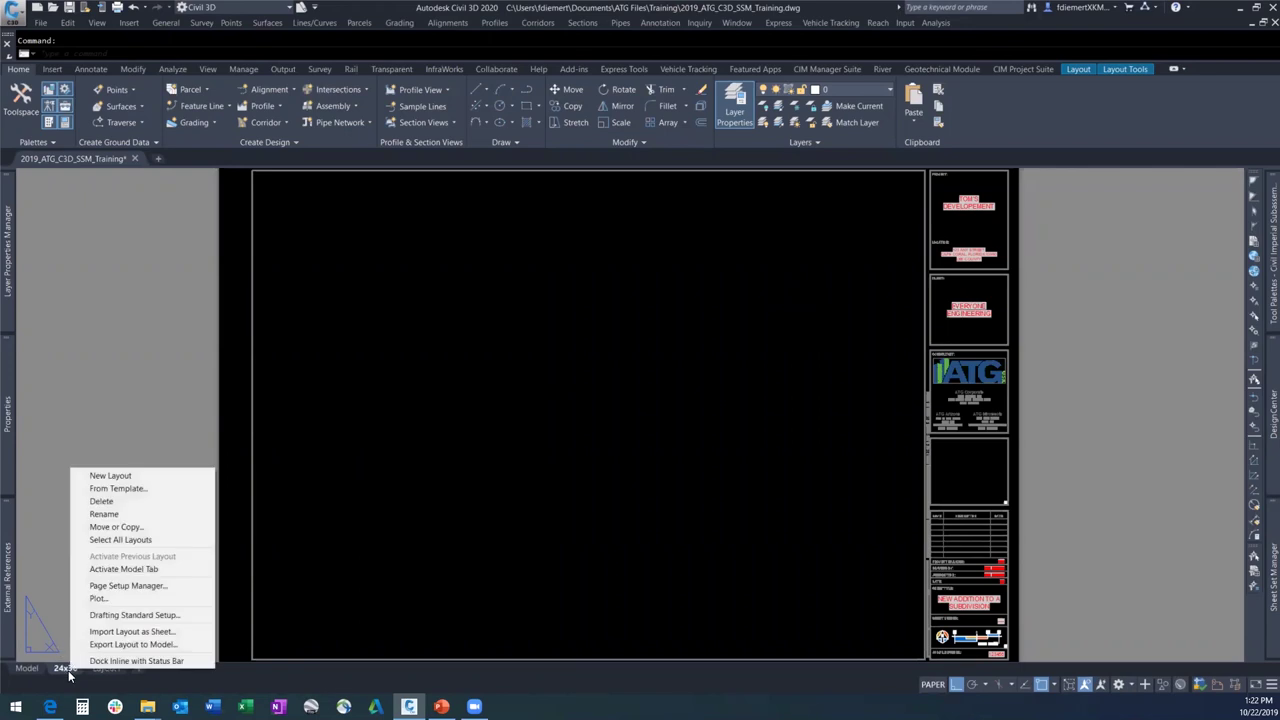
Insert the 24x36 layout from Documents > ATG Files > Training > 2019_ATG_C3D_Base.dwt.
left_click(134, 490)
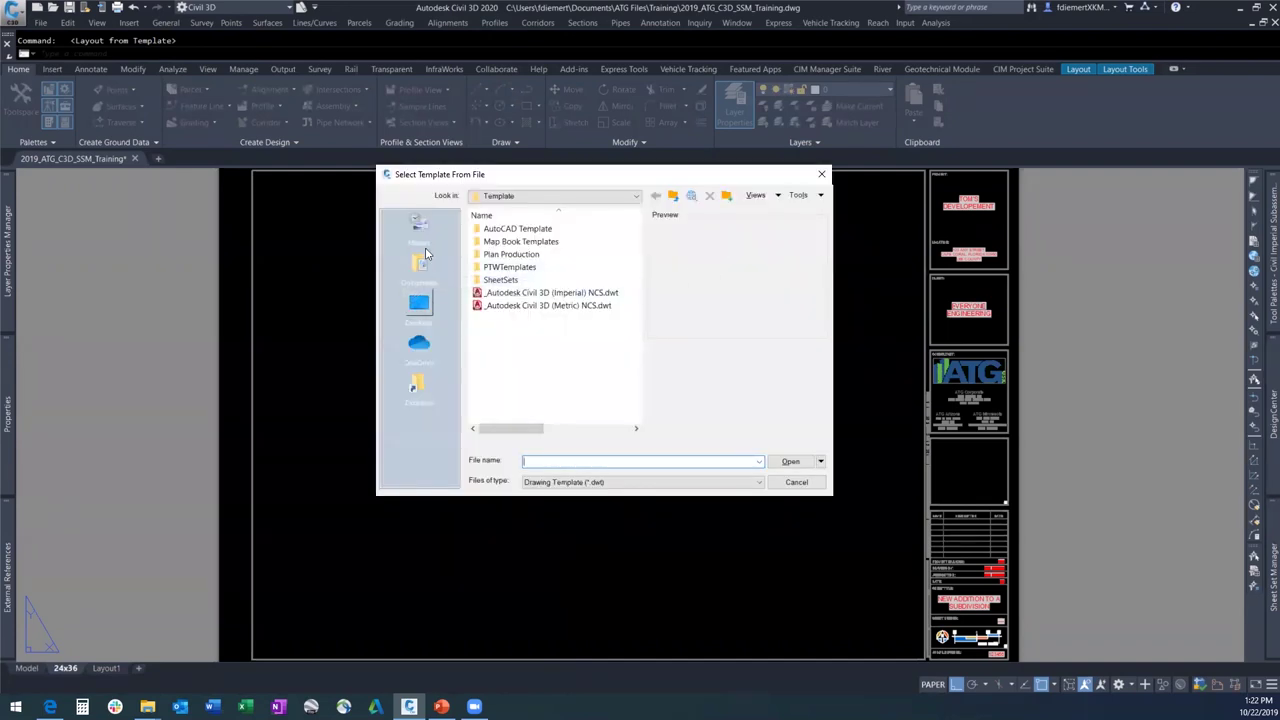
left_click(420, 262)
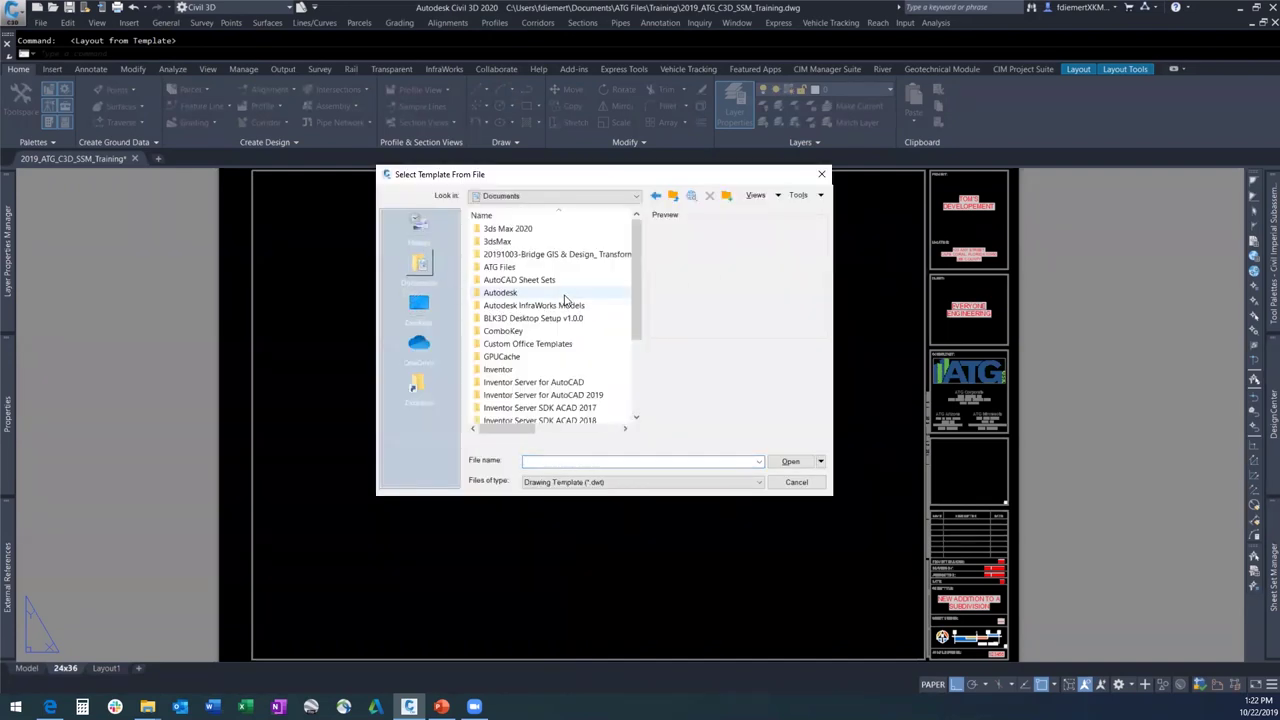
double_click(502, 268)
double_click(524, 268)
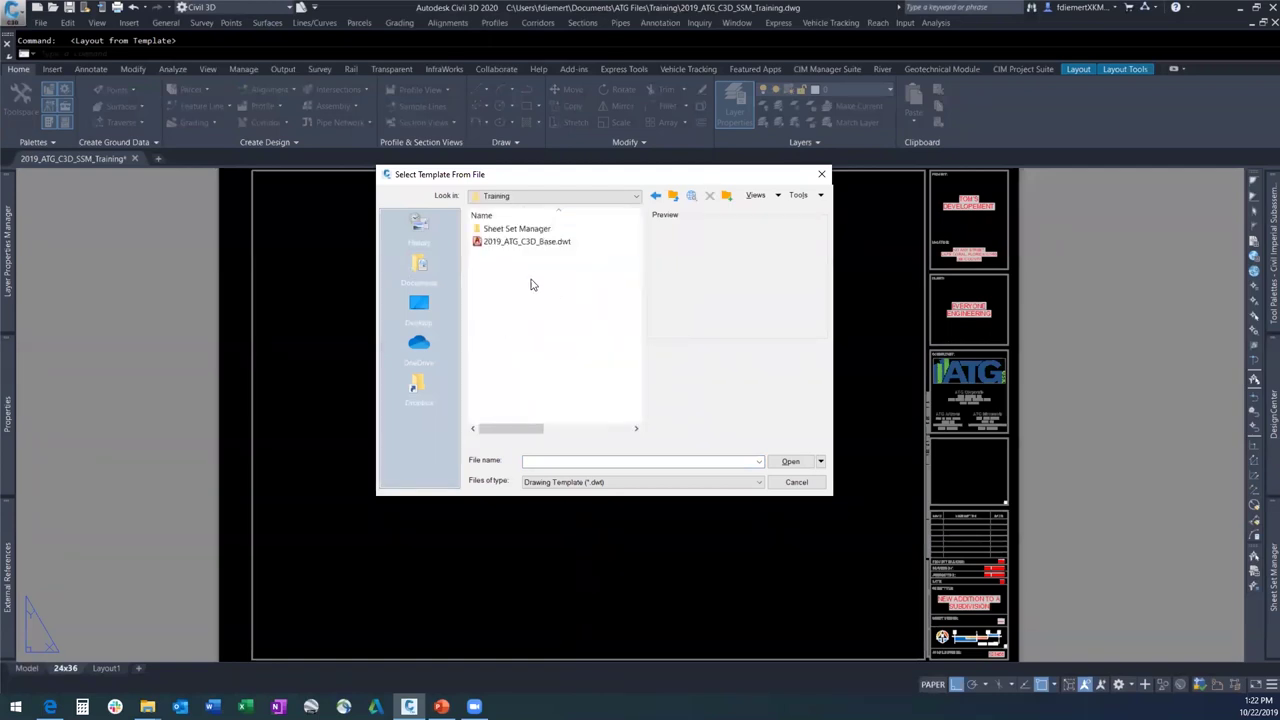
left_click(522, 242)
left_click(789, 462)
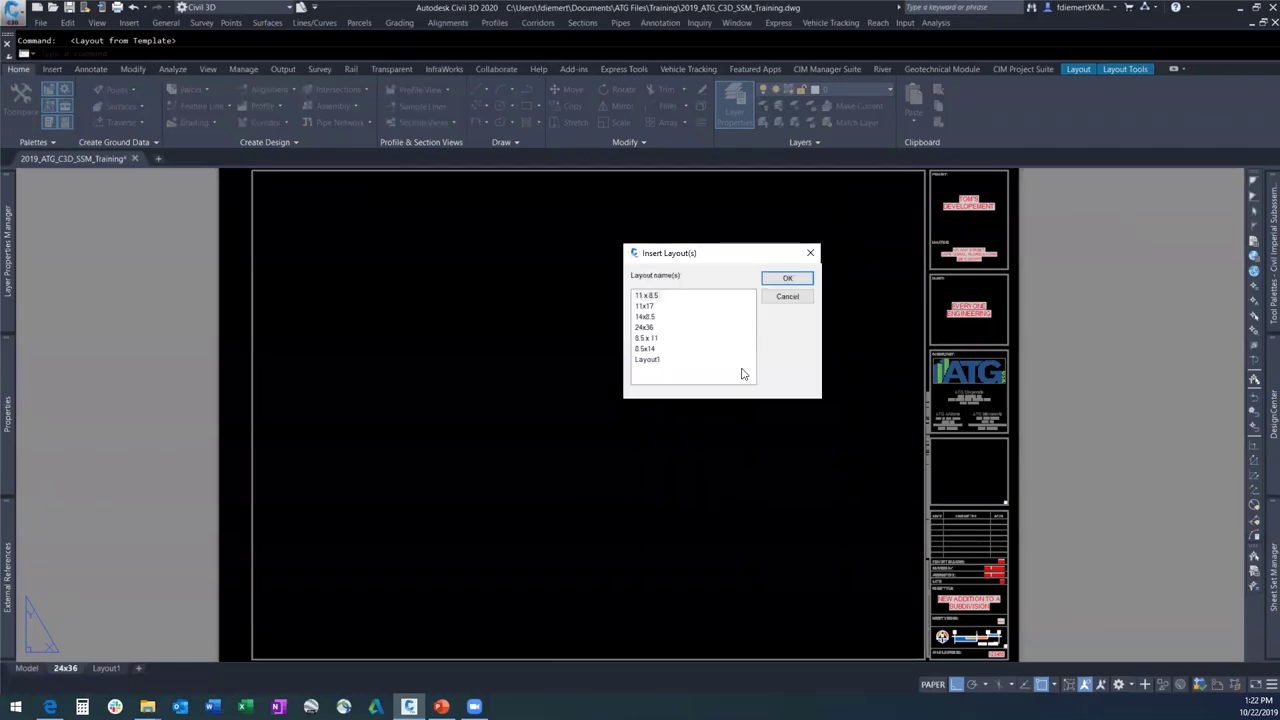
left_click(645, 328)
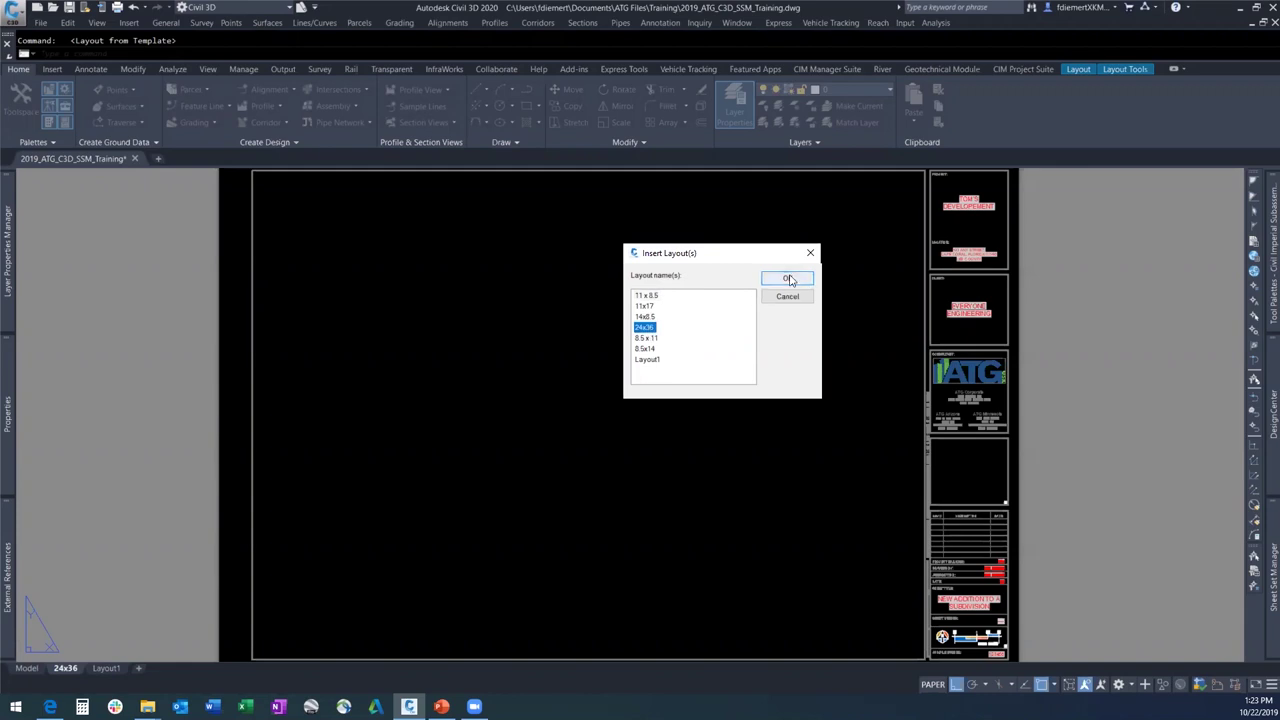
left_click(787, 280)
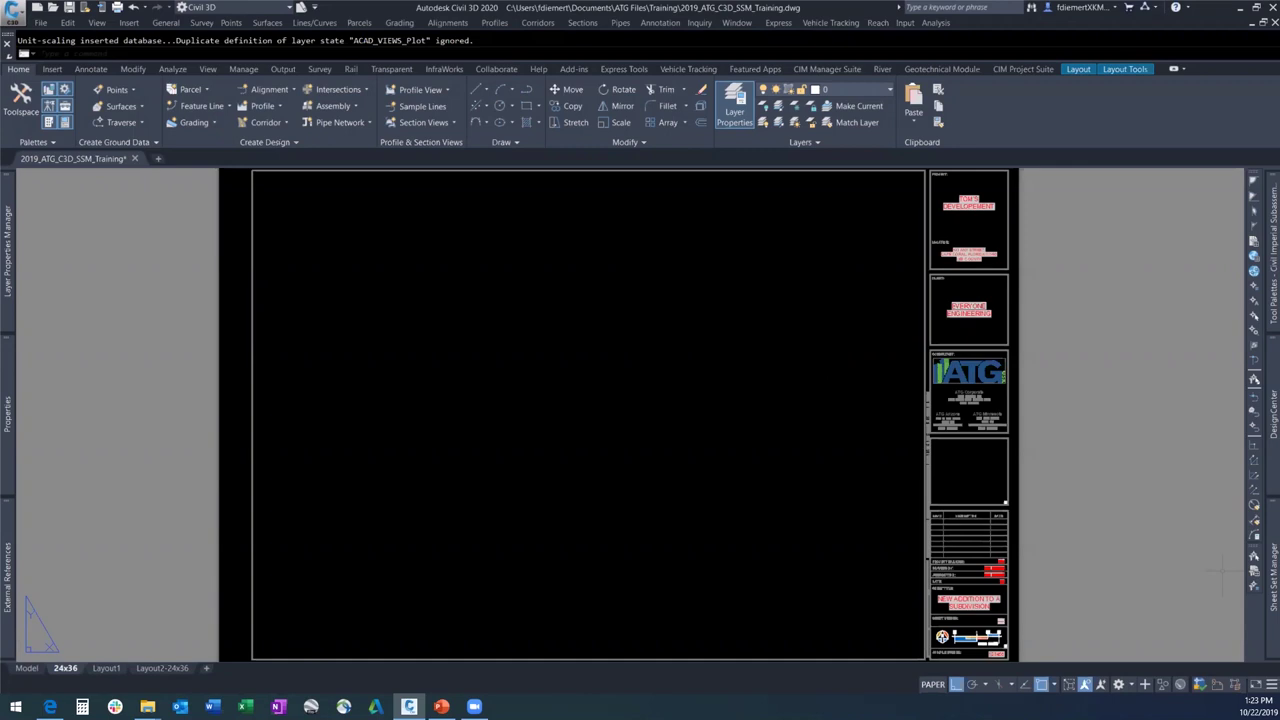
Return to Civil 3D and expand the 2019-ATG-TRAINING sheet list in Sheet Set Manager.
key("super+e")
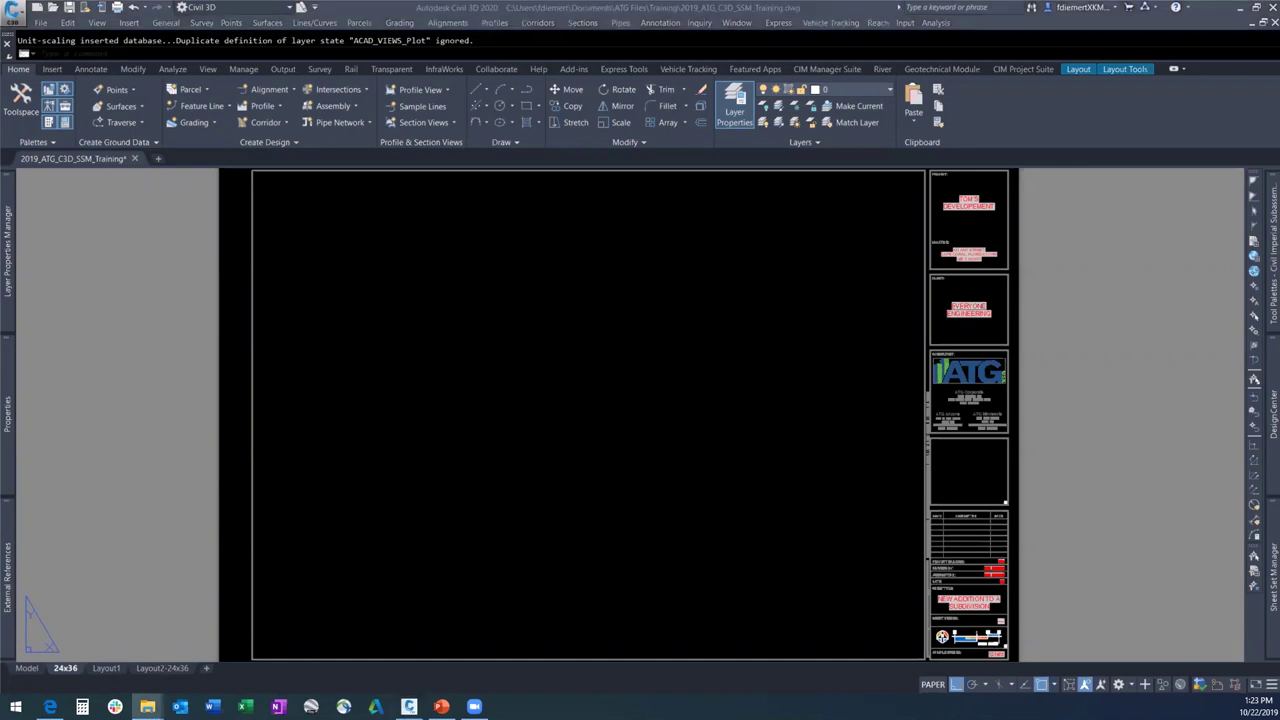
key("alt+Tab")
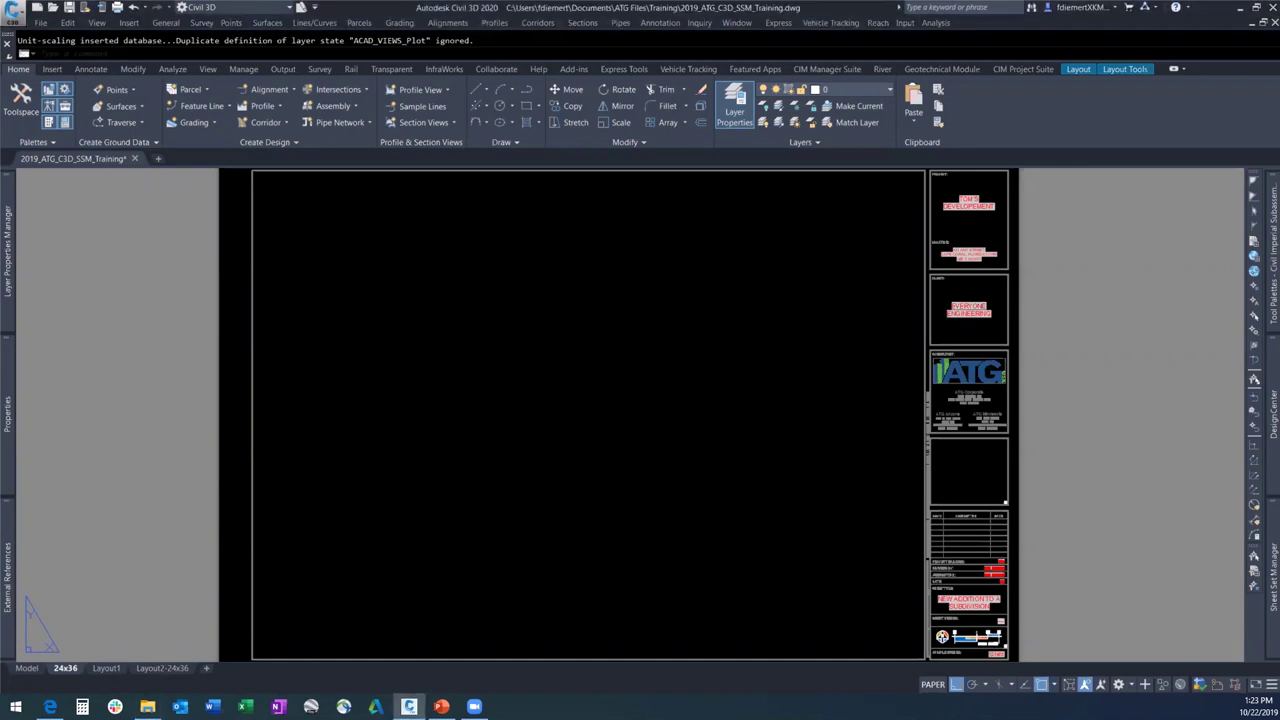
key("alt+Tab")
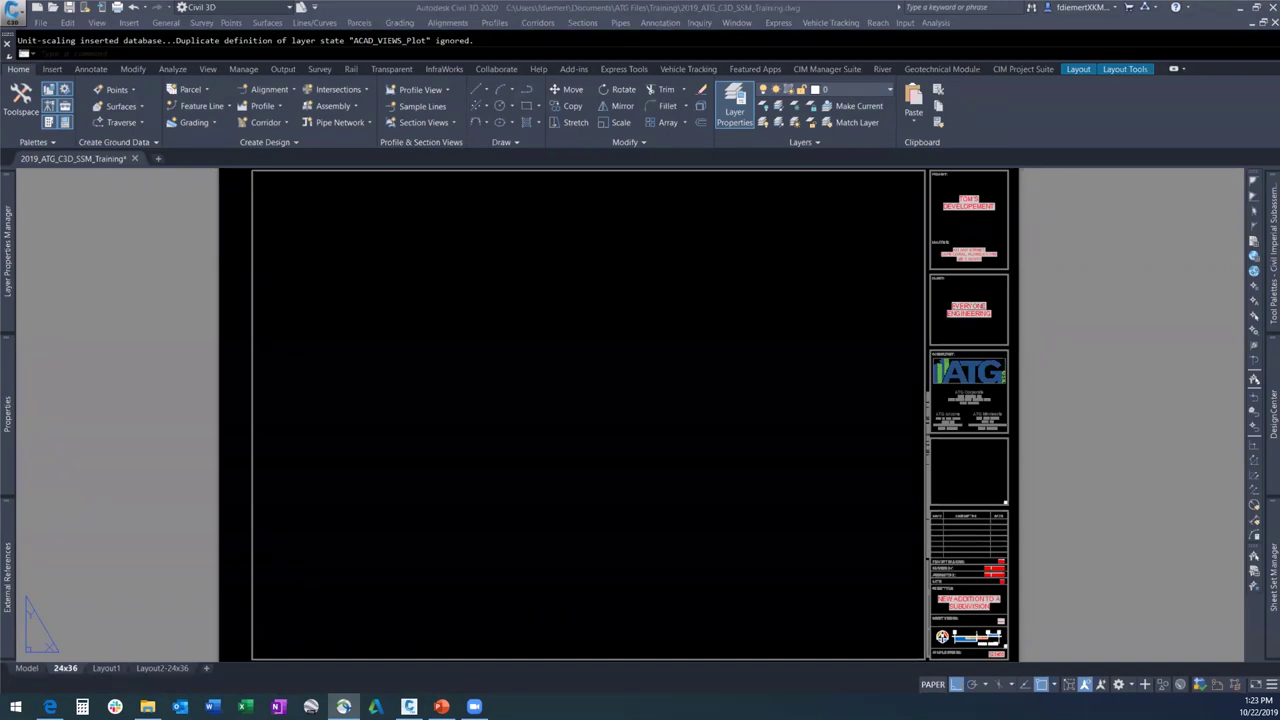
left_click(848, 472)
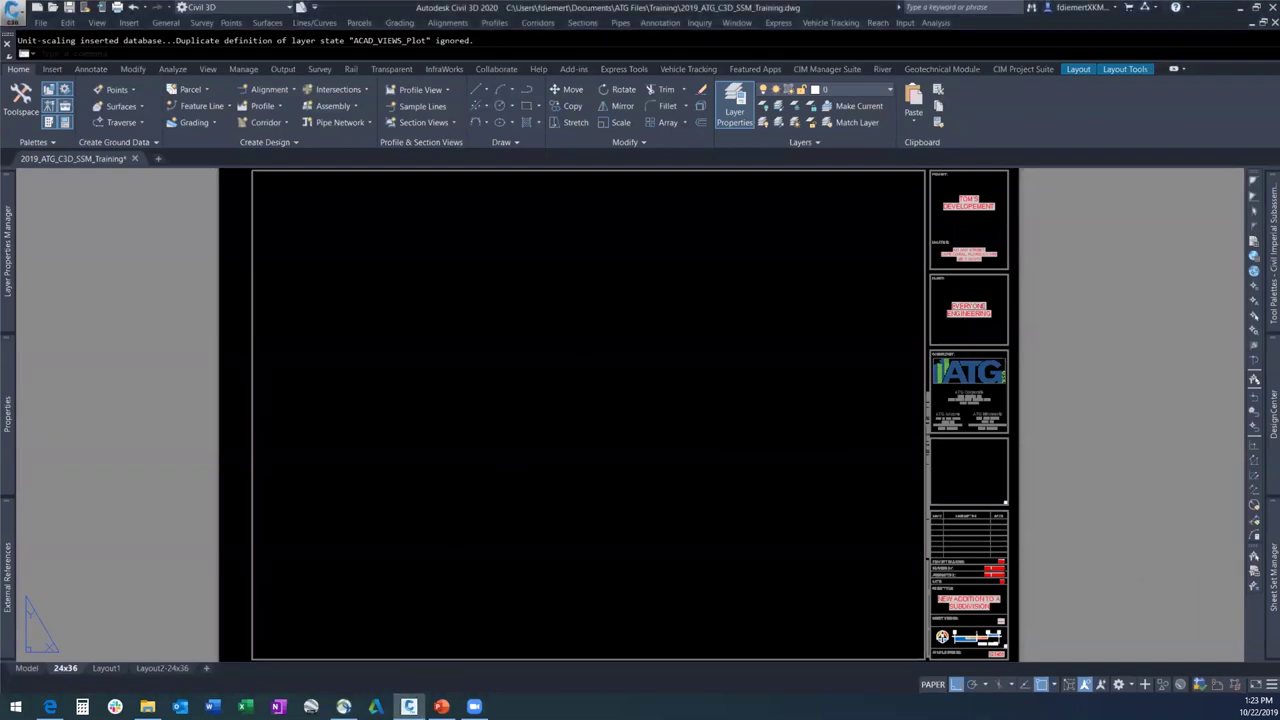
left_click(1251, 567)
mouse_move(1260, 540)
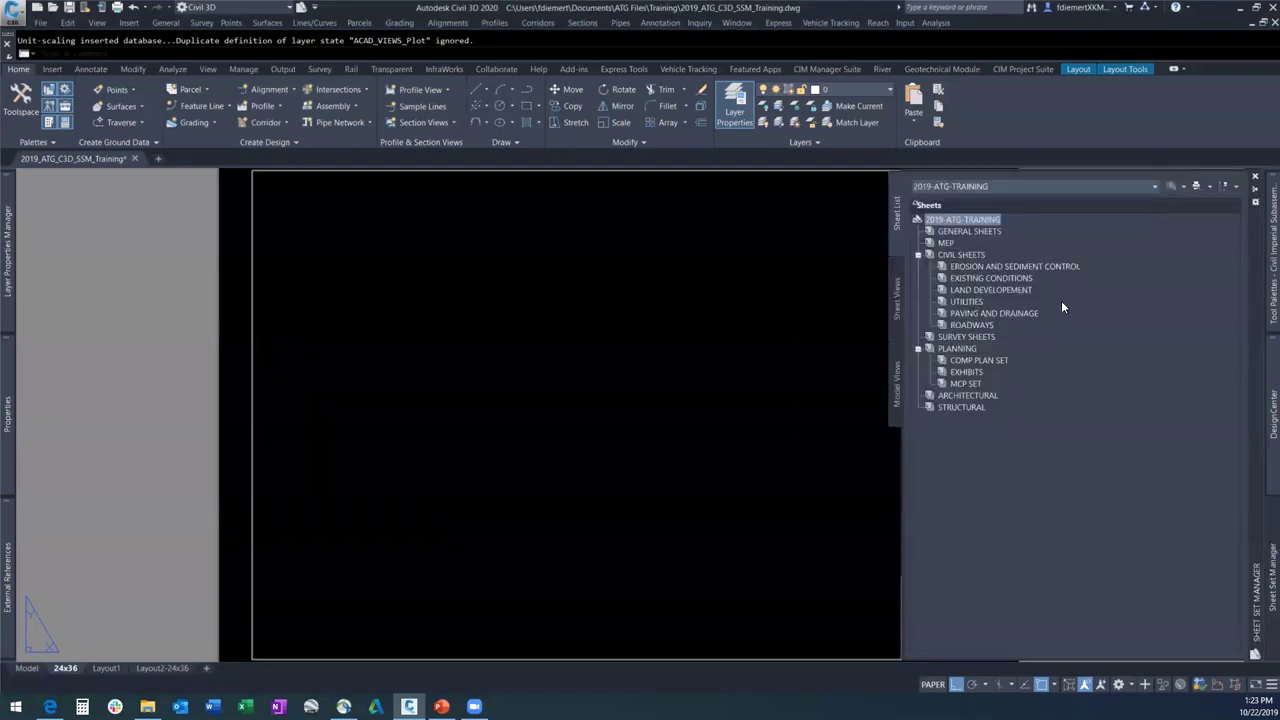
Load the layouts of 2019_ATG_C3D_SSM_Training.dwg for import into the LAND DEVELOPEMENT subset.
left_click(969, 291)
right_click(969, 291)
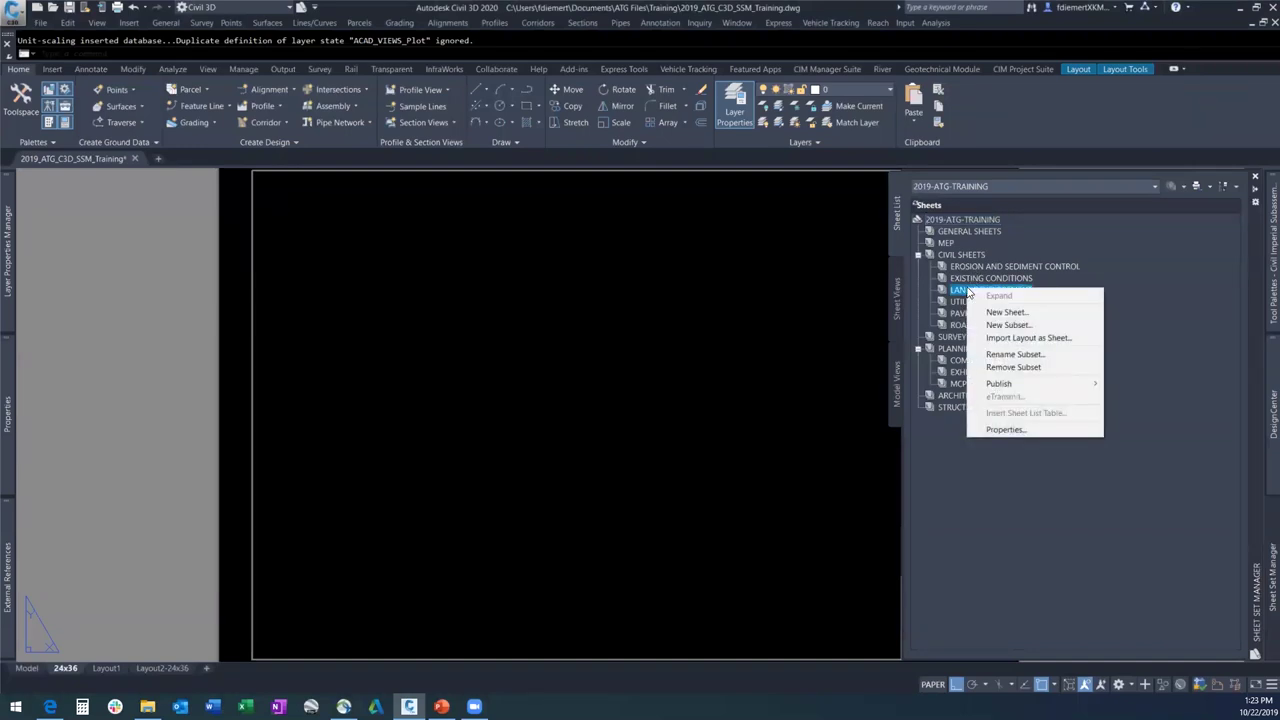
left_click(997, 340)
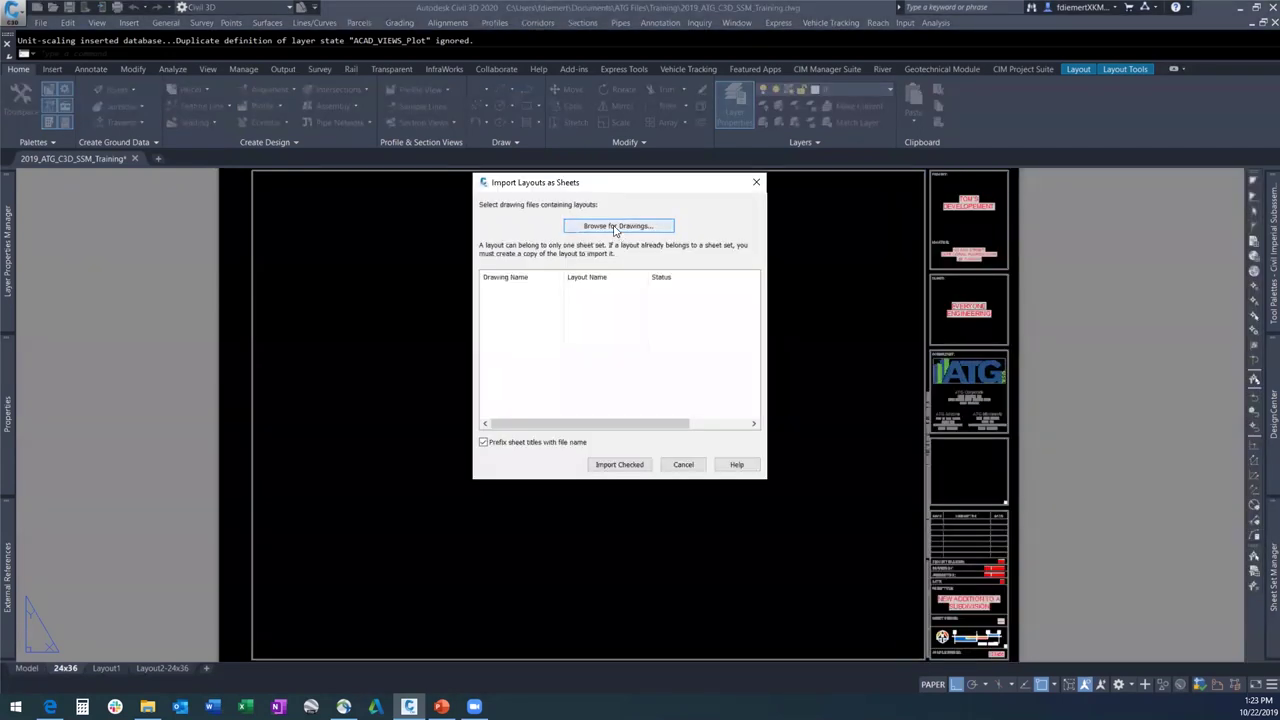
left_click(614, 224)
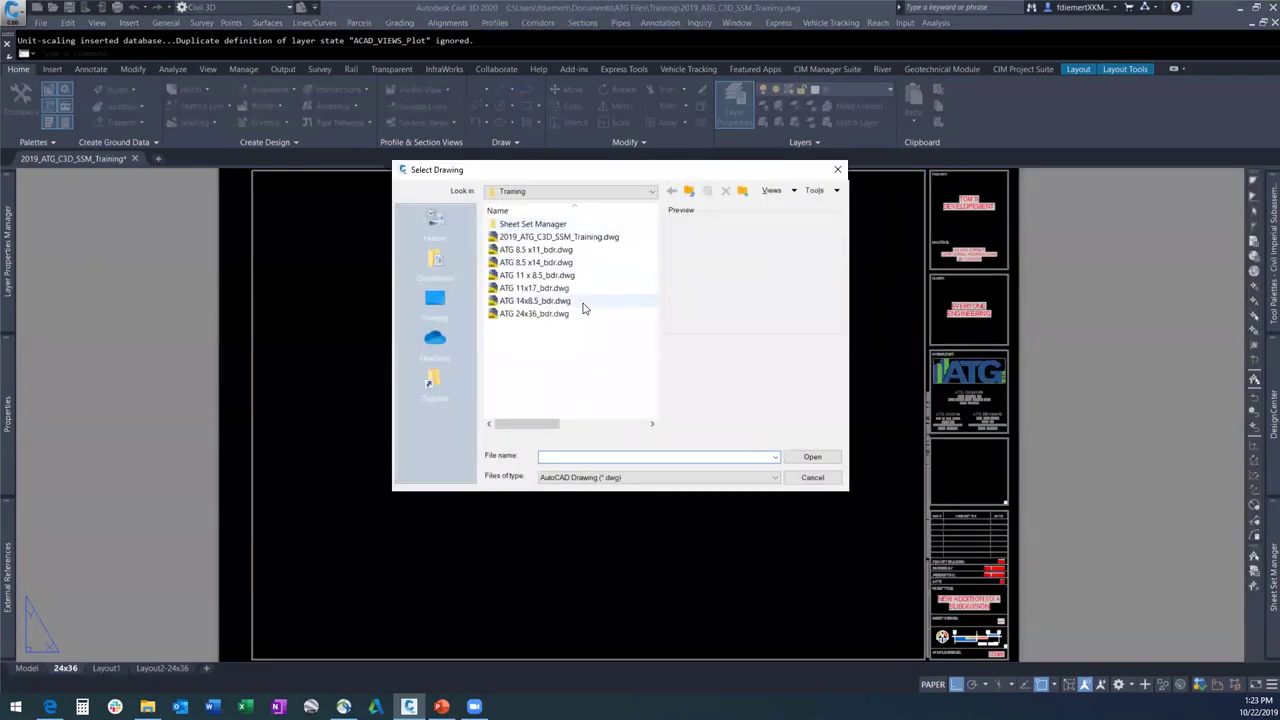
left_click(566, 237)
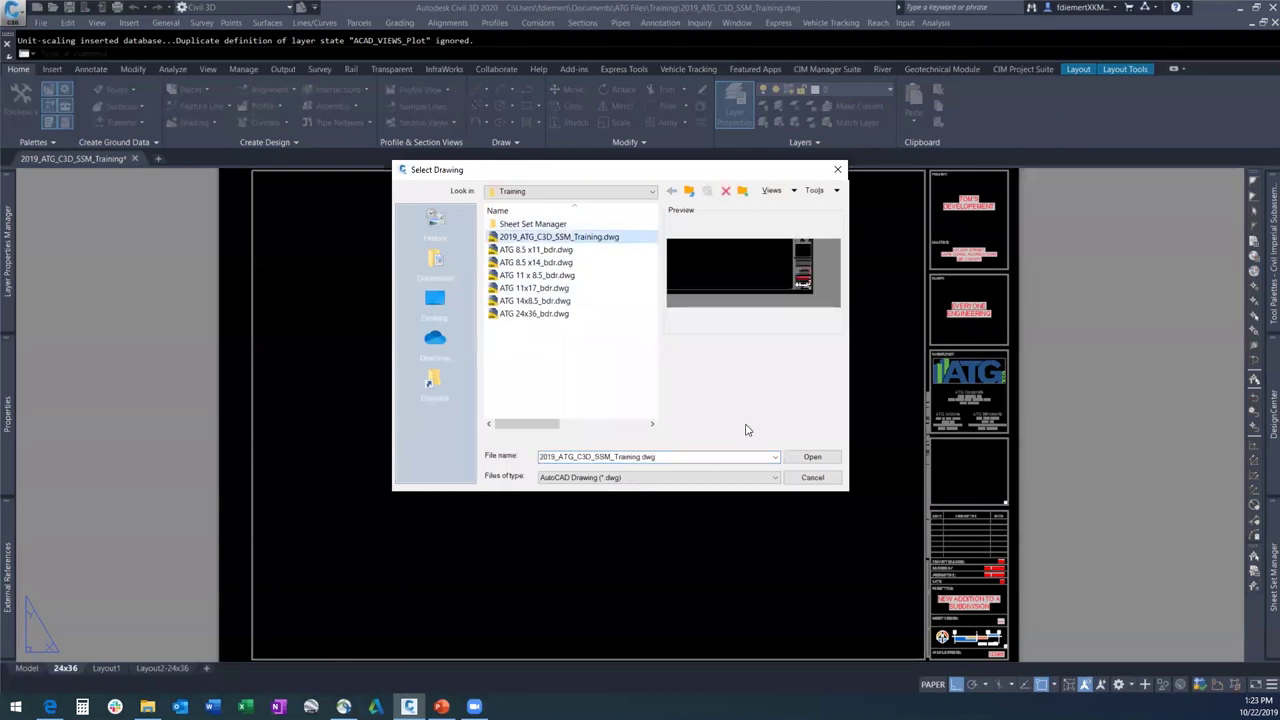
left_click(810, 457)
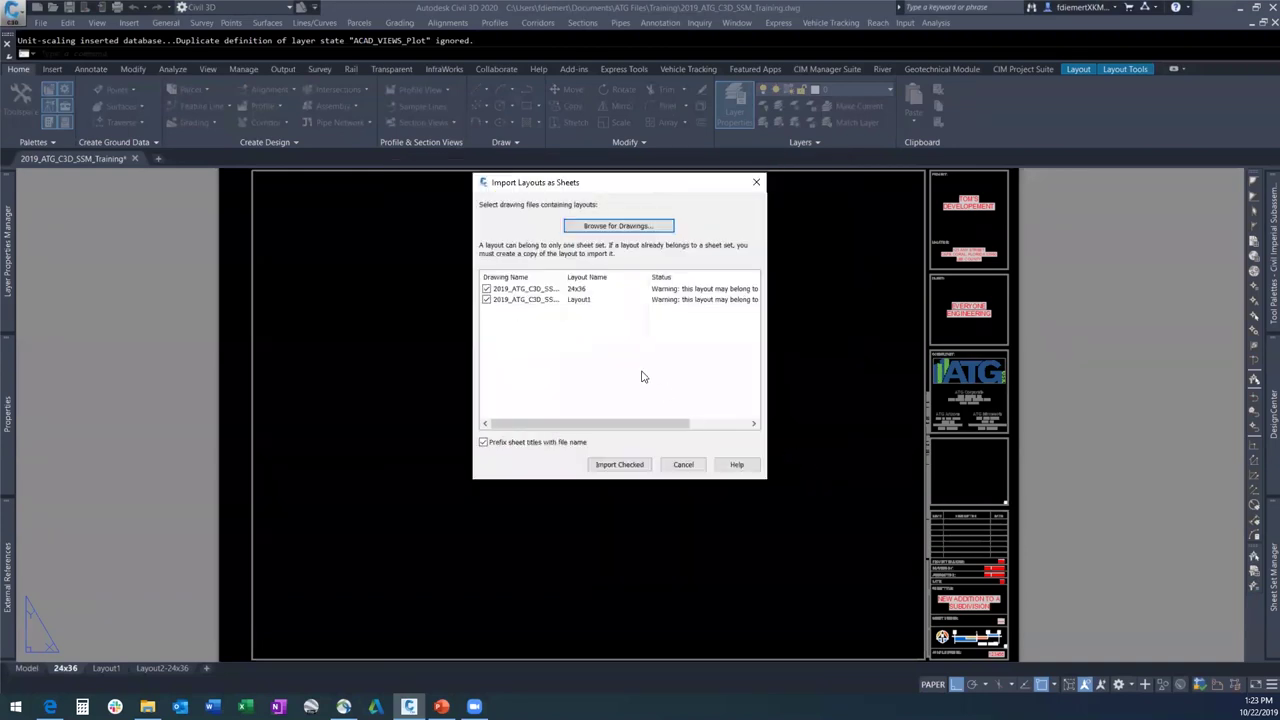
Import only the 24x36 layout as a sheet, leaving Layout1 out, and select it.
left_click(487, 301)
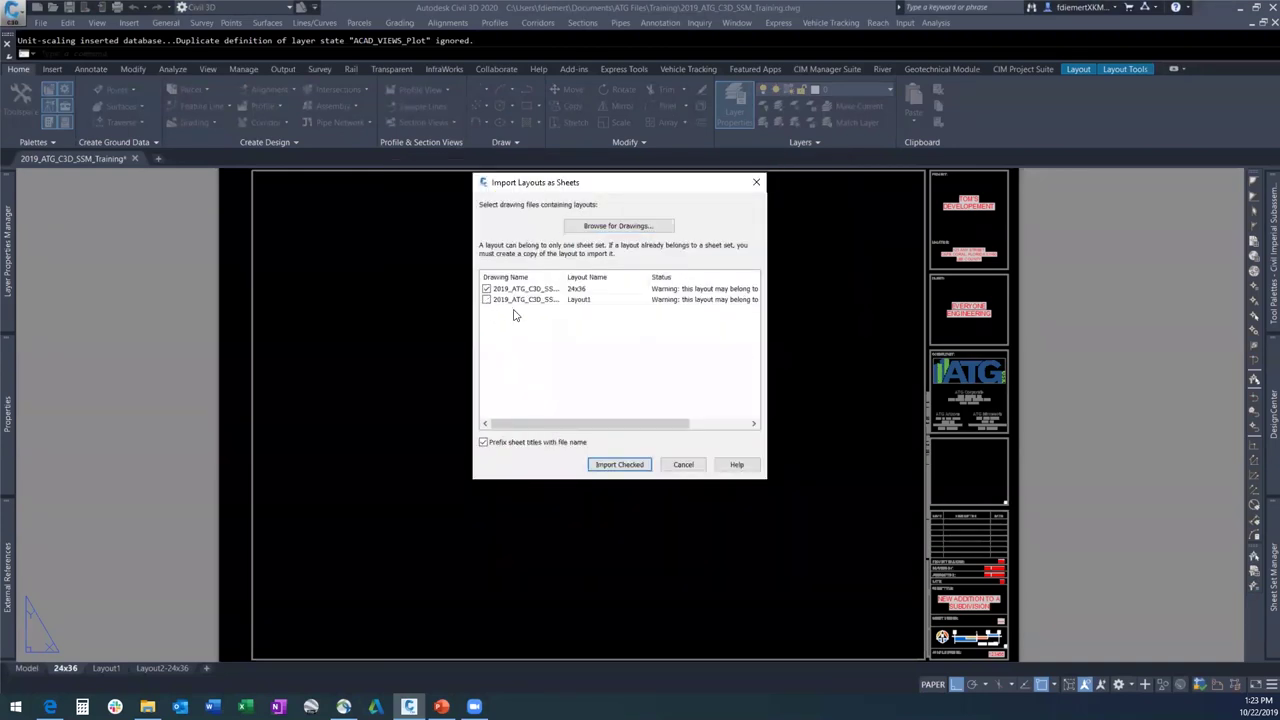
left_click(621, 465)
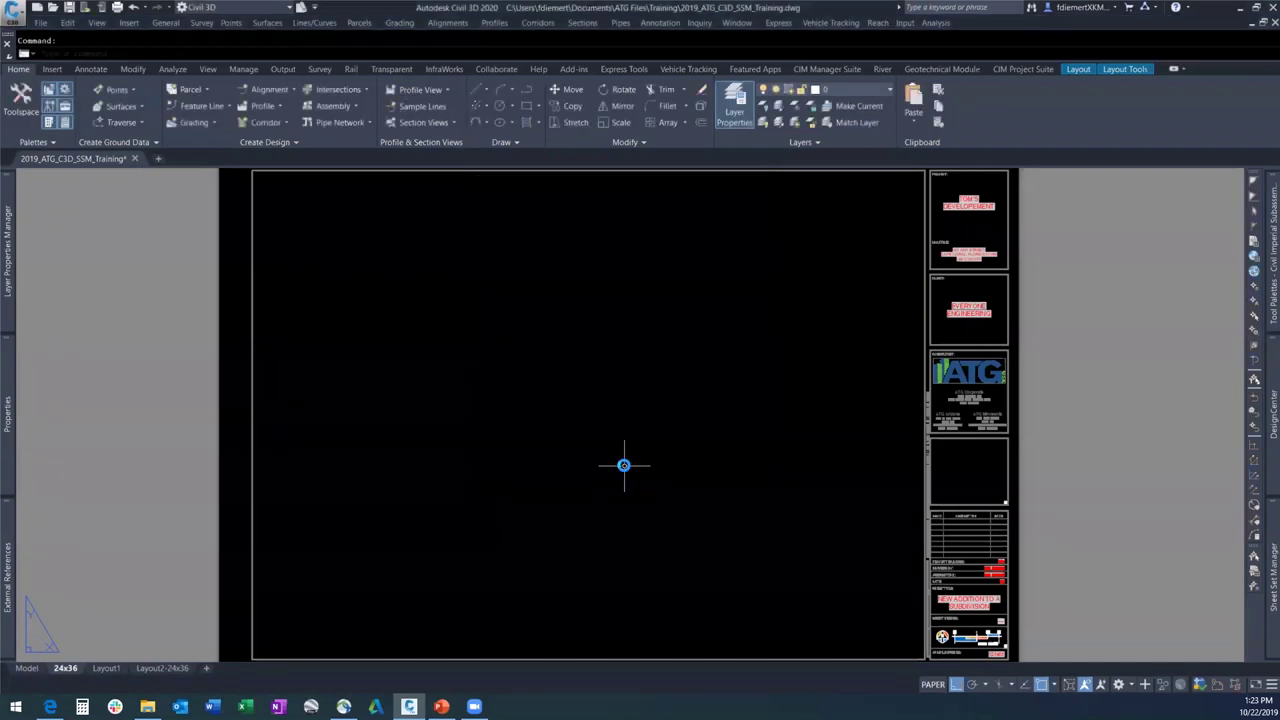
mouse_move(1262, 572)
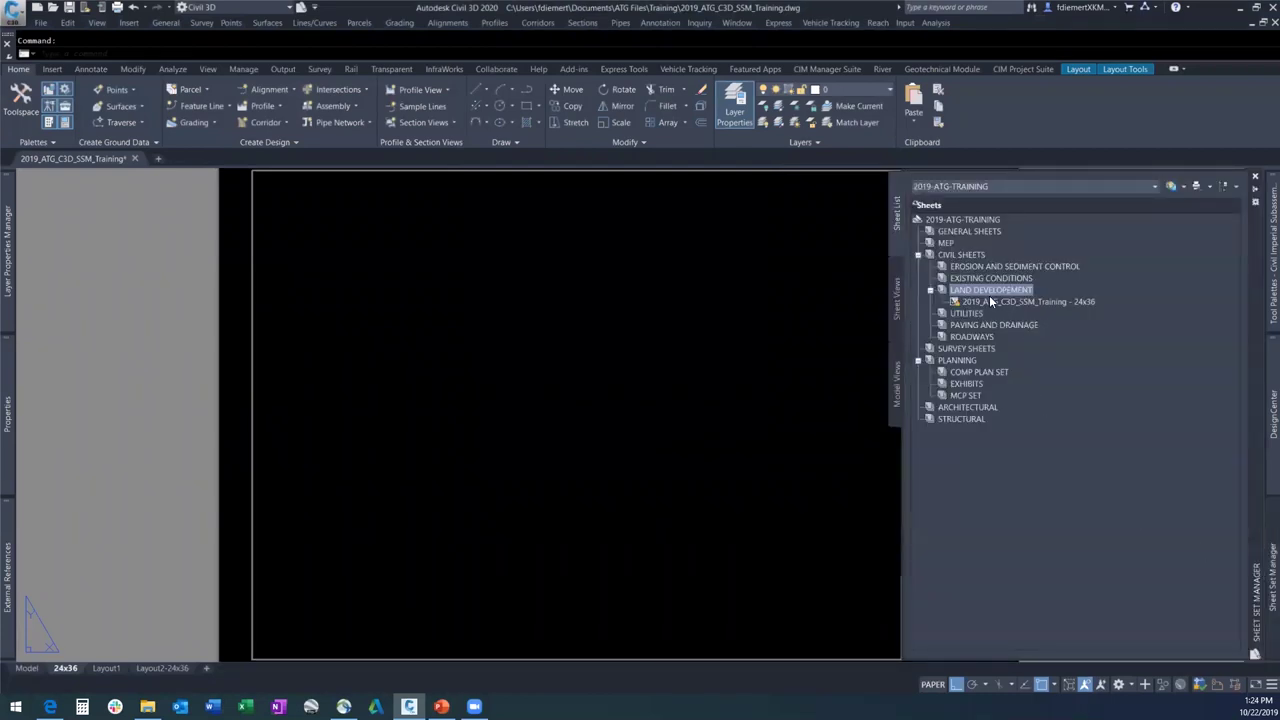
mouse_move(983, 307)
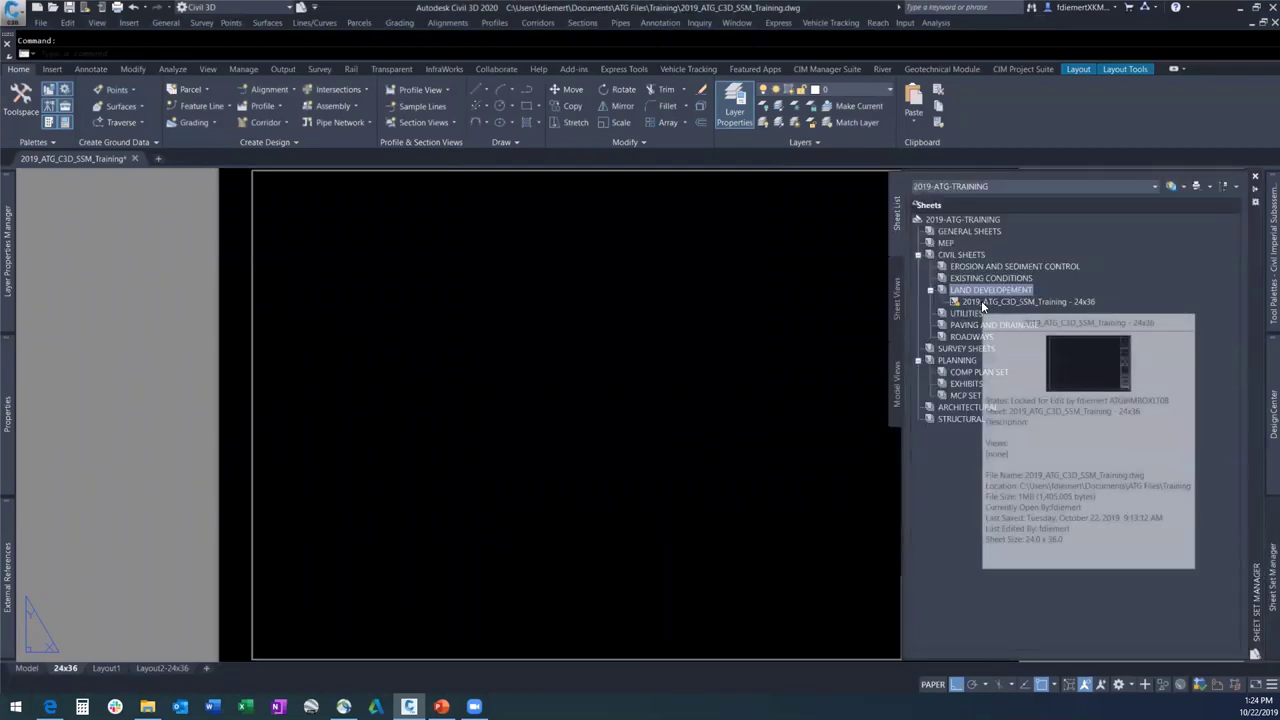
left_click(973, 305)
Set the sheet number and layout name to C-100 and the title to NEW ADDITION TO A SUBDIVISION.
right_click(973, 304)
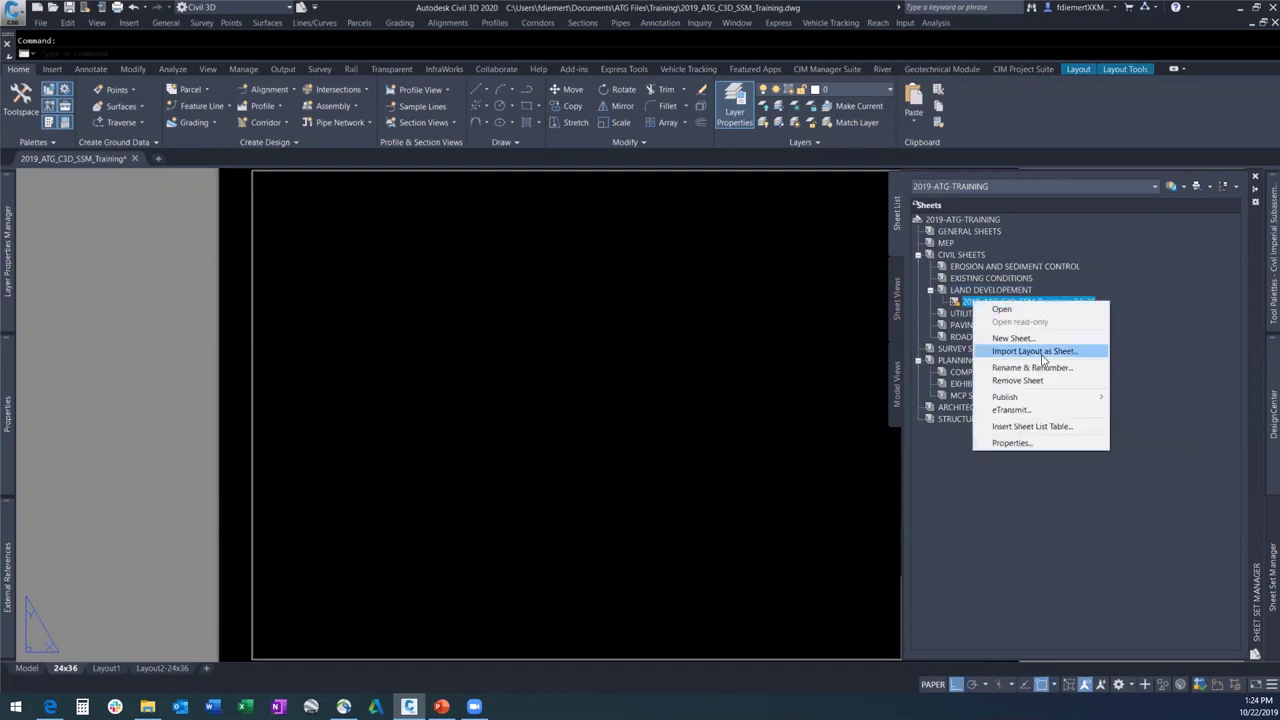
left_click(1029, 368)
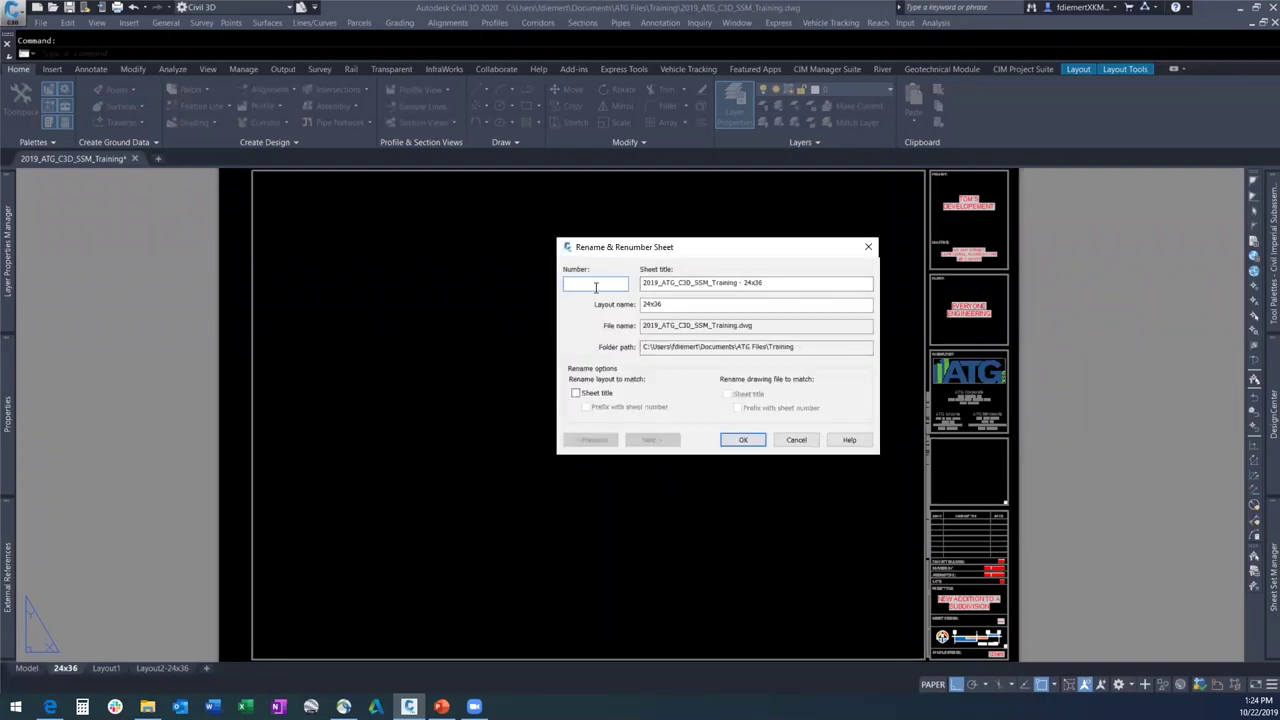
type("C-100")
left_click(643, 304)
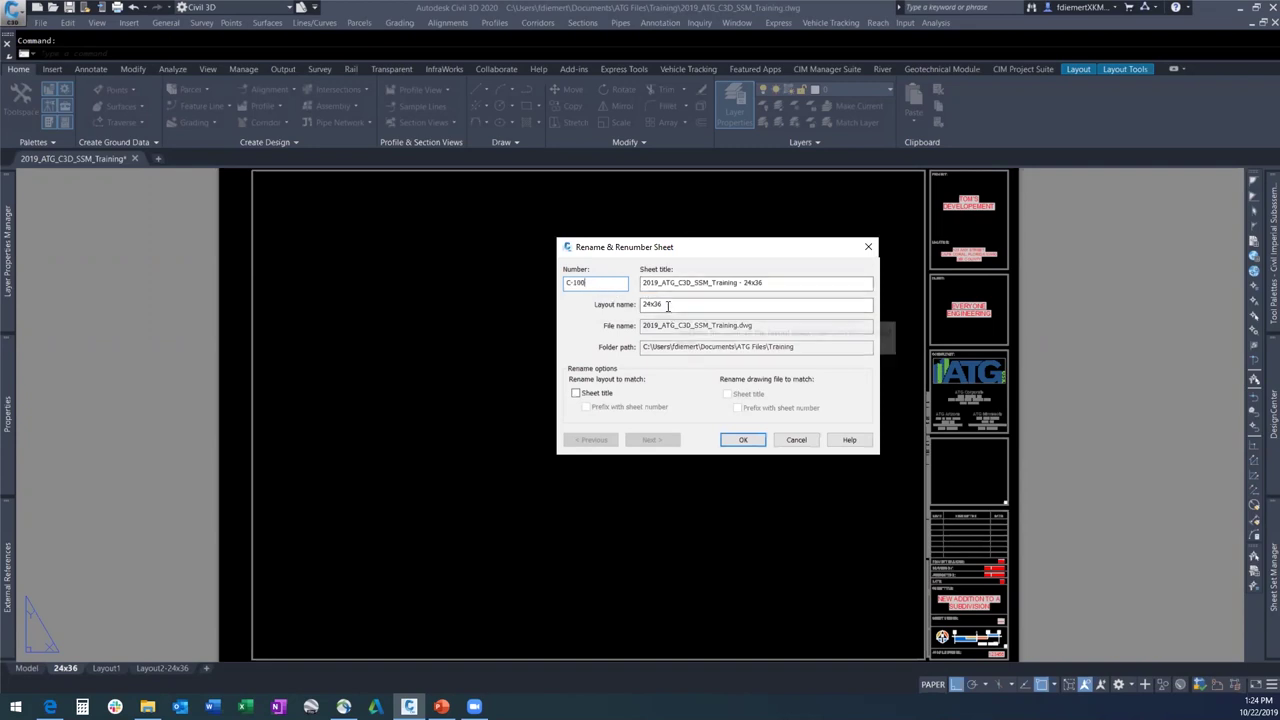
double_click(643, 305)
type("C-100")
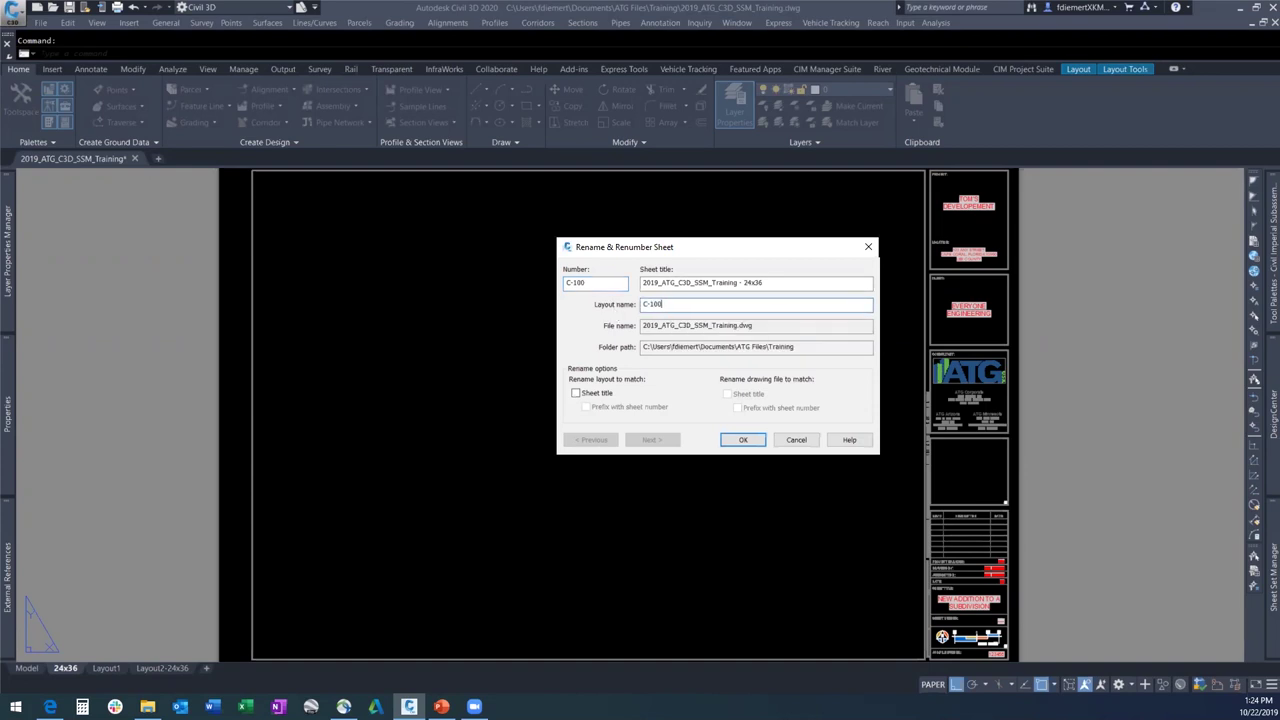
left_click(775, 284)
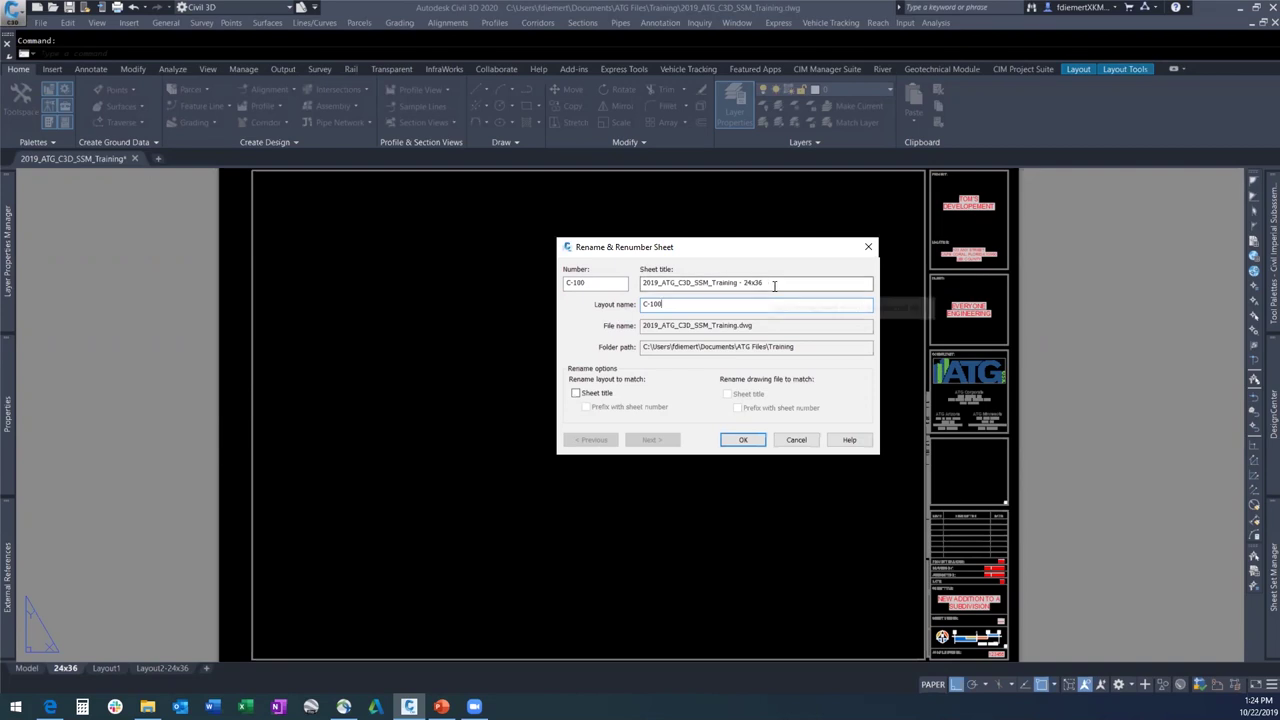
key("BackSpace")
key("BackSpace")
key("BackSpace")
key("BackSpace")
key("BackSpace")
key("BackSpace")
key("BackSpace")
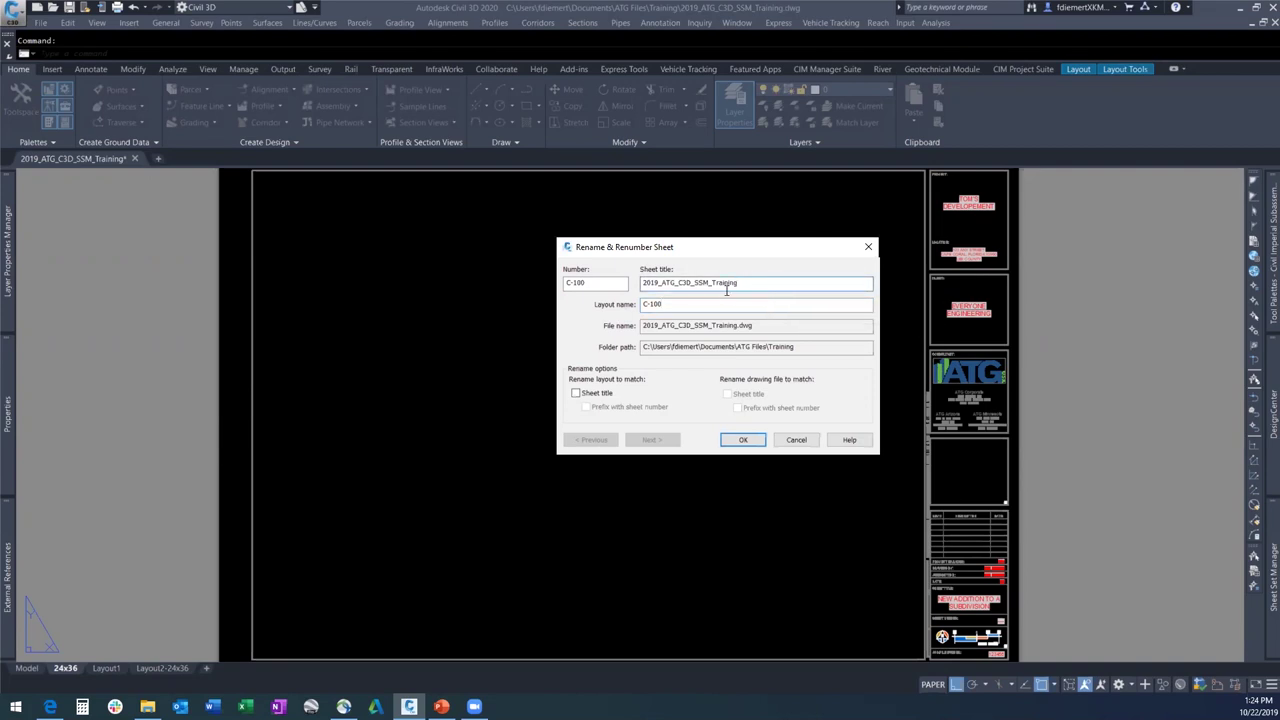
double_click(750, 284)
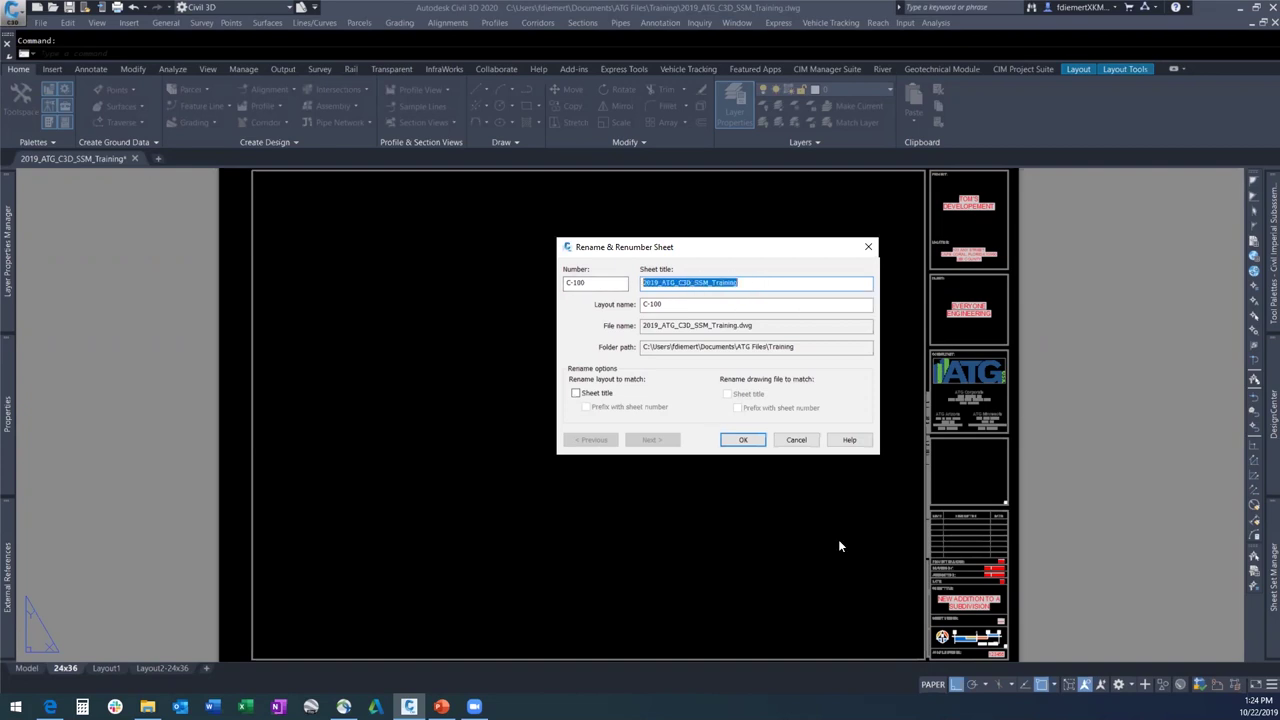
type("NE")
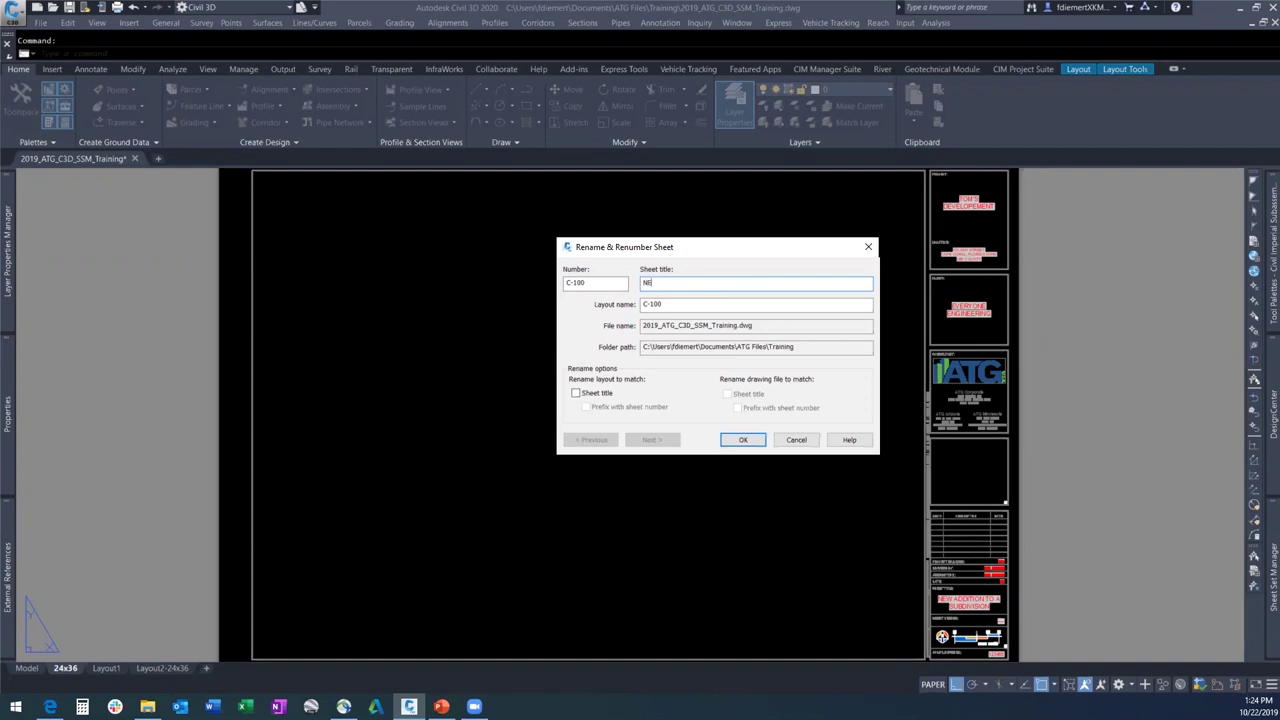
type("W ADDITION TO A SUBDIVISION")
left_click(742, 441)
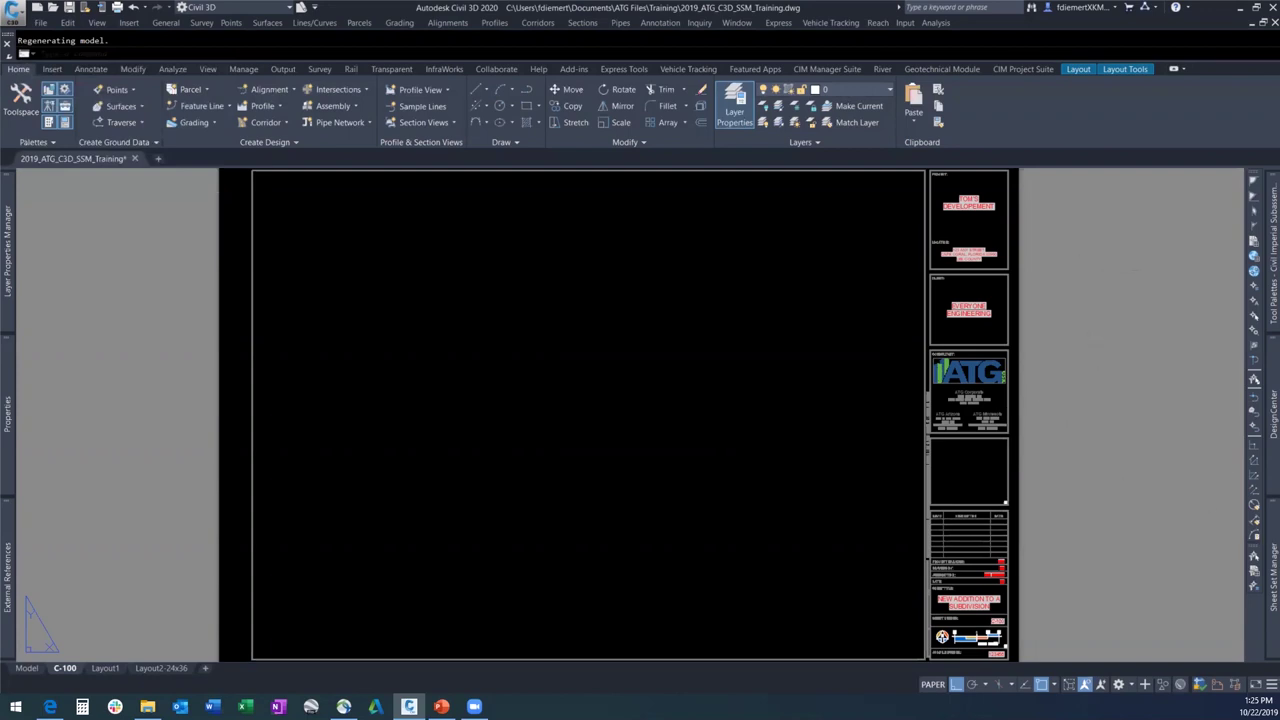
Save the drawing and begin importing a layout as a sheet into the LAND DEVELOPEMENT subset.
left_click(69, 8)
mouse_move(1273, 575)
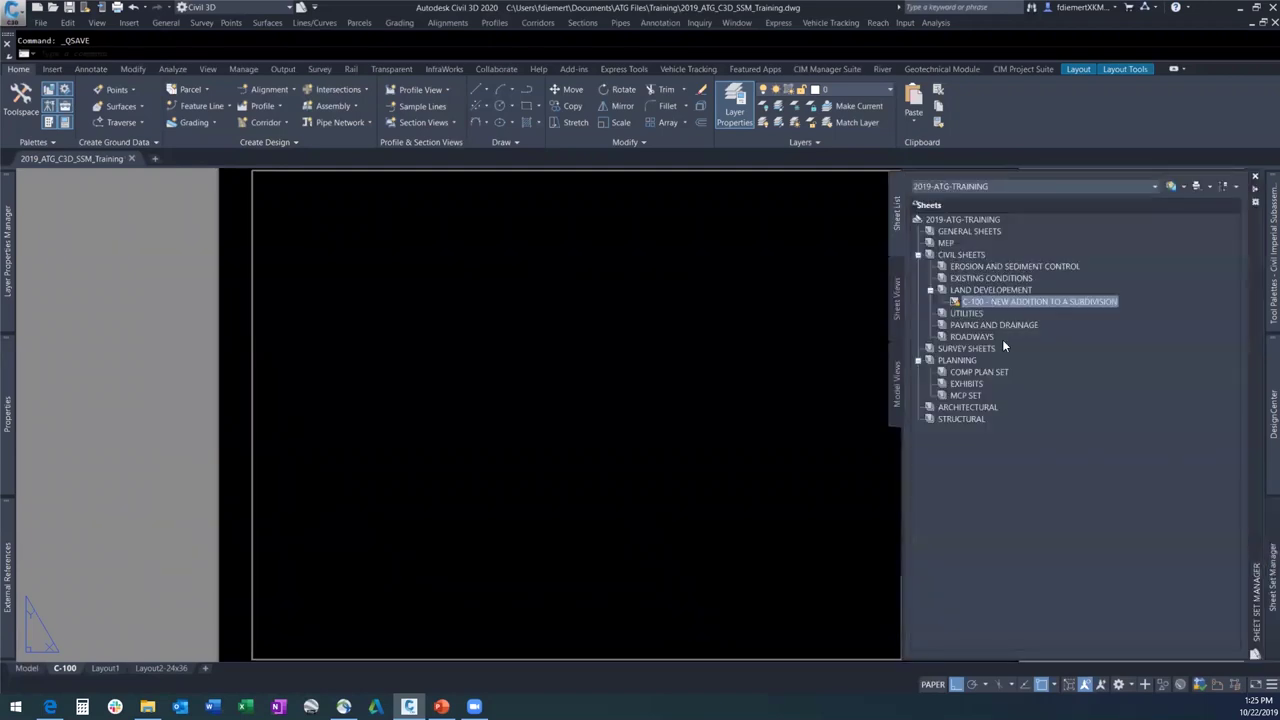
left_click(977, 291)
right_click(978, 291)
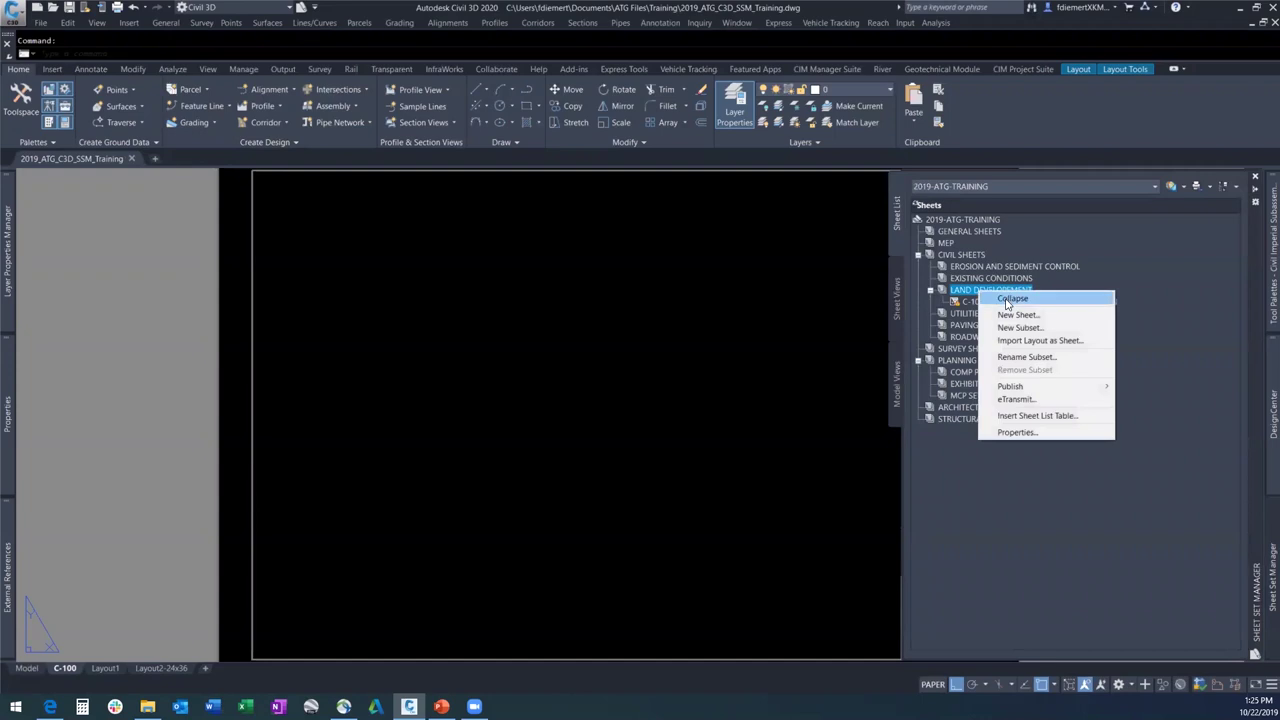
left_click(1026, 340)
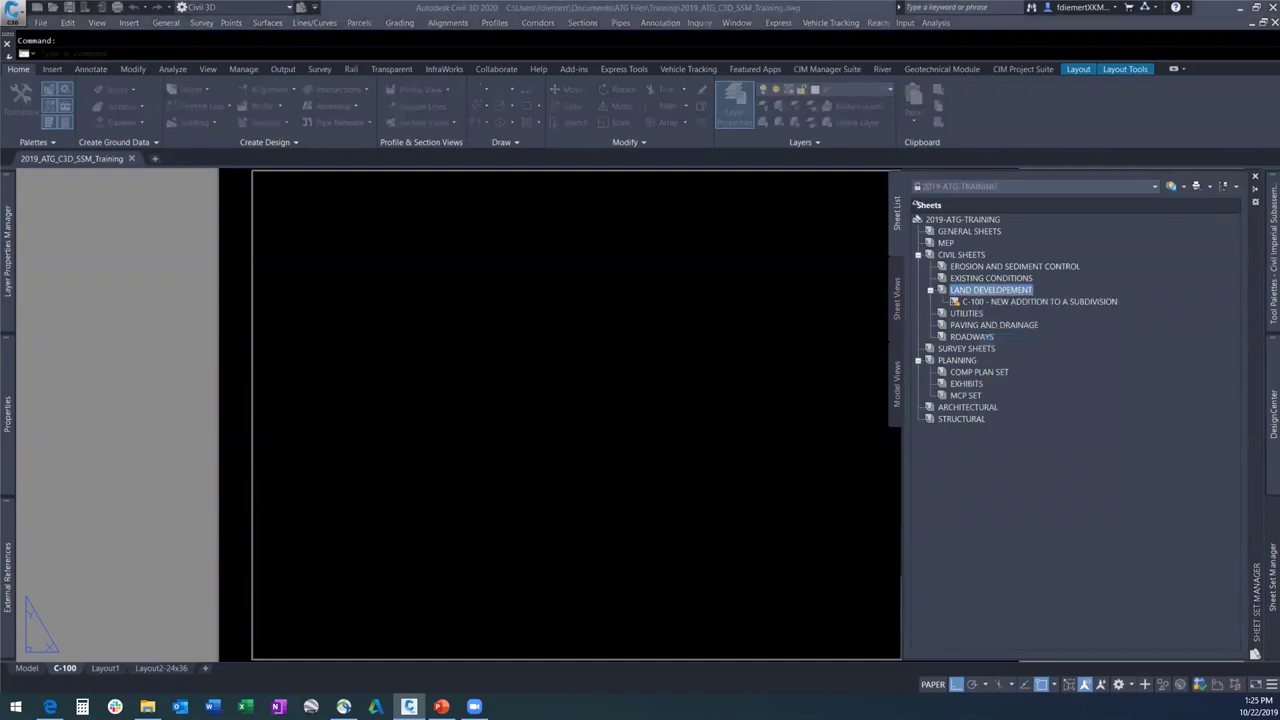
Import only Layout2-24x36 from 2019_ATG_C3D_SSM_Training.dwg as a new sheet, leaving out Layout1.
left_click(713, 229)
left_click(652, 238)
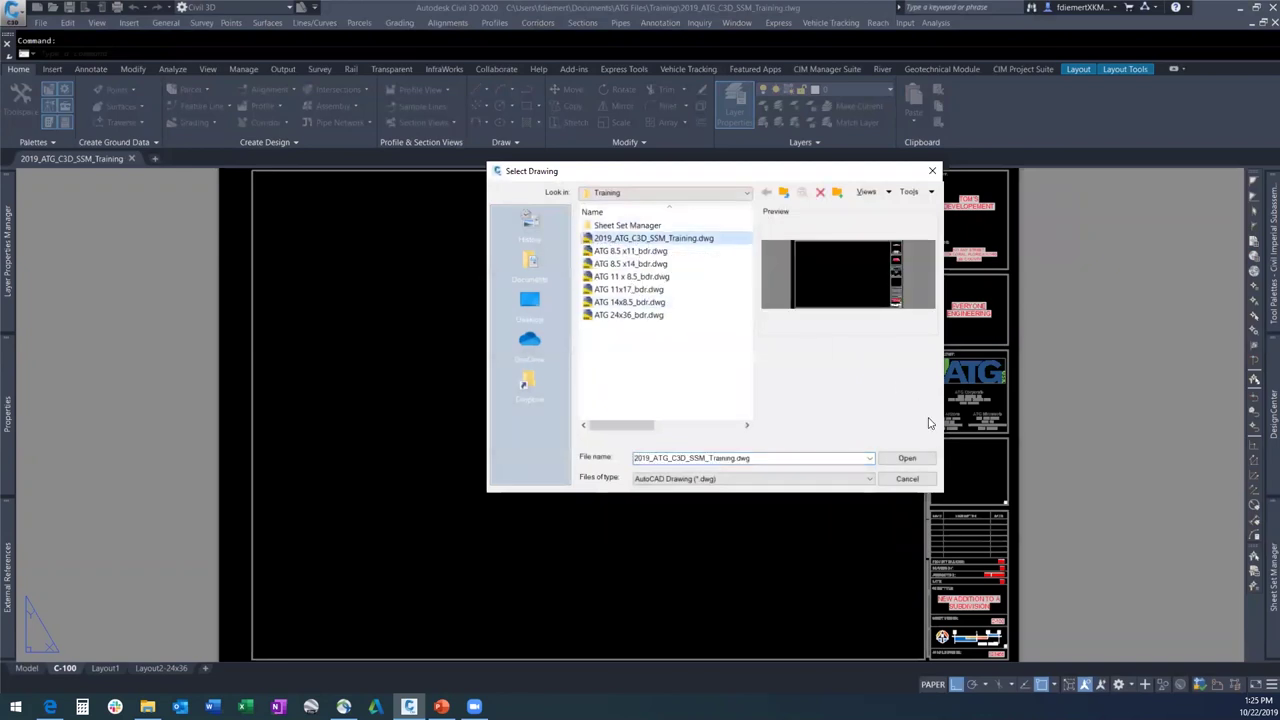
left_click(907, 458)
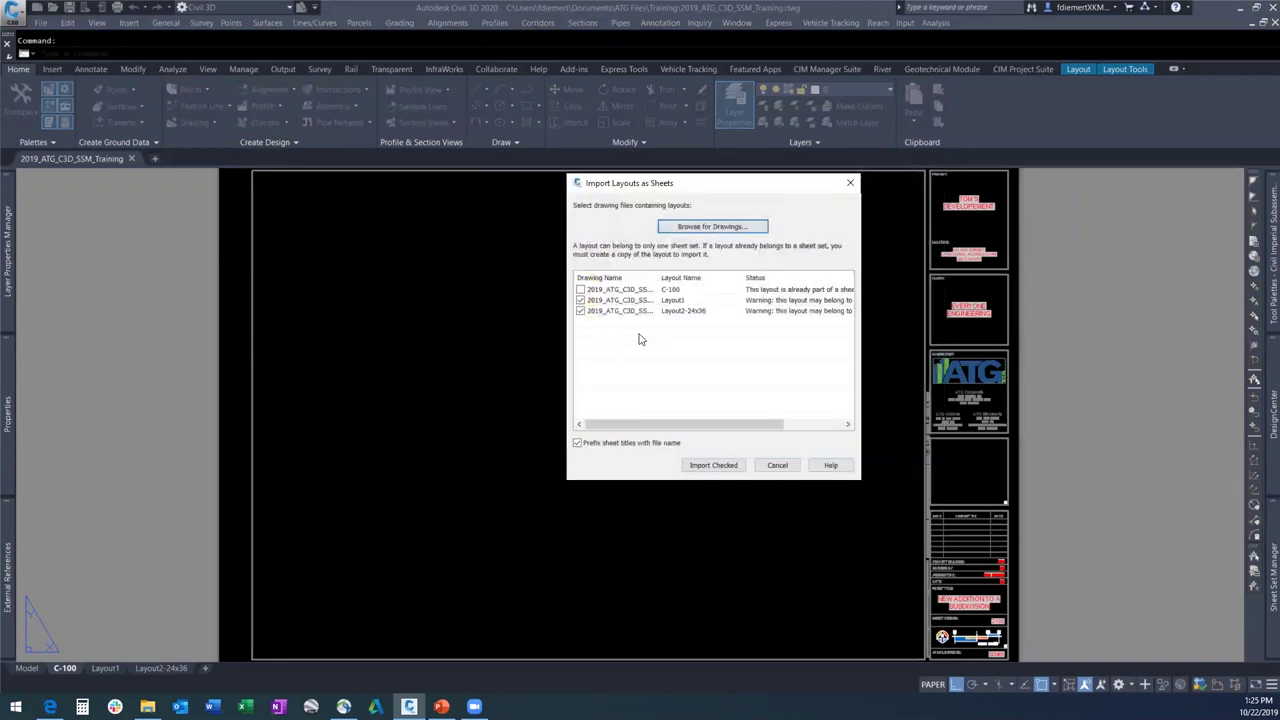
left_click(580, 300)
left_click(713, 466)
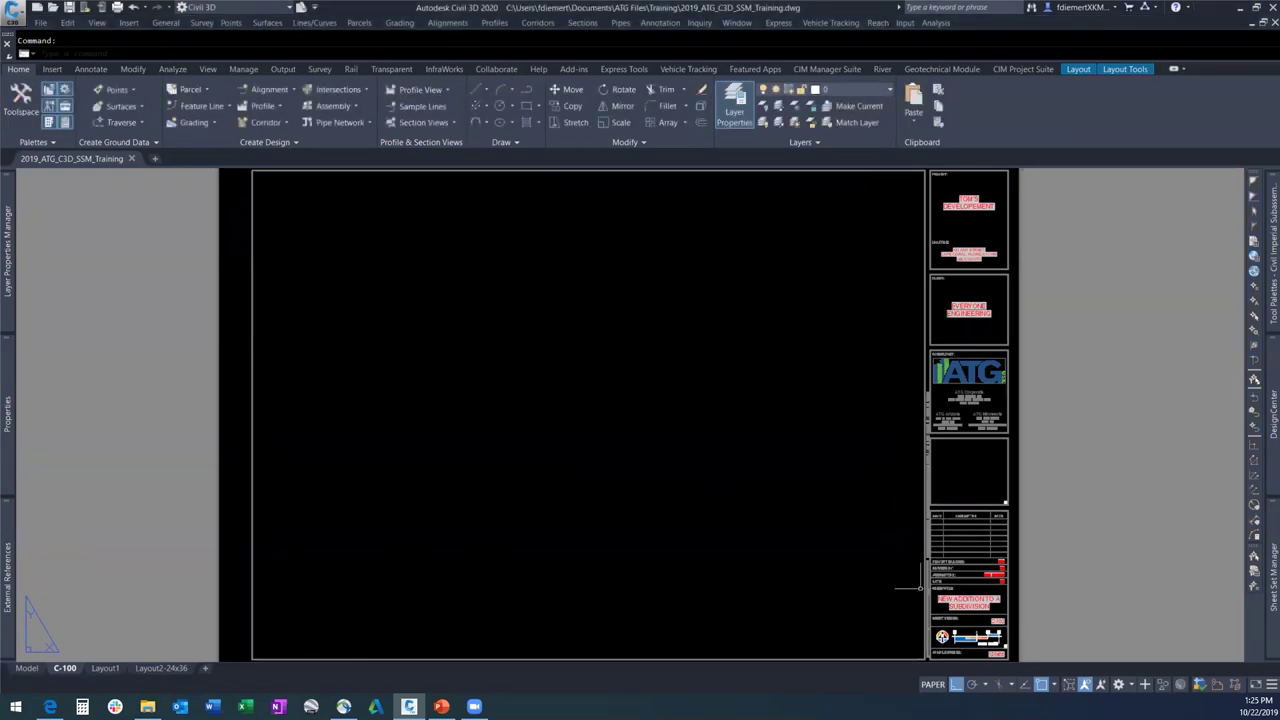
mouse_move(1259, 576)
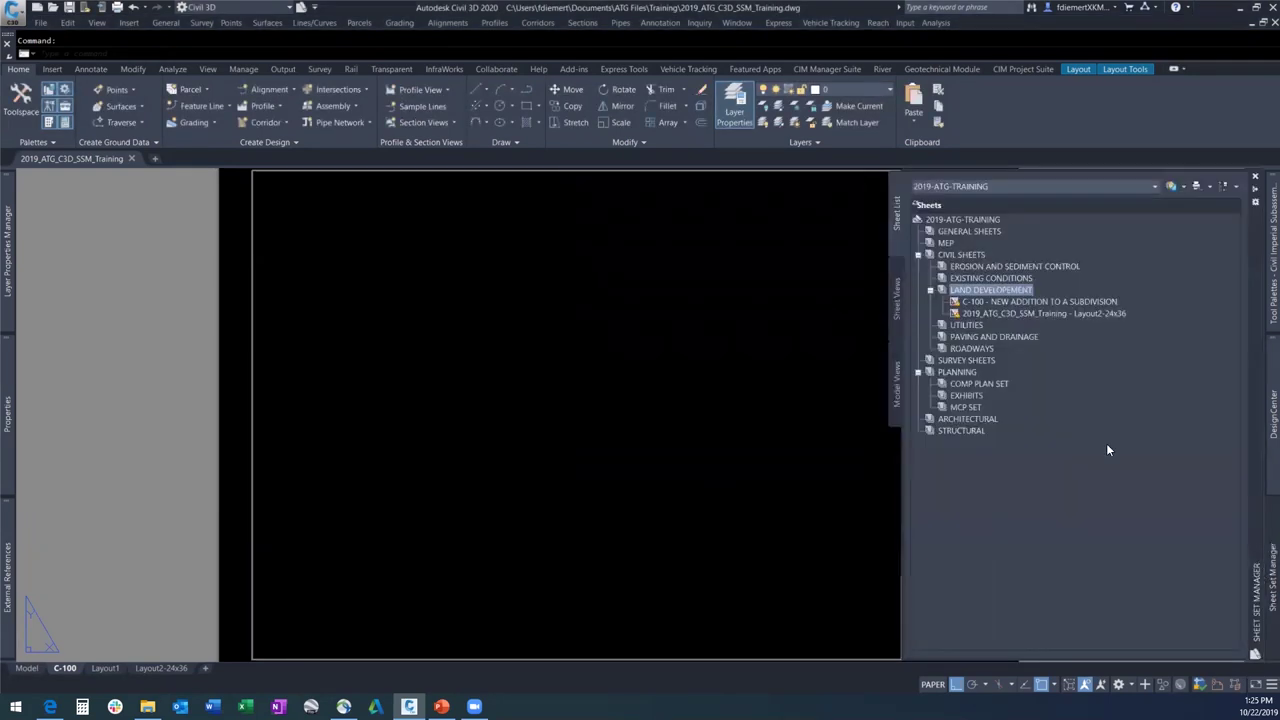
left_click(996, 313)
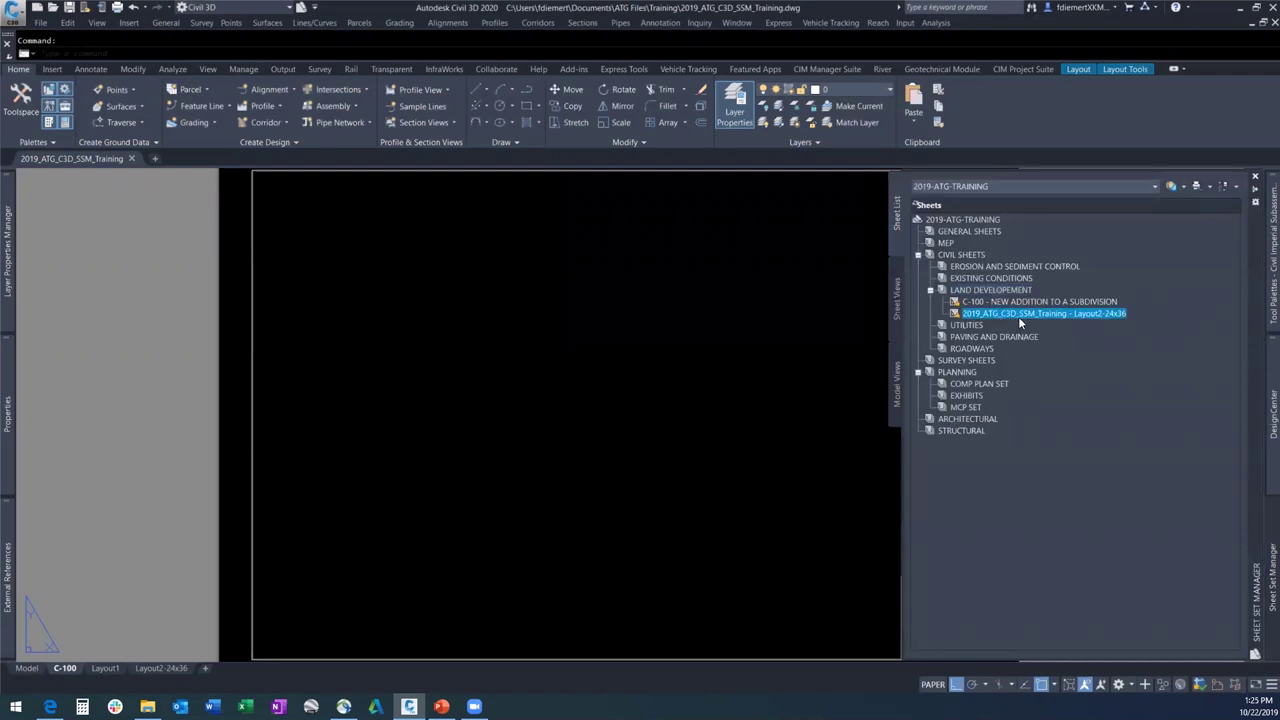
Renumber the new sheet C-101, titled NEW ADDITION TO A SUBDIVISION, with layout C-101, and open that layout.
right_click(1018, 314)
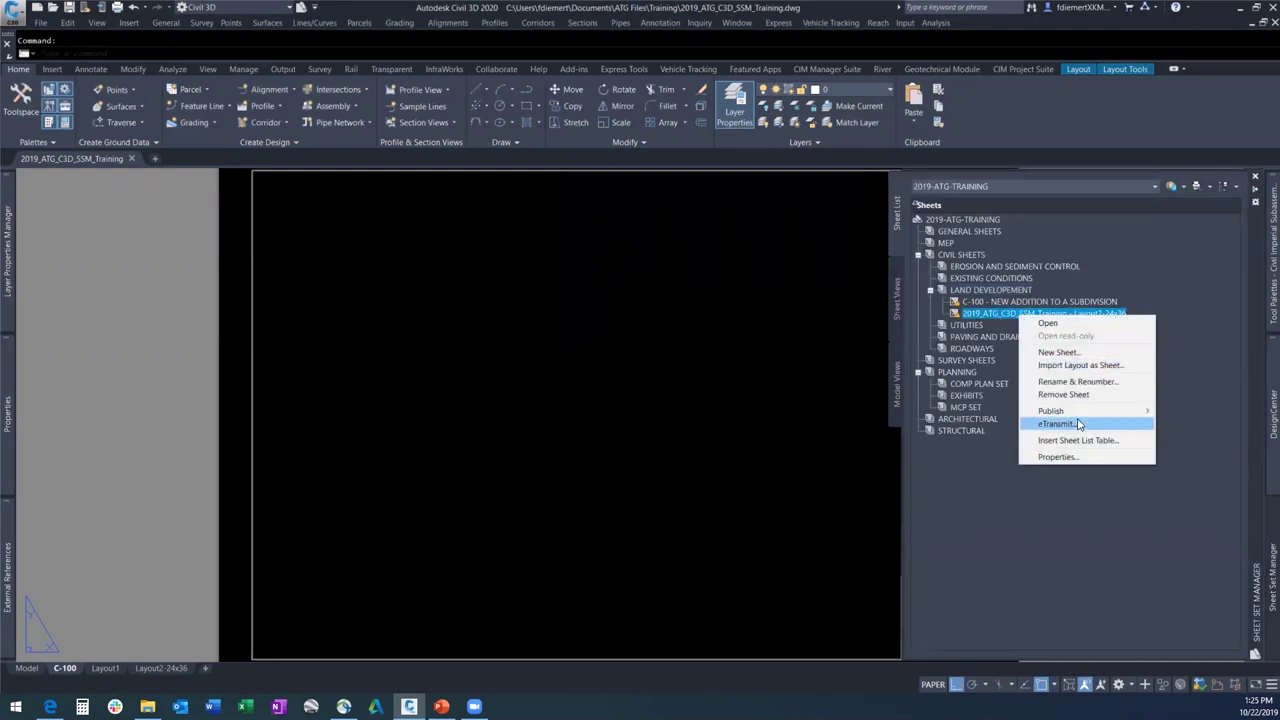
left_click(1066, 383)
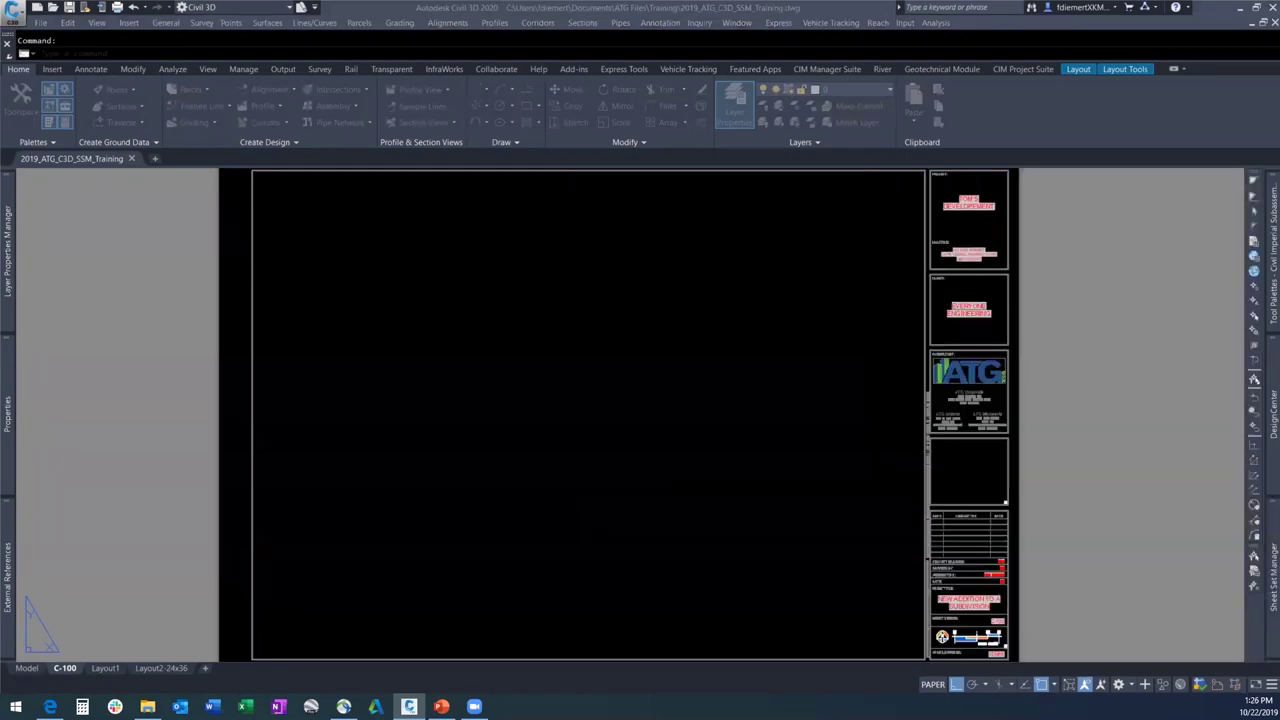
left_click_drag(533, 327, 372, 341)
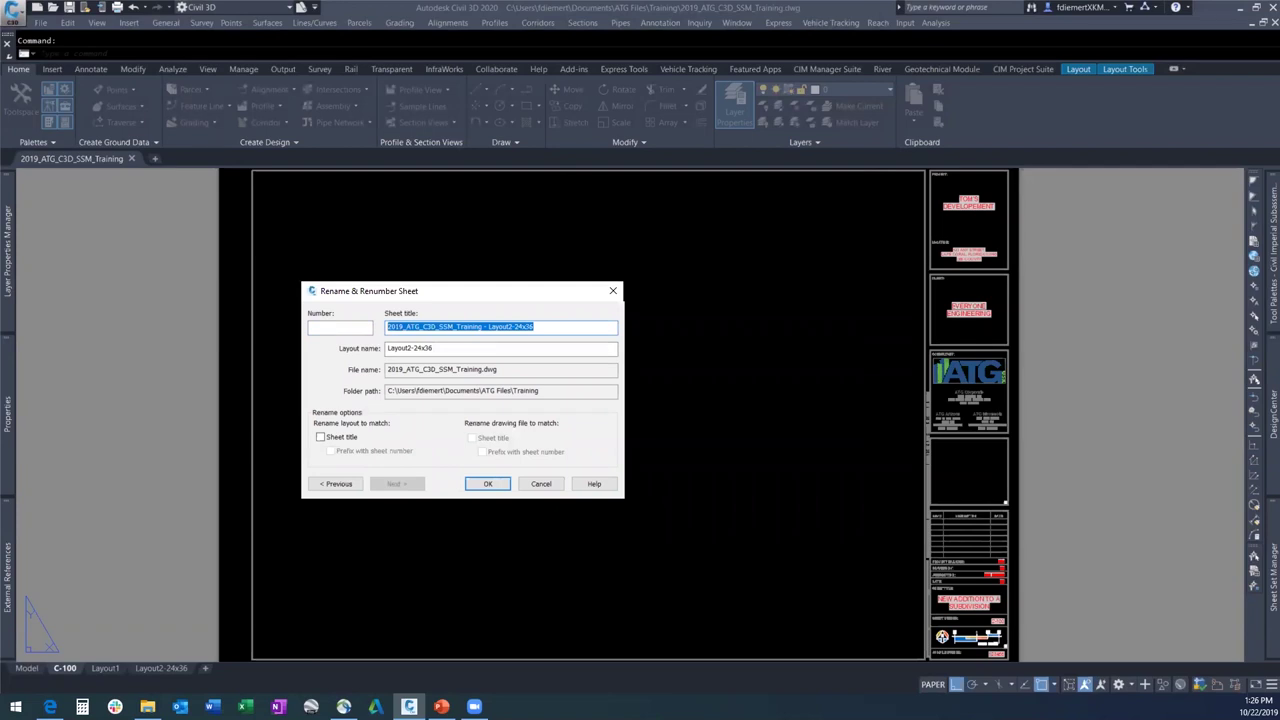
type("NEW AD")
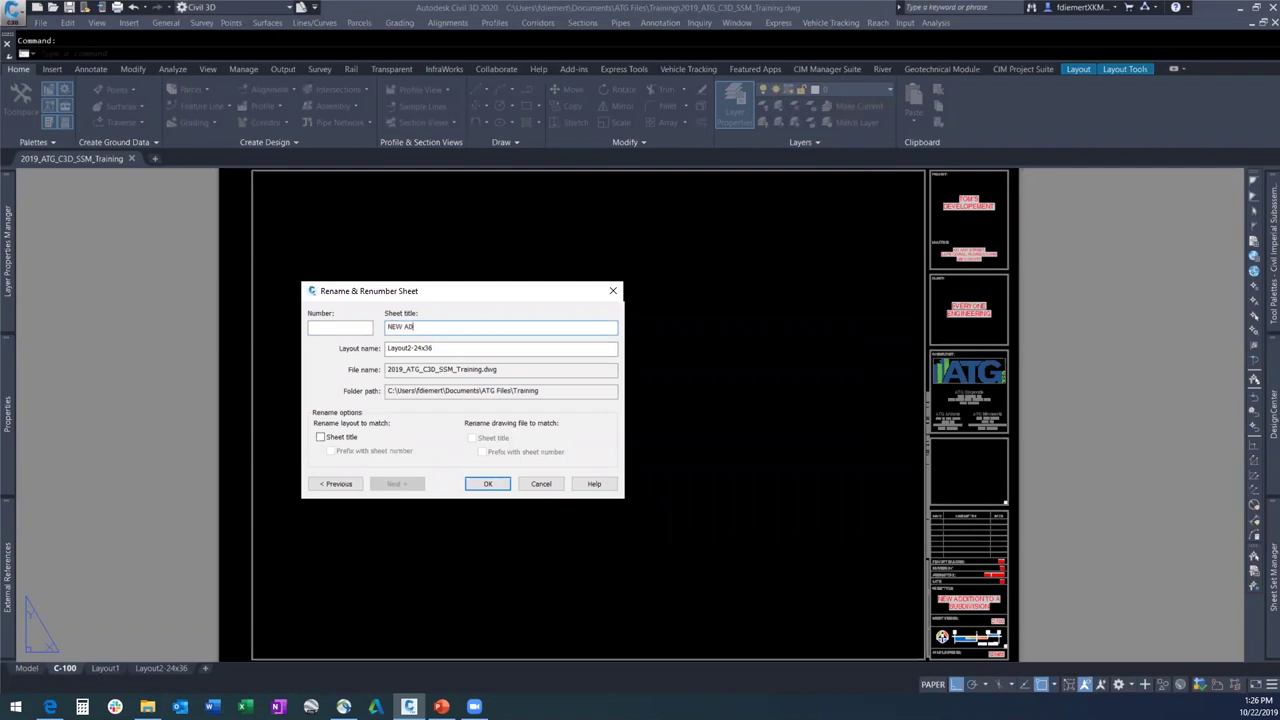
type("TION TO A SUBDIVISION")
key("Tab")
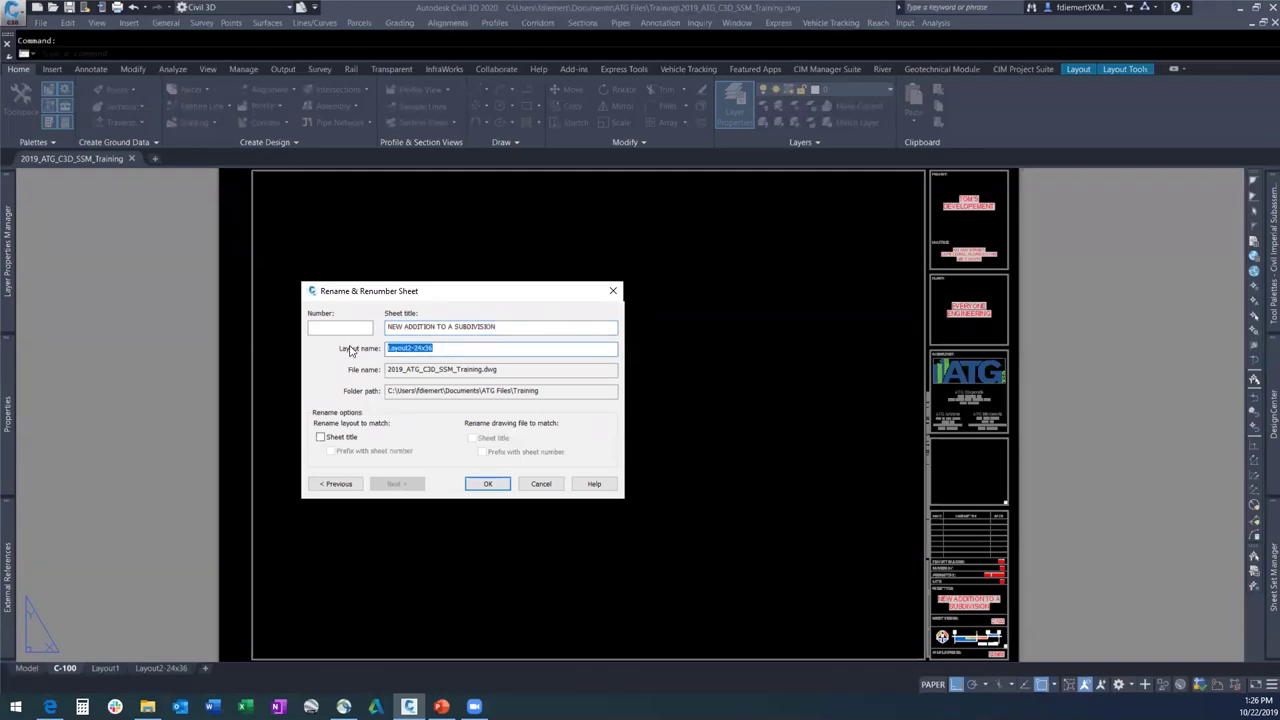
type("C-101")
left_click(340, 328)
type("C-10")
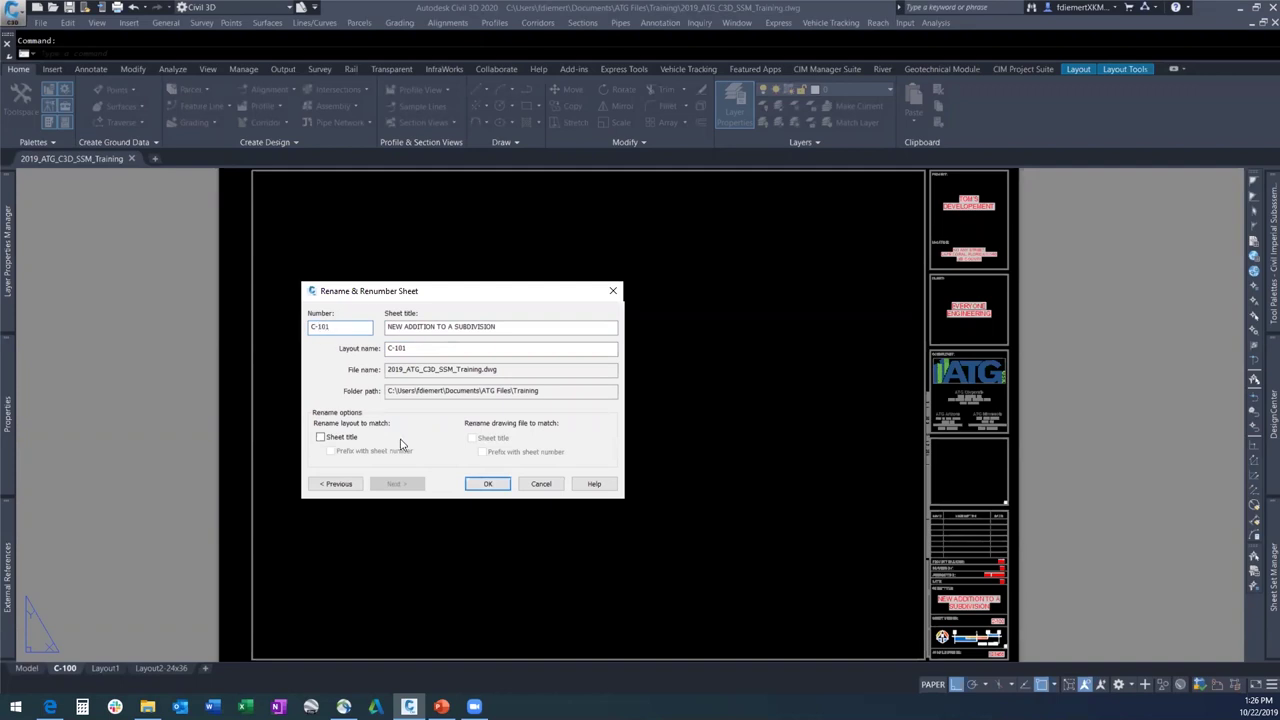
left_click(487, 484)
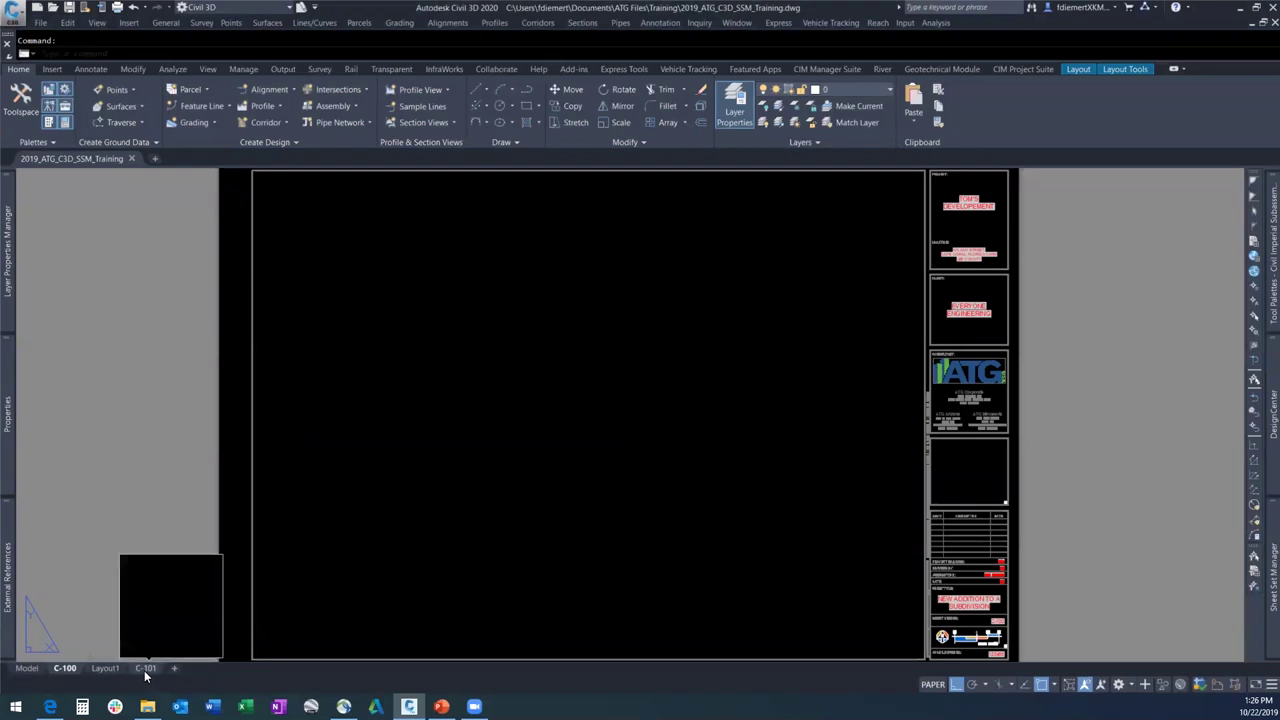
left_click(145, 670)
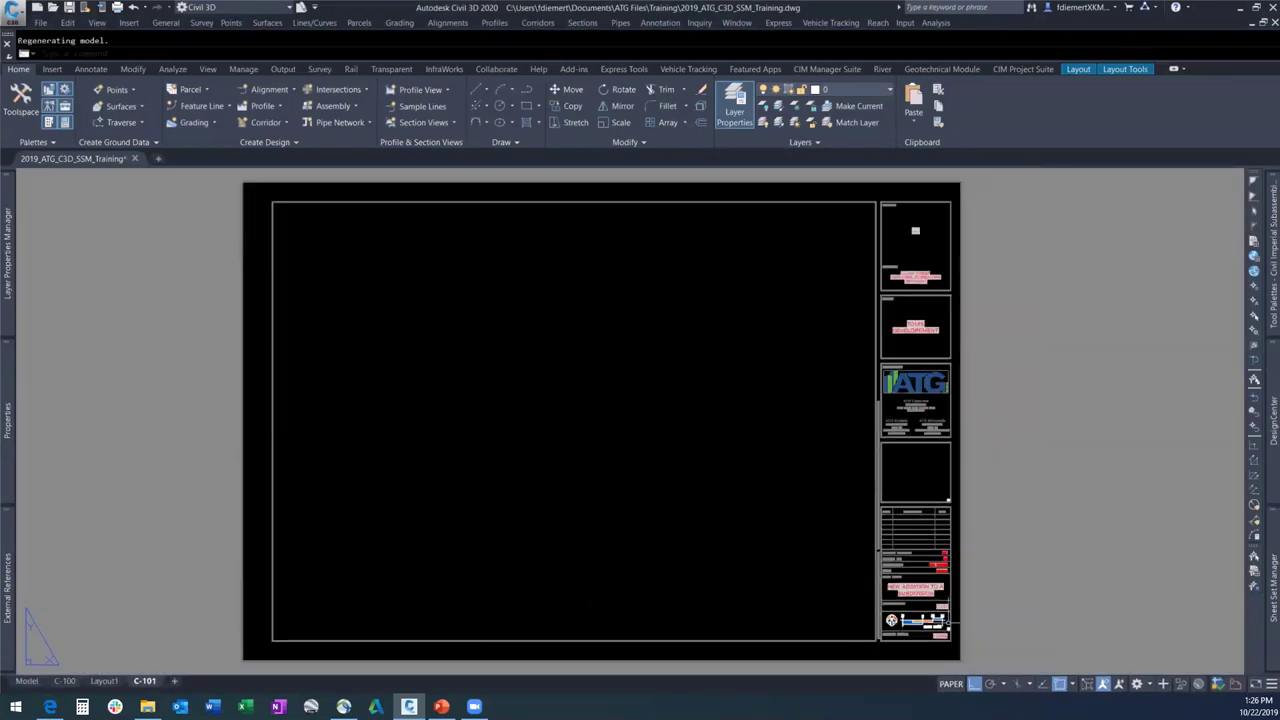
Regenerate the whole drawing with REA and zoom in on the title block.
scroll(975, 315, "up", 5)
scroll(1000, 330, "down", 5)
scroll(1025, 335, "down", 4)
scroll(1040, 360, "up", 8)
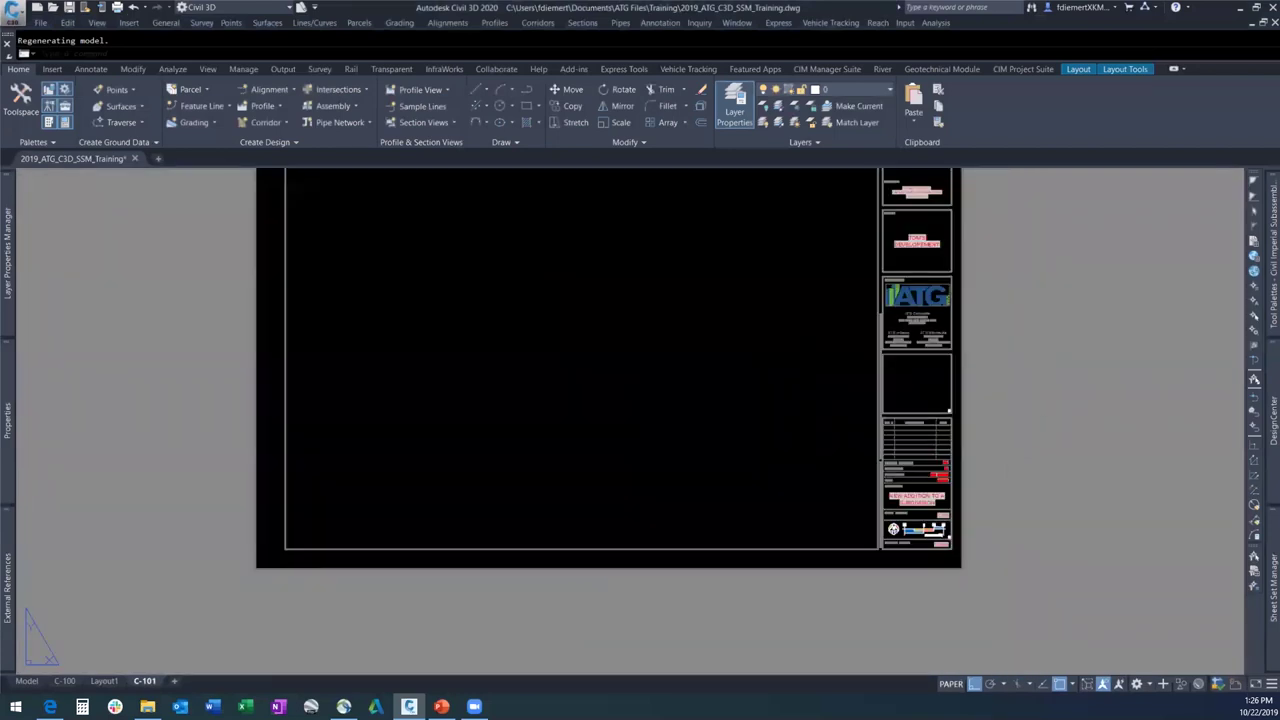
type("REA")
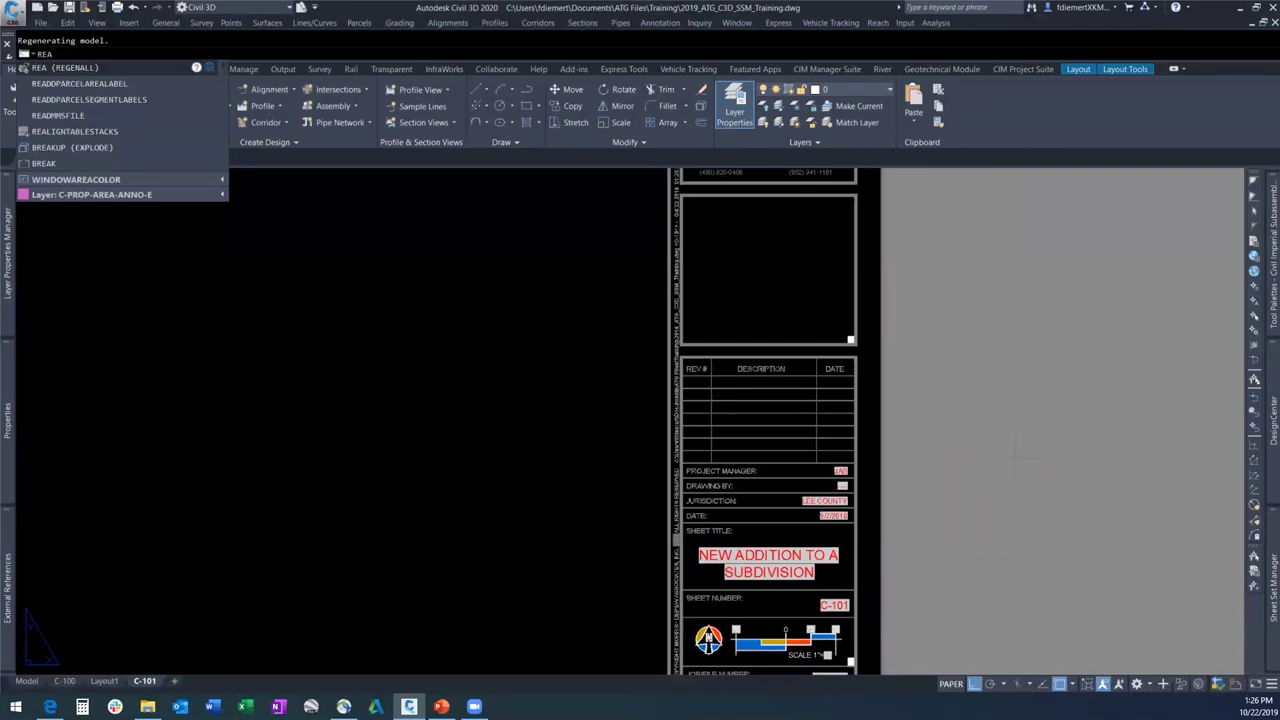
key("Return")
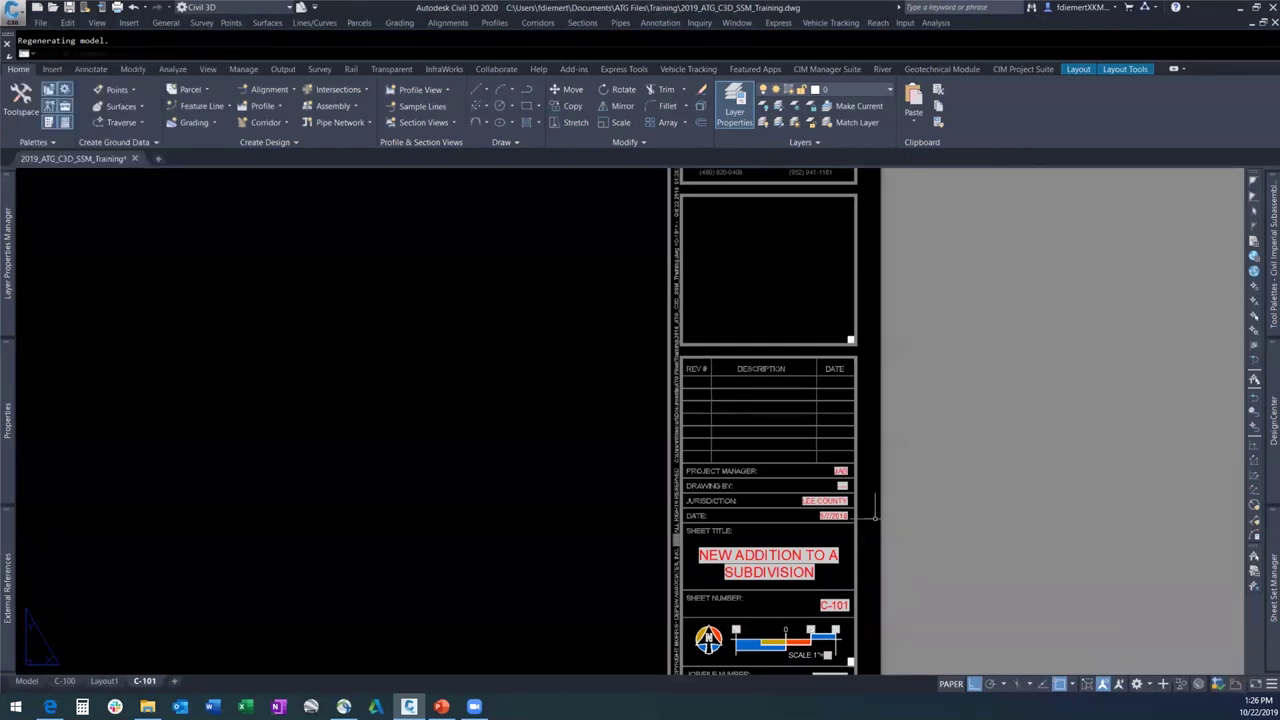
scroll(928, 495, "down", 3)
scroll(928, 566, "up", 5)
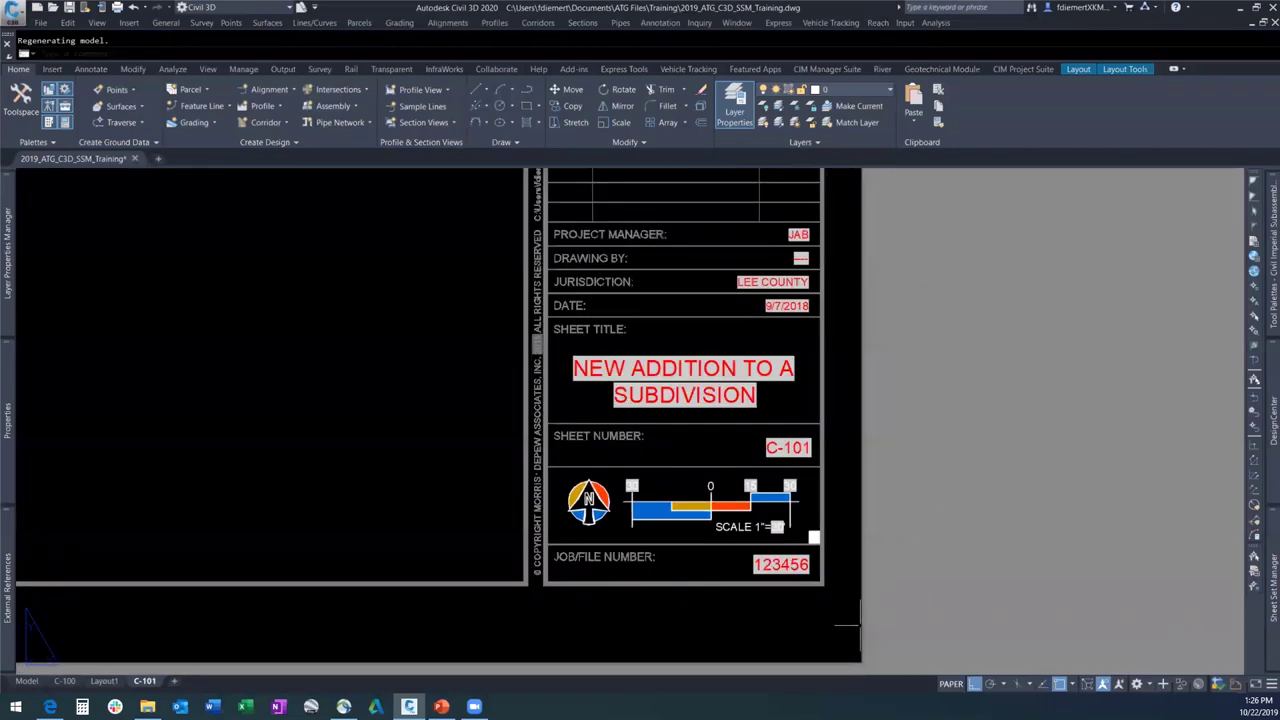
scroll(852, 620, "down", 7)
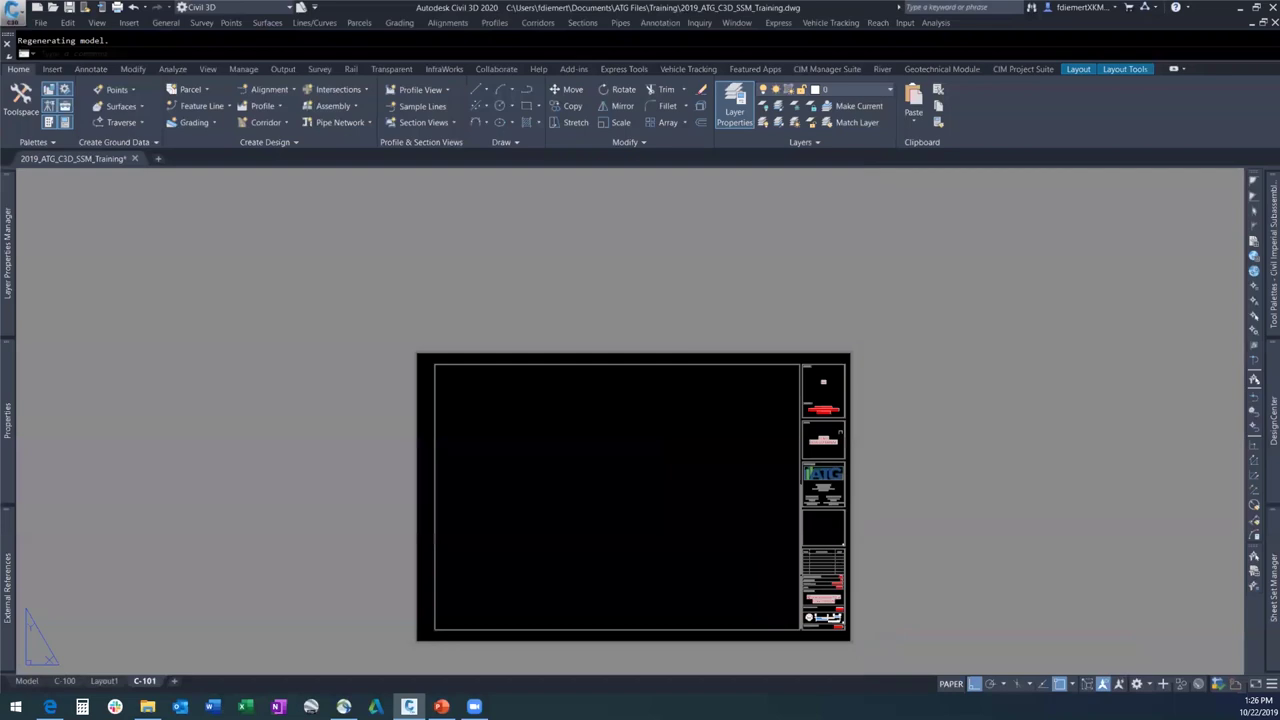
scroll(823, 381, "up", 5)
Replace the empty title block text with the sheet set DEVELOPER field, reading TOM'S DEVELOPEMENT.
left_click(772, 268)
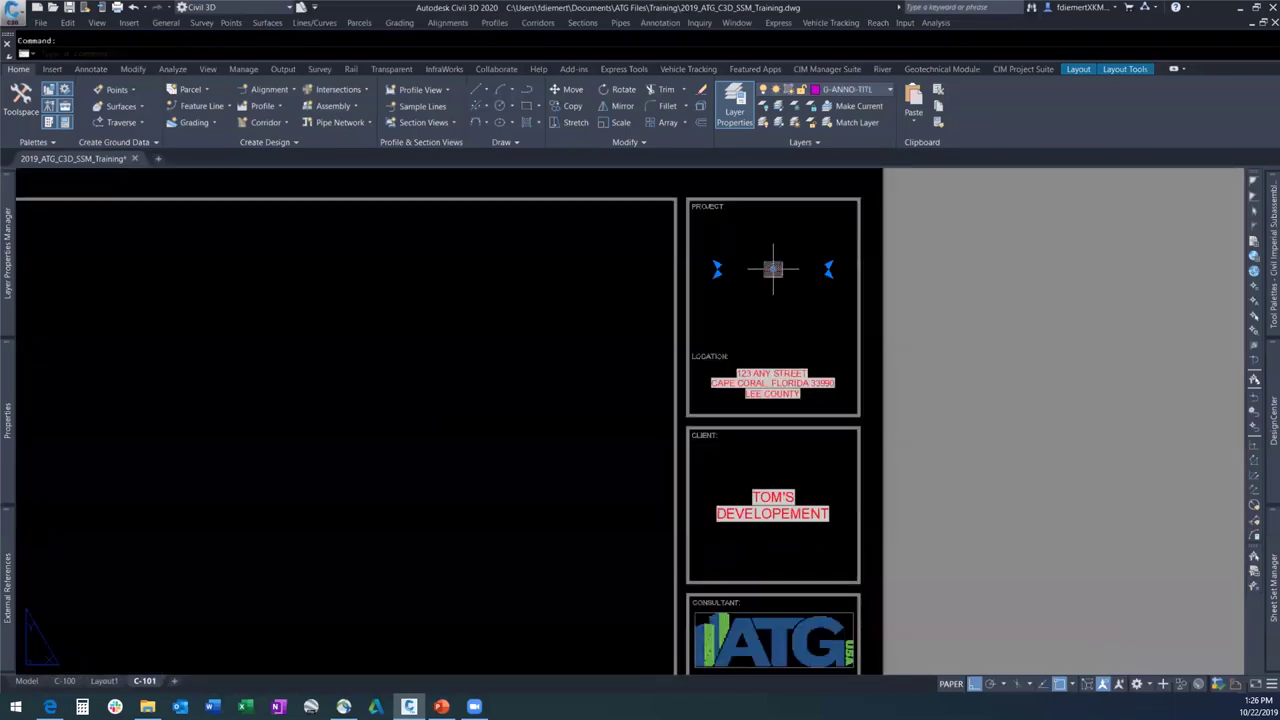
right_click(772, 269)
left_click(842, 407)
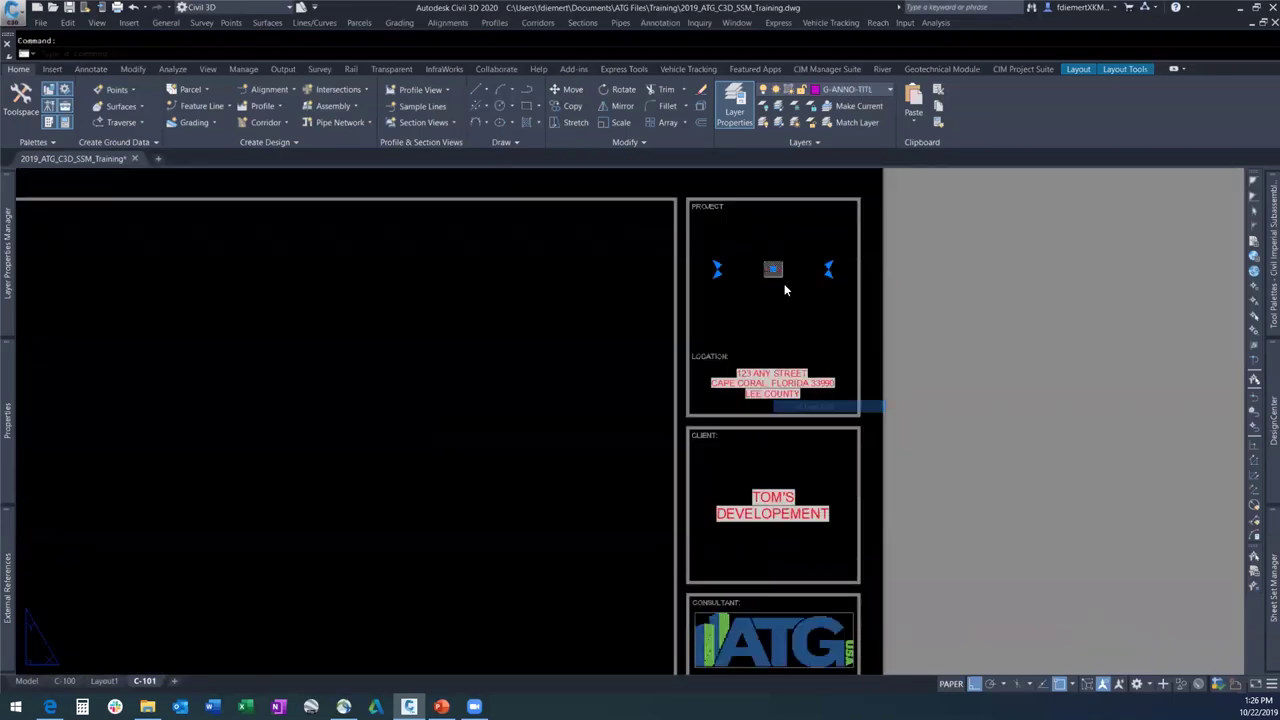
right_click(774, 271)
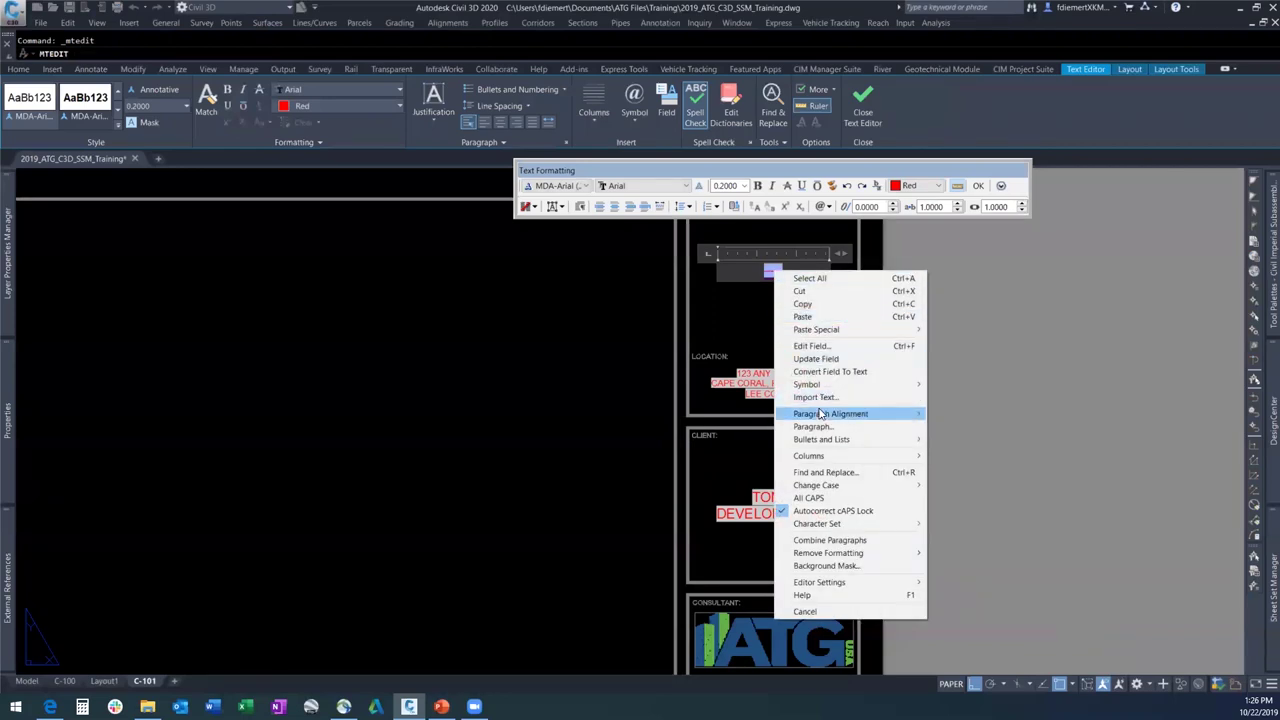
left_click(815, 346)
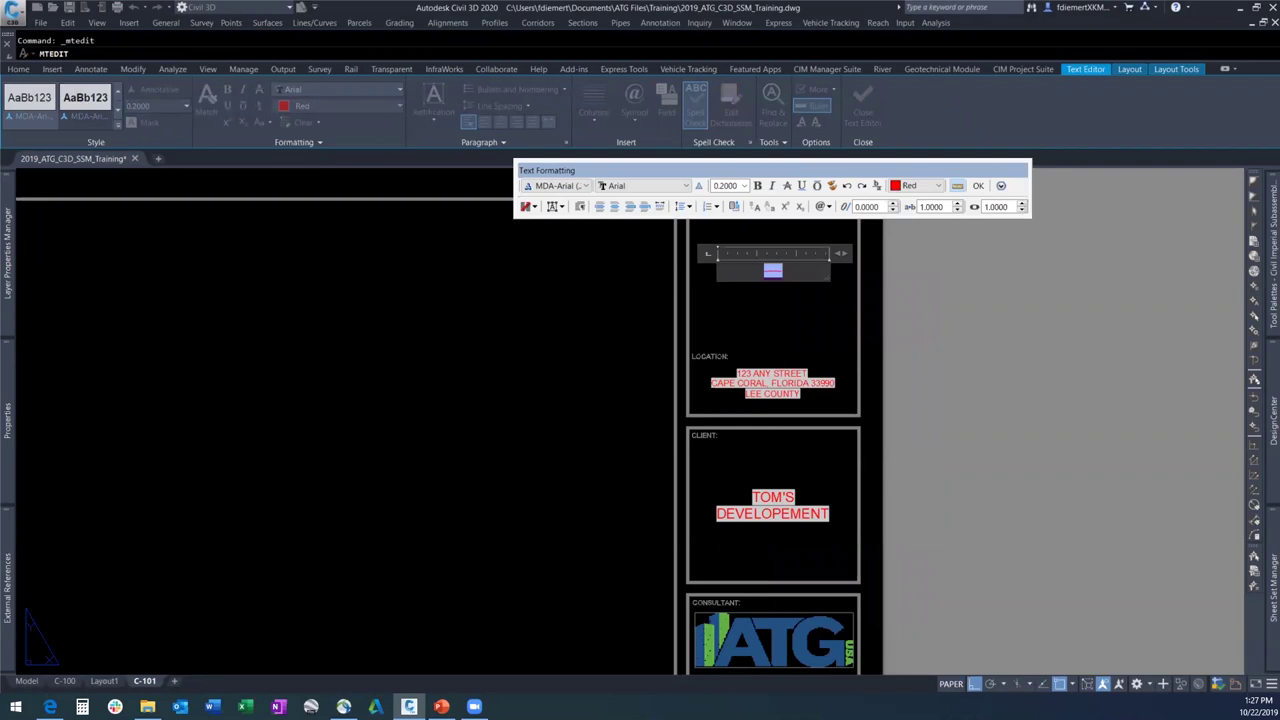
left_click(640, 453)
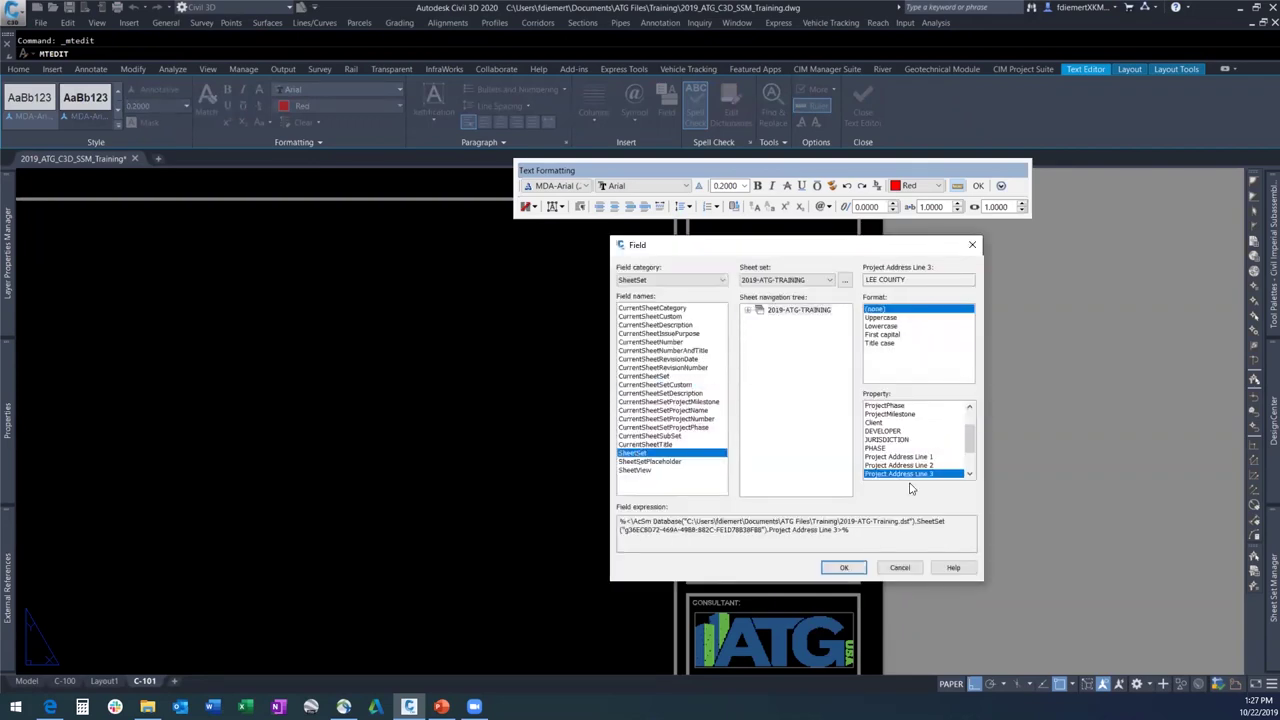
left_click(890, 431)
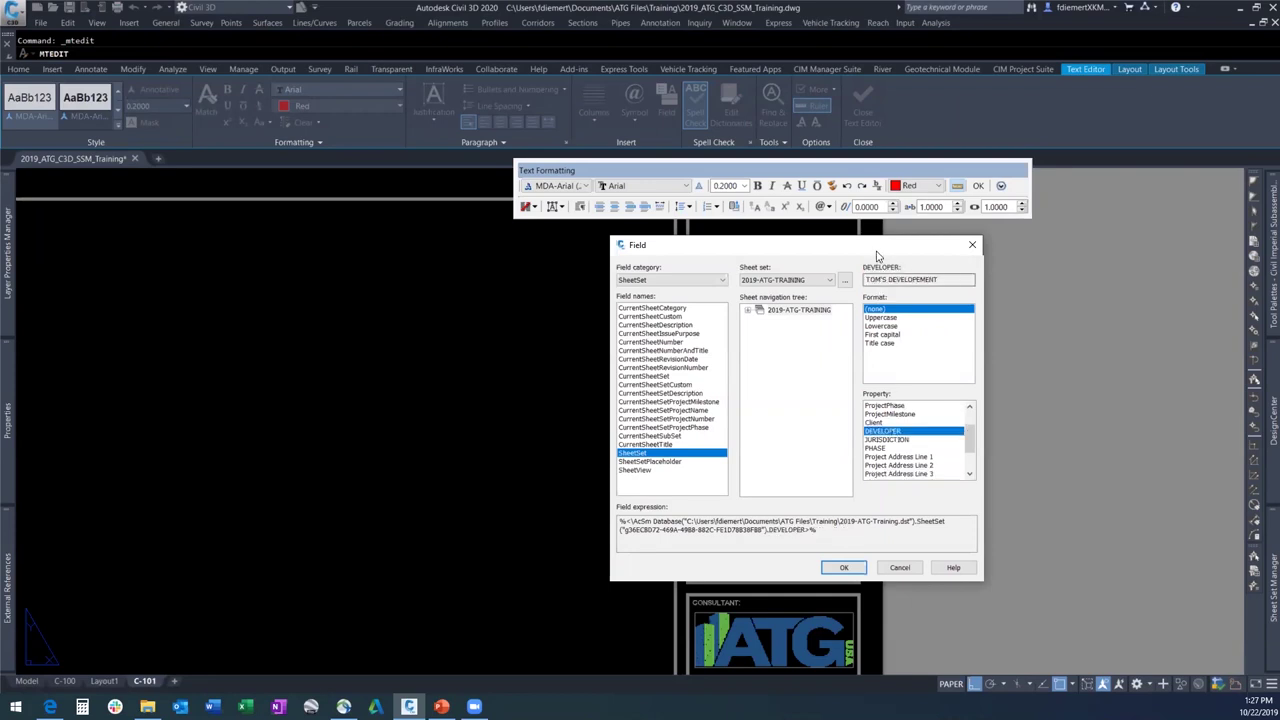
left_click_drag(867, 253, 554, 289)
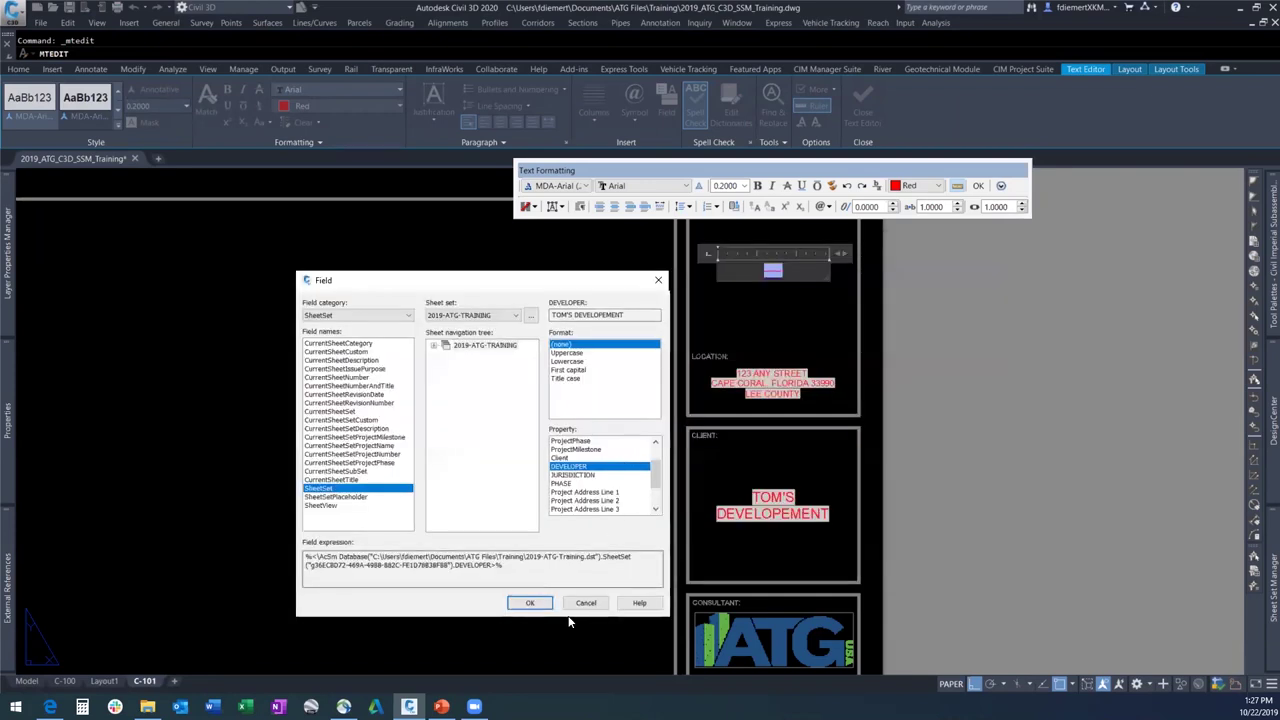
left_click(530, 603)
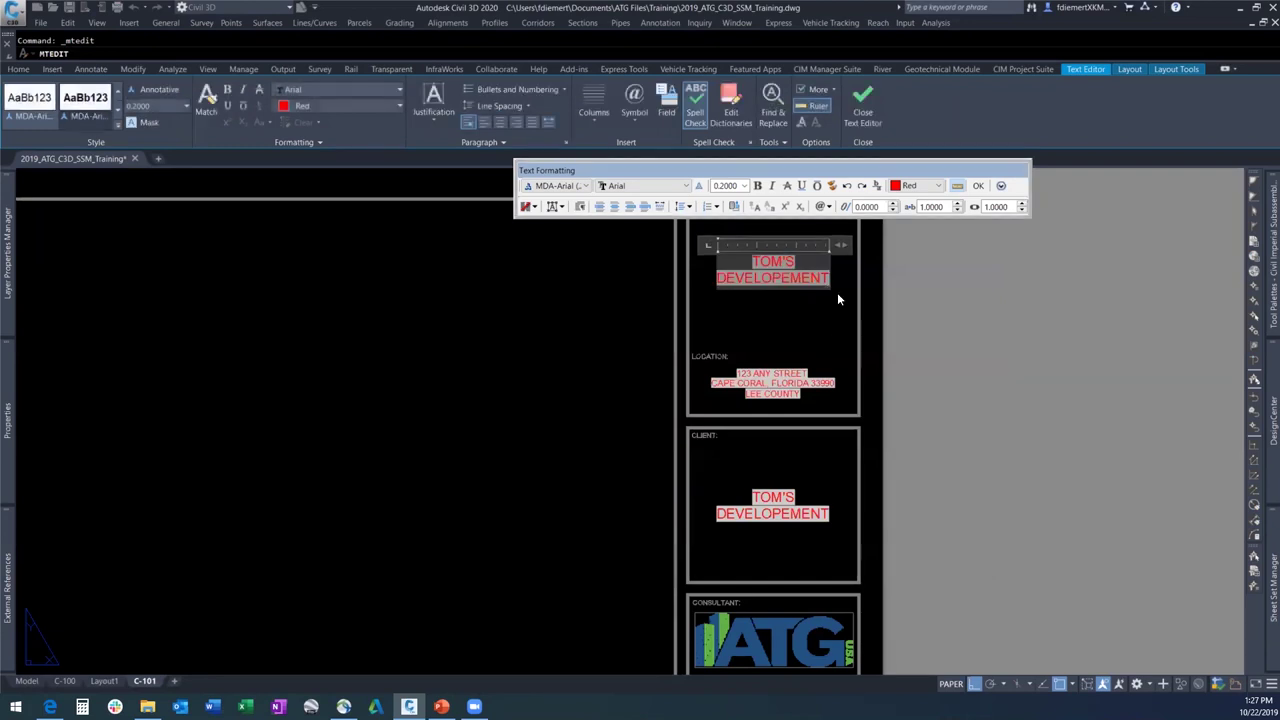
left_click(978, 185)
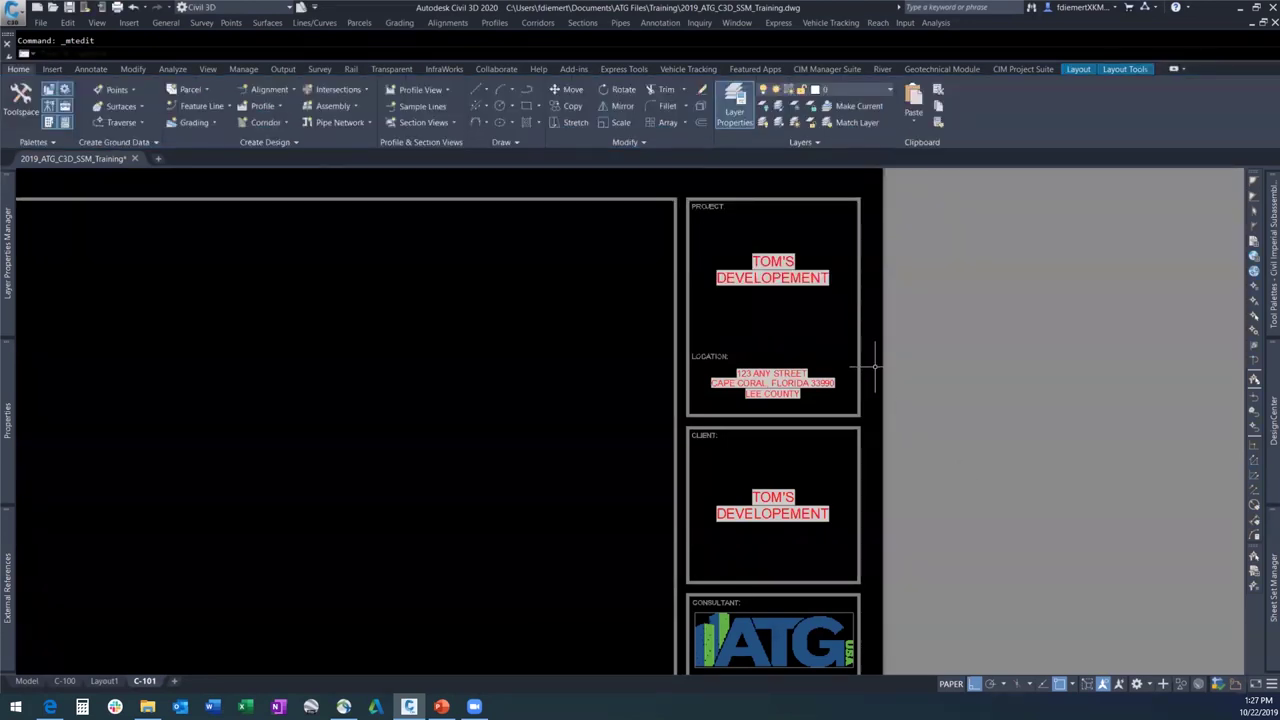
Zoom to extents to show the whole C-101 sheet.
scroll(866, 360, "down", 5)
scroll(874, 479, "up", 2)
scroll(876, 481, "up", 4)
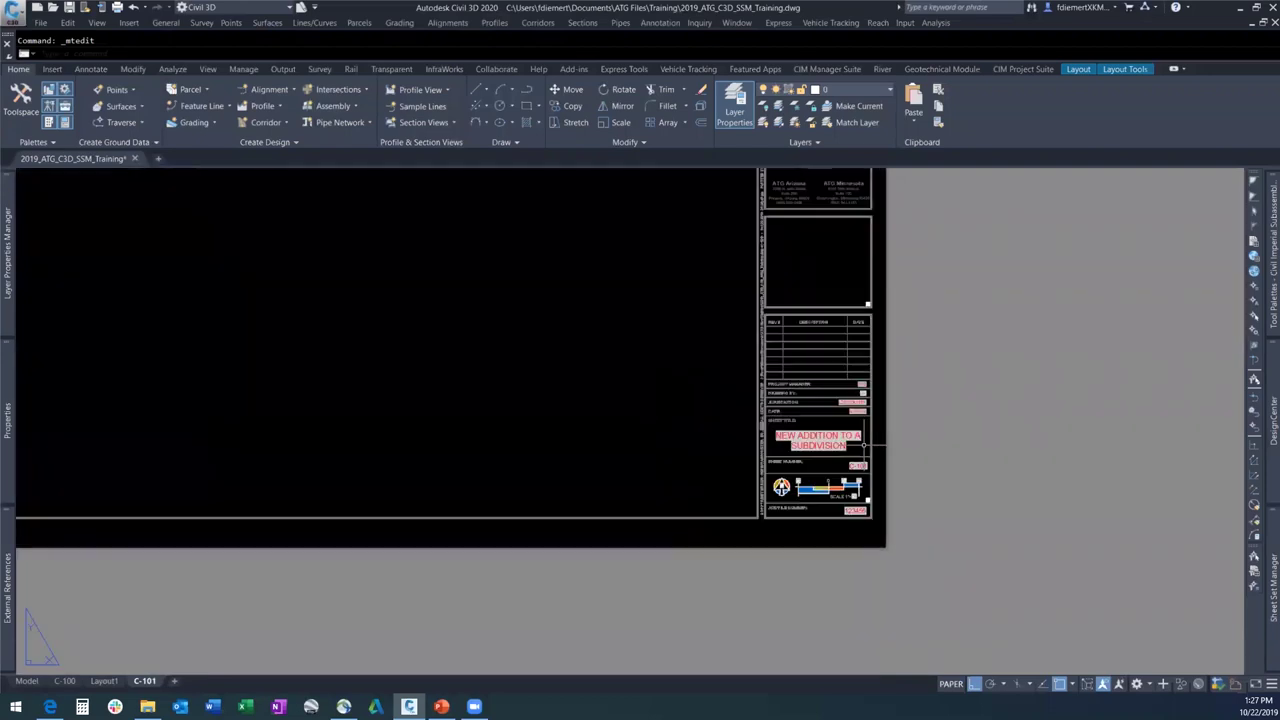
scroll(950, 555, "down", 4)
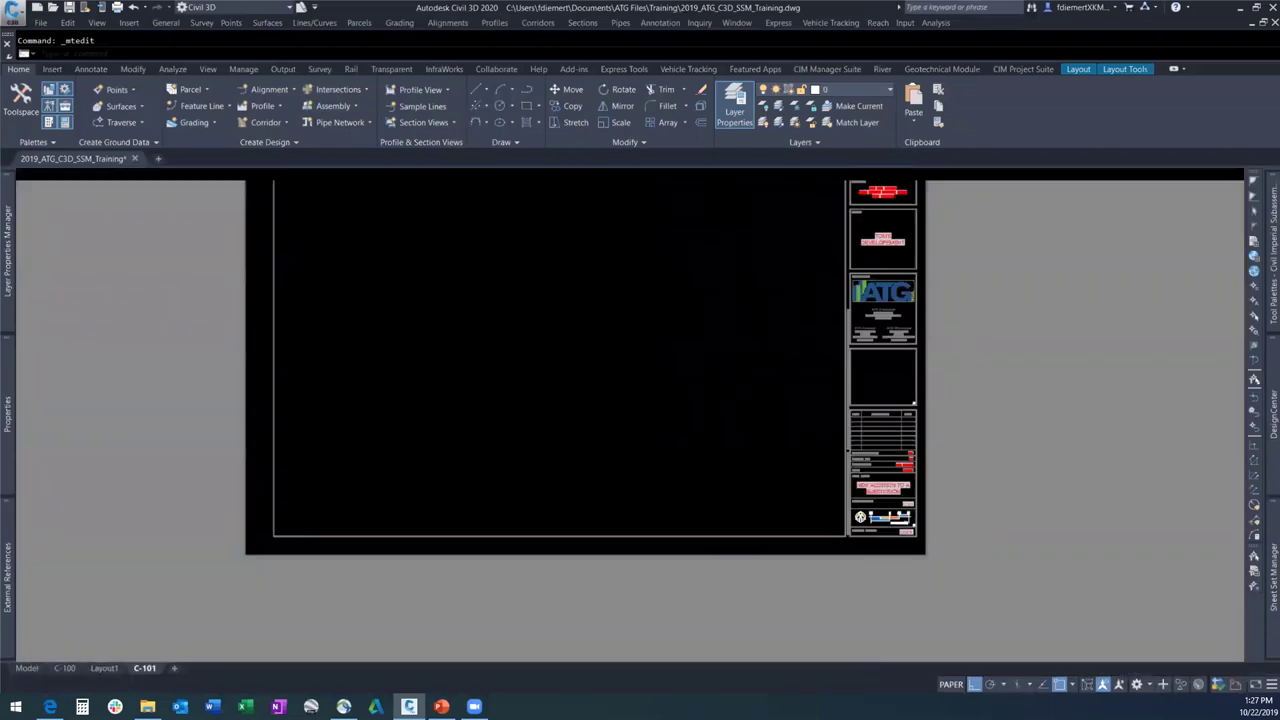
middle_click(1010, 466)
middle_click(1010, 466)
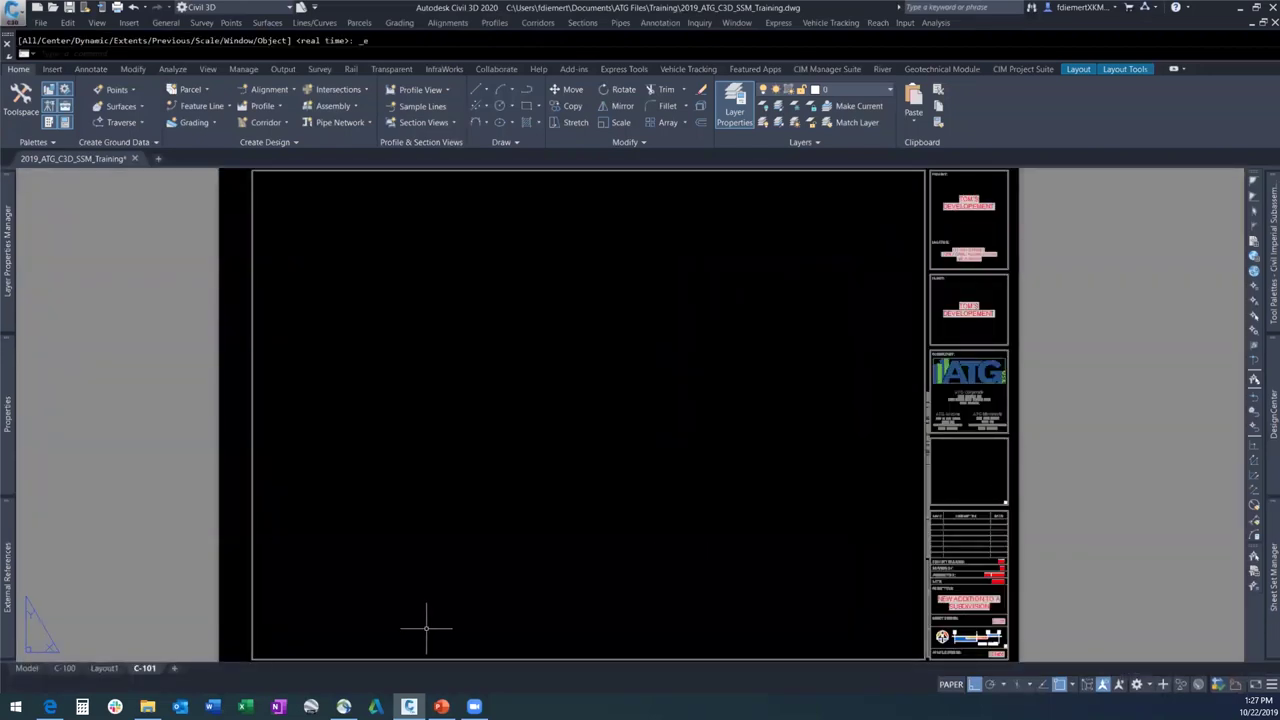
Drag sheet C-101 from LAND DEVELOPEMENT into the UTILITIES subset.
mouse_move(1272, 580)
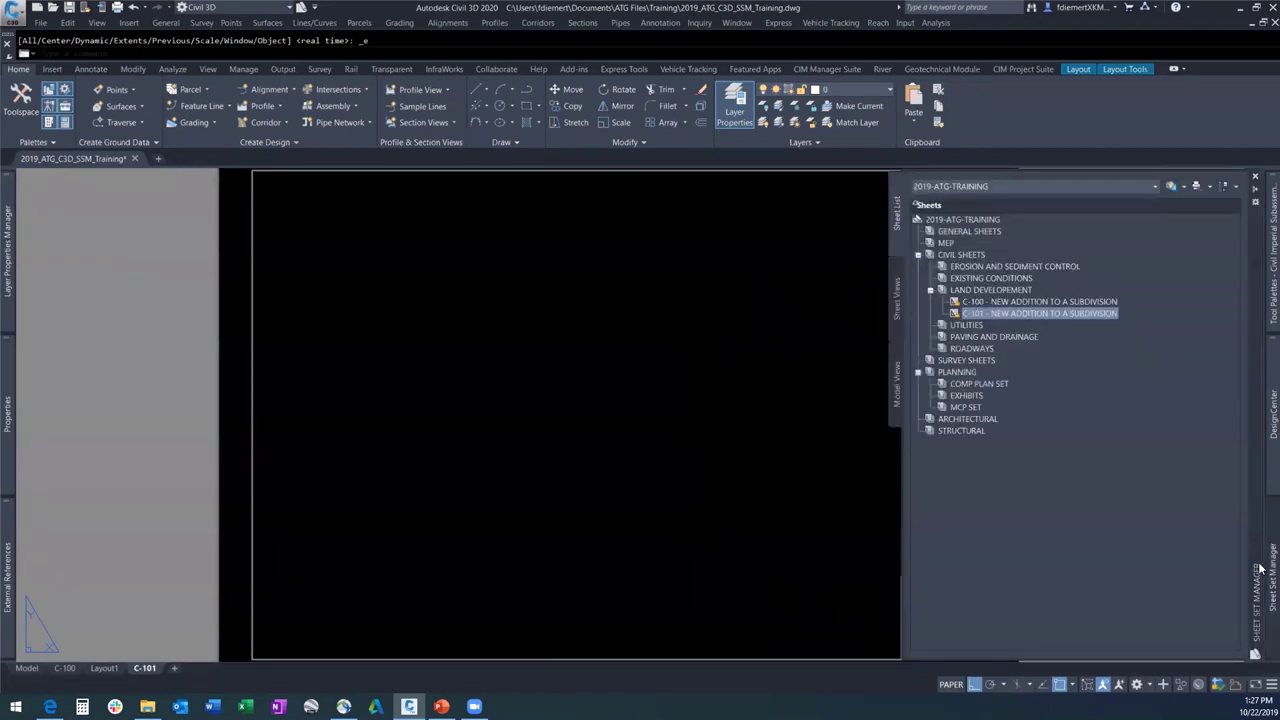
left_click(1006, 314)
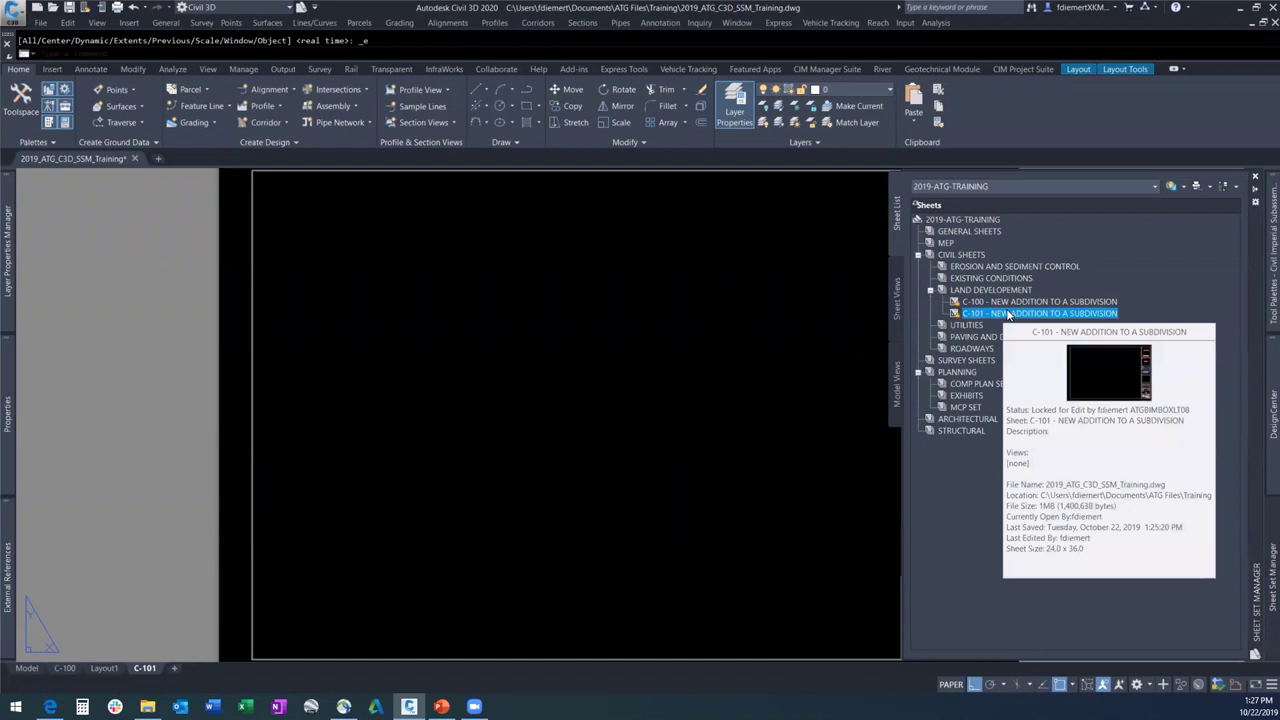
left_click(970, 327)
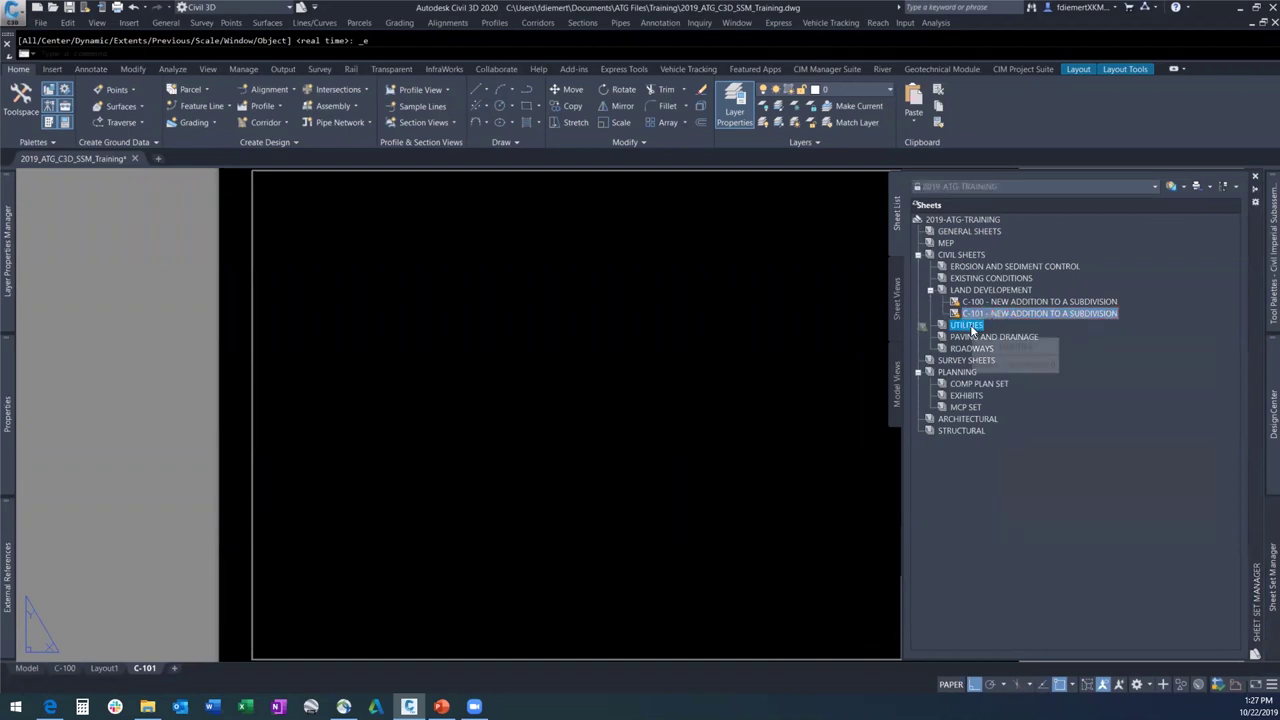
left_click_drag(970, 327, 972, 330)
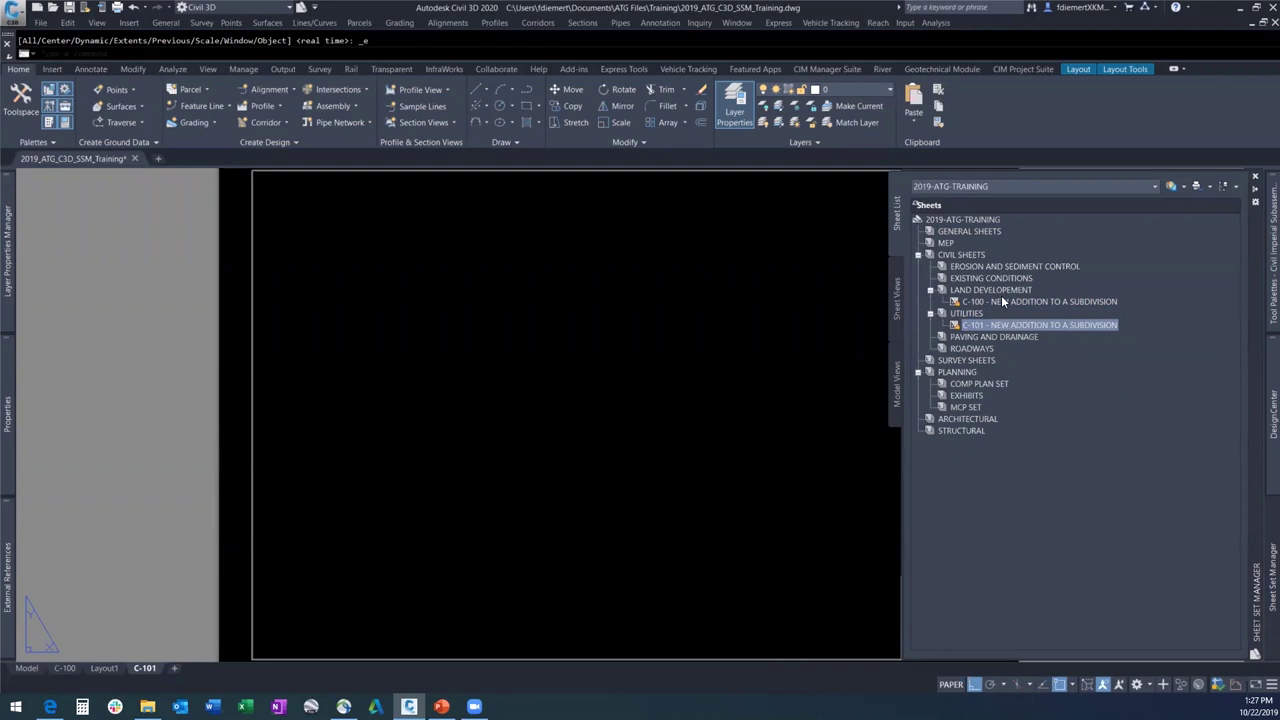
Open and dismiss the sheet set's Publish menu, then select sheet C-100.
left_click(966, 219)
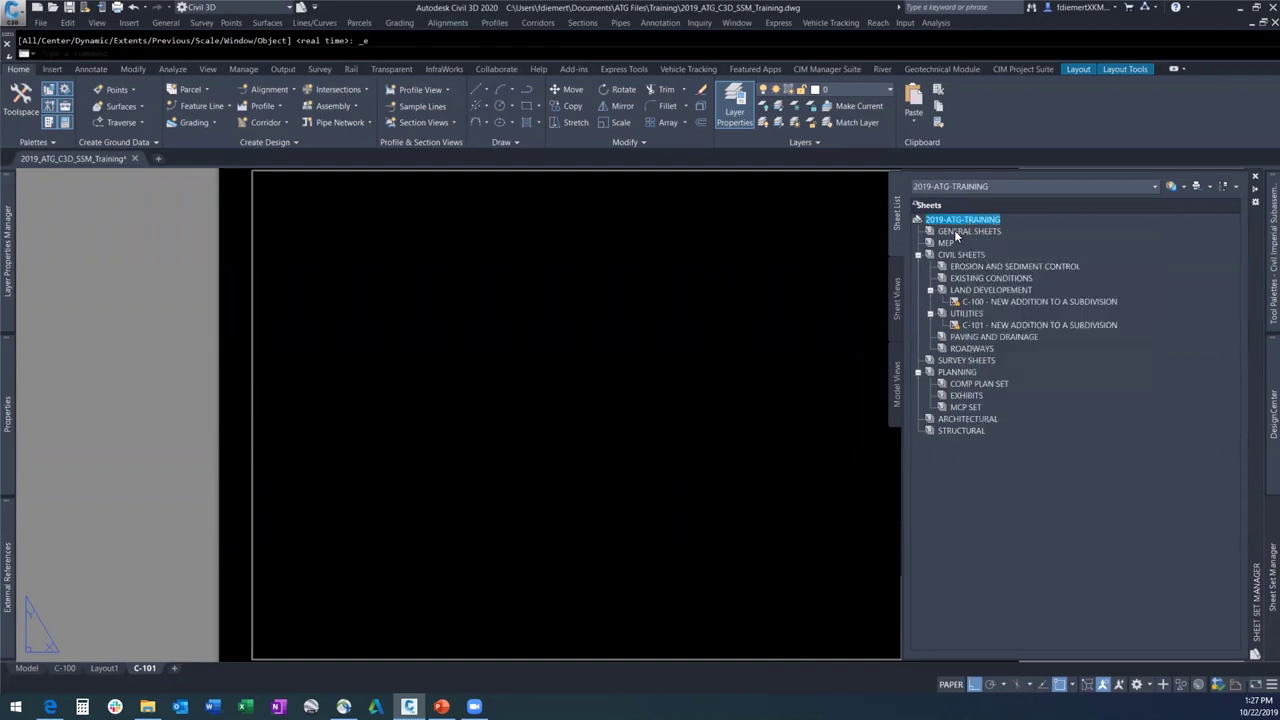
left_click(1209, 187)
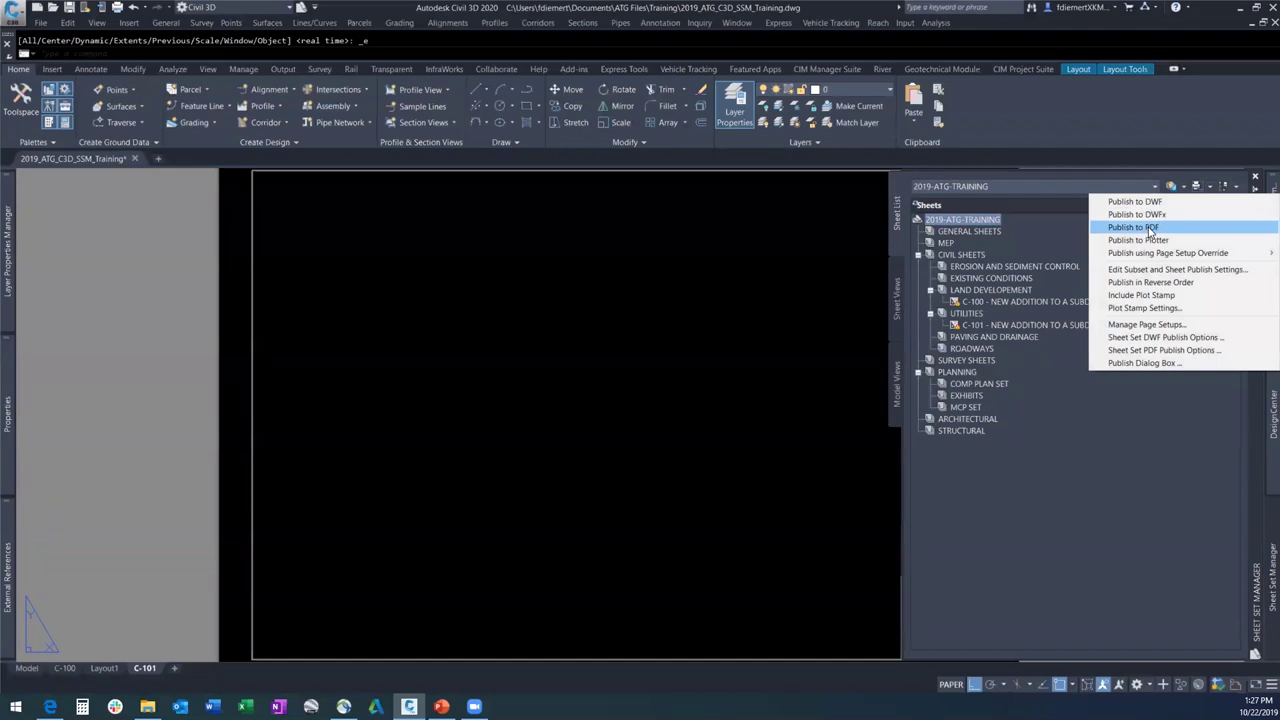
left_click(987, 300)
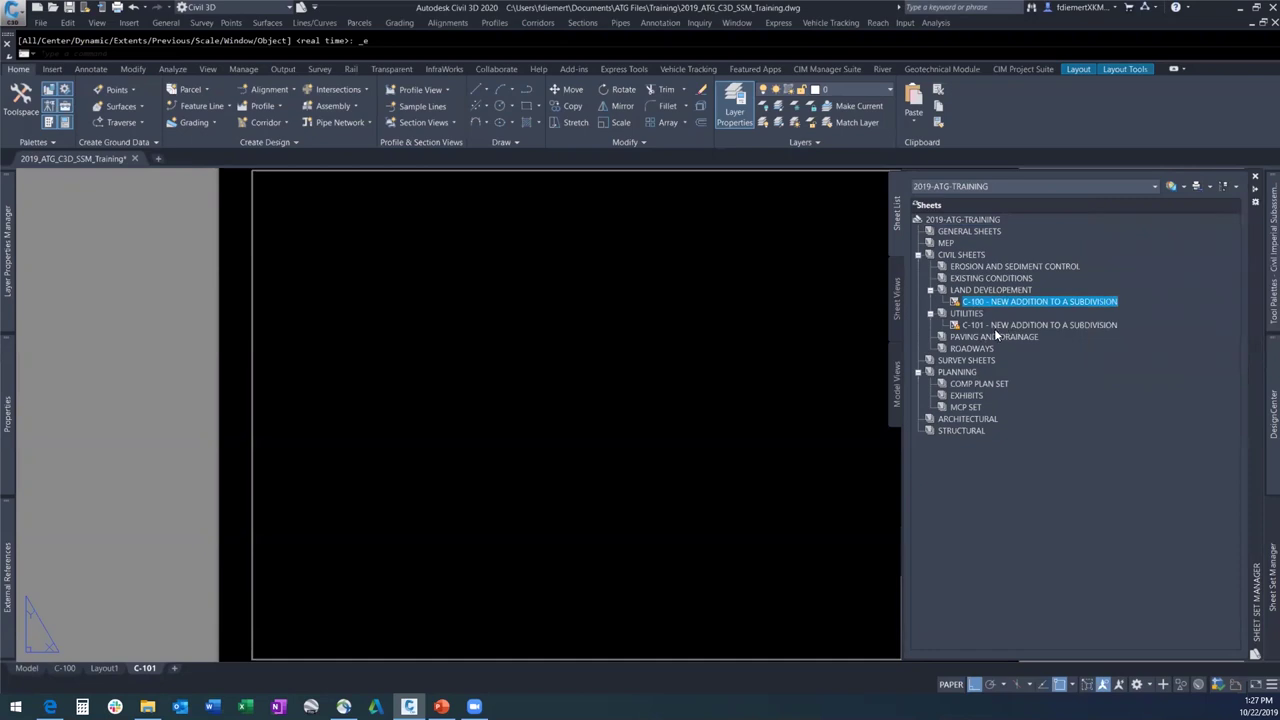
Publish sheets C-100 and C-101 together to 2019-ATG-TRAINING.pdf, keeping the default file name.
left_click(994, 326, "ctrl")
right_click(994, 327)
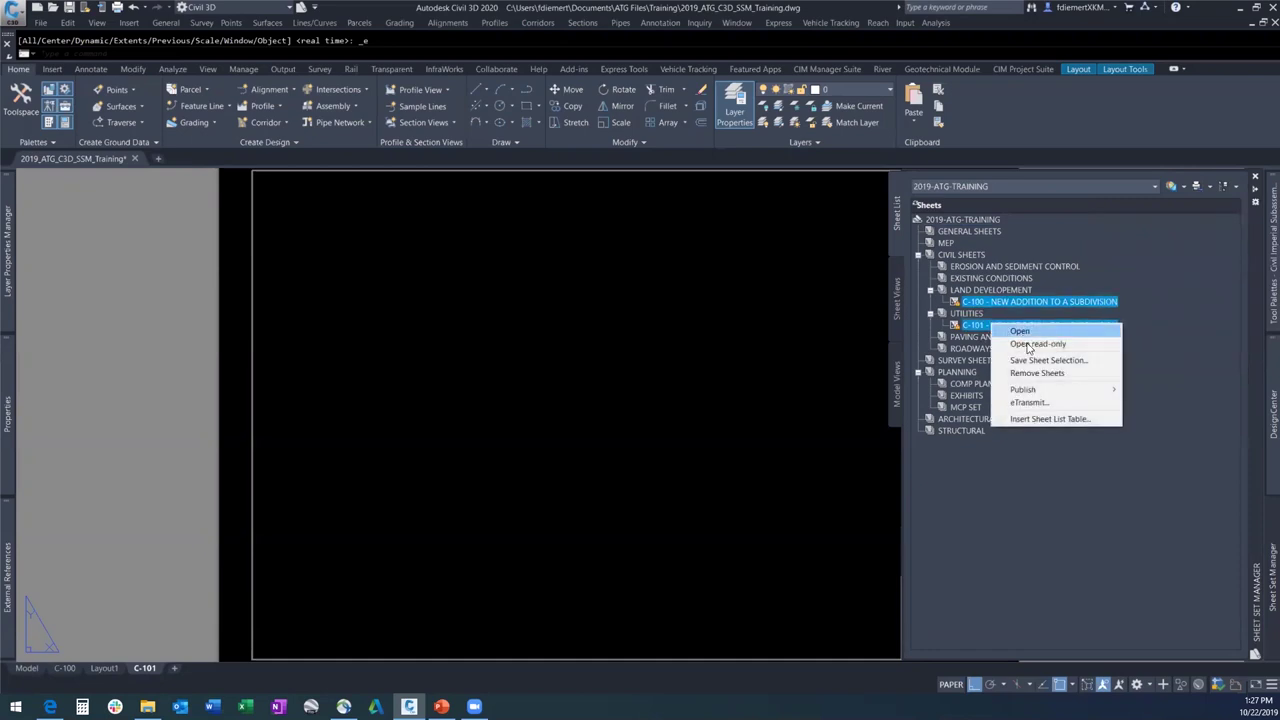
mouse_move(1035, 390)
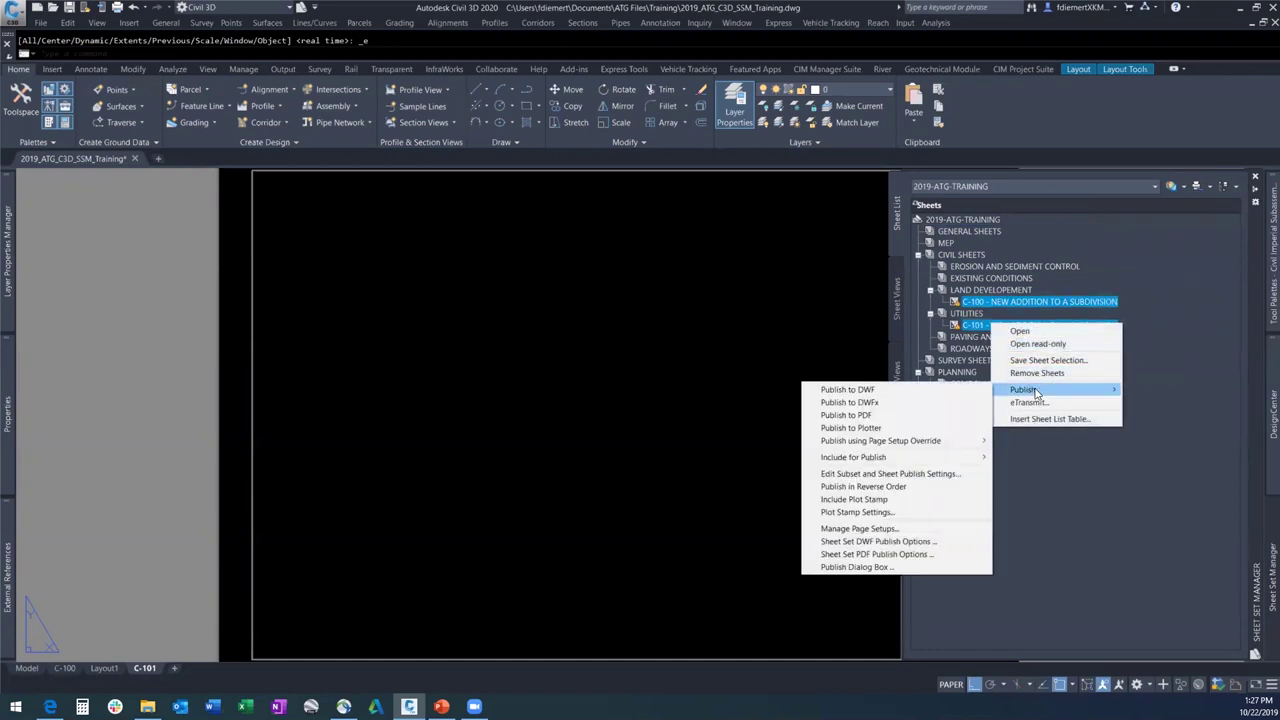
left_click(864, 418)
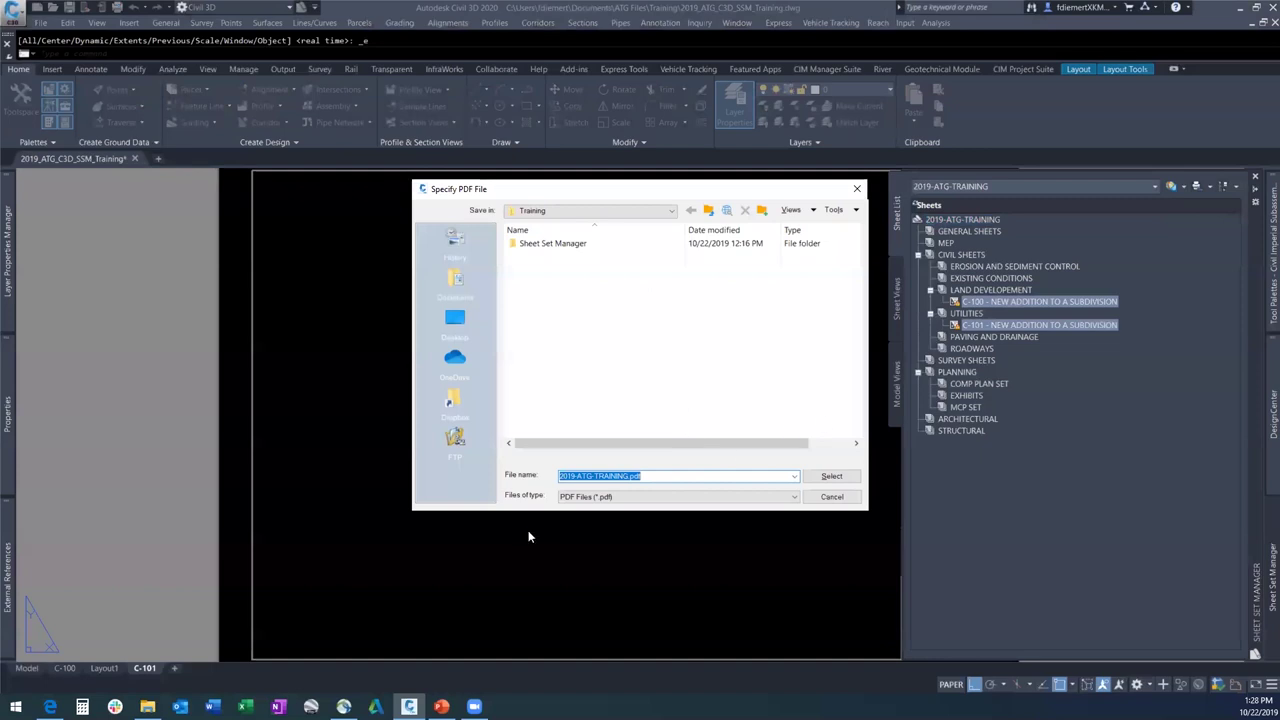
left_click(830, 477)
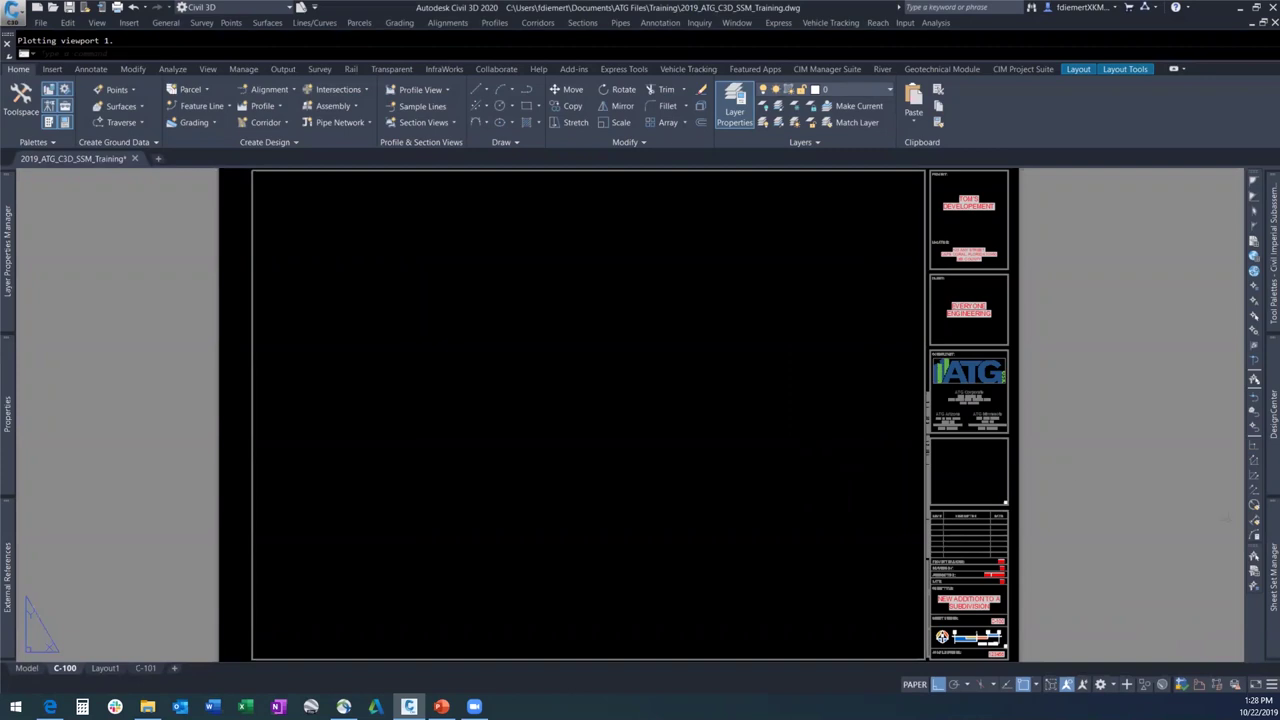
key("super+e")
key("alt+Tab")
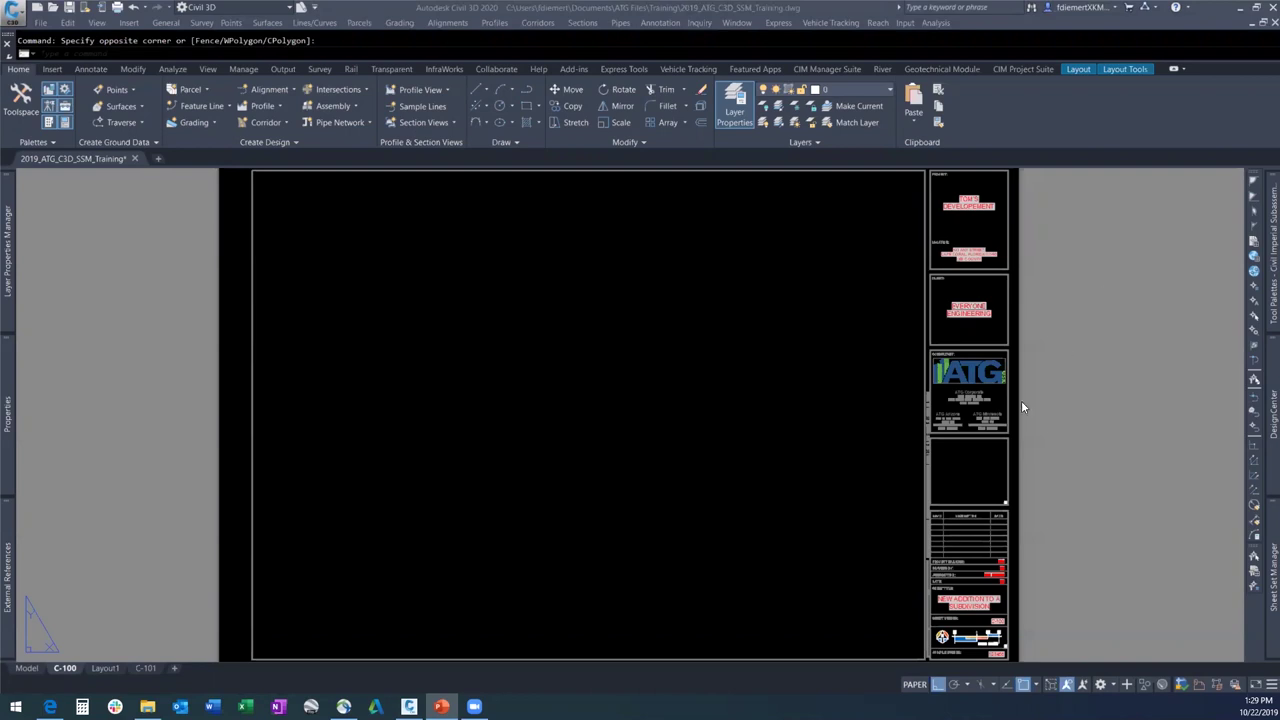
Zoom into C-100's revision table and start Multiline Text with a first corner in the revision row.
scroll(957, 565, "up", 5)
scroll(797, 262, "up", 1)
scroll(837, 382, "down", 3)
scroll(841, 382, "up", 4)
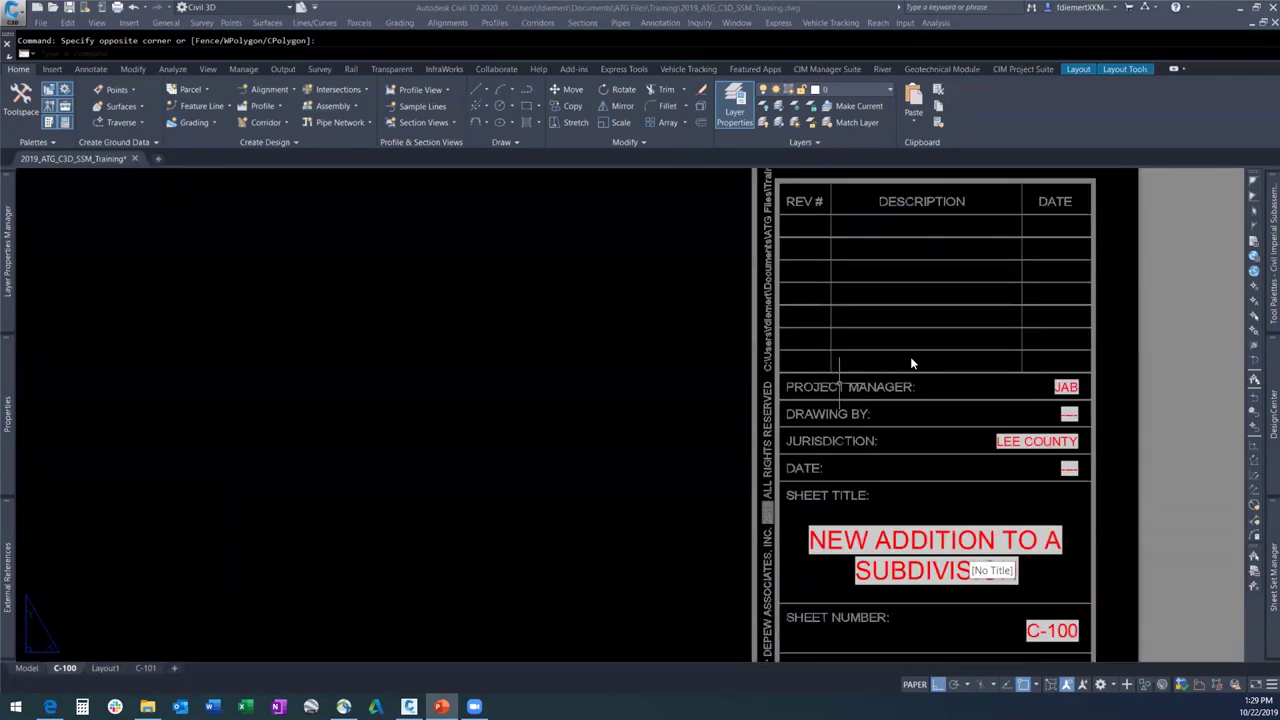
scroll(905, 360, "down", 2)
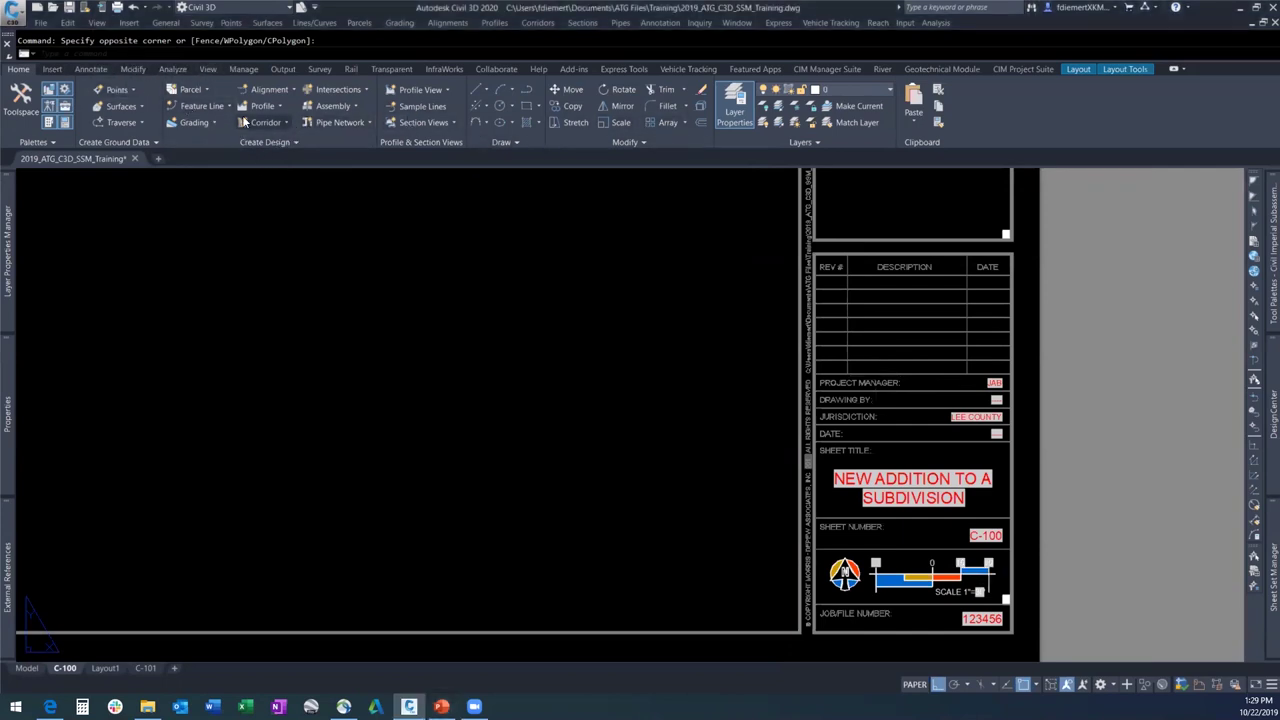
left_click(100, 68)
left_click(99, 100)
left_click(843, 394)
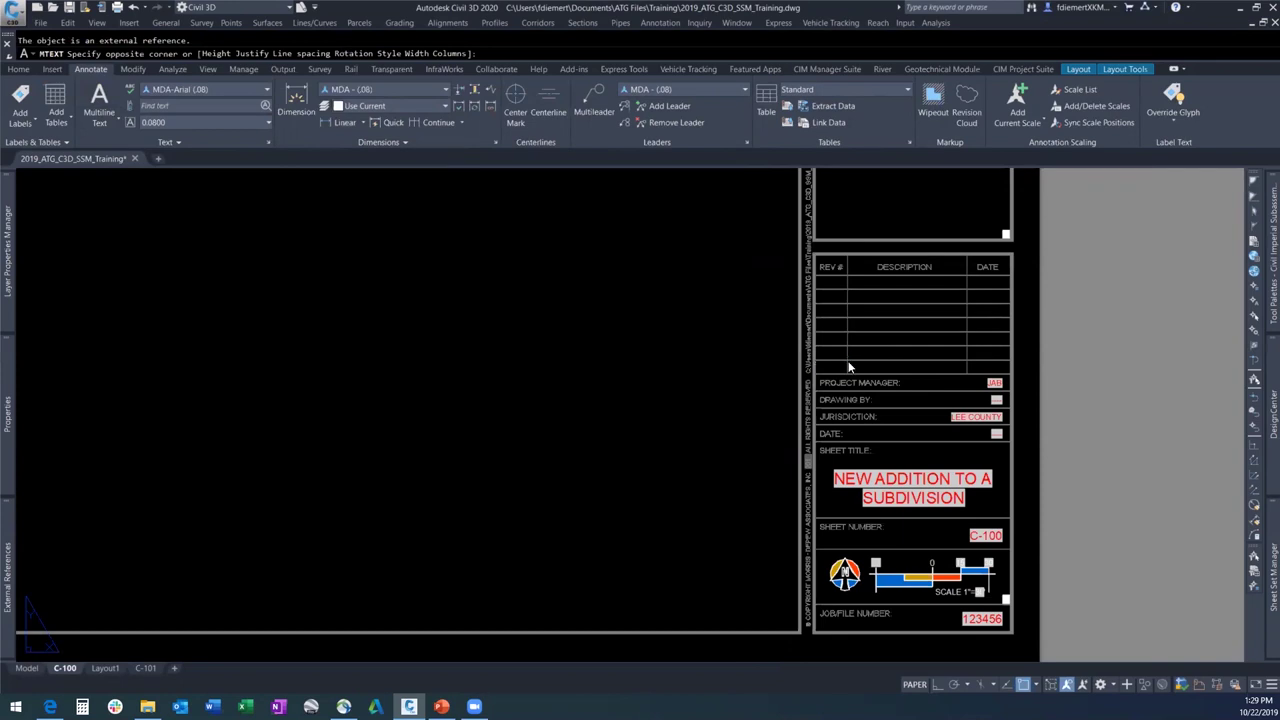
Place a middle-left justified xxx placeholder in the revision number cell.
left_click(852, 366)
left_click(617, 302)
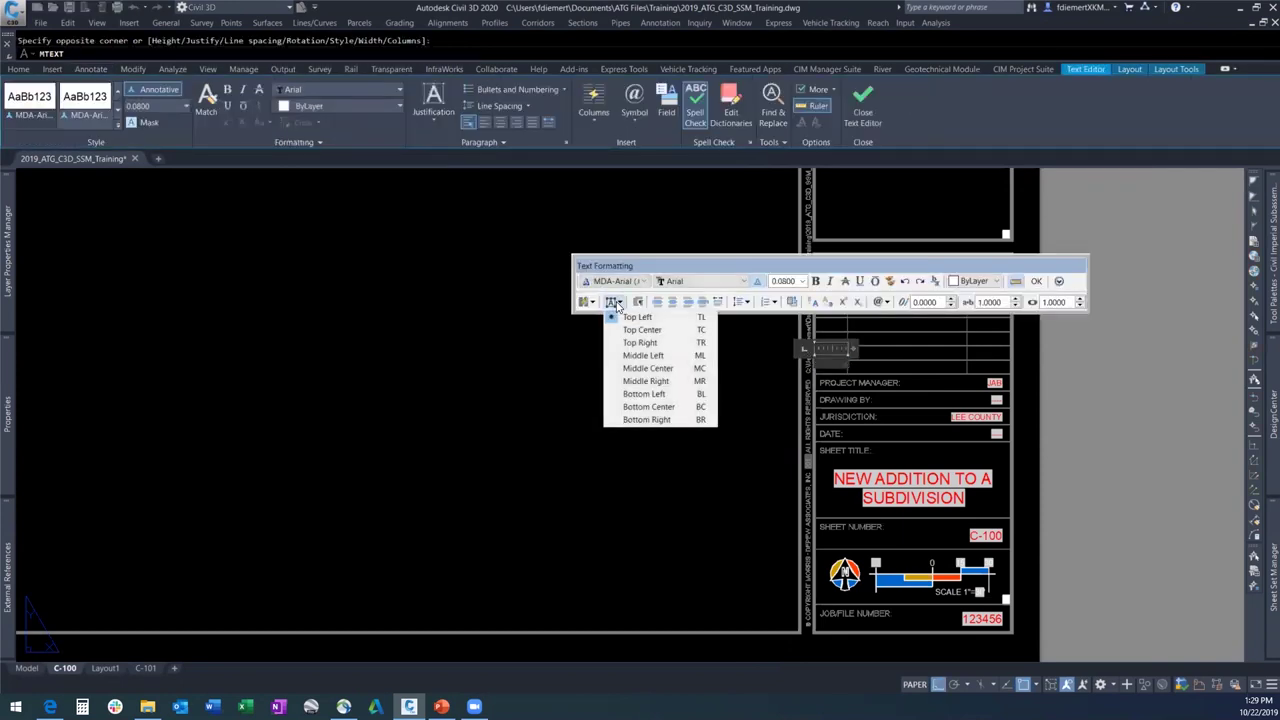
left_click(641, 360)
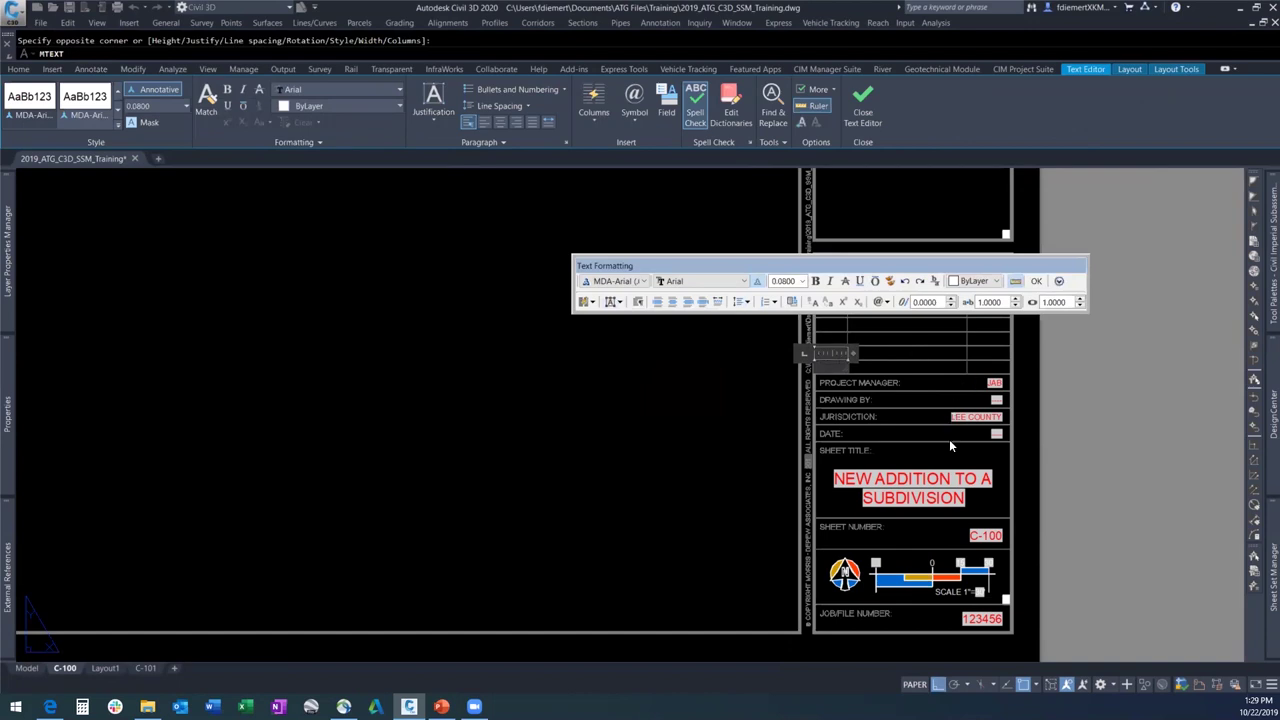
type("xxx")
left_click(1036, 281)
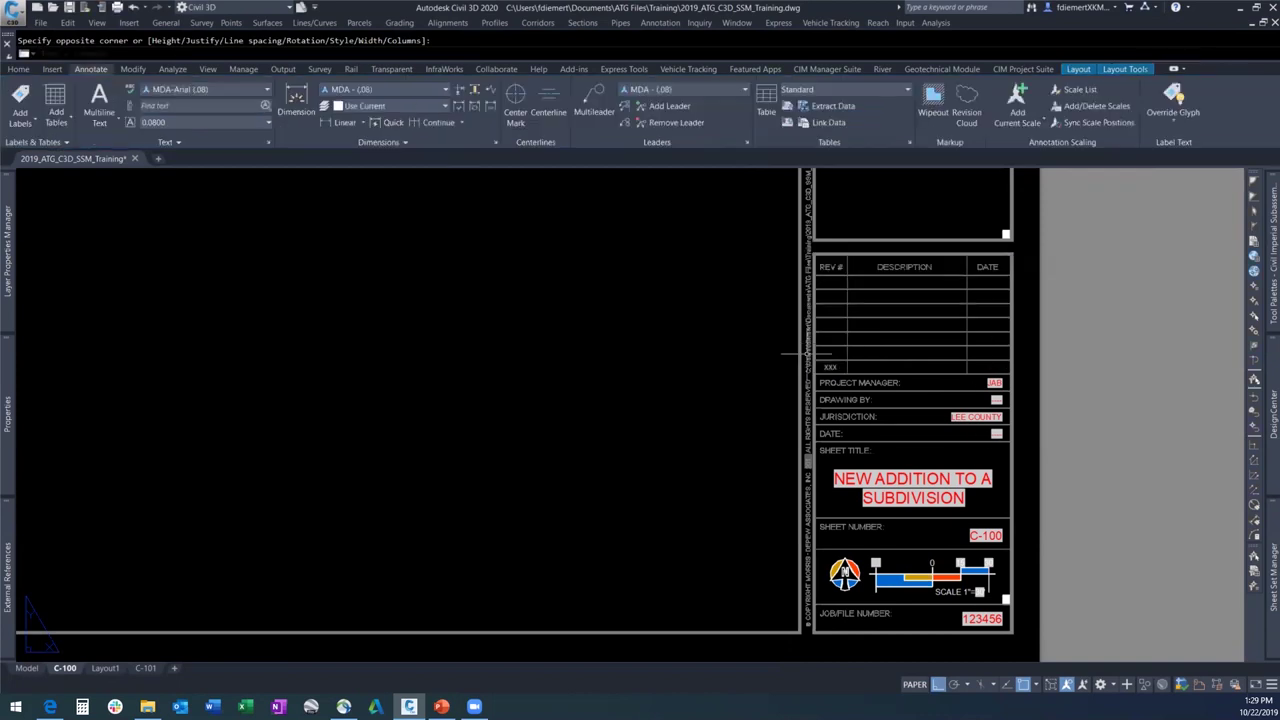
Add a centered xxxxxxx placeholder in the DESCRIPTION cell.
left_click(100, 100)
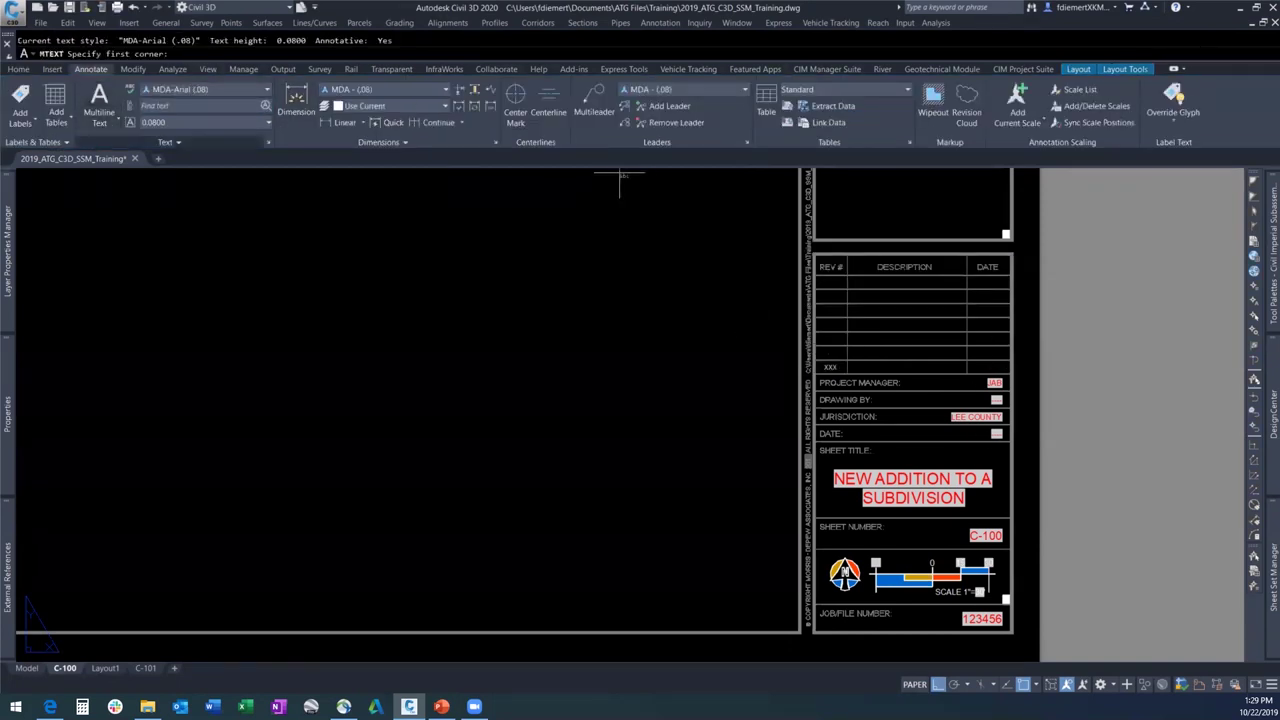
double_click(847, 372)
left_click(847, 372)
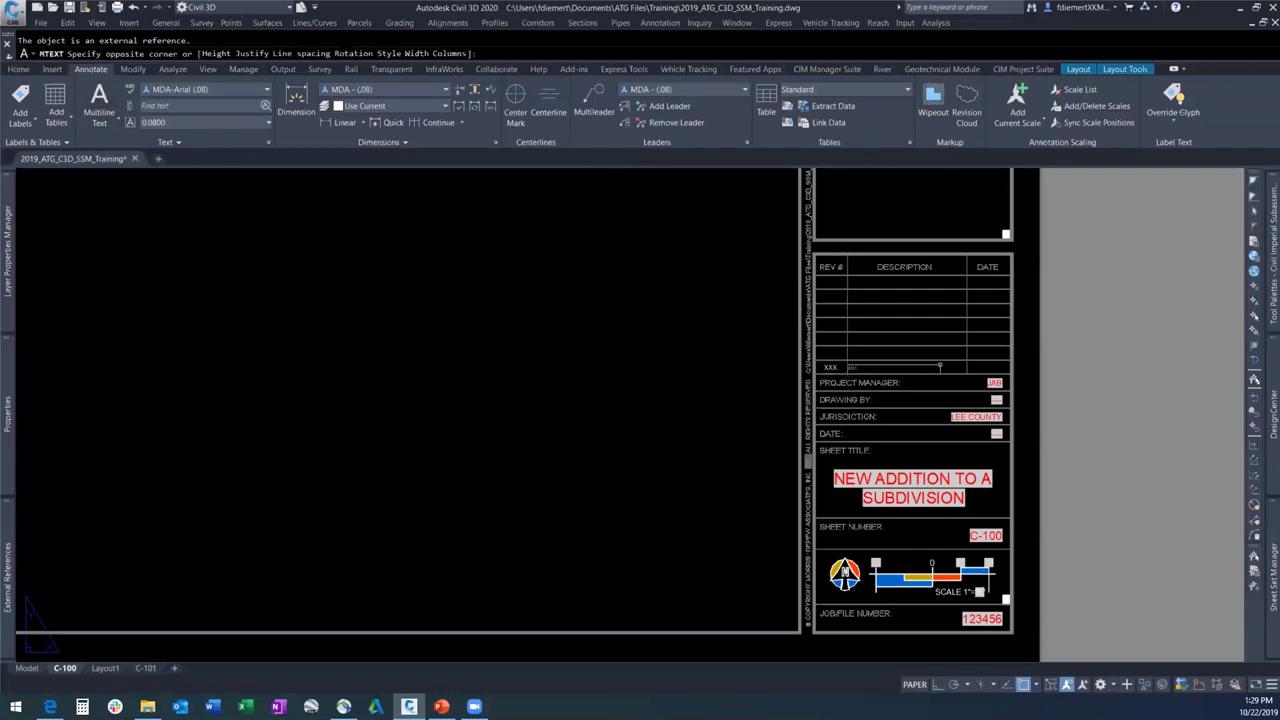
left_click(972, 356)
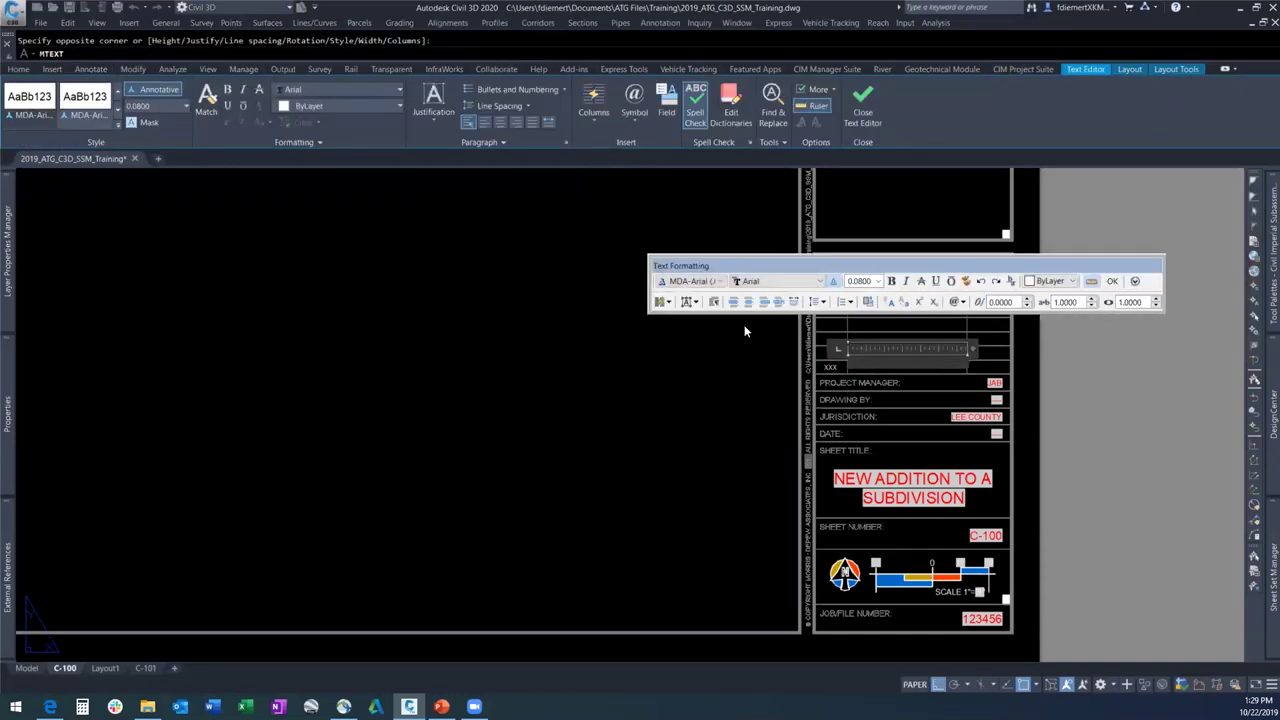
left_click(697, 303)
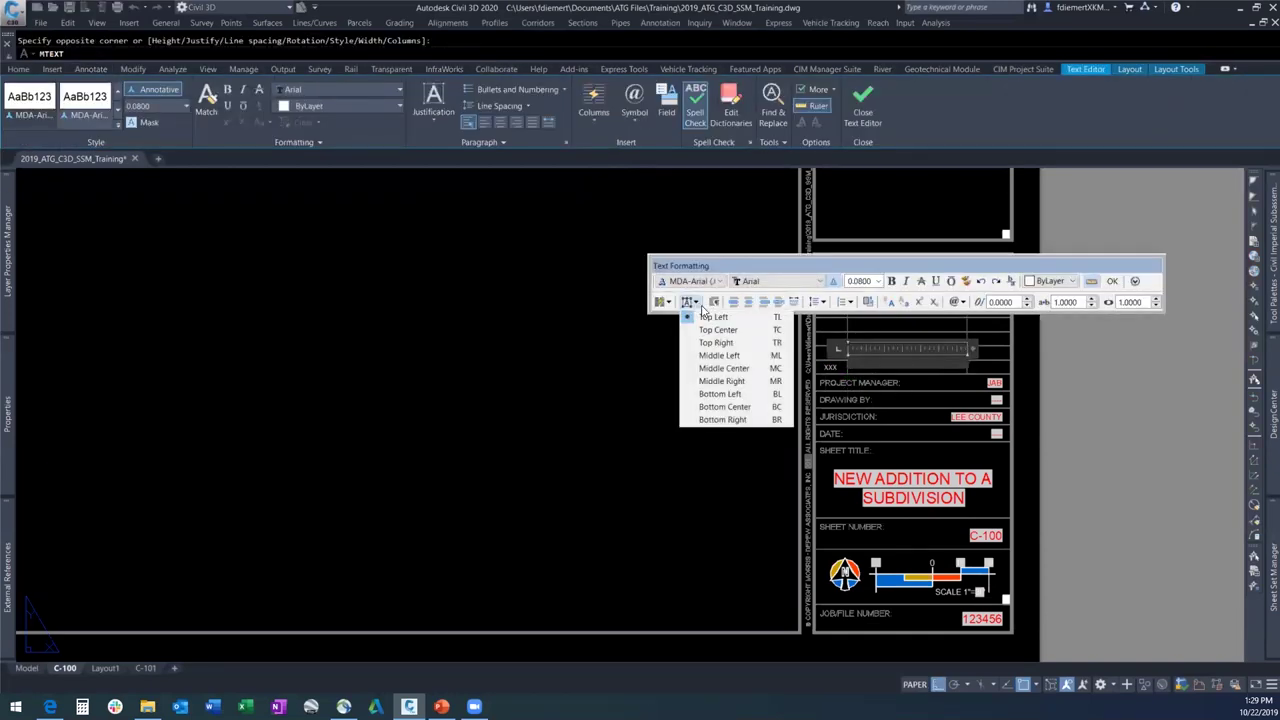
left_click(724, 368)
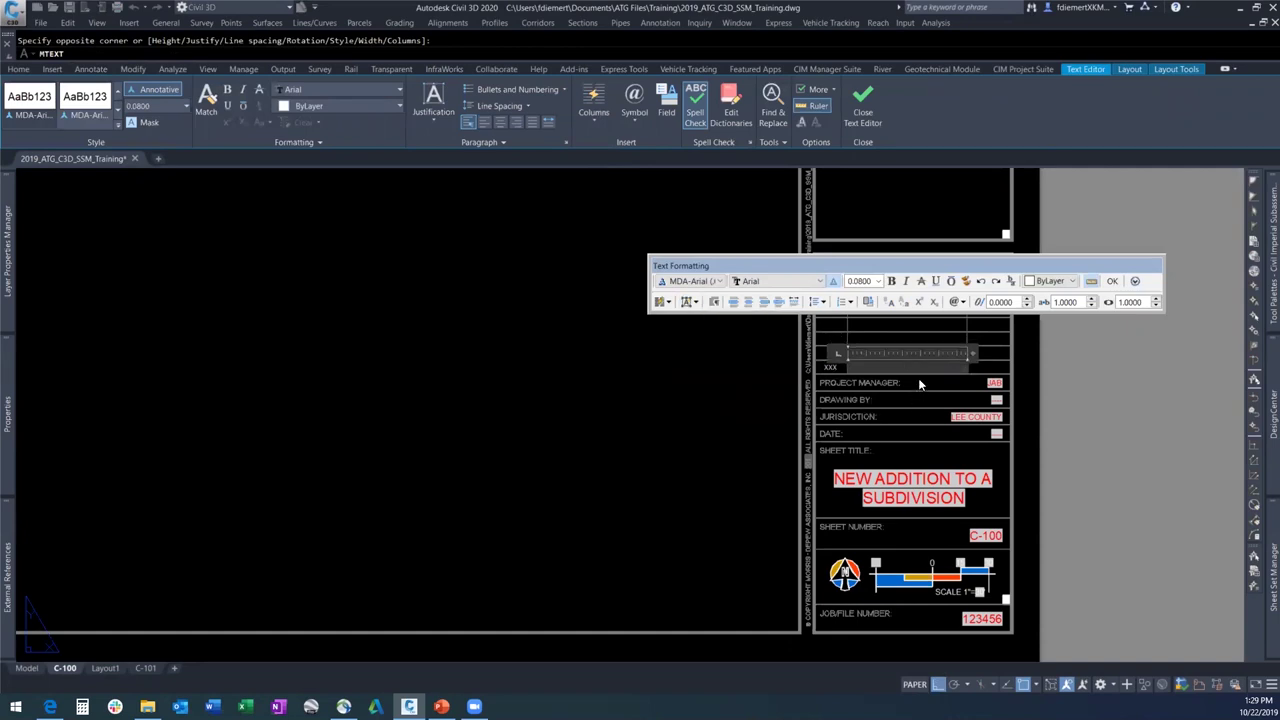
type("xxxxxxx")
left_click(1112, 281)
Add a centered xx/xx/xxxx placeholder in the DATE cell.
double_click(996, 380)
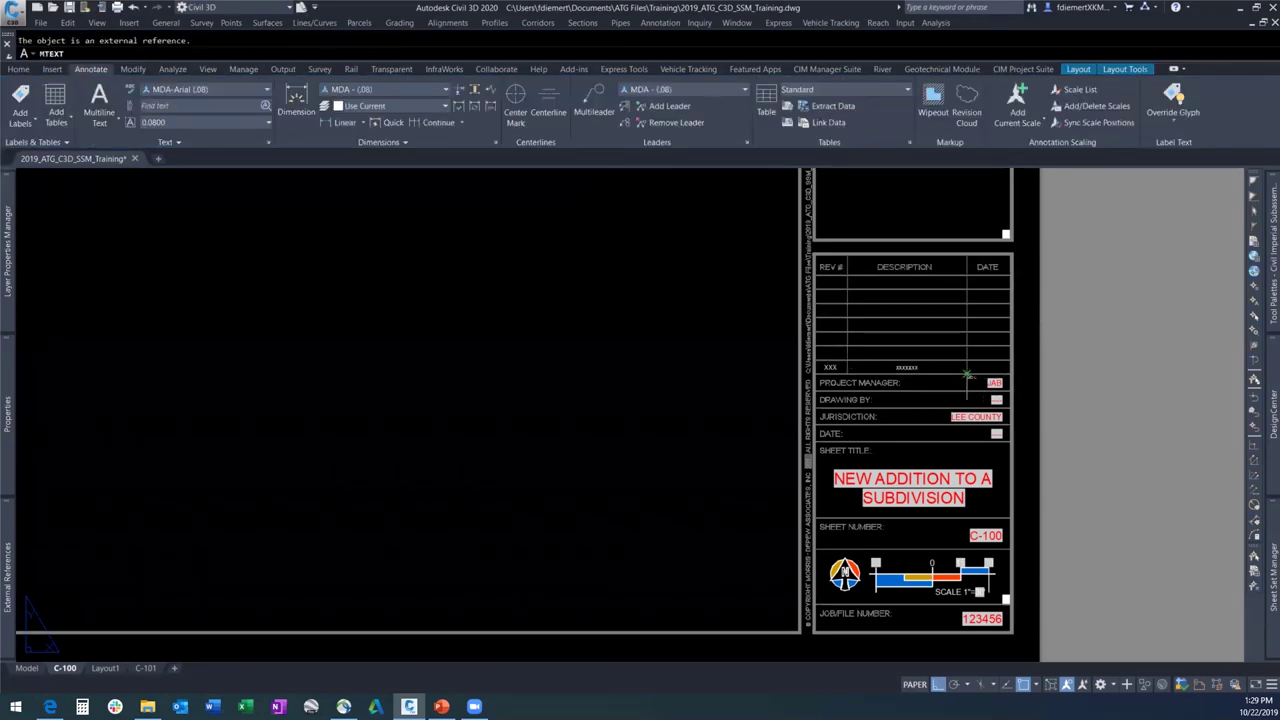
left_click(998, 372)
left_click(1008, 346)
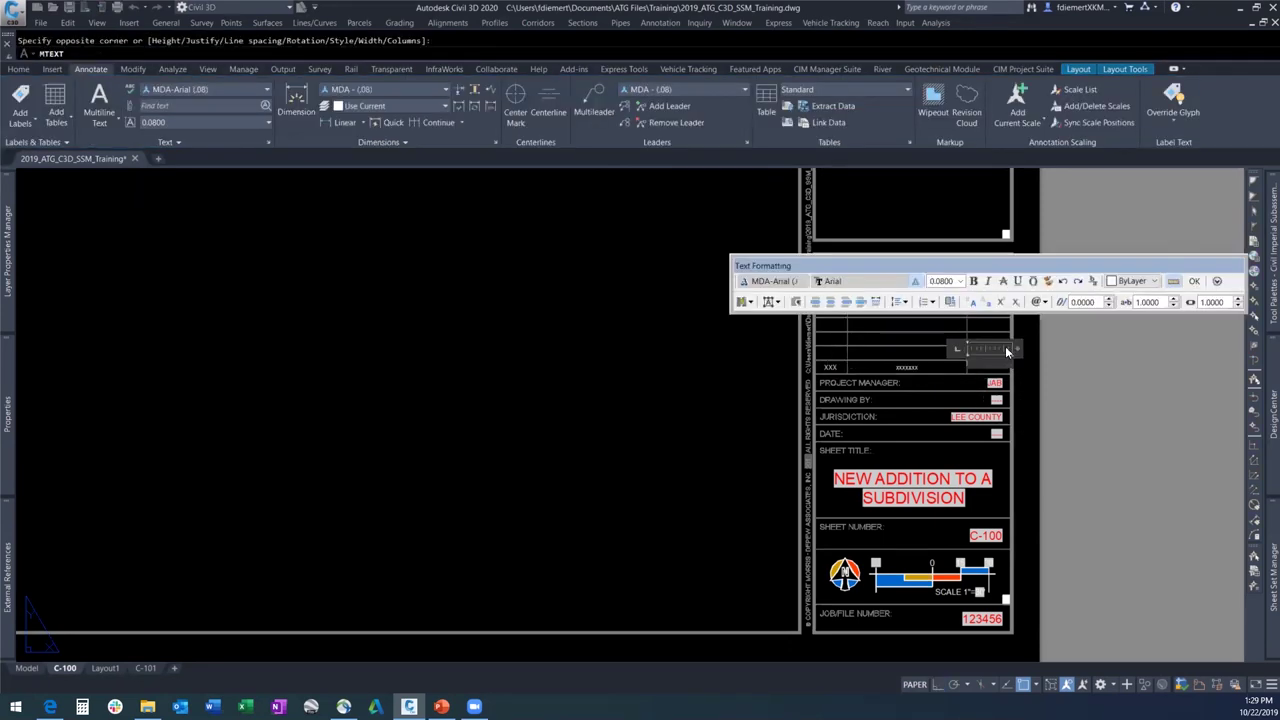
left_click(772, 302)
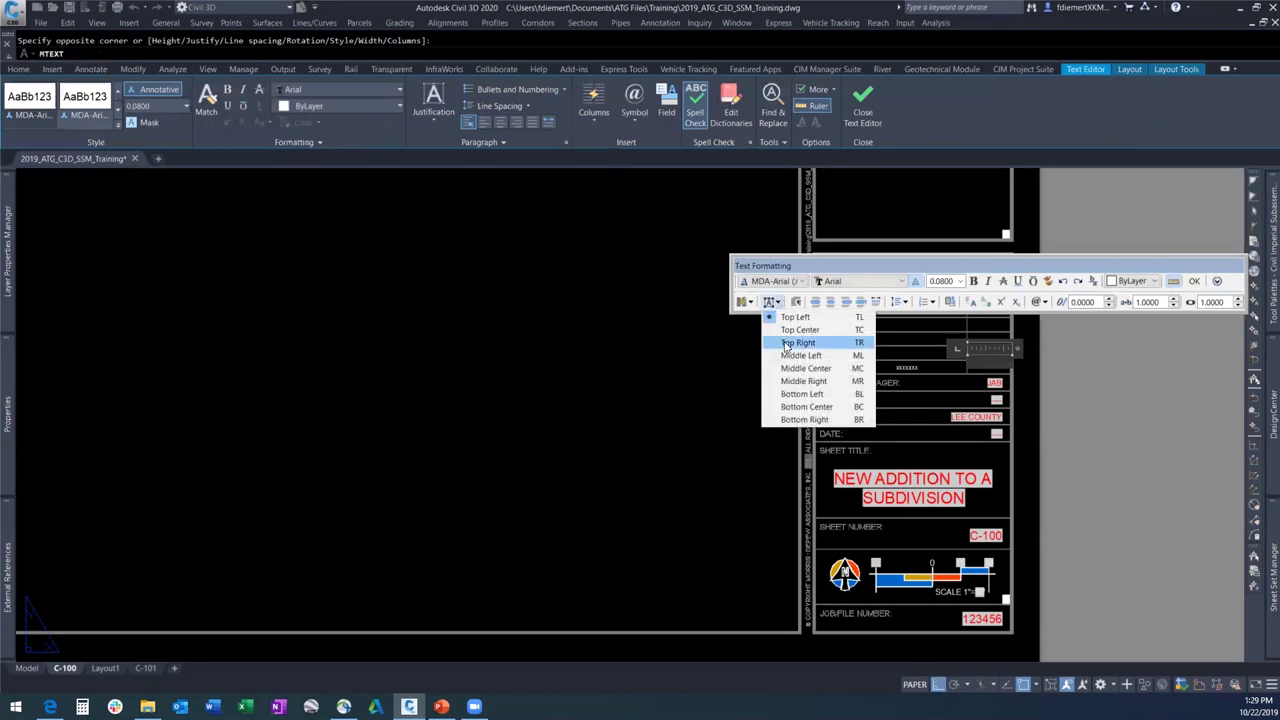
left_click(805, 368)
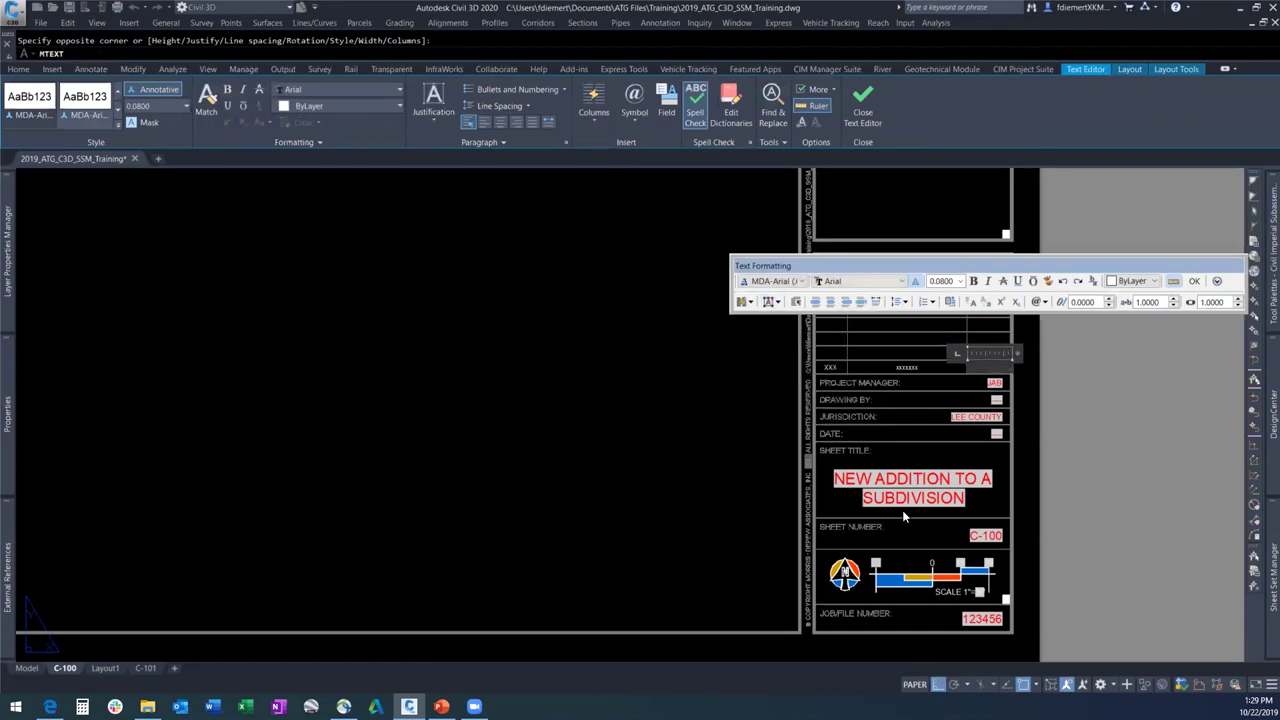
type("xx/xx/")
type("xx")
left_click(1194, 281)
scroll(780, 375, "up", 3)
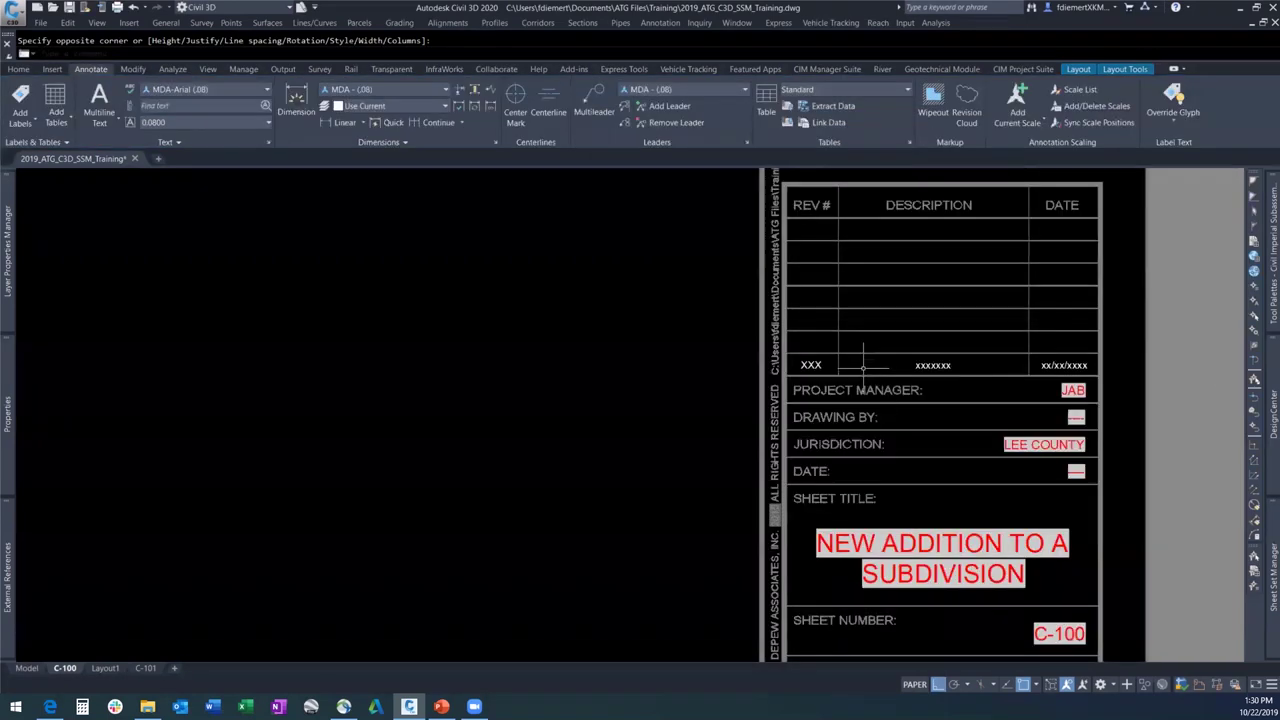
Open the XXX revision text for editing and cancel the Insert Field dialog without adding a field.
key("Escape")
left_click(781, 362)
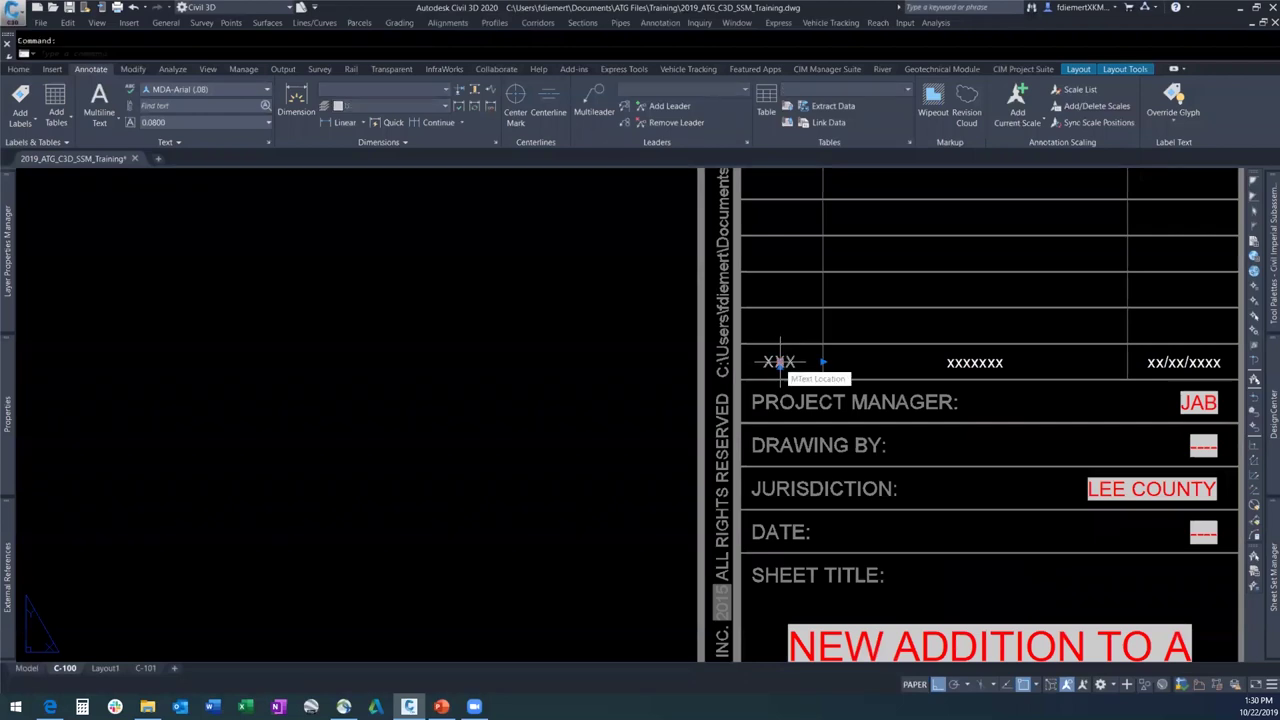
double_click(781, 362)
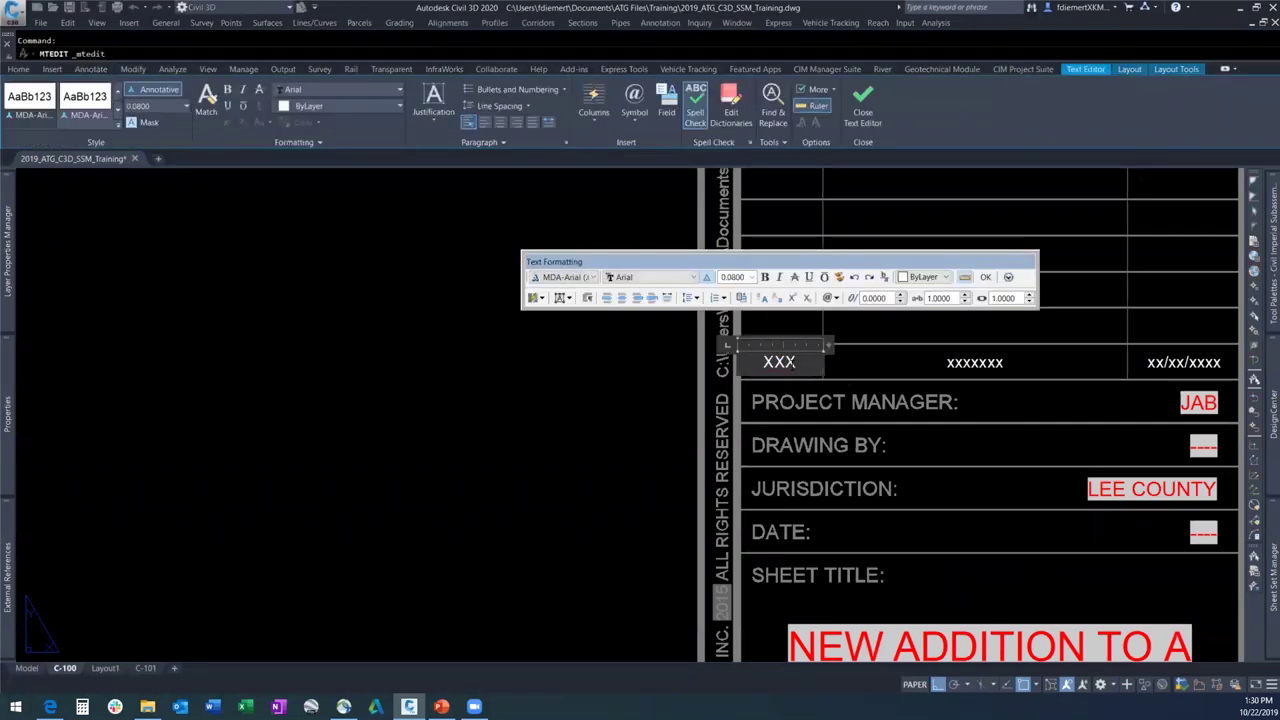
right_click(777, 368)
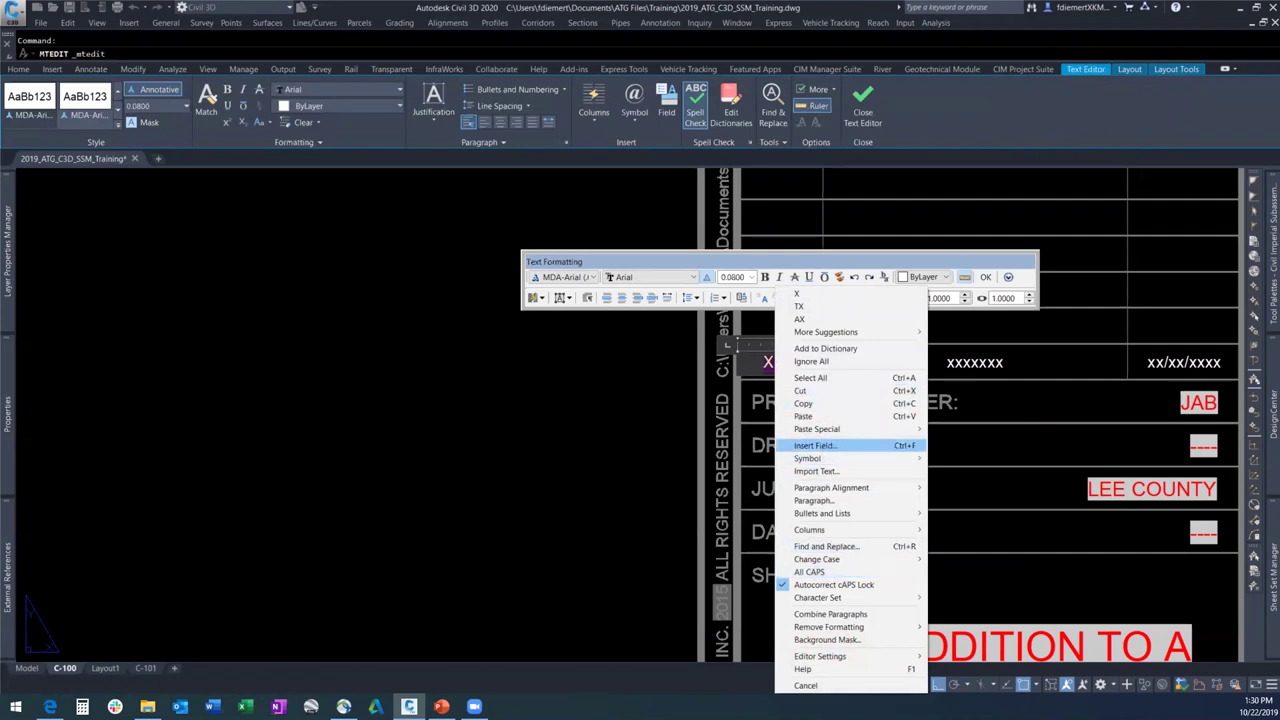
left_click(824, 446)
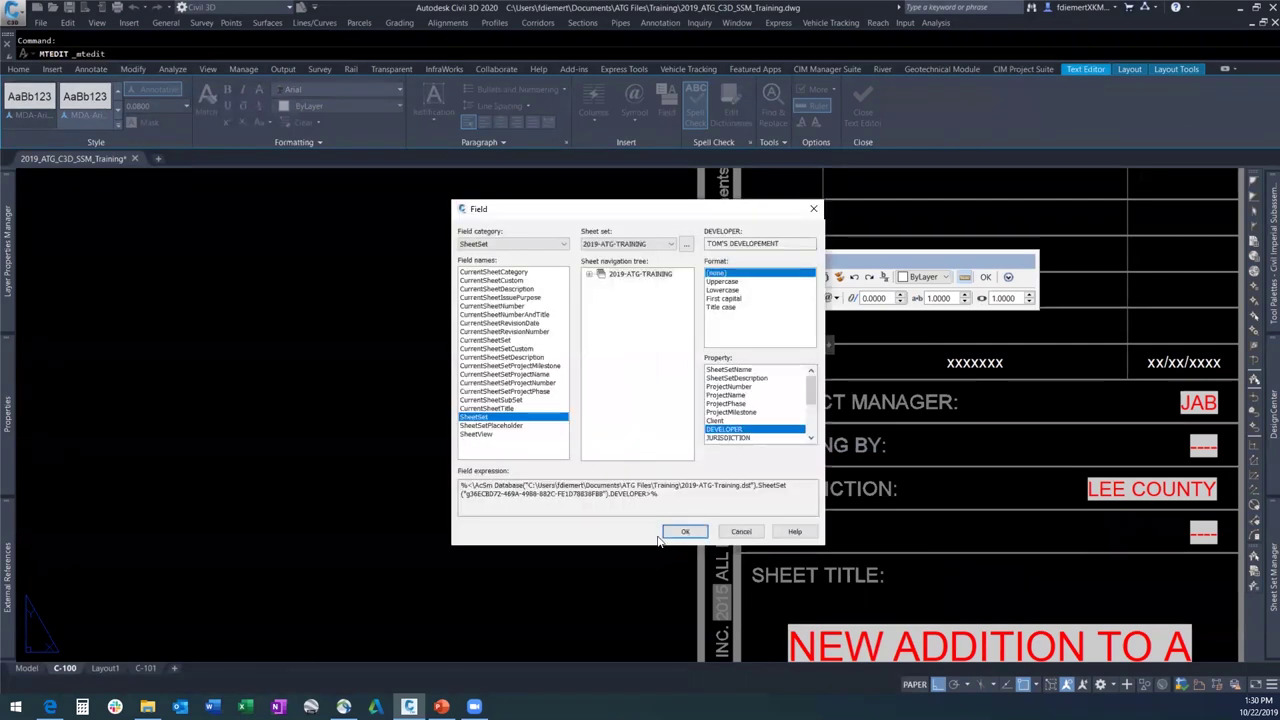
left_click(741, 532)
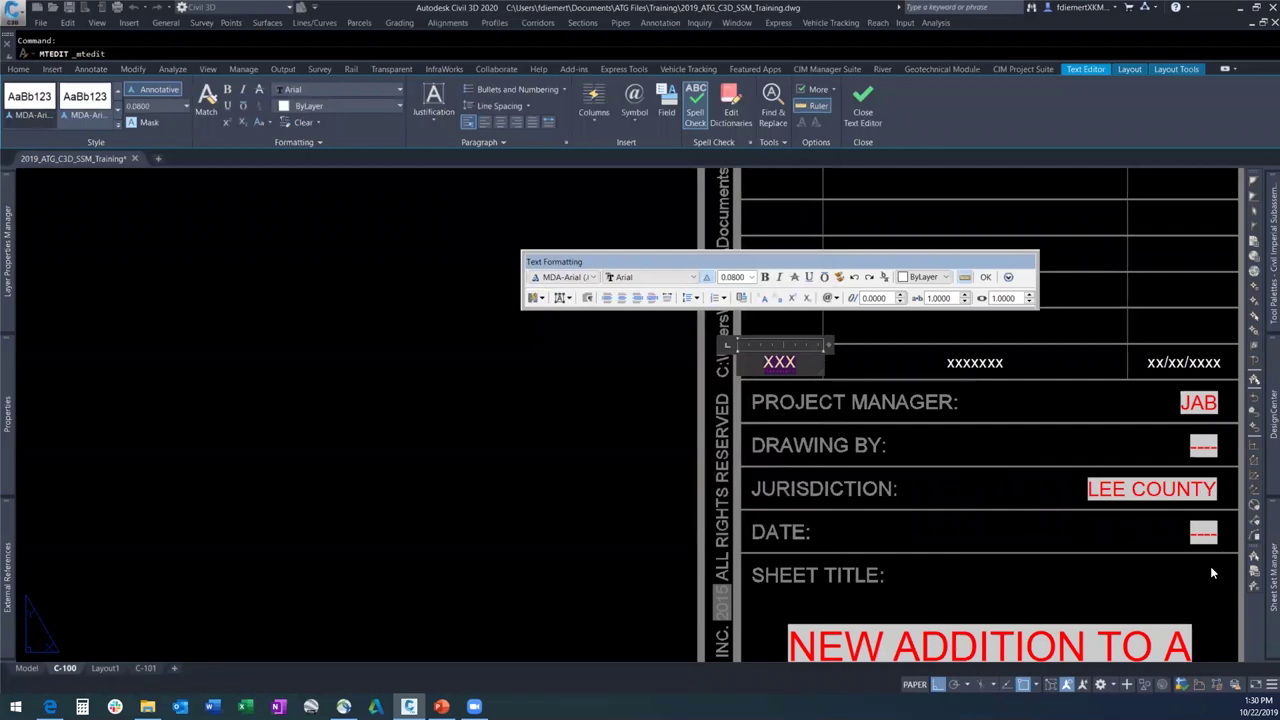
left_click(1257, 570)
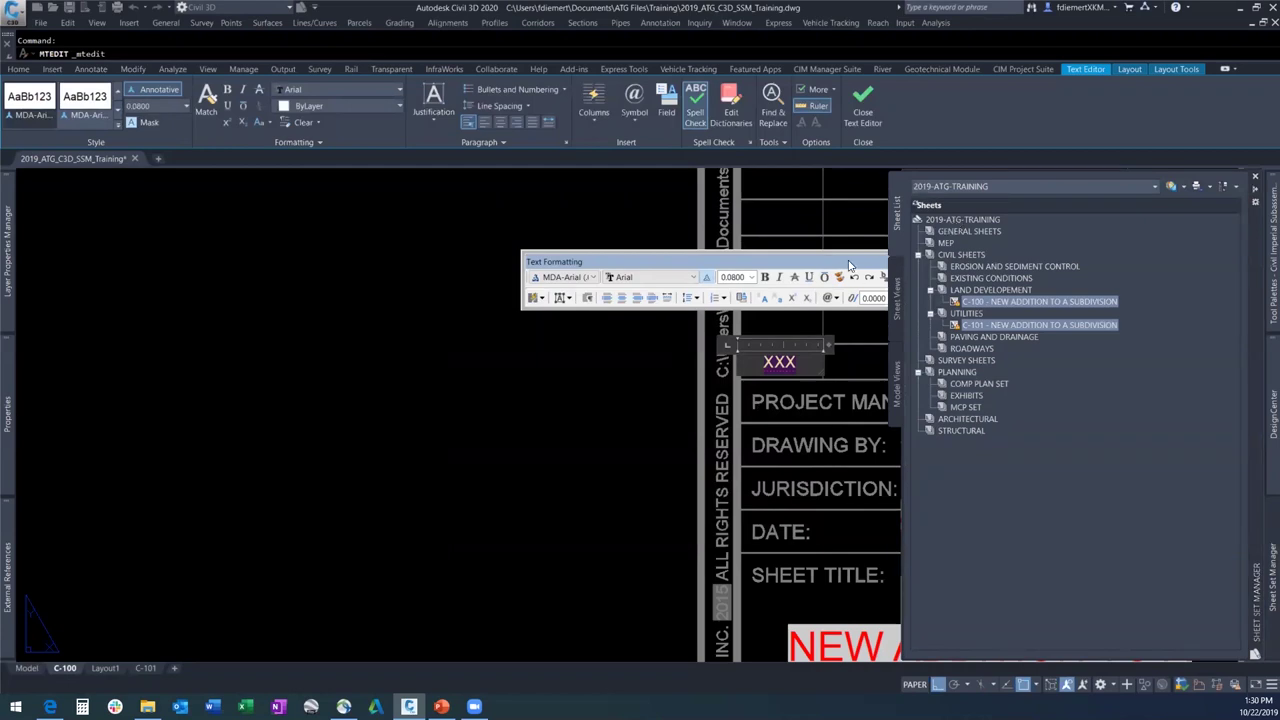
Close the text editor and open the 2019-ATG-TRAINING sheet set properties.
left_click(955, 283)
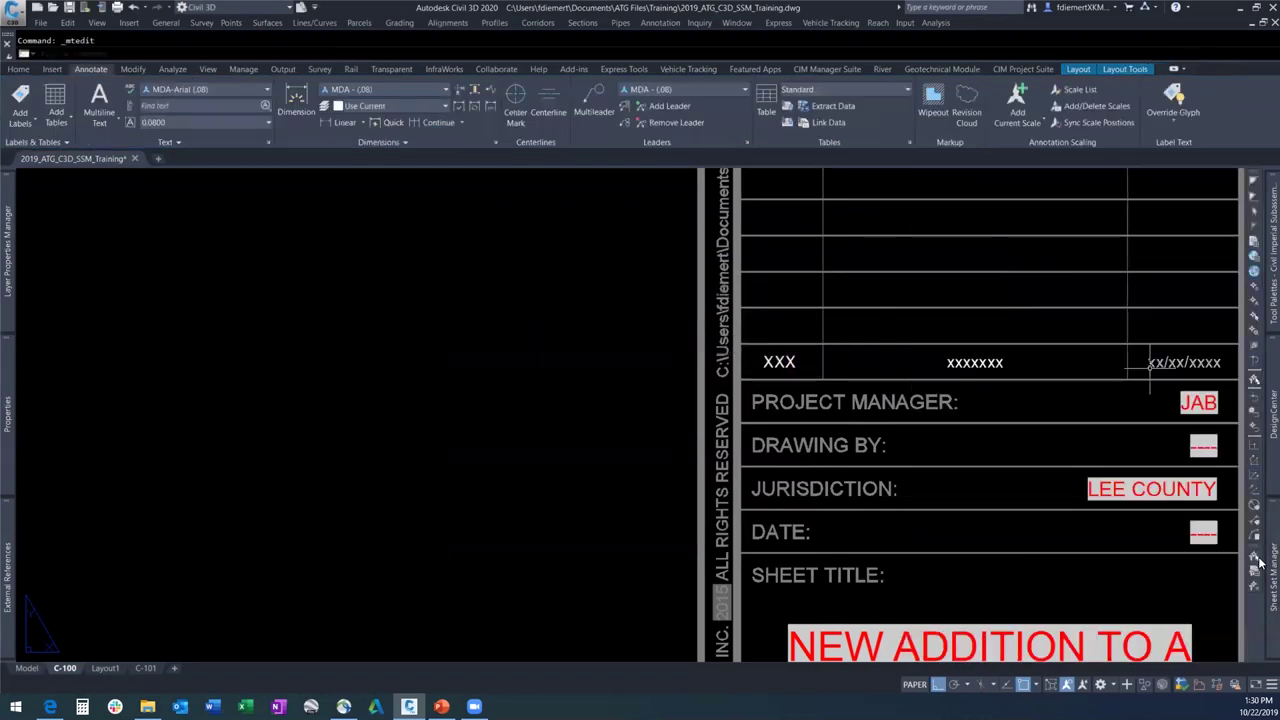
mouse_move(1260, 565)
left_click(975, 222)
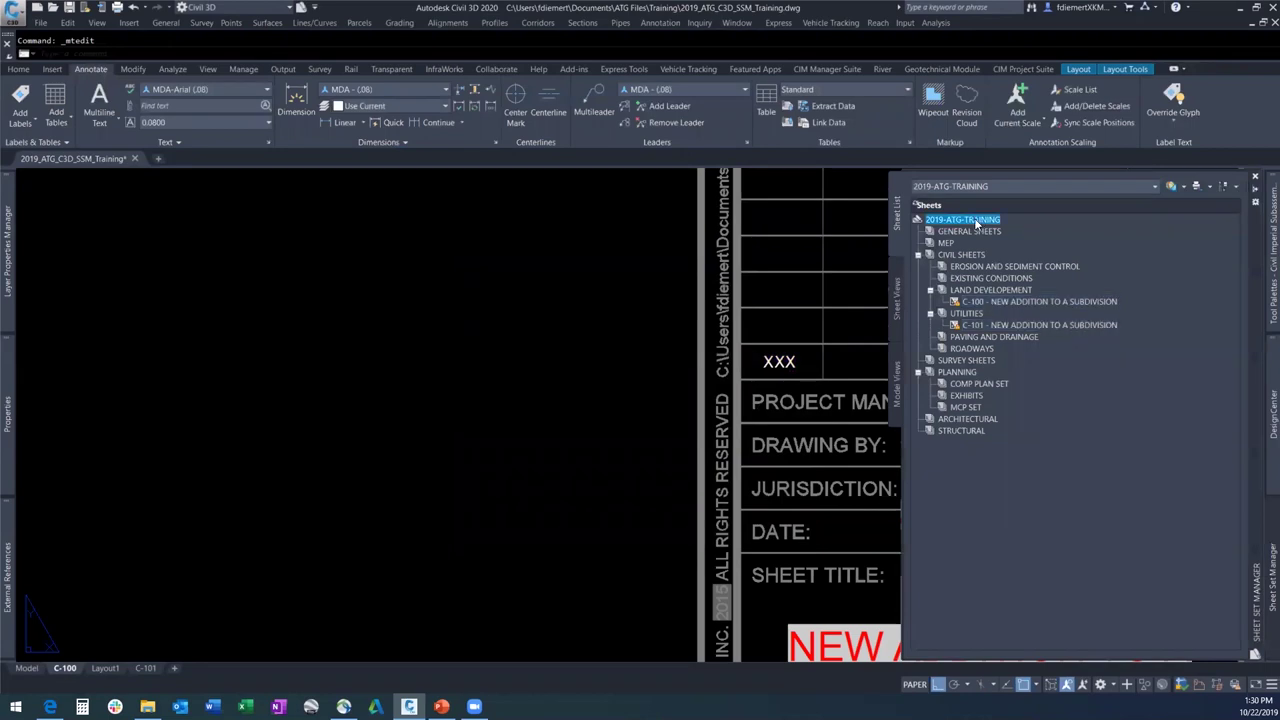
right_click(975, 222)
left_click(1013, 374)
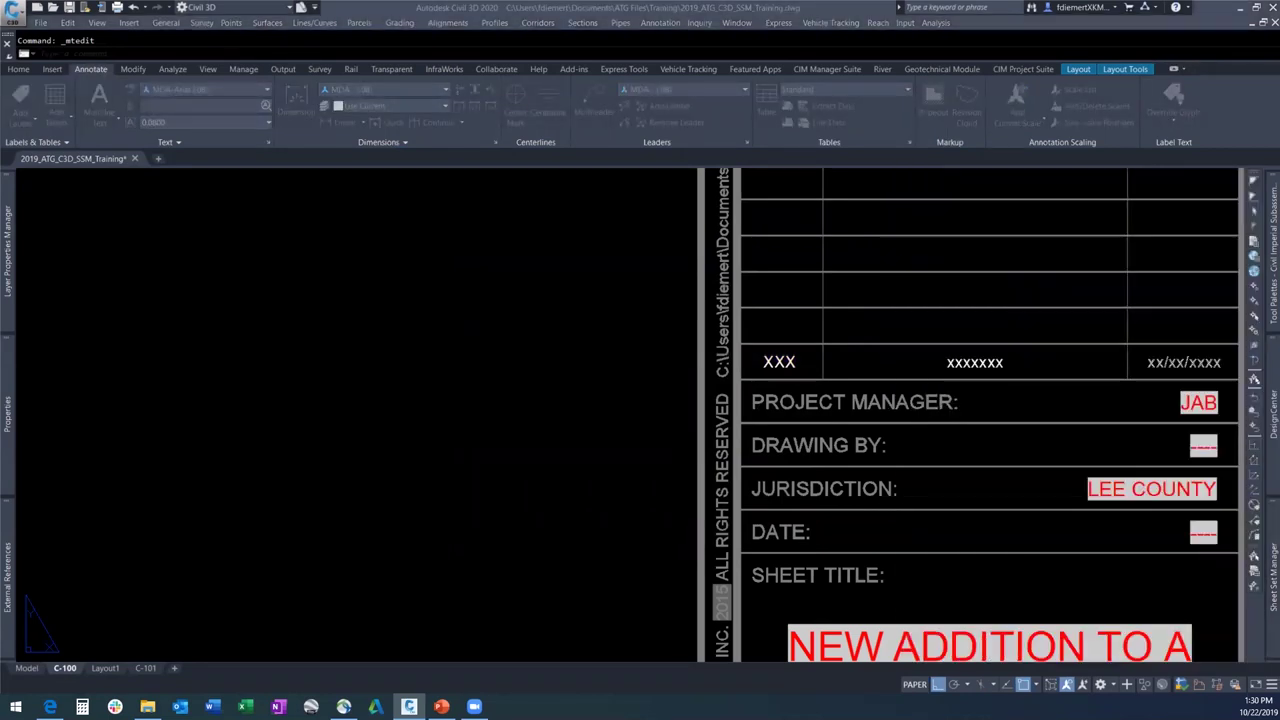
Add a custom property REV # with default value xxx to the sheet set.
left_click(677, 463)
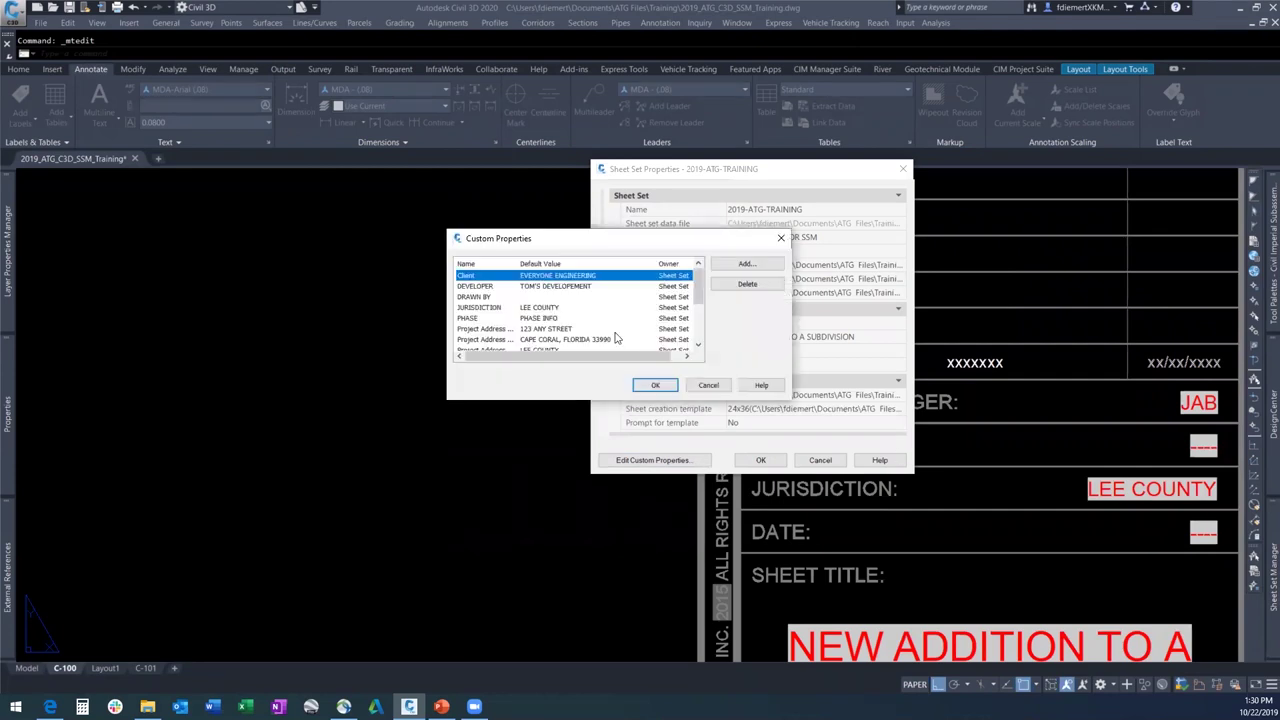
left_click(745, 266)
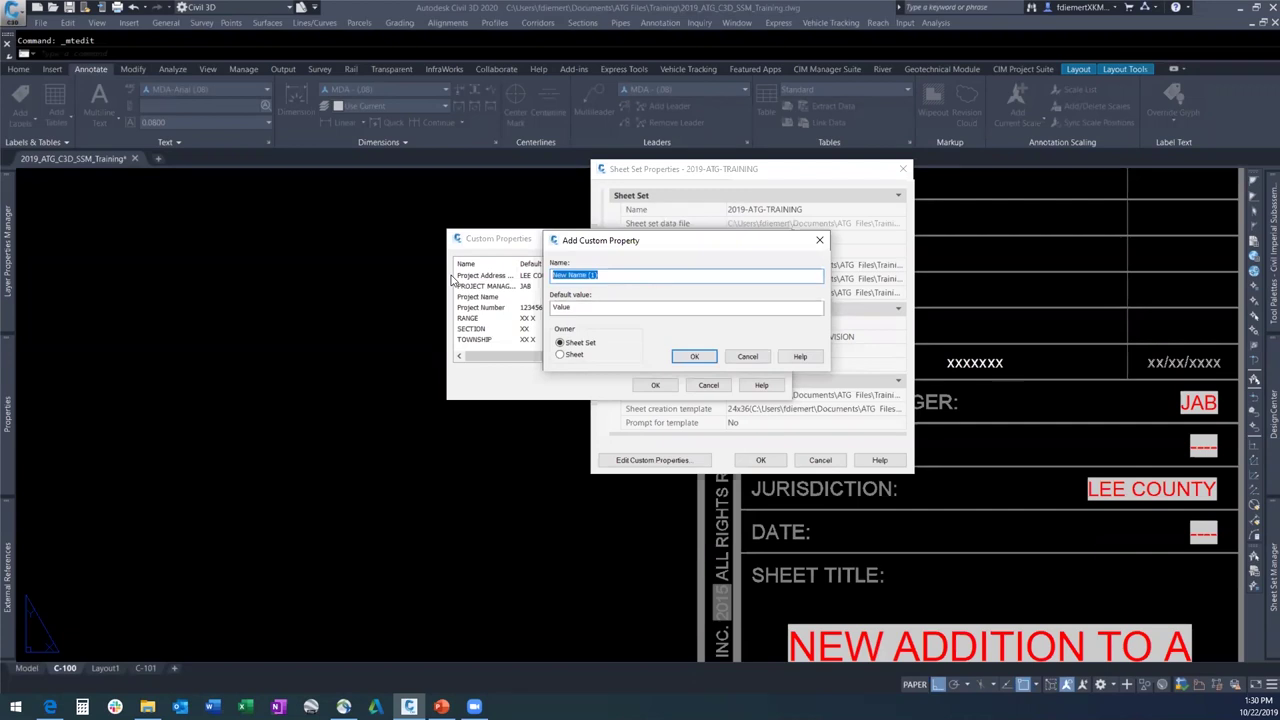
type("F")
type("REV #")
key("Tab")
type("x")
left_click(692, 357)
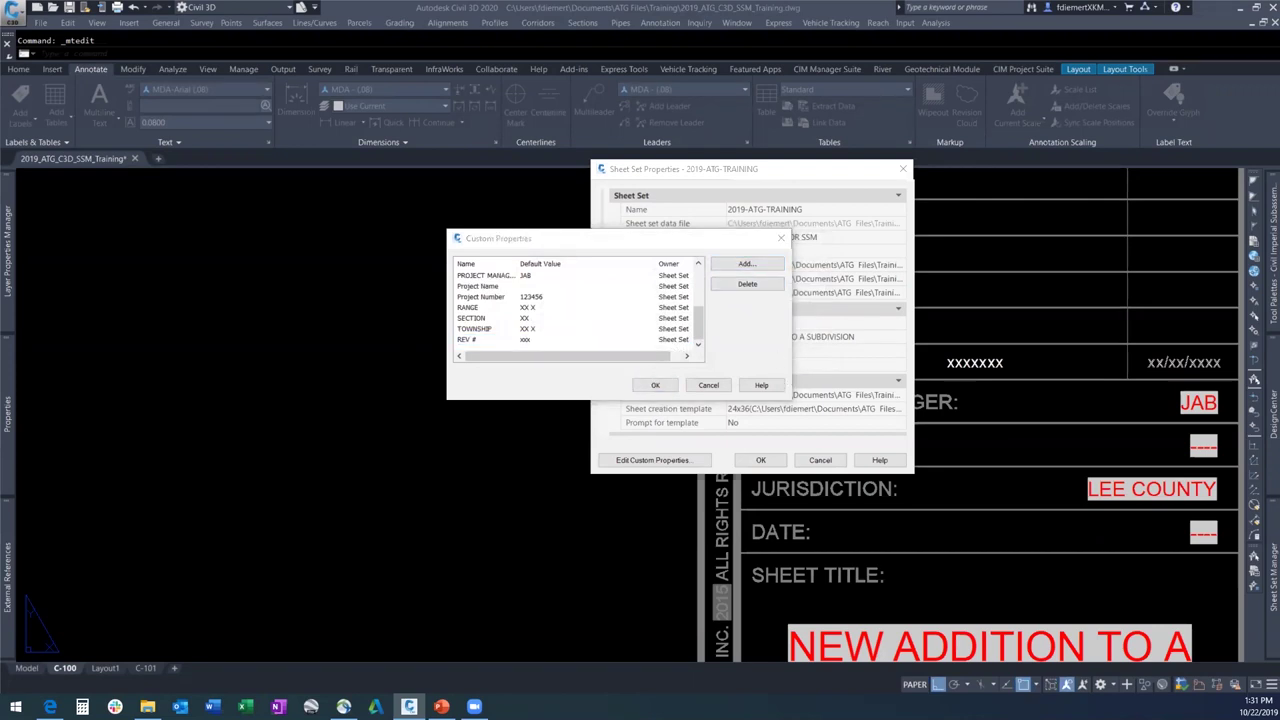
key("Return")
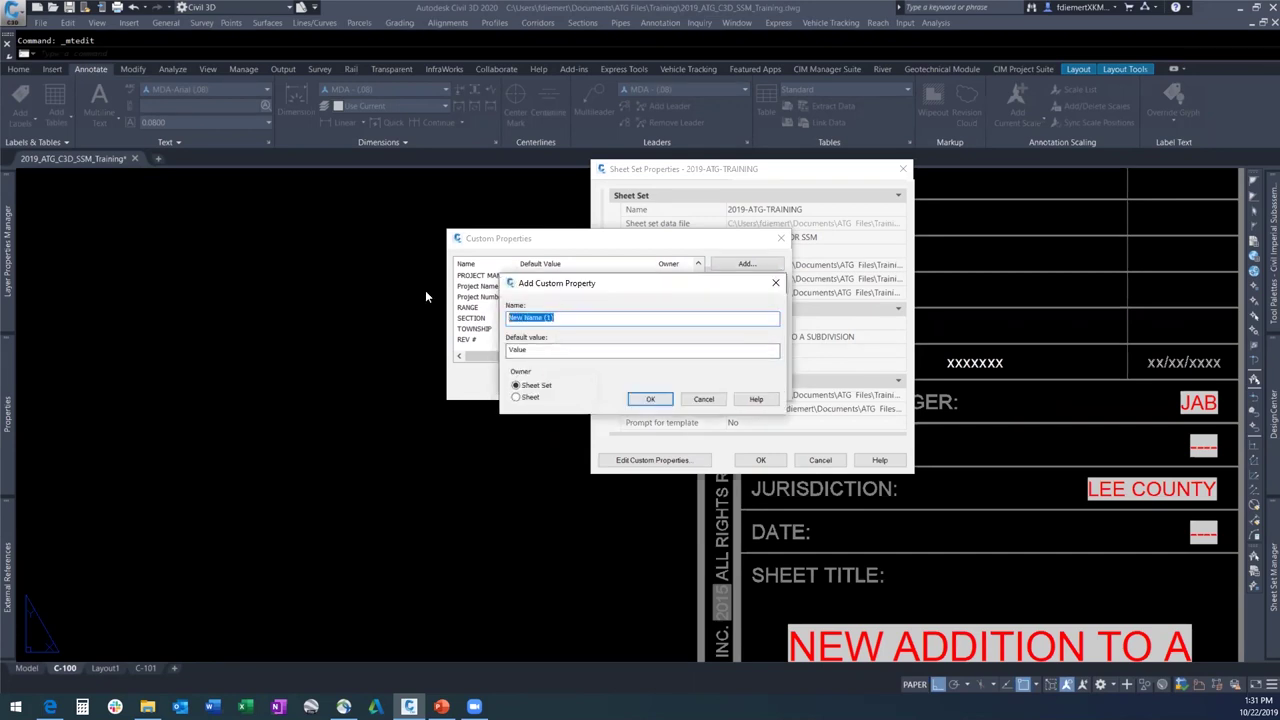
Add custom property REV DESCRIPTION with default value xxxxx.
type("r")
key("BackSpace")
type("REV #DESCRIPTION")
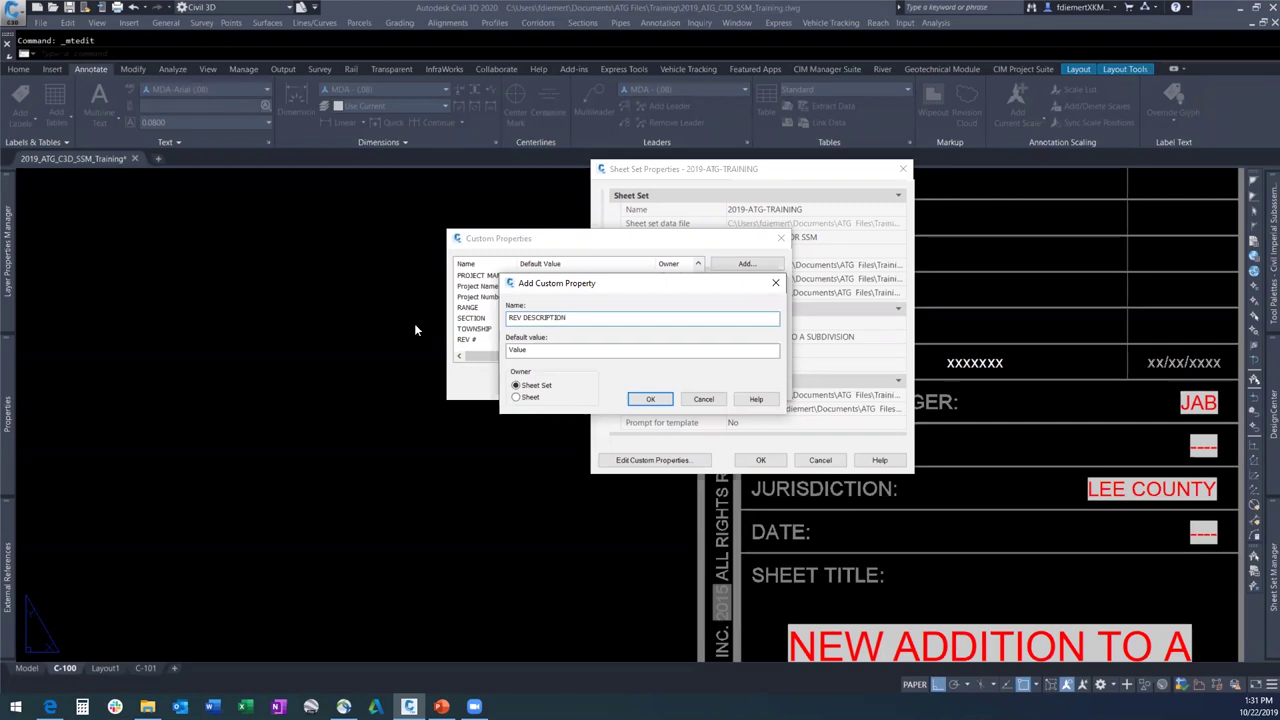
key("Tab")
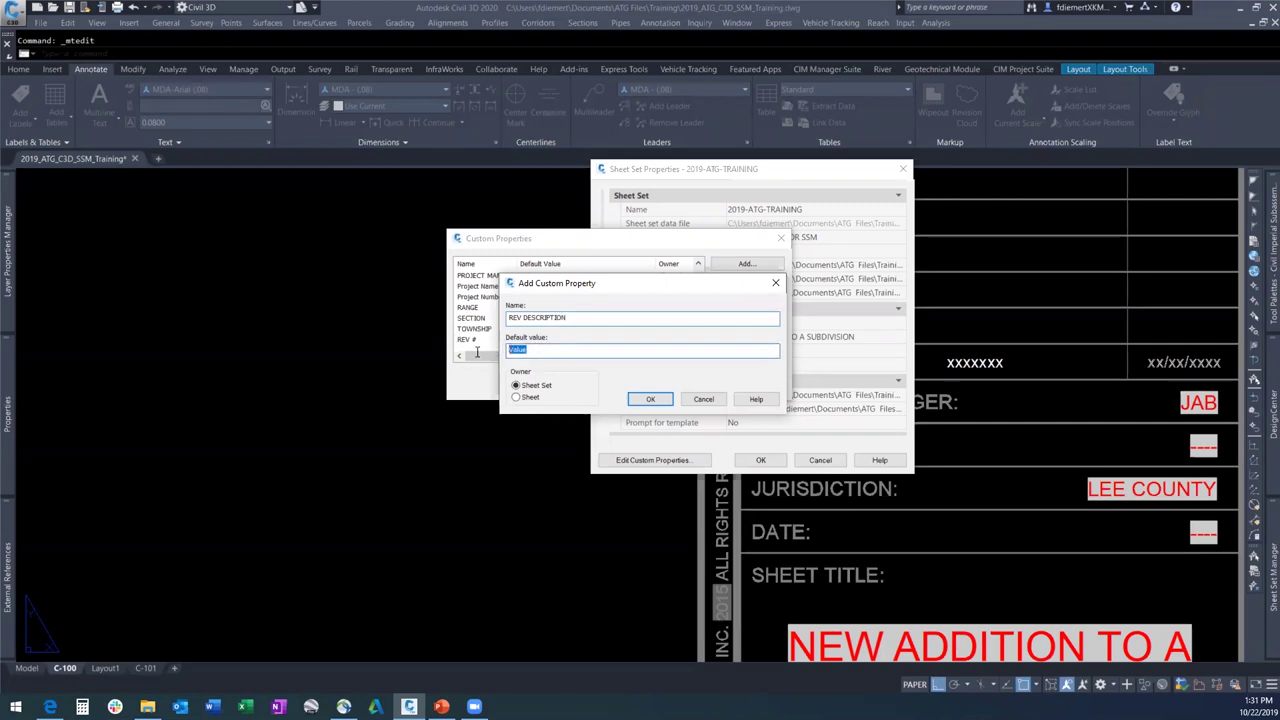
type("xxxxx")
left_click(650, 399)
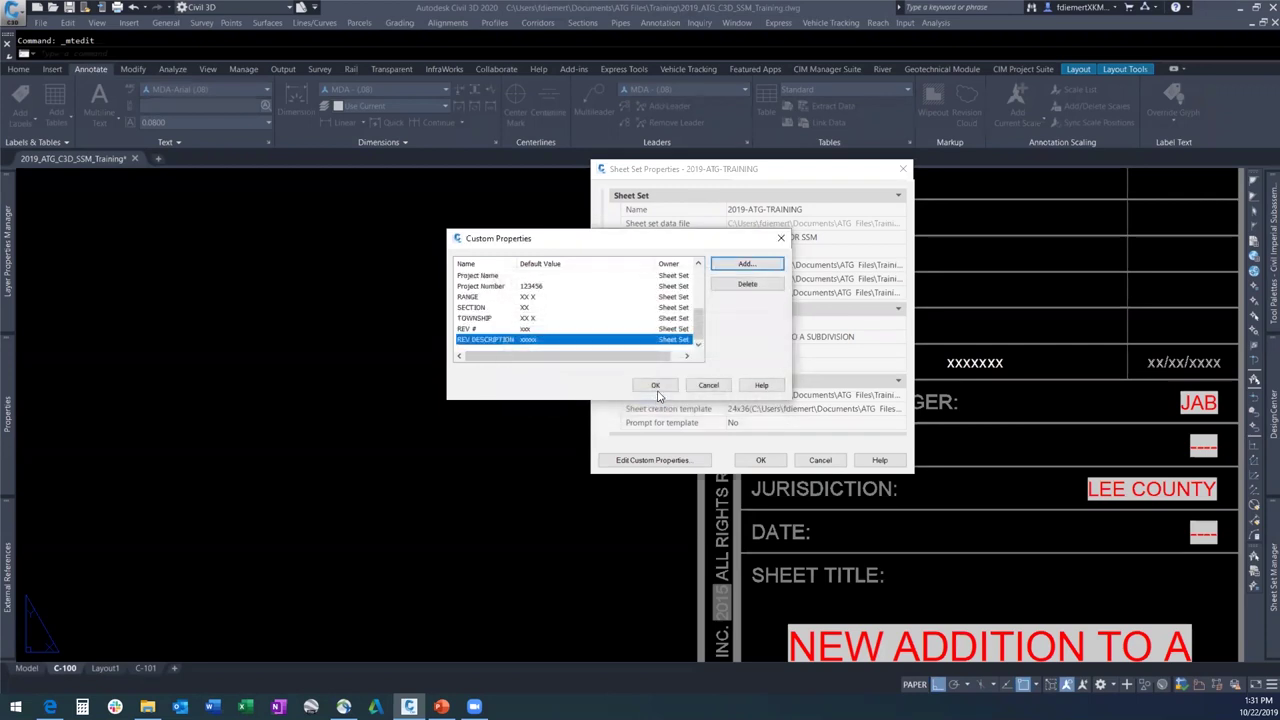
Add custom property REV DATE with default value xx/xx/xxxx and accept the property list.
left_click(747, 264)
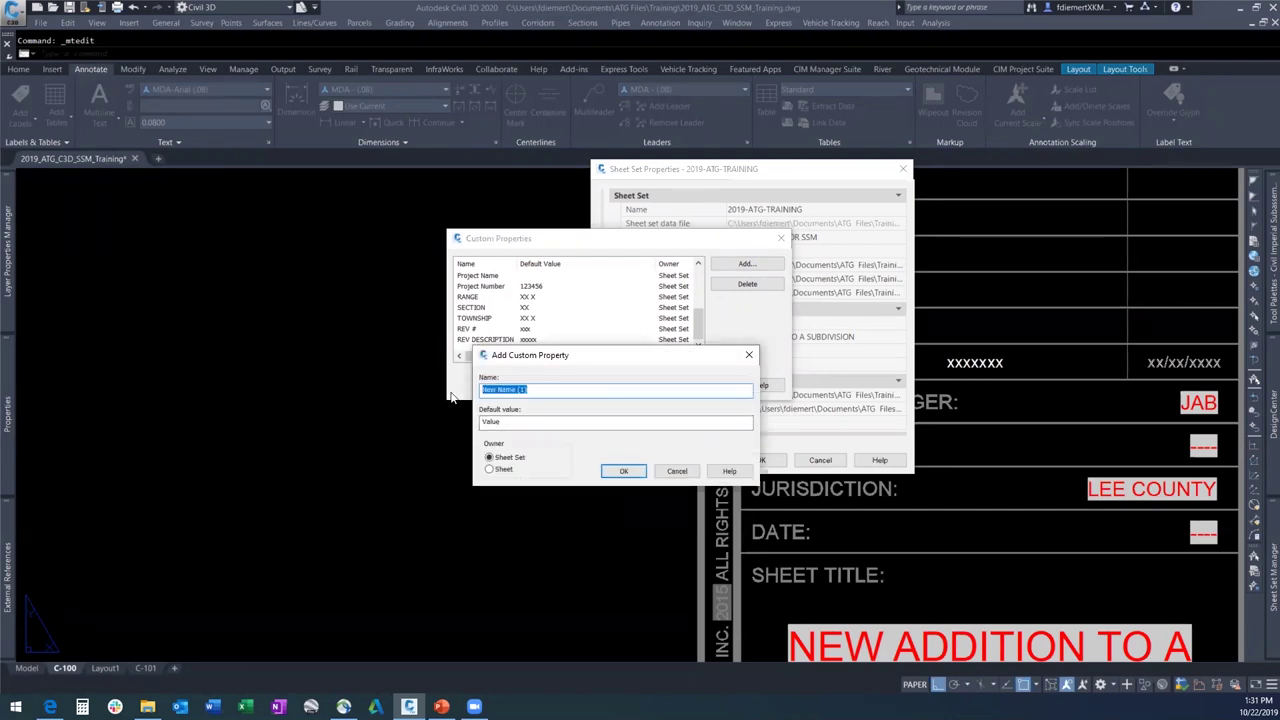
type("REV DATE")
key("Tab")
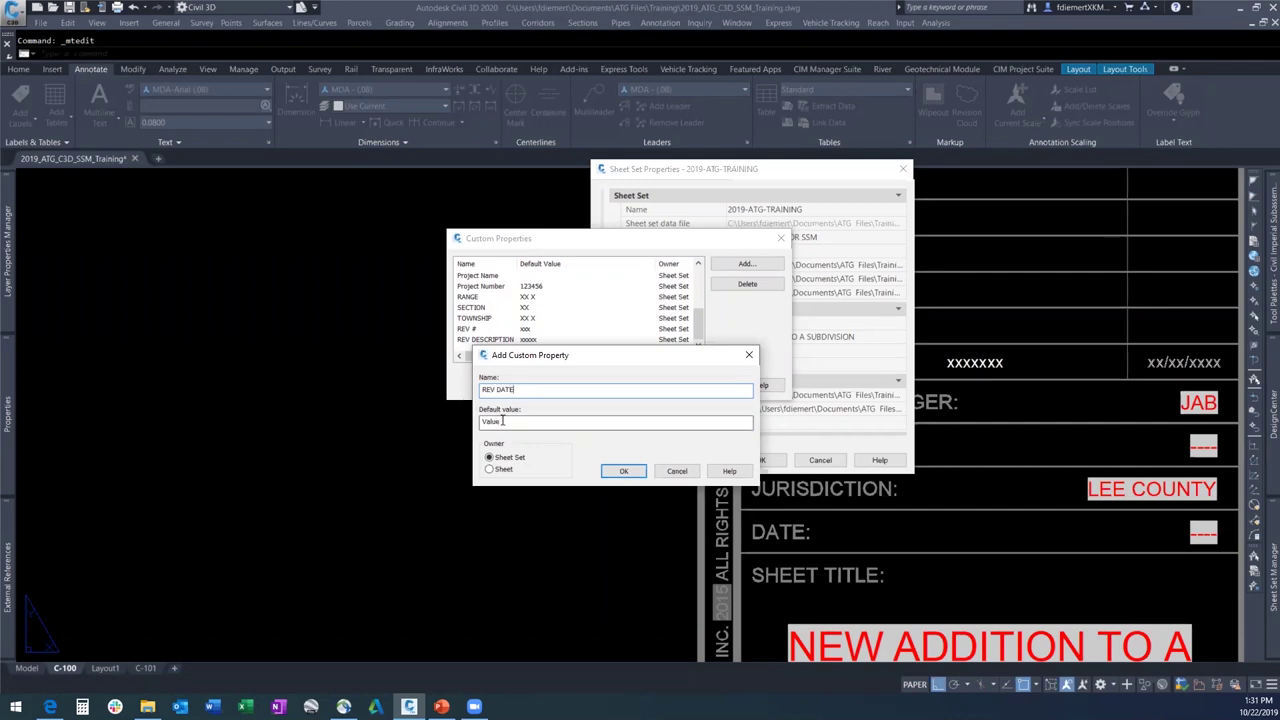
type("xx/xx/xxxx")
left_click(623, 471)
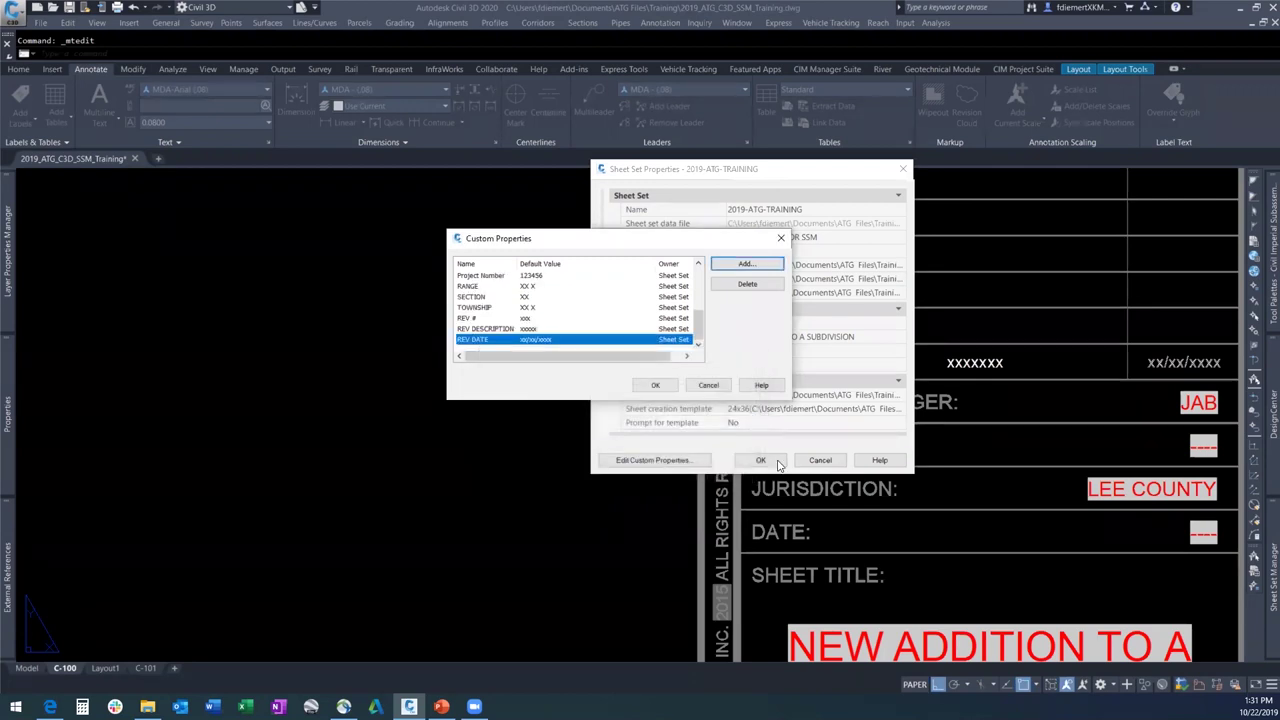
left_click(655, 387)
scroll(790, 371, "down", 8)
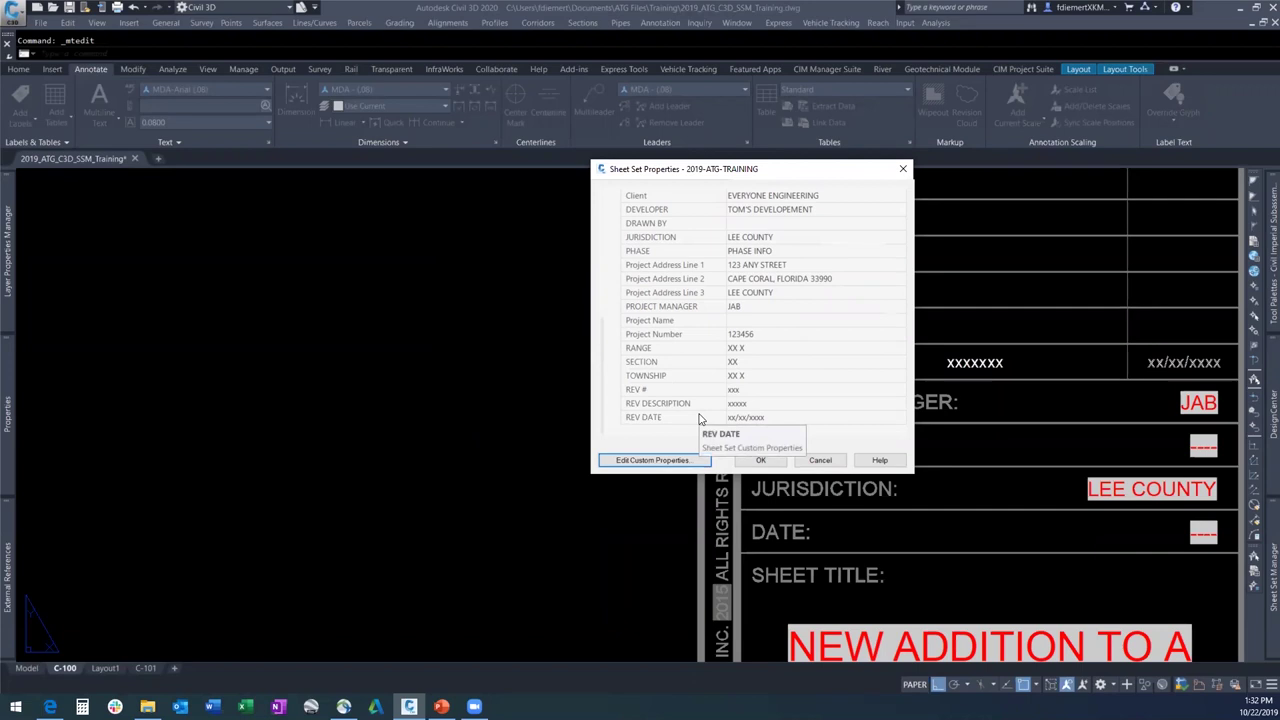
Fill in the sheet set's revision fields: REV # 01, description 'ADDITON TO TEXT', date 10/22/2019.
left_click(750, 391)
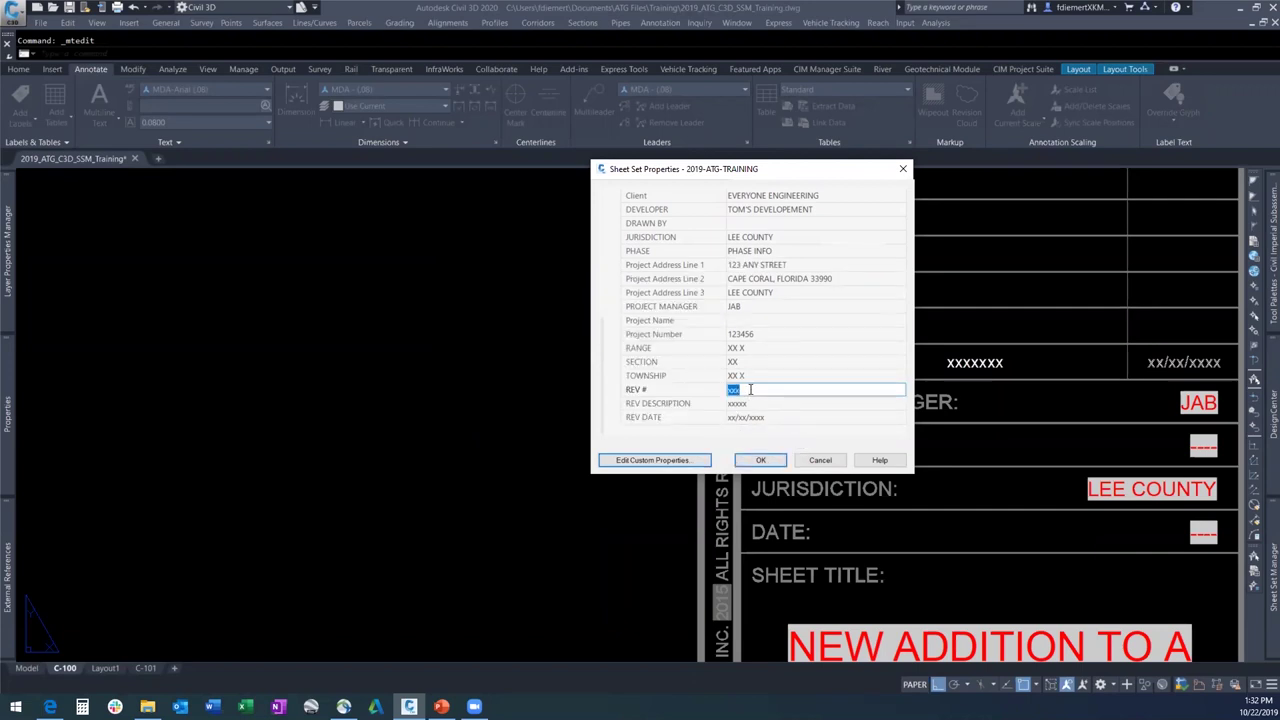
type("01")
left_click(762, 403)
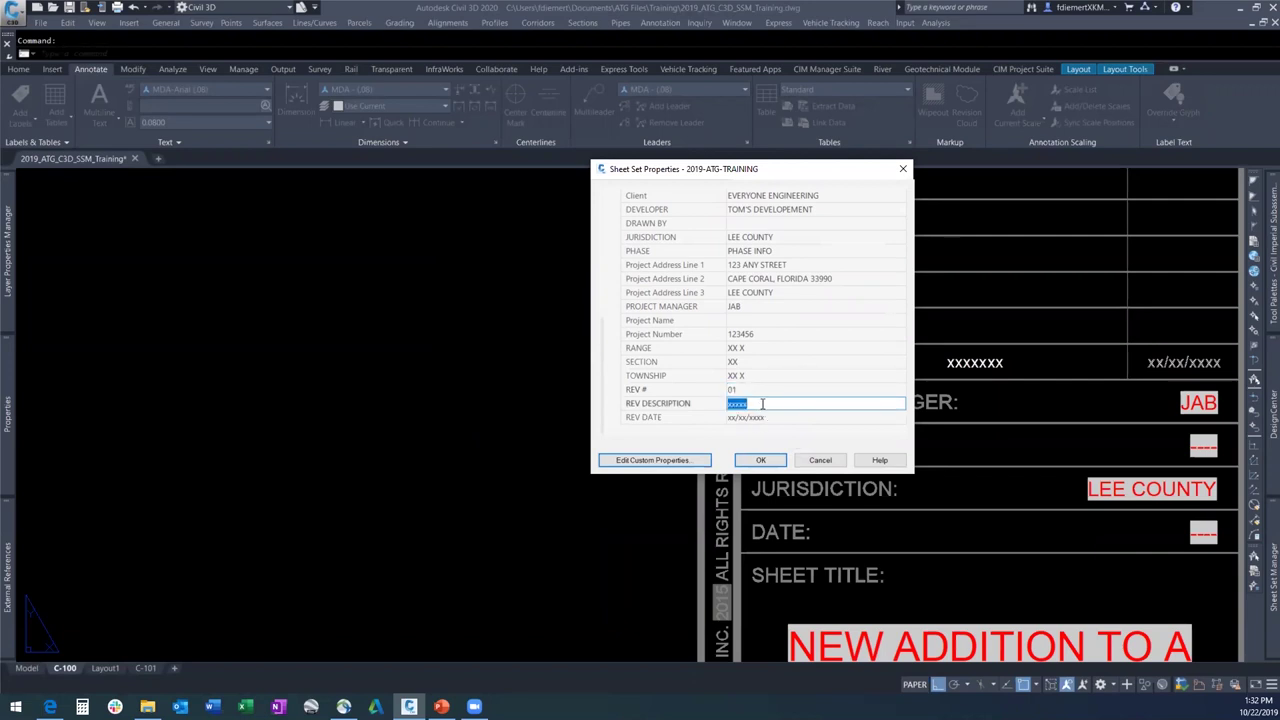
type("ADDITON TO TEXT")
left_click(769, 419)
type("10/")
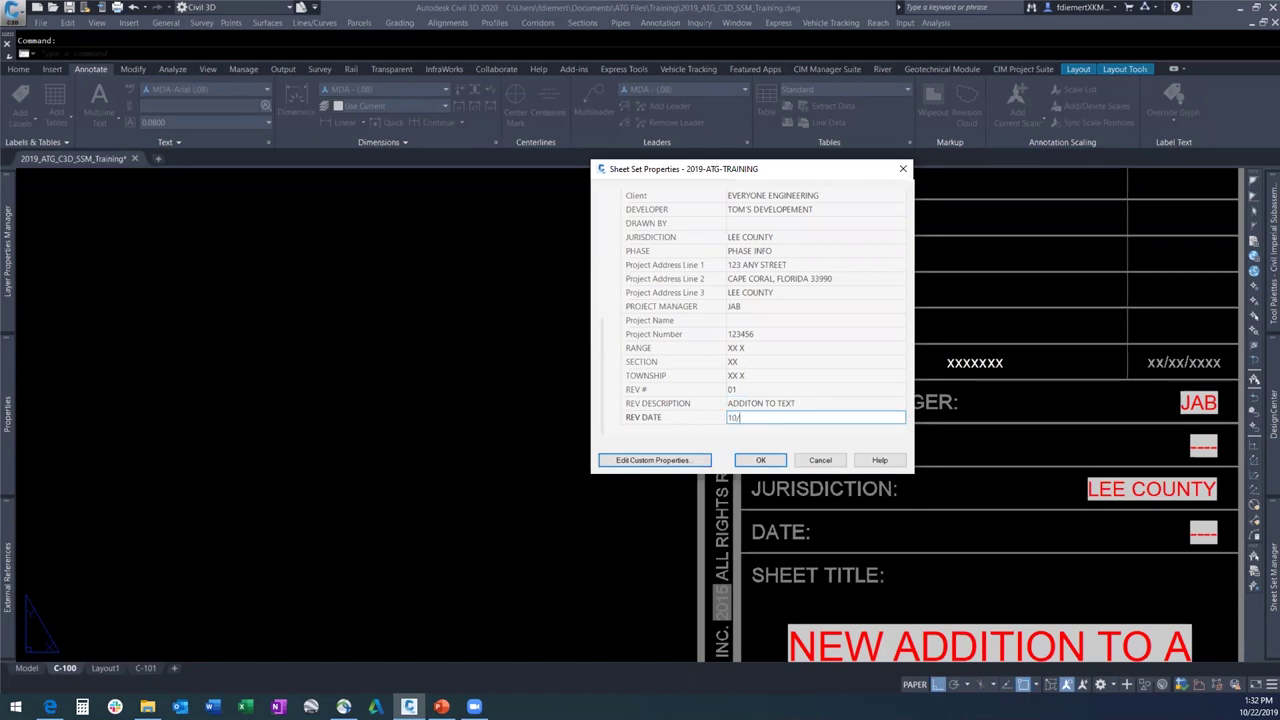
type("22/2019")
left_click(762, 462)
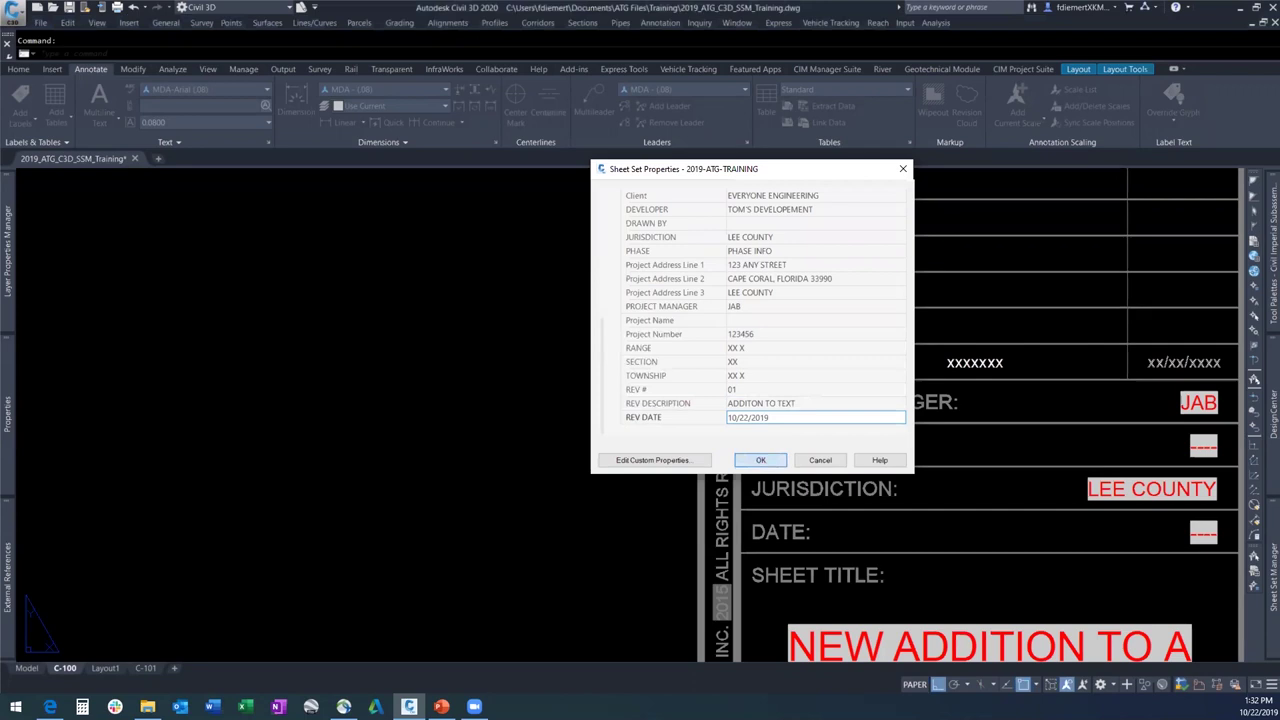
Replace the XXX placeholder in the revision row with the sheet set REV # field.
left_click(779, 362)
double_click(779, 362)
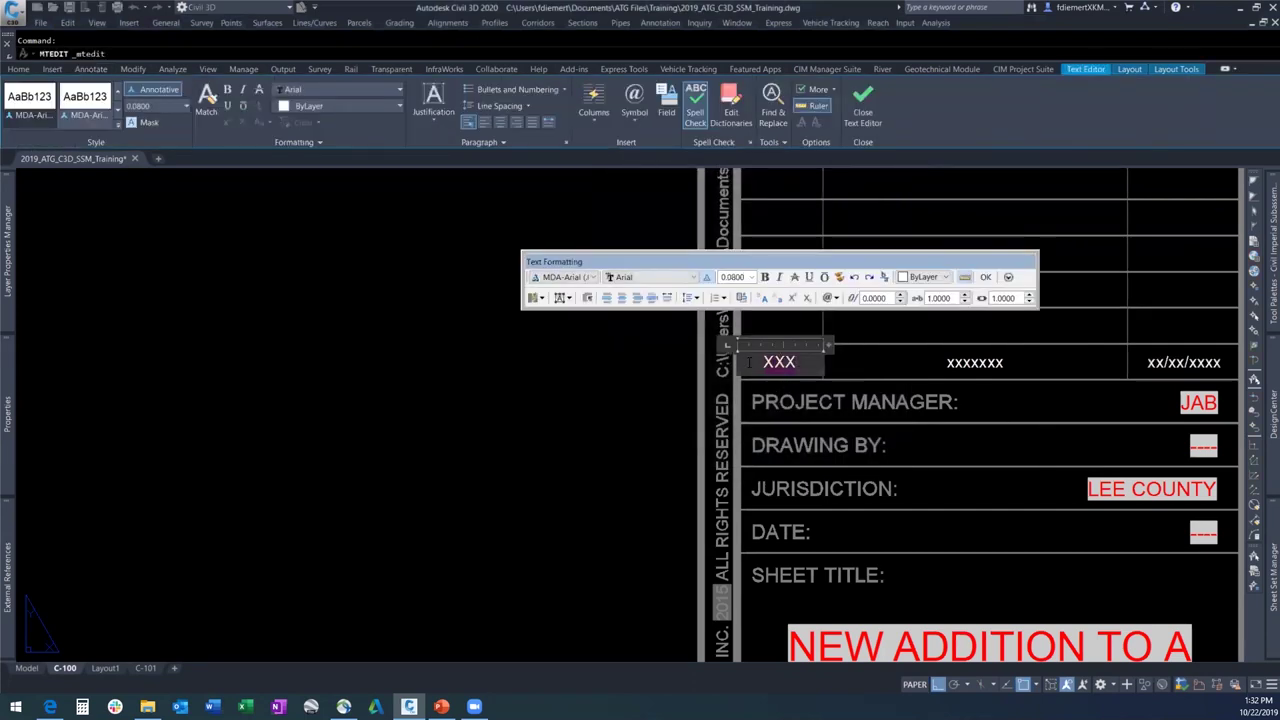
right_click(779, 362)
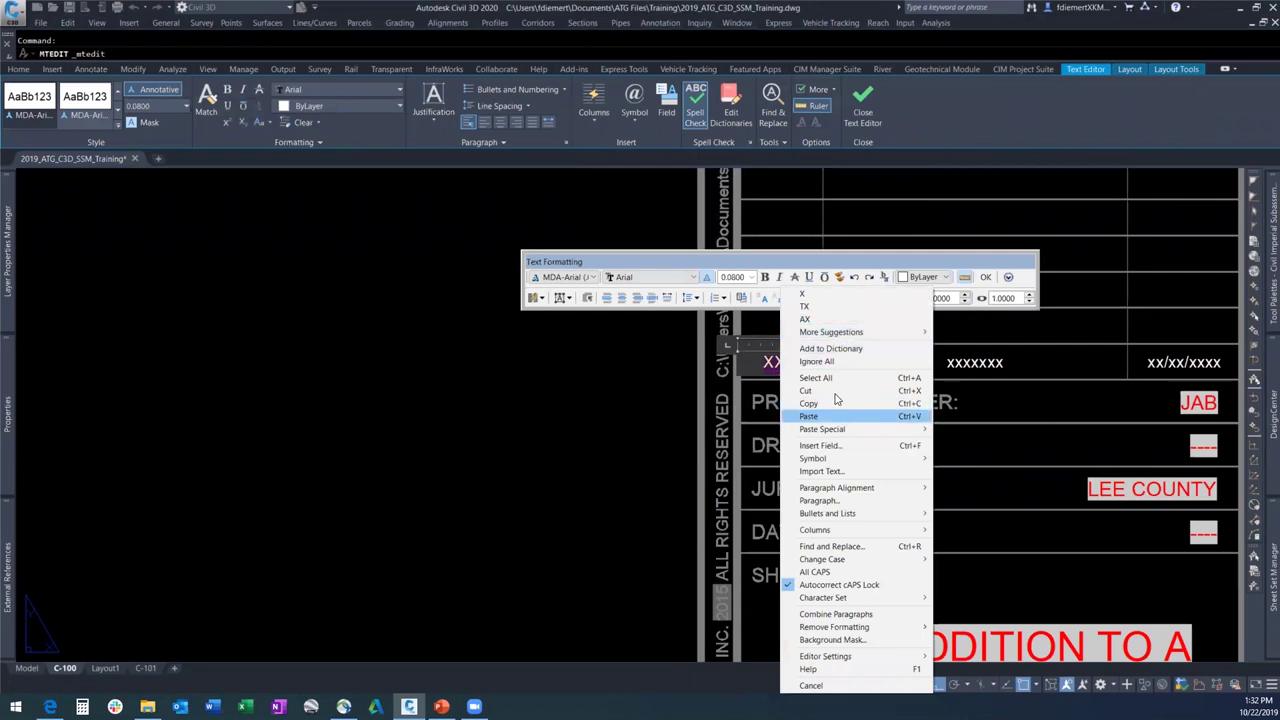
left_click(838, 445)
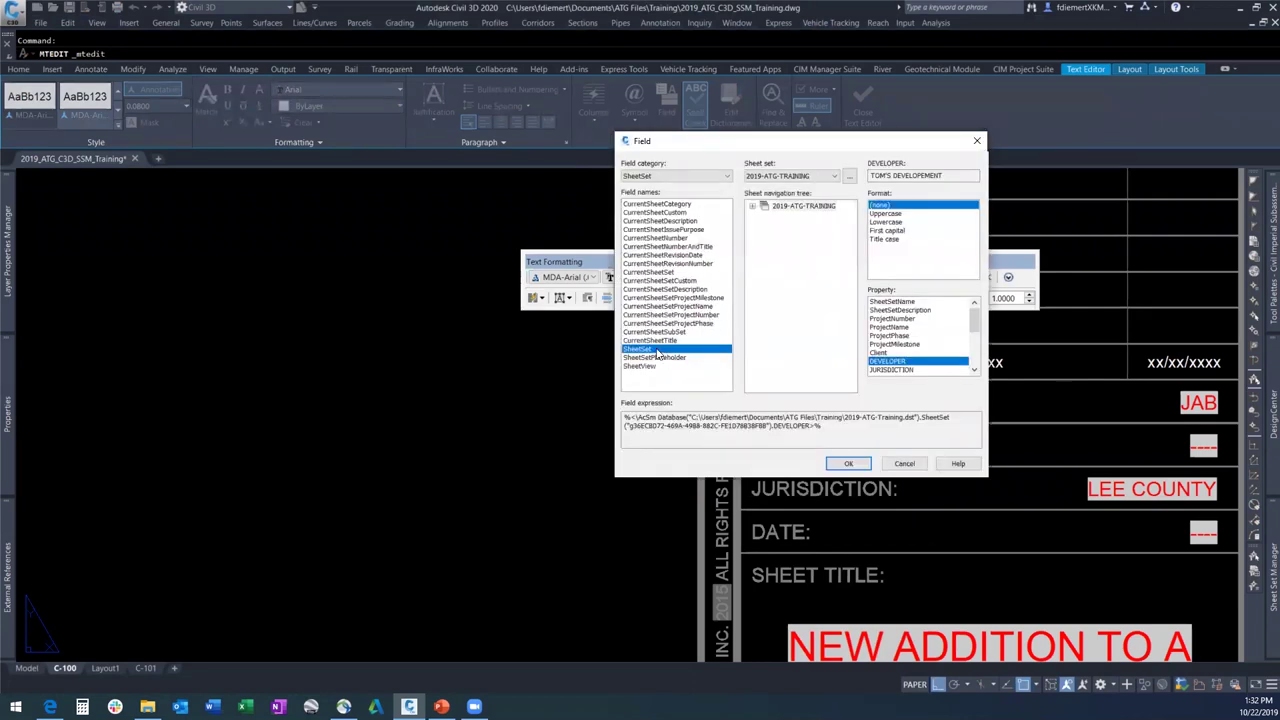
scroll(900, 338, "down", 6)
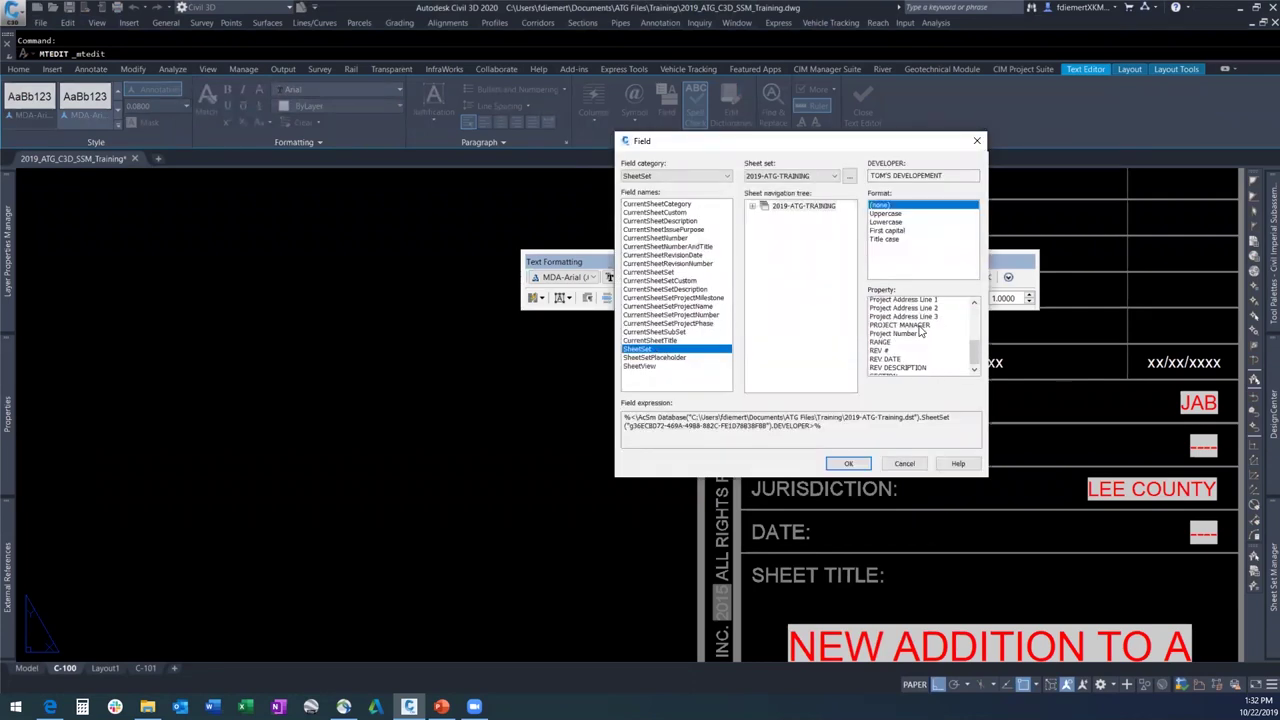
left_click(882, 336)
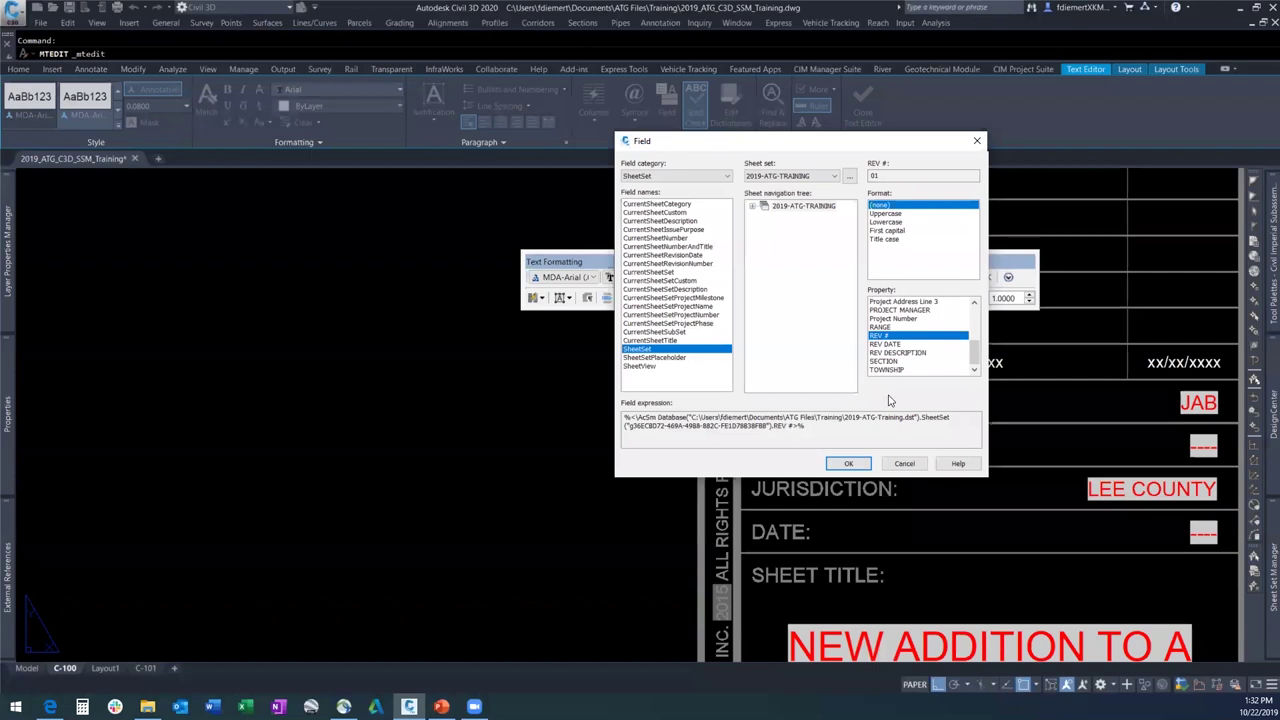
left_click(849, 464)
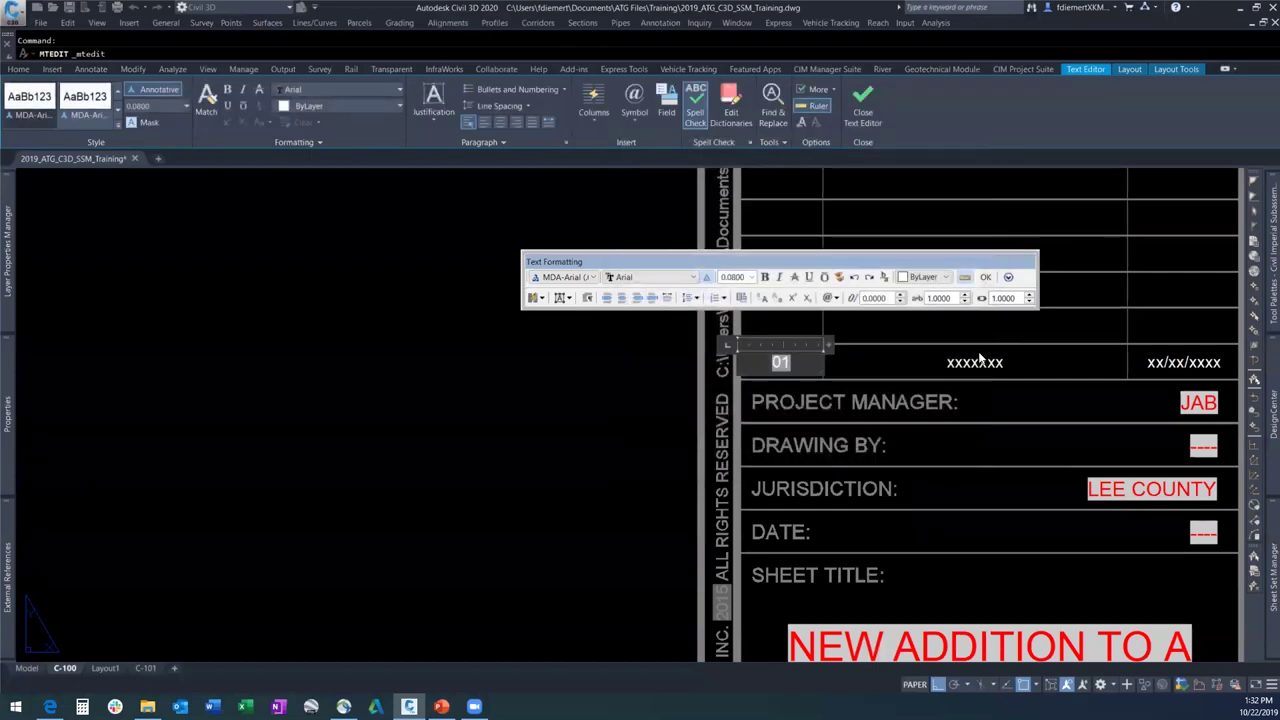
Make the inserted 01 revision-number text red.
left_click(944, 277)
left_click(928, 319)
double_click(781, 362)
left_click(946, 277)
left_click(918, 321)
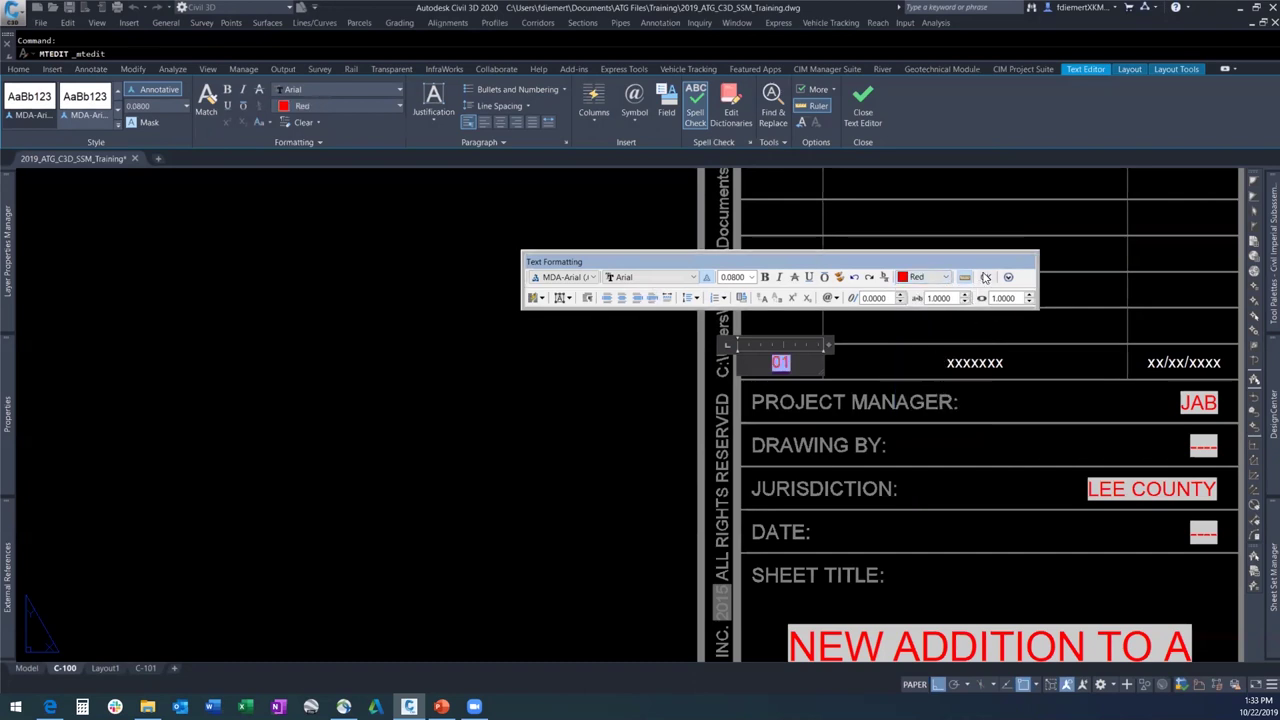
left_click(985, 277)
left_click(977, 360)
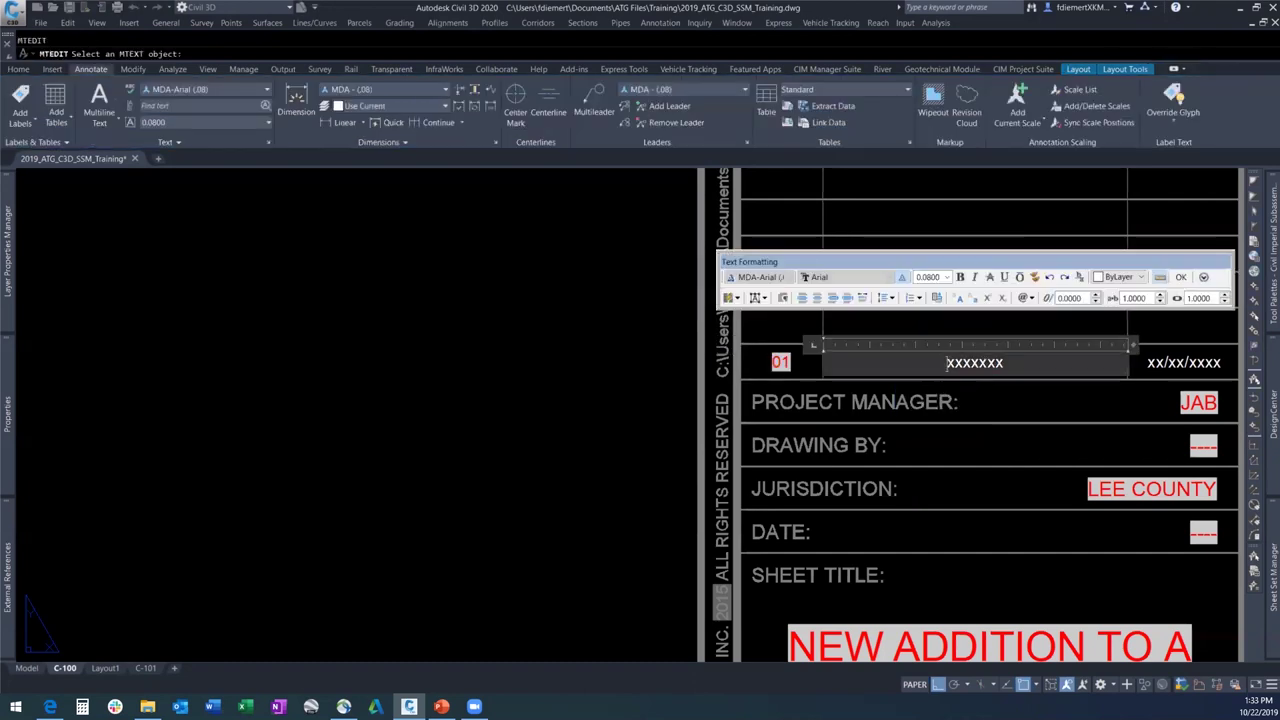
Turn the xxxxxxx description red and replace it with the REV DESCRIPTION field 'ADDITON TO TEXT'.
double_click(1004, 364)
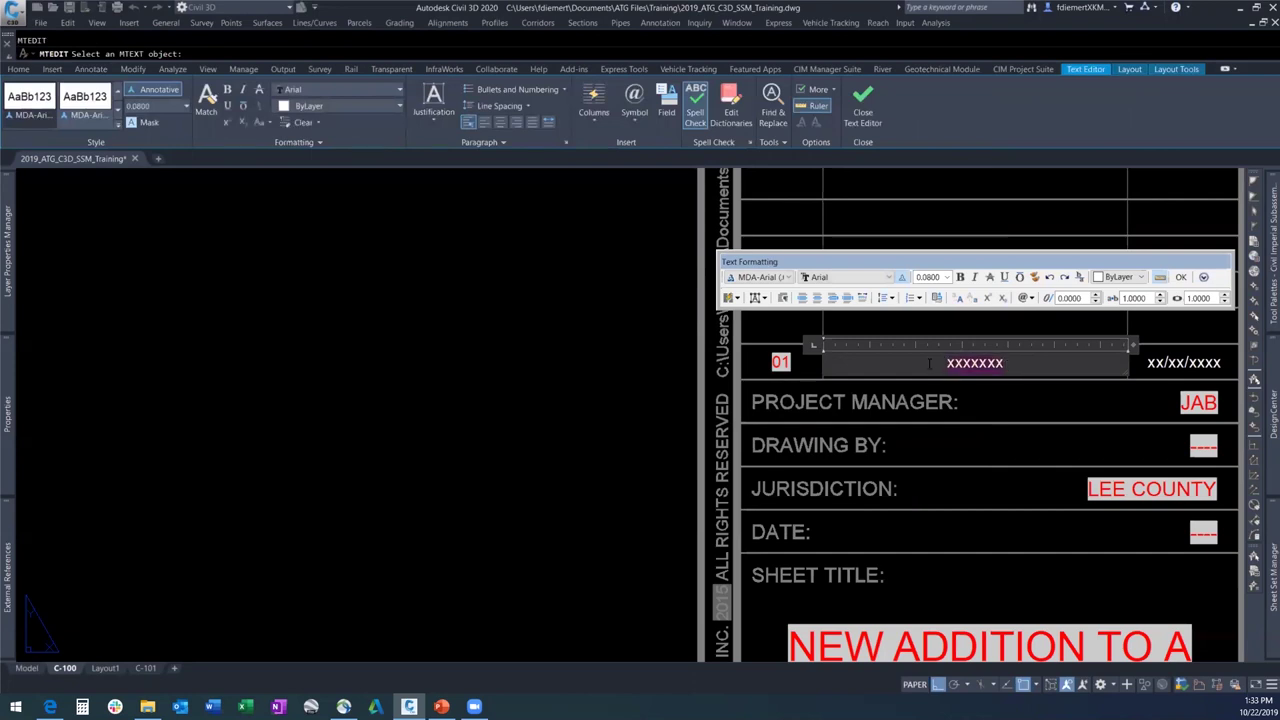
left_click(1147, 277)
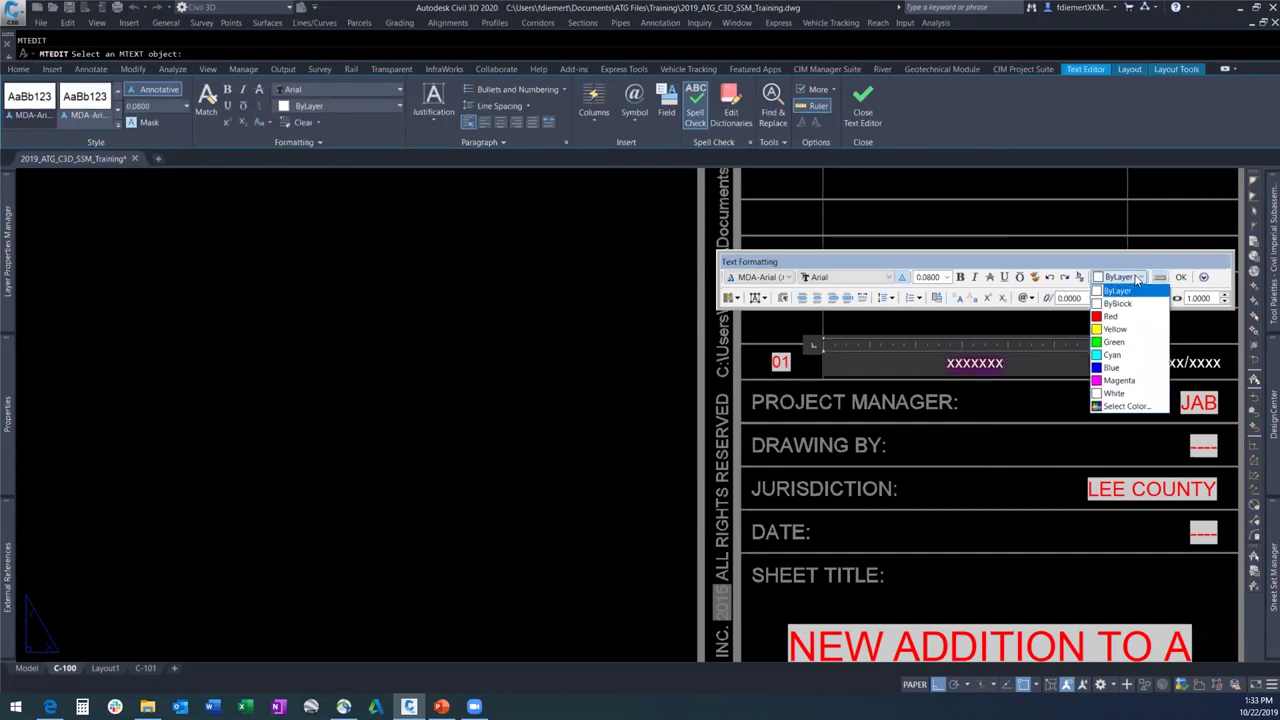
left_click(1115, 309)
left_click(985, 365)
right_click(985, 362)
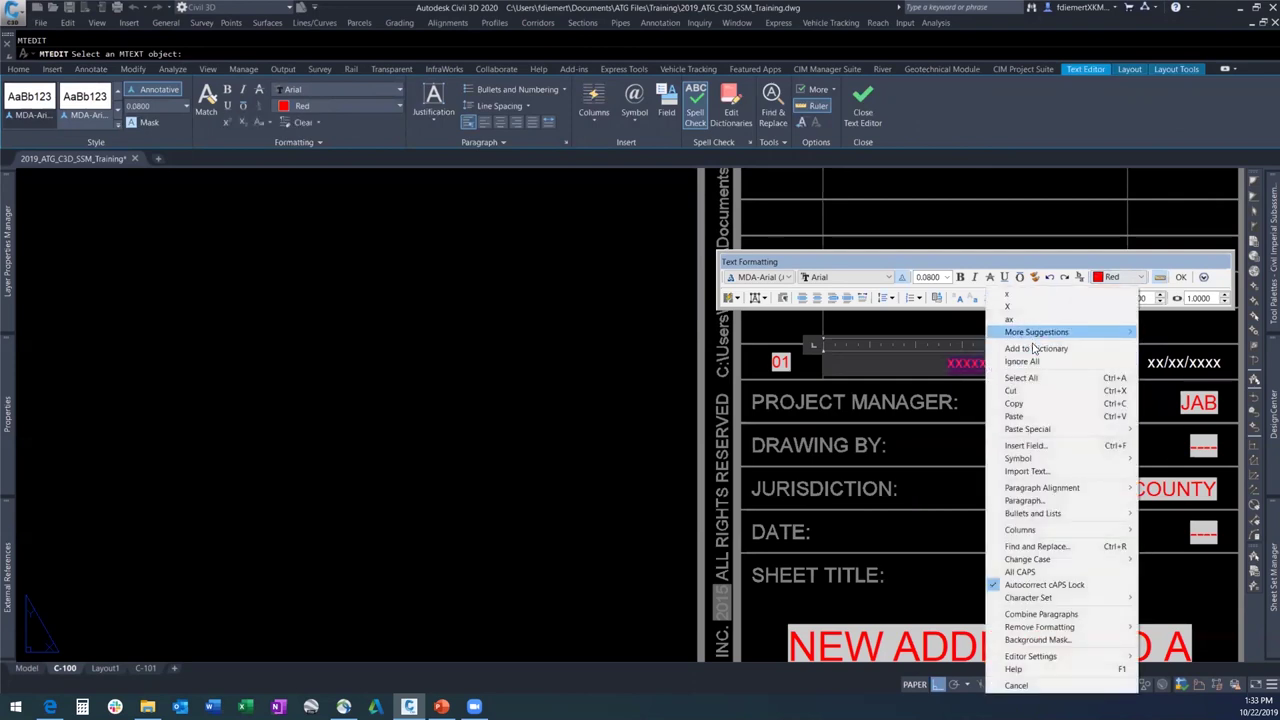
left_click(1022, 447)
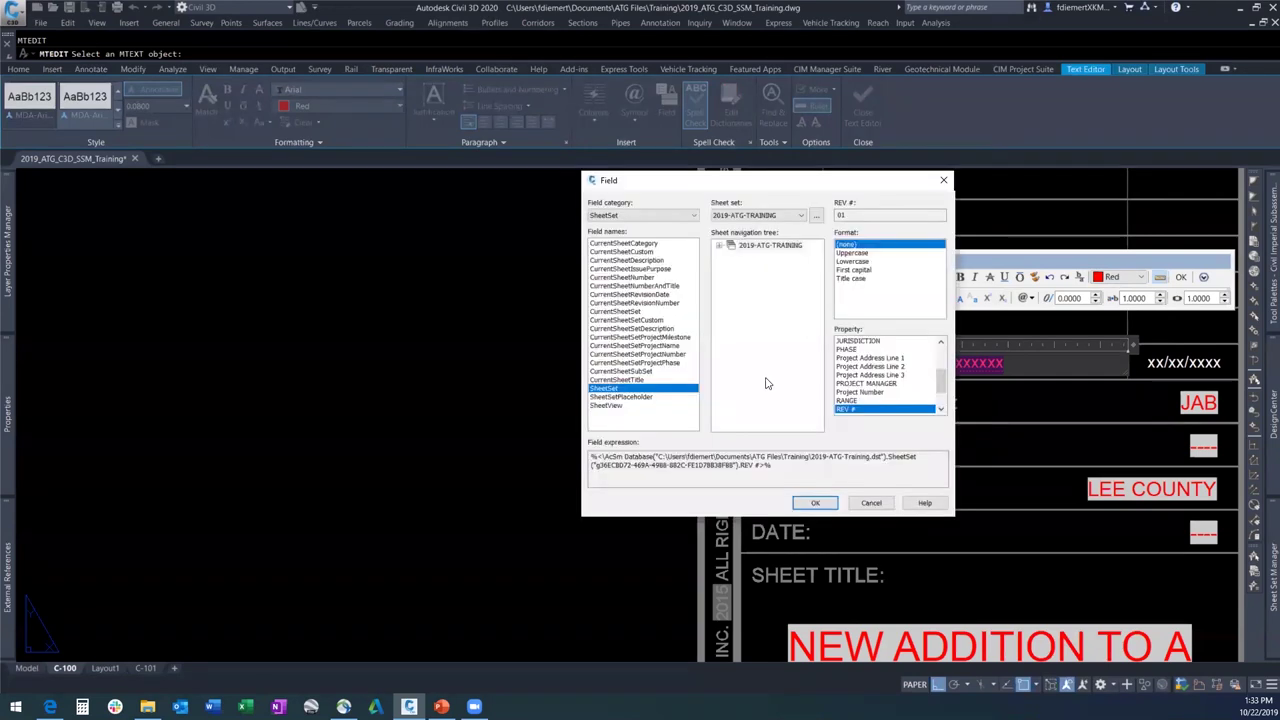
scroll(898, 386, "down", 1)
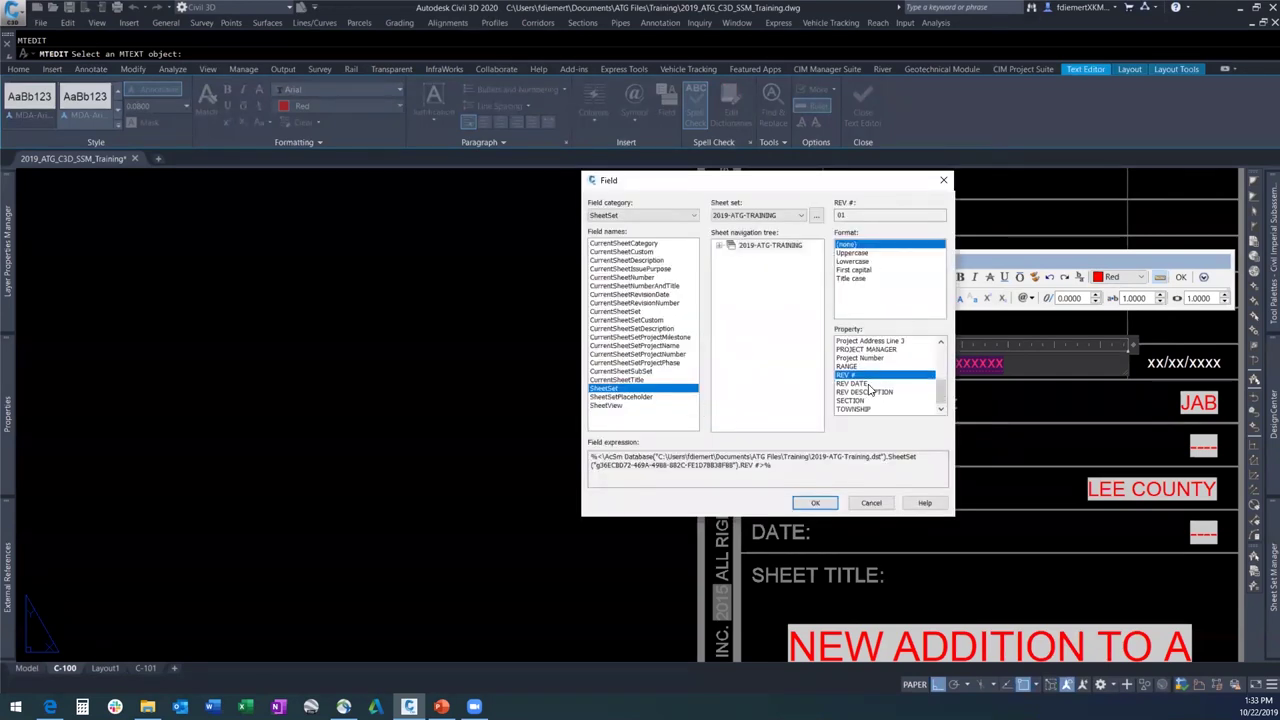
left_click(864, 392)
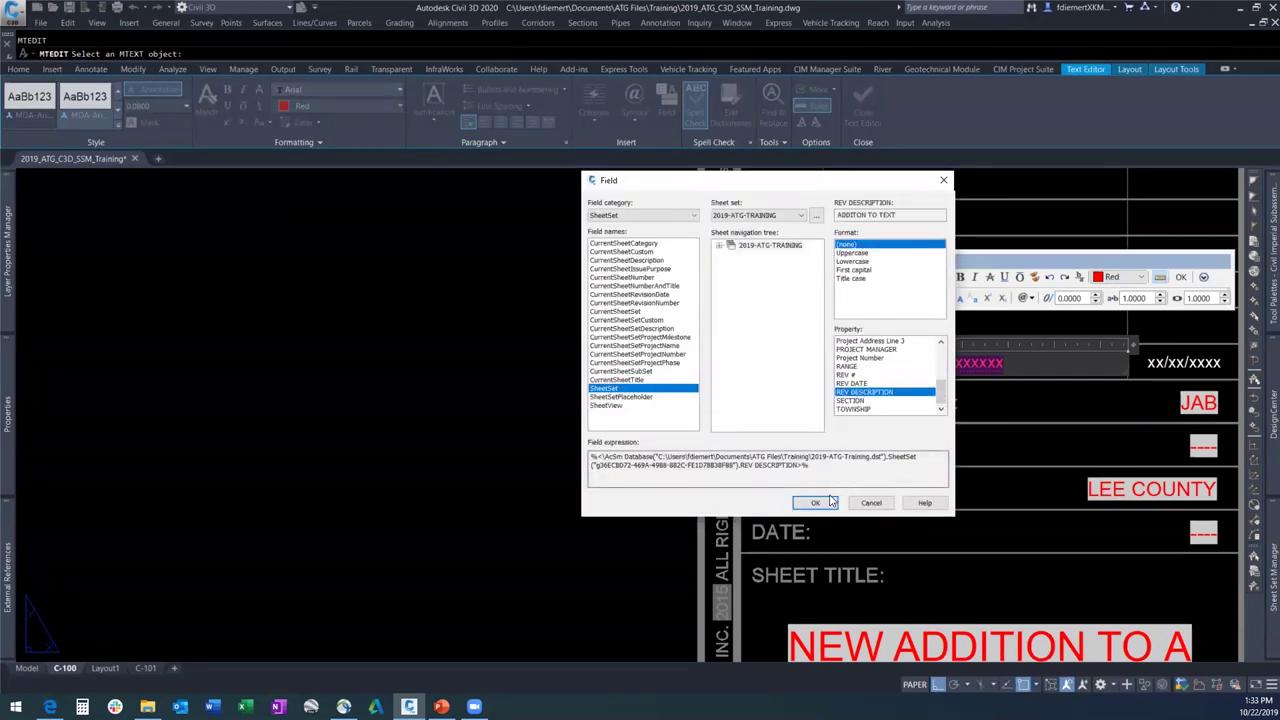
left_click(813, 502)
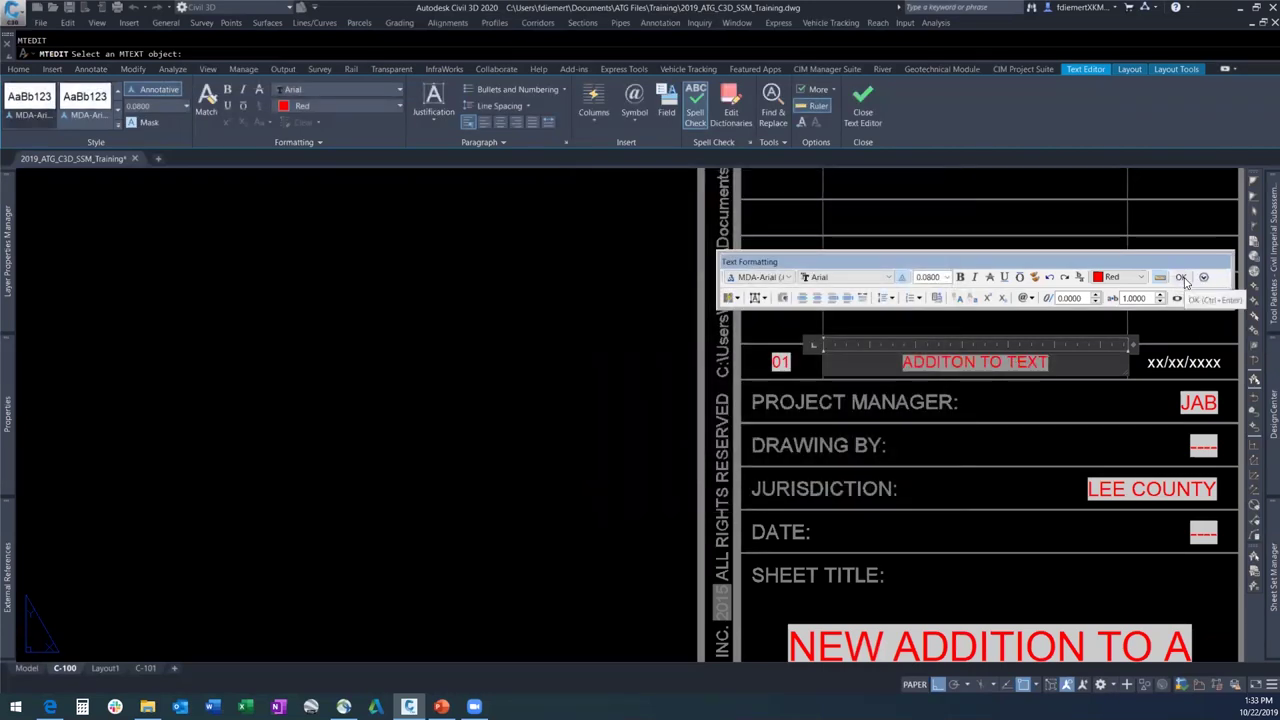
left_click(1181, 278)
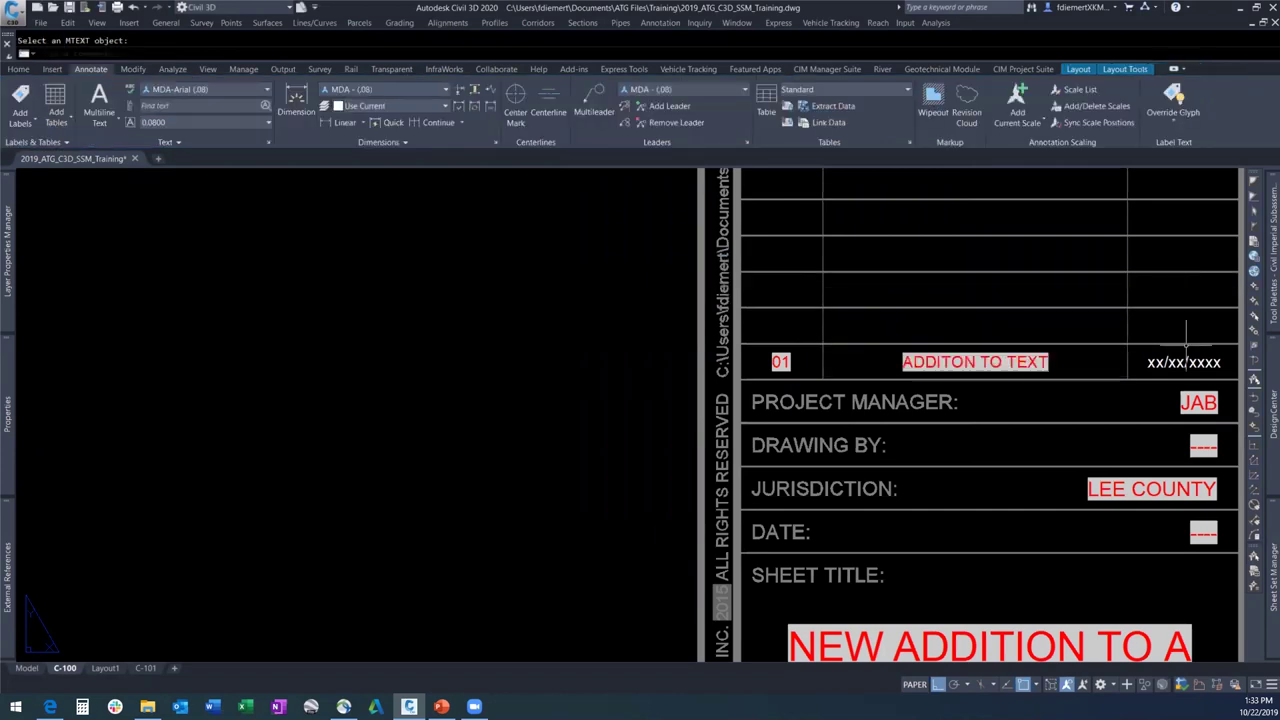
Replace the xx/xx/xxxx date placeholder with a red REV DATE sheet set field.
left_click(1182, 360)
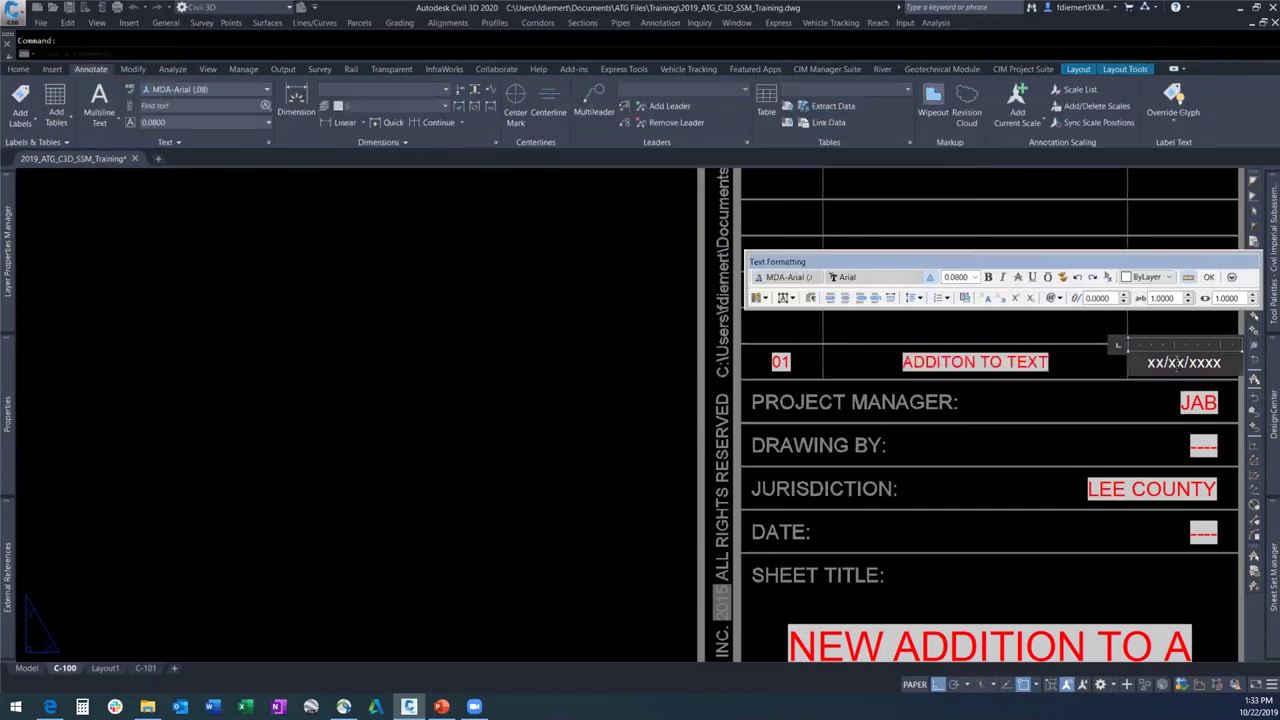
key("ctrl+a")
left_click(1171, 279)
left_click(1145, 314)
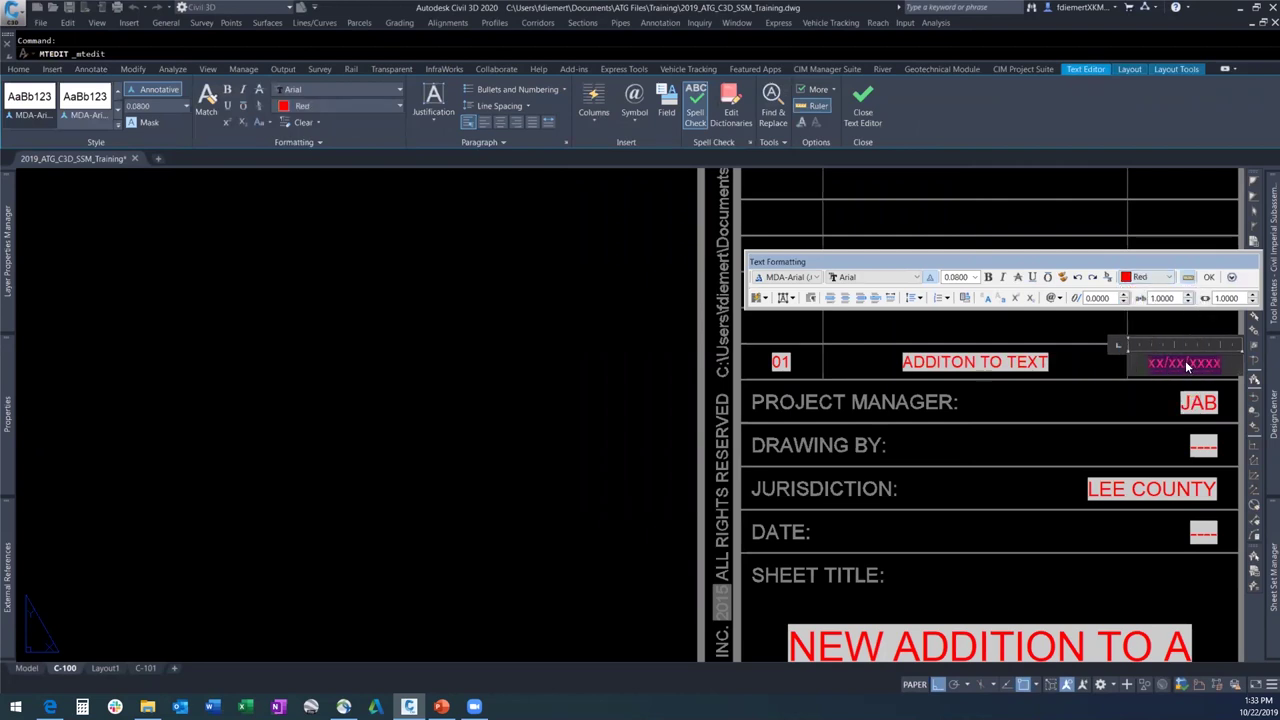
right_click(1185, 363)
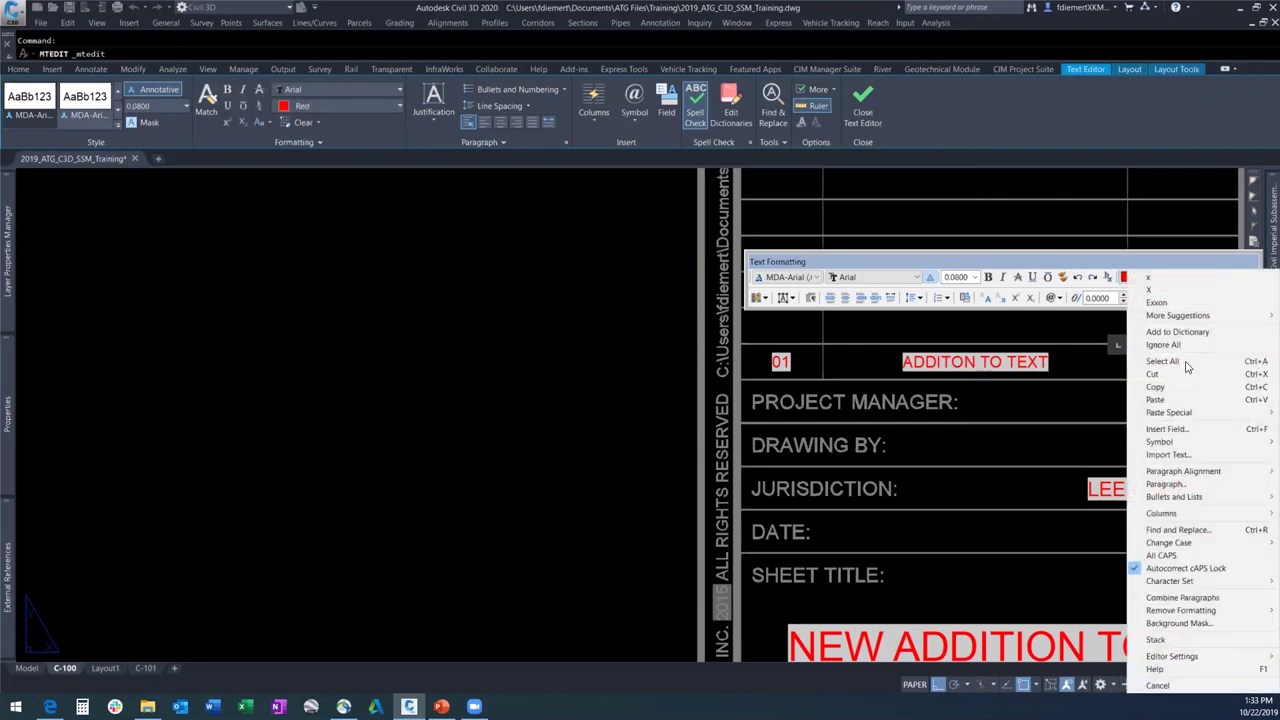
left_click(1166, 429)
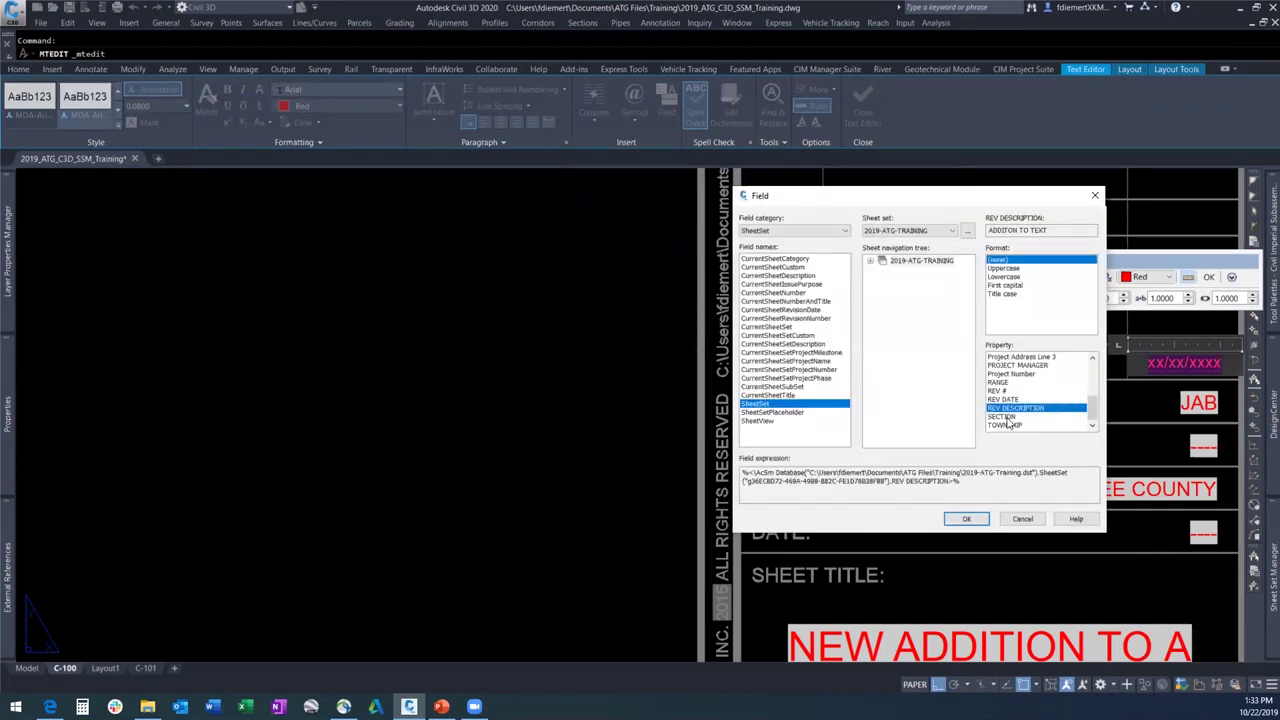
left_click(1009, 400)
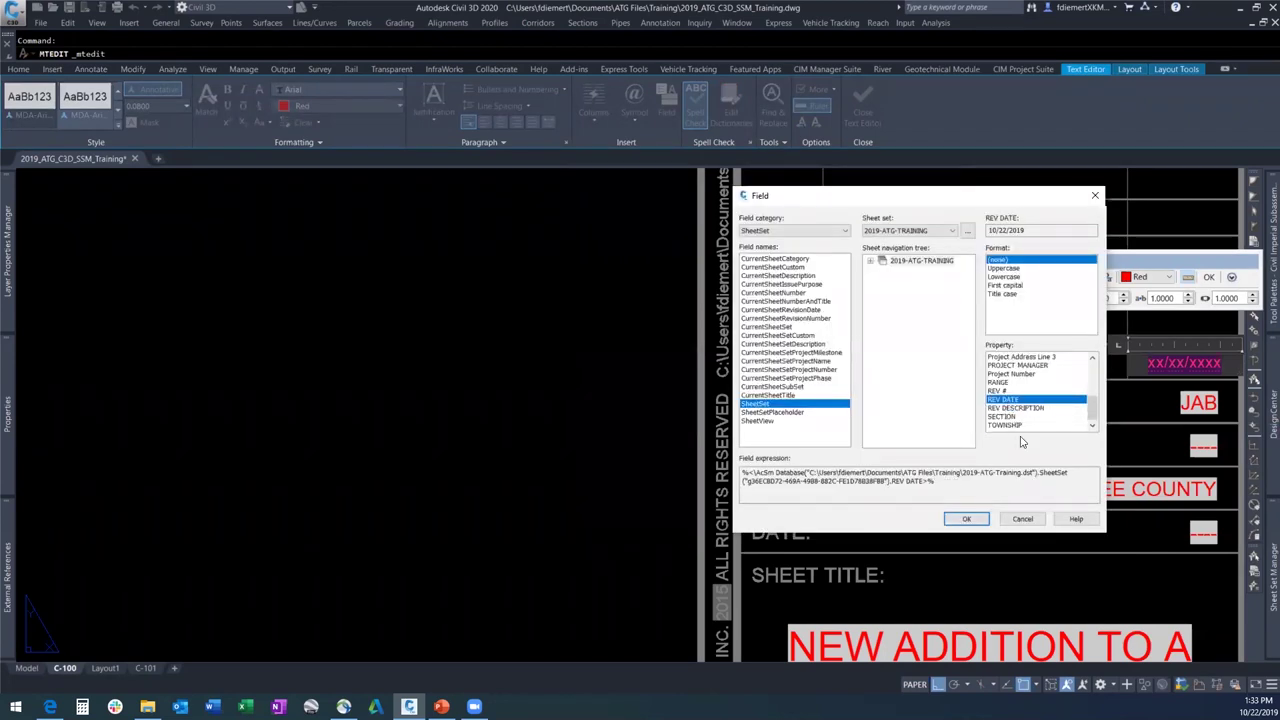
left_click(977, 520)
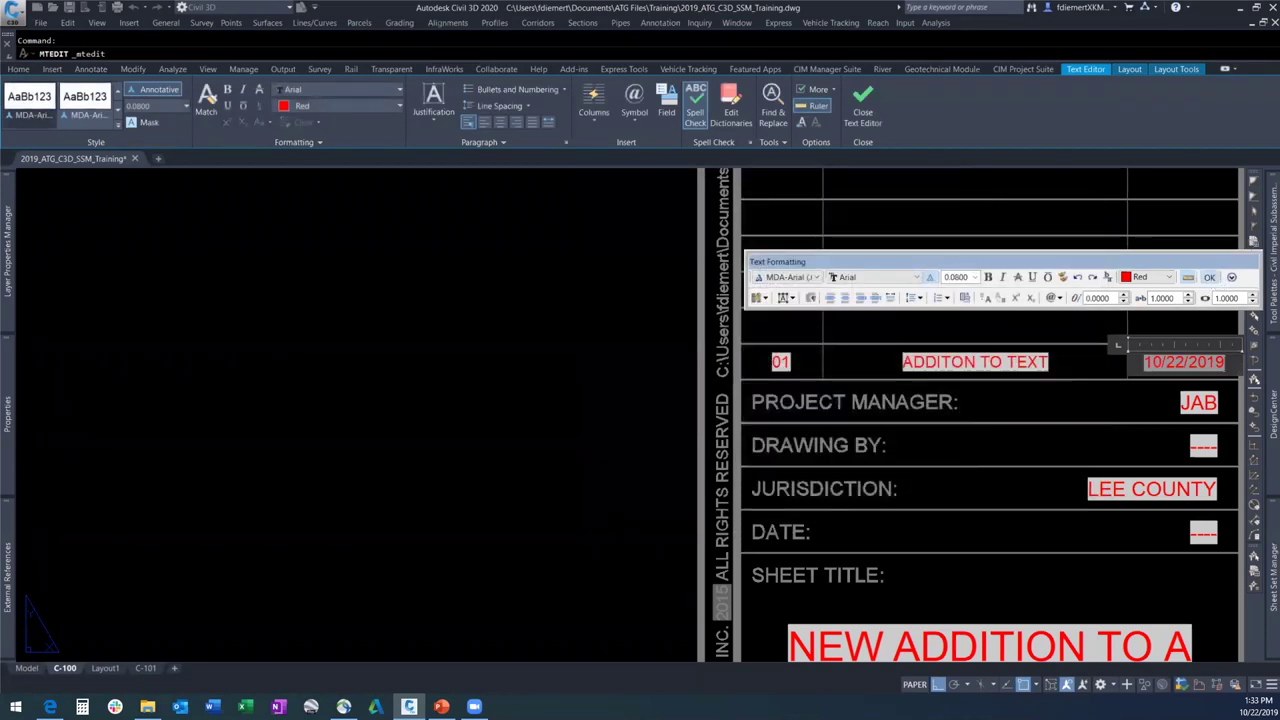
left_click(1211, 282)
Regenerate the drawing with RE so the date field shows 10/22/2019.
scroll(1034, 443, "down", 4)
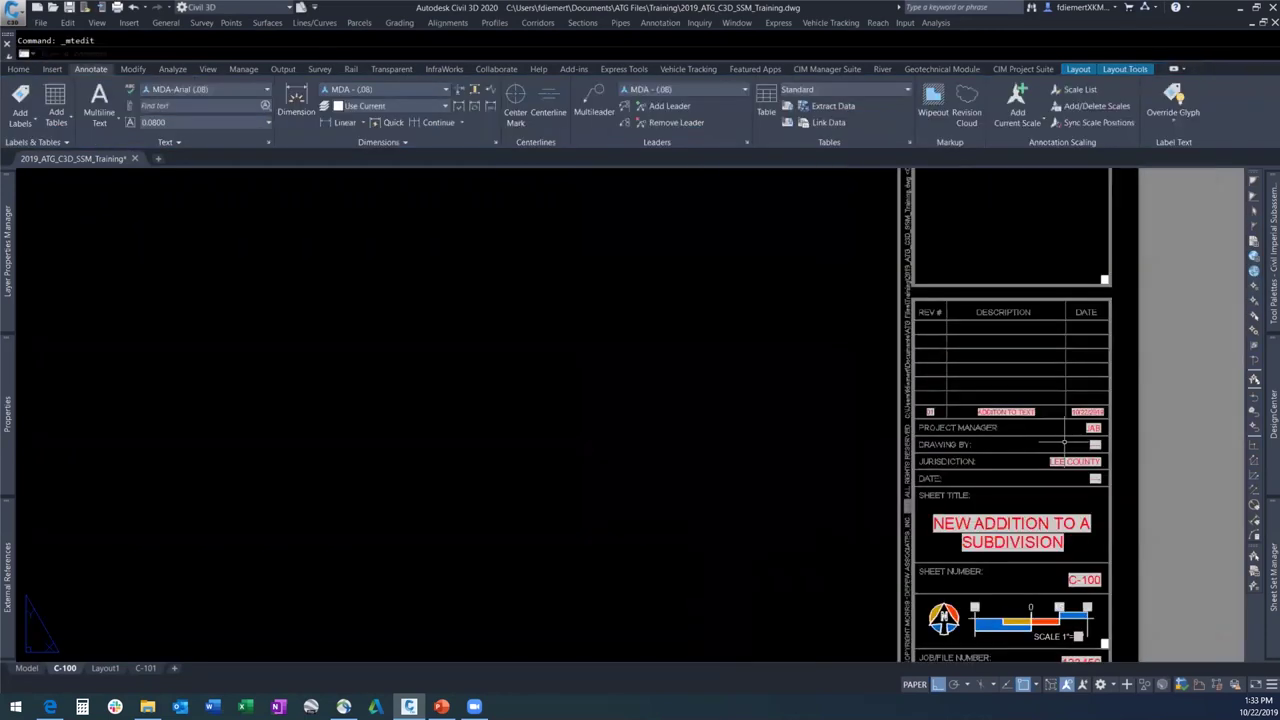
scroll(1068, 442, "up", 4)
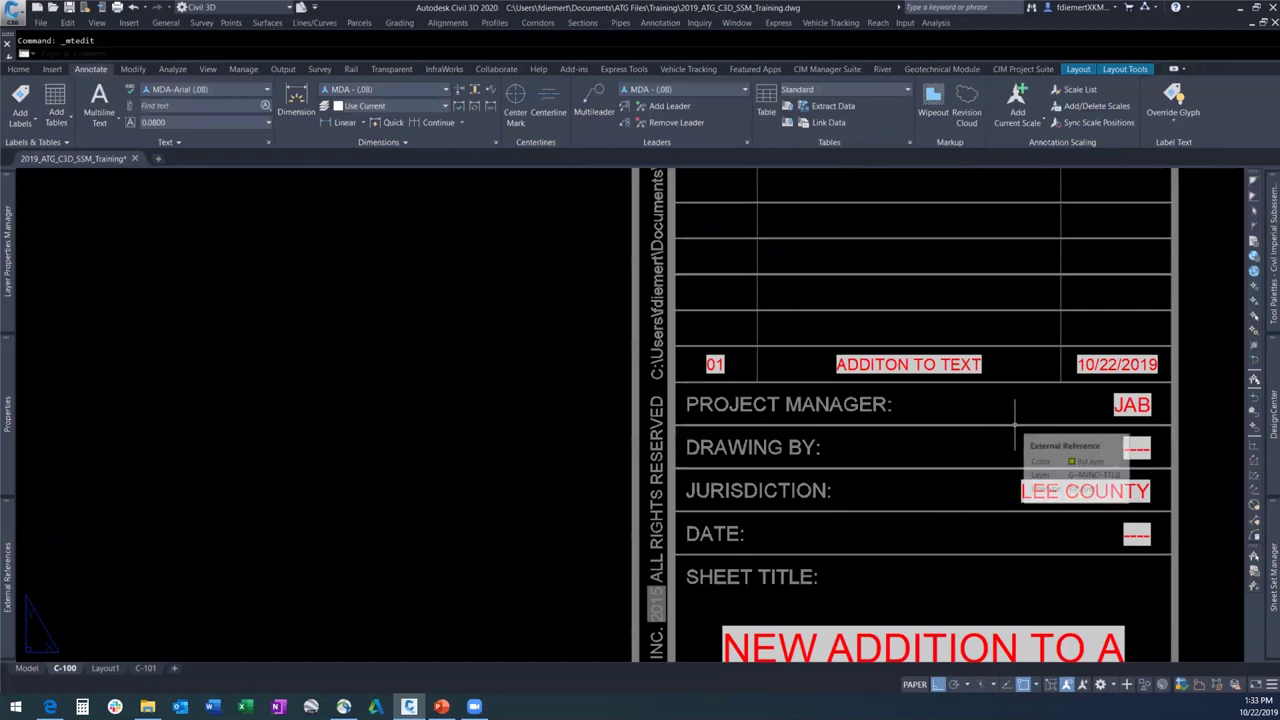
type("REA")
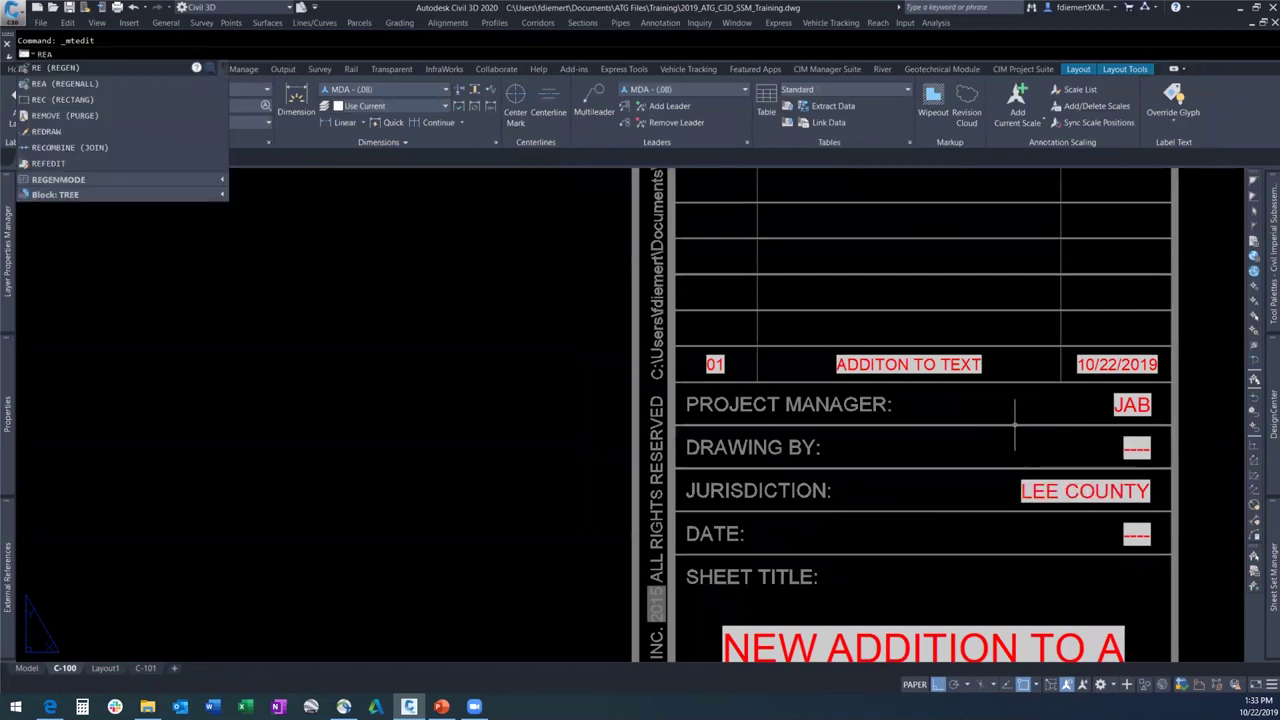
key("Return")
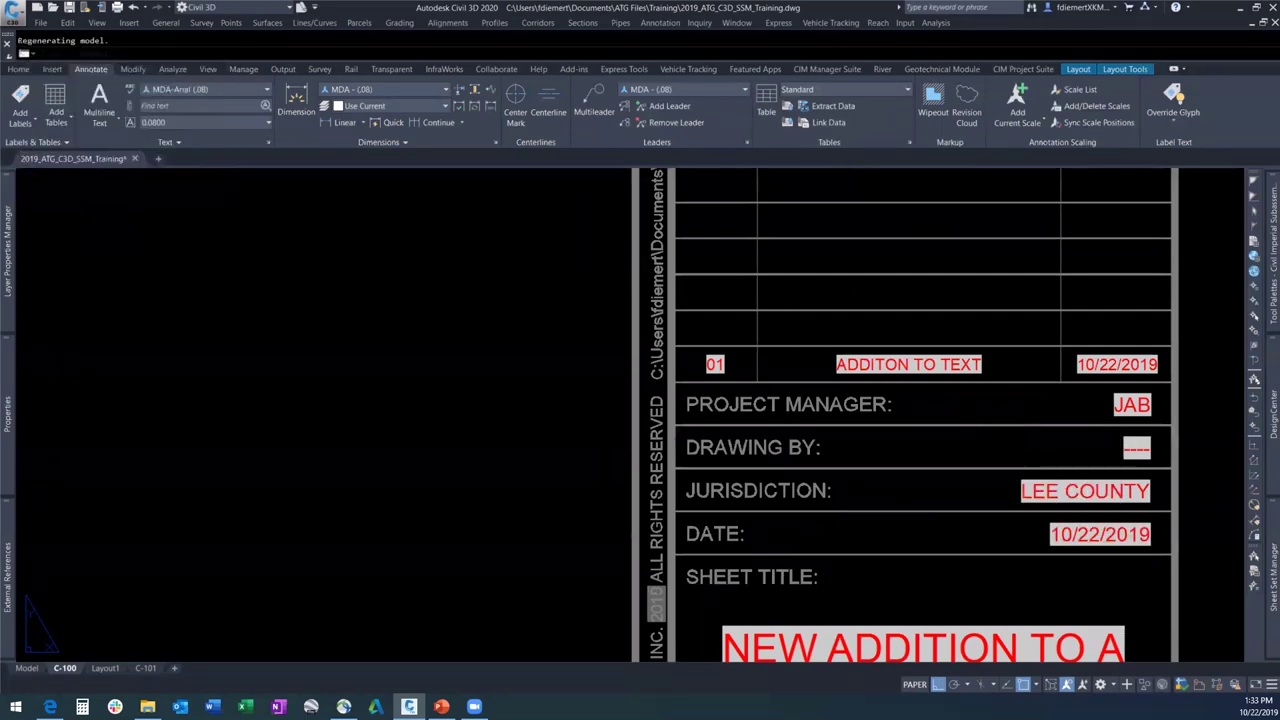
Copy the 01, ADDITON TO TEXT and 10/22/2019 revision texts from C-100 with a base point.
left_click(1117, 364)
left_click(953, 364)
left_click(716, 364)
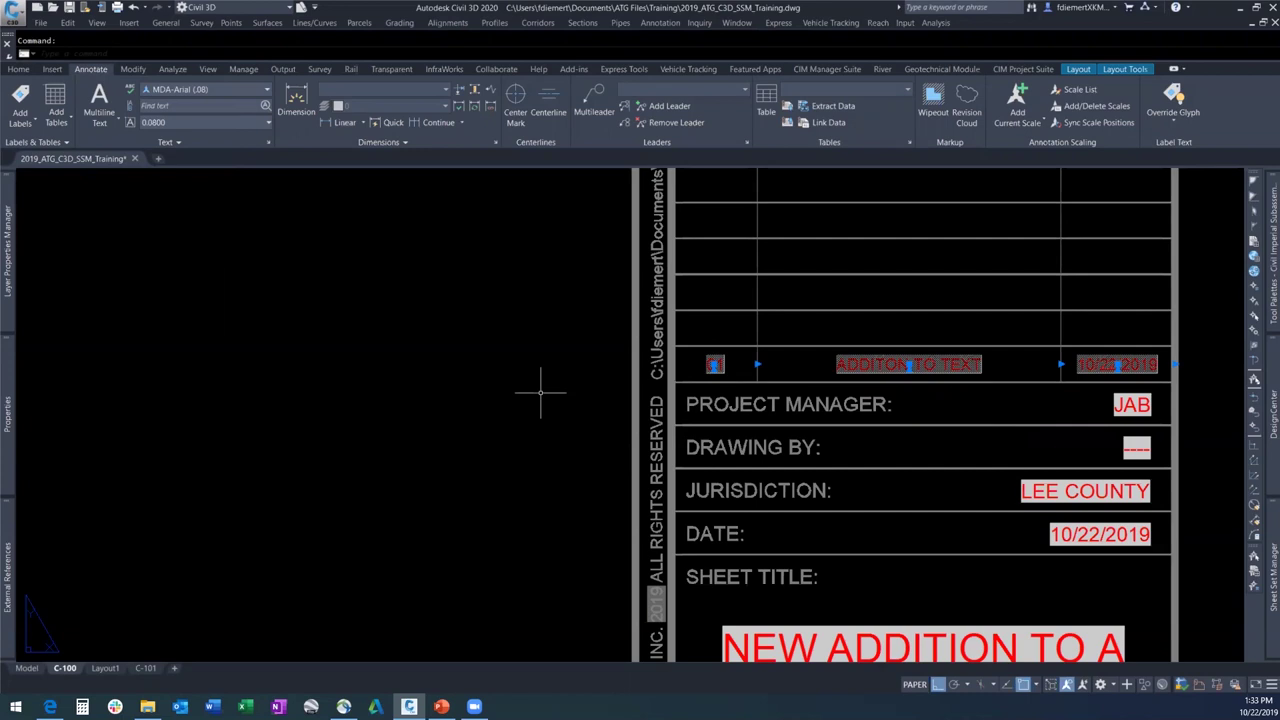
key("ctrl+c")
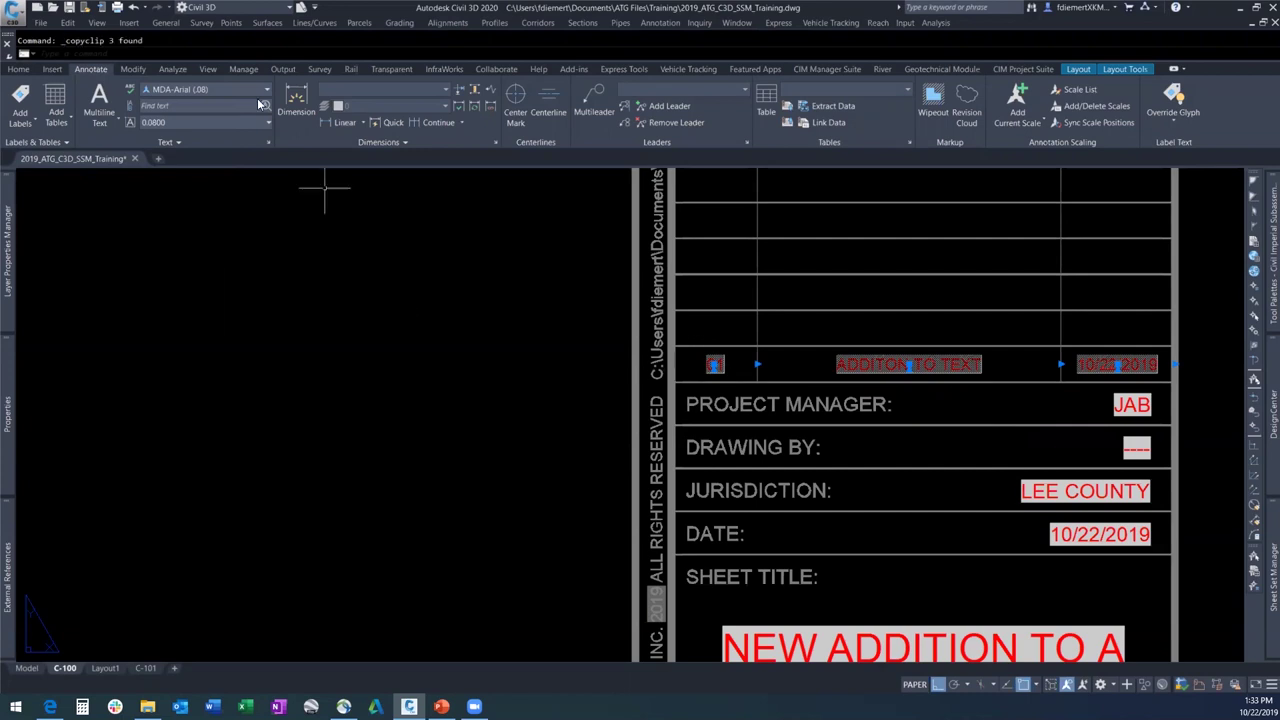
left_click(67, 22)
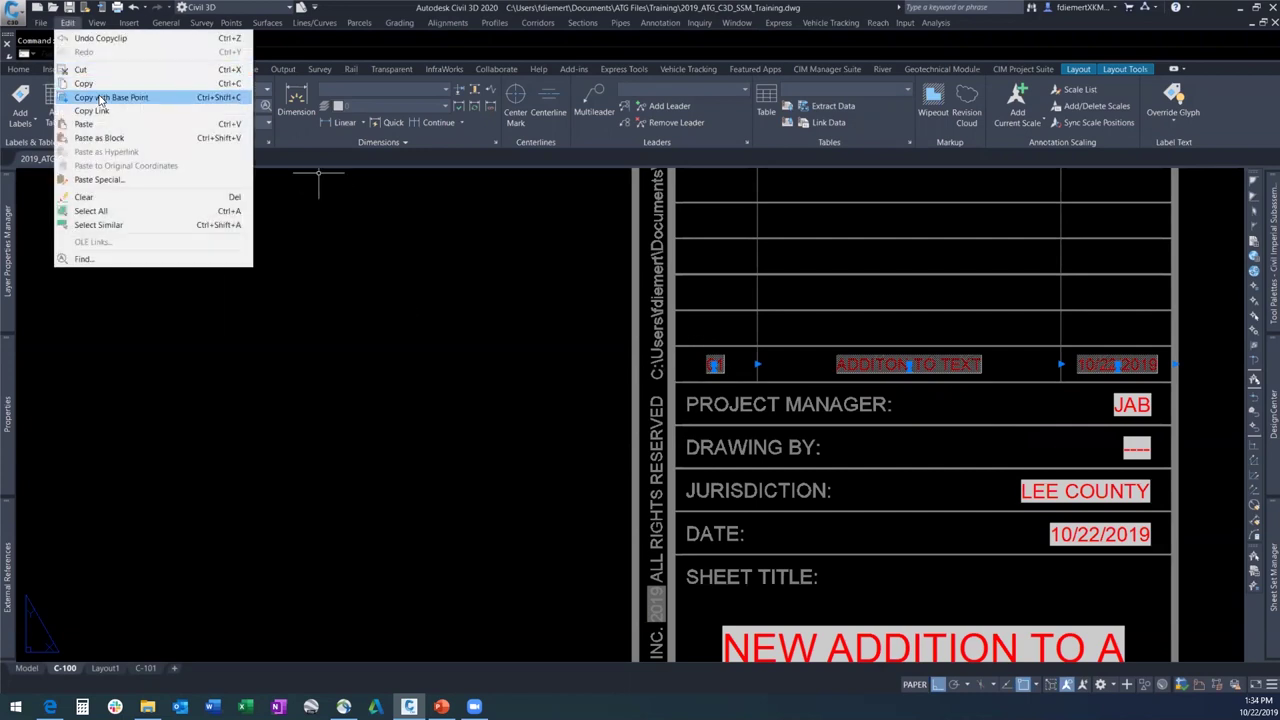
left_click(105, 97)
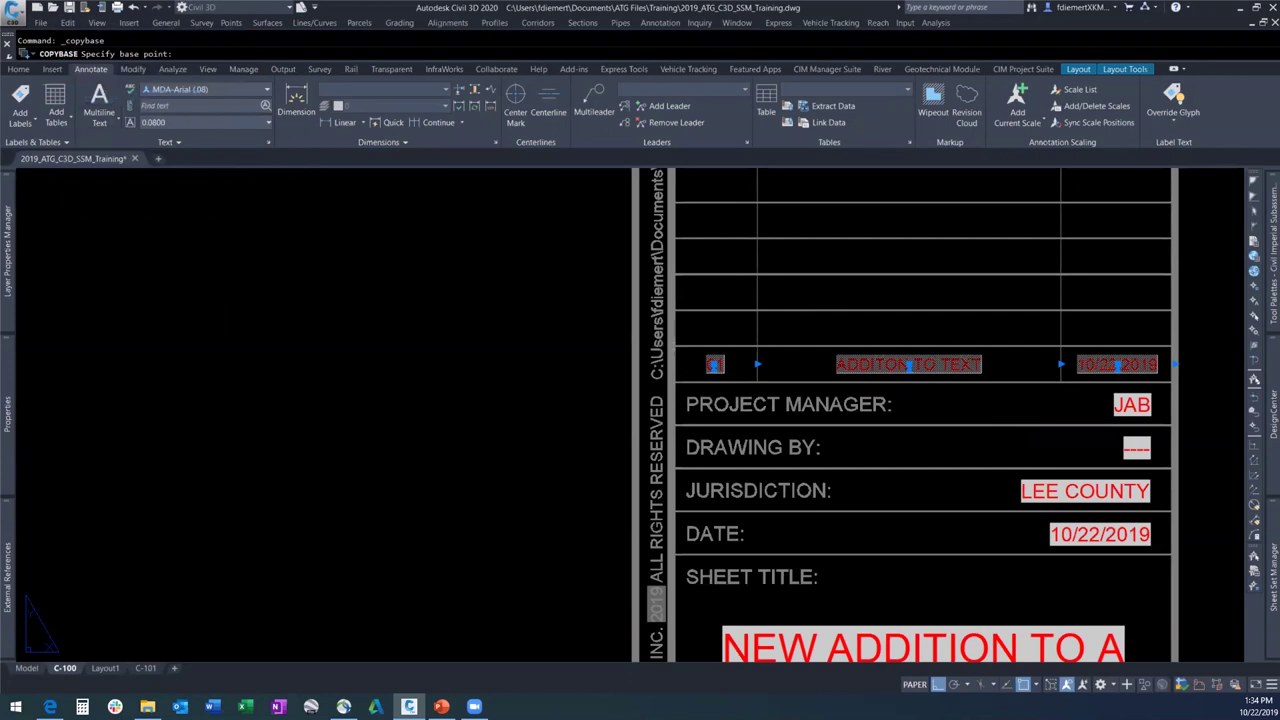
left_click(688, 346)
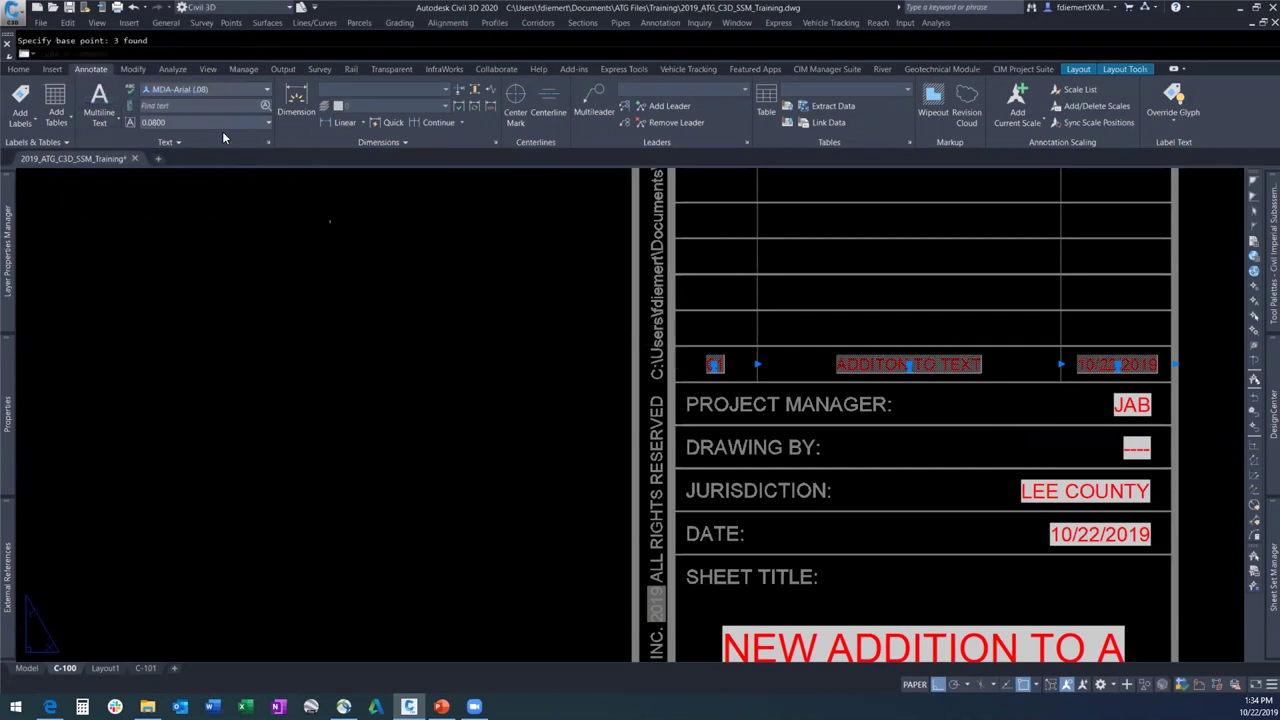
Paste the revision row into the bottom revision row of sheet C-101's title block.
left_click(145, 668)
scroll(970, 570, "up", 6)
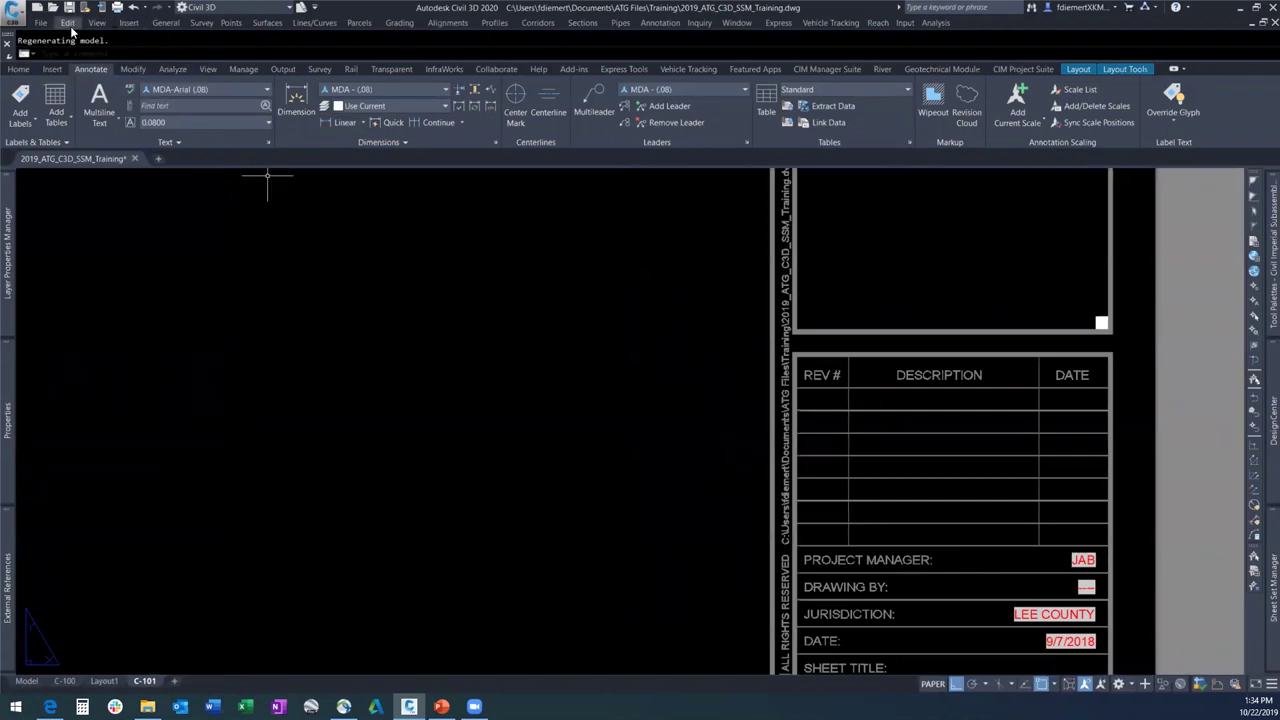
left_click(68, 22)
left_click(100, 106)
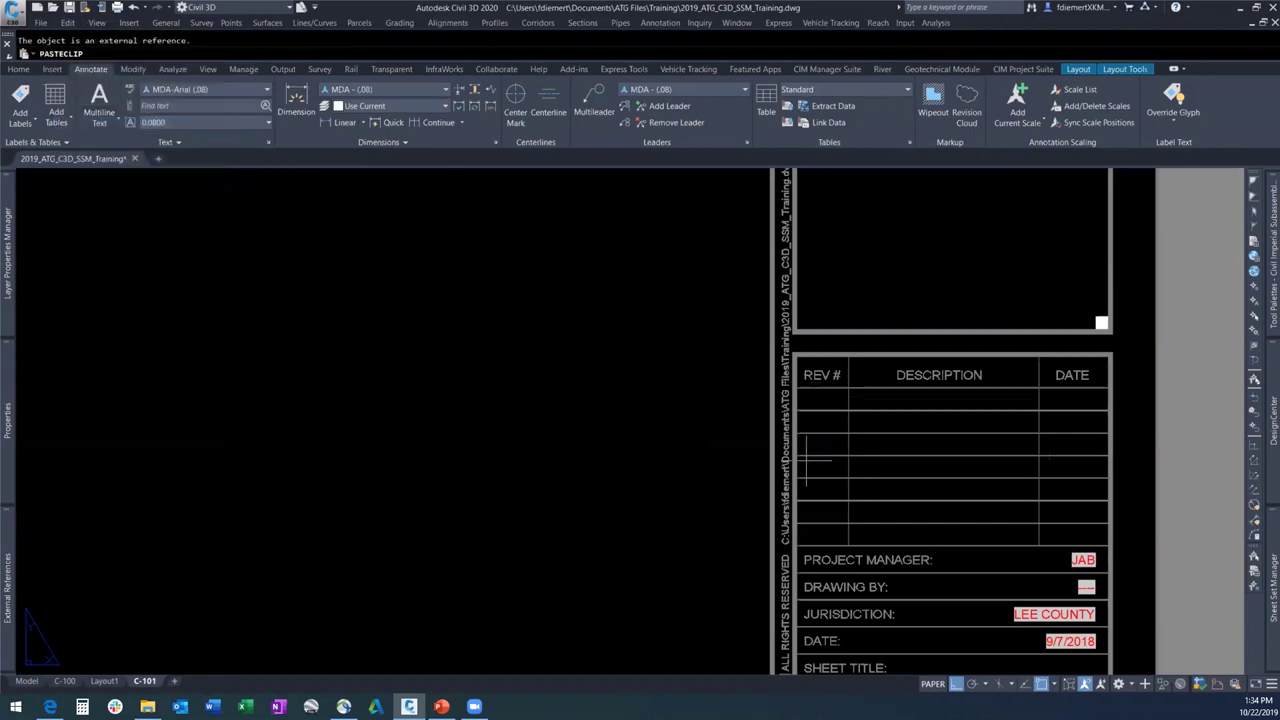
left_click(806, 531)
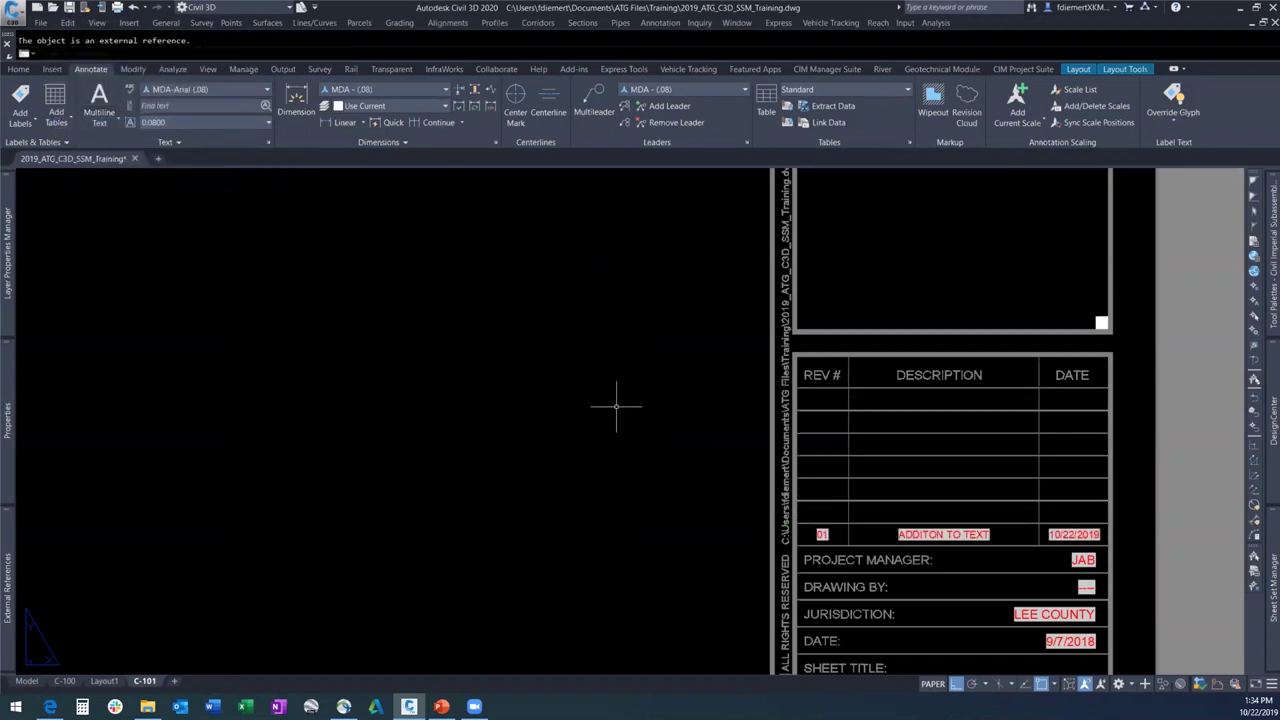
scroll(700, 425, "down", 1)
scroll(870, 495, "up", 1)
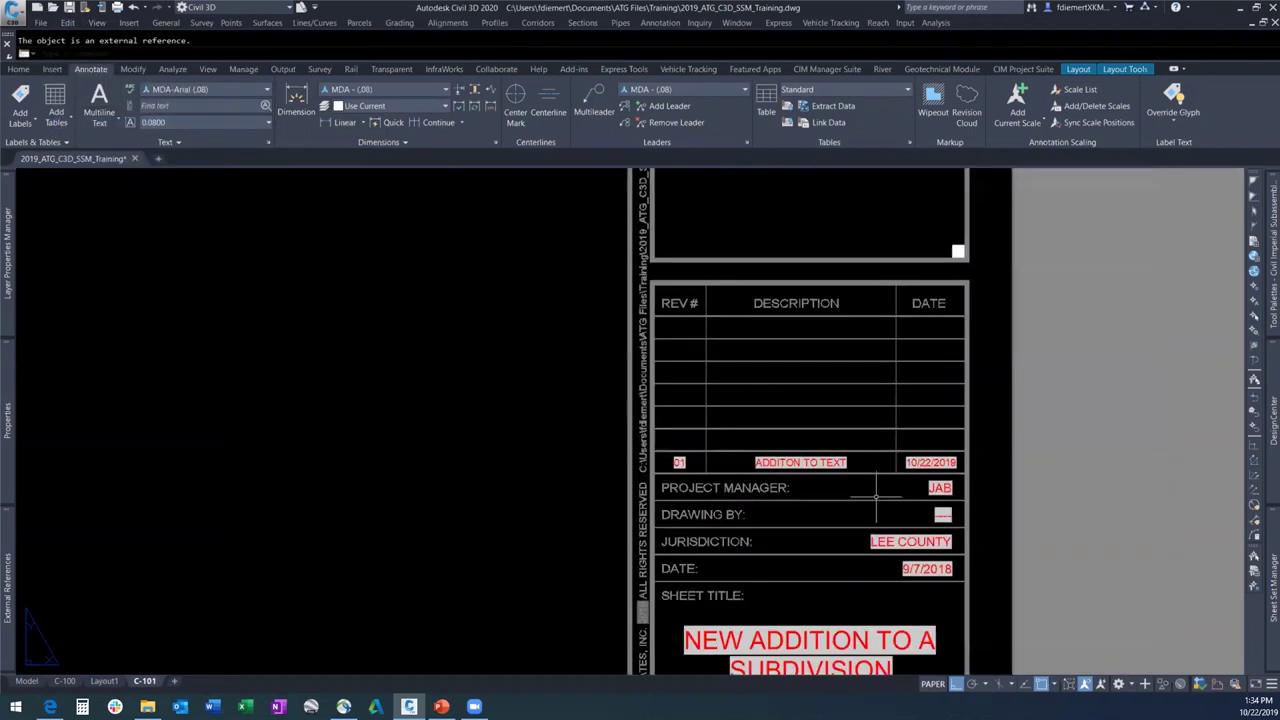
left_click(944, 462)
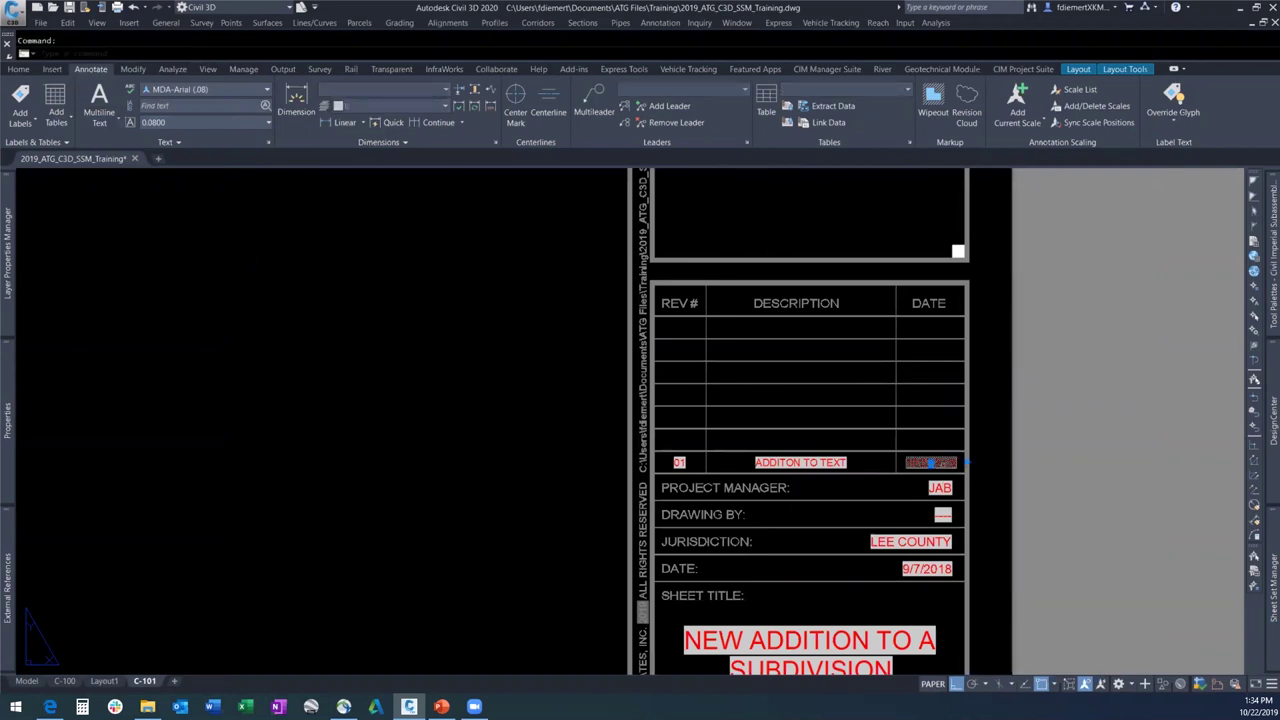
Change the pasted 10/22/2019 date text height from 0.0800 to 0.1000.
double_click(944, 462)
left_click_drag(904, 463, 955, 466)
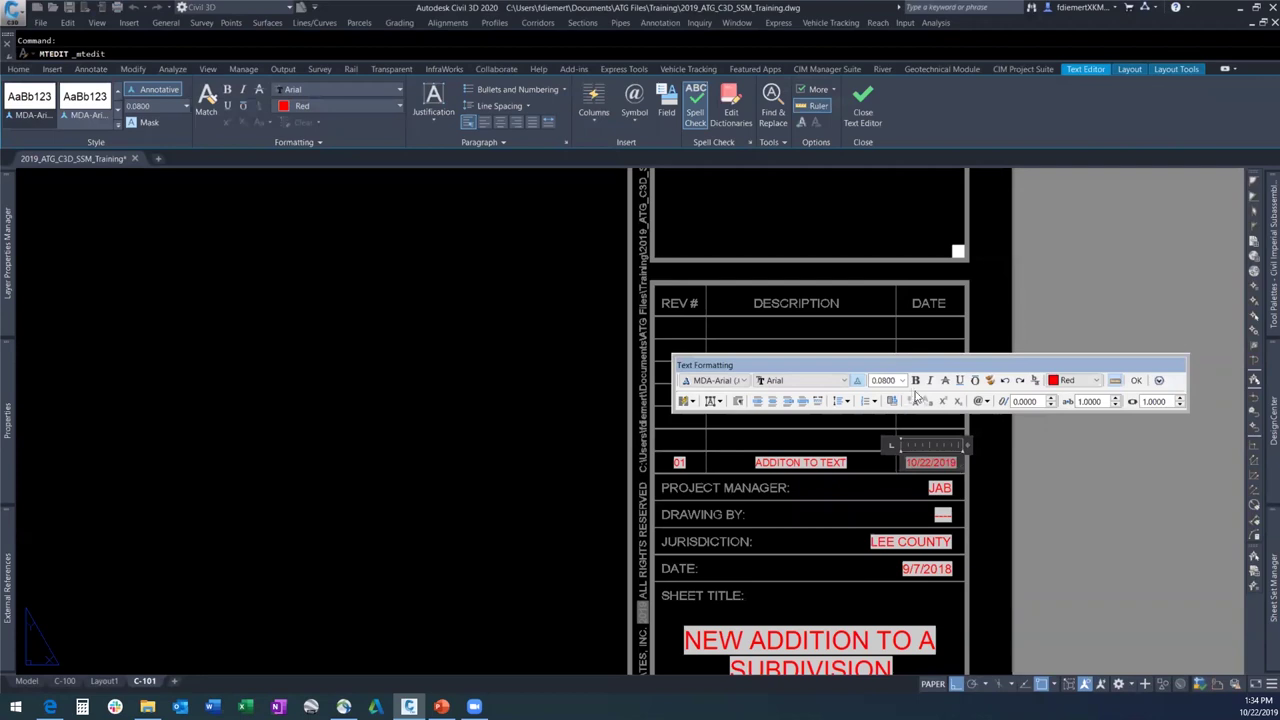
double_click(942, 468)
left_click(902, 381)
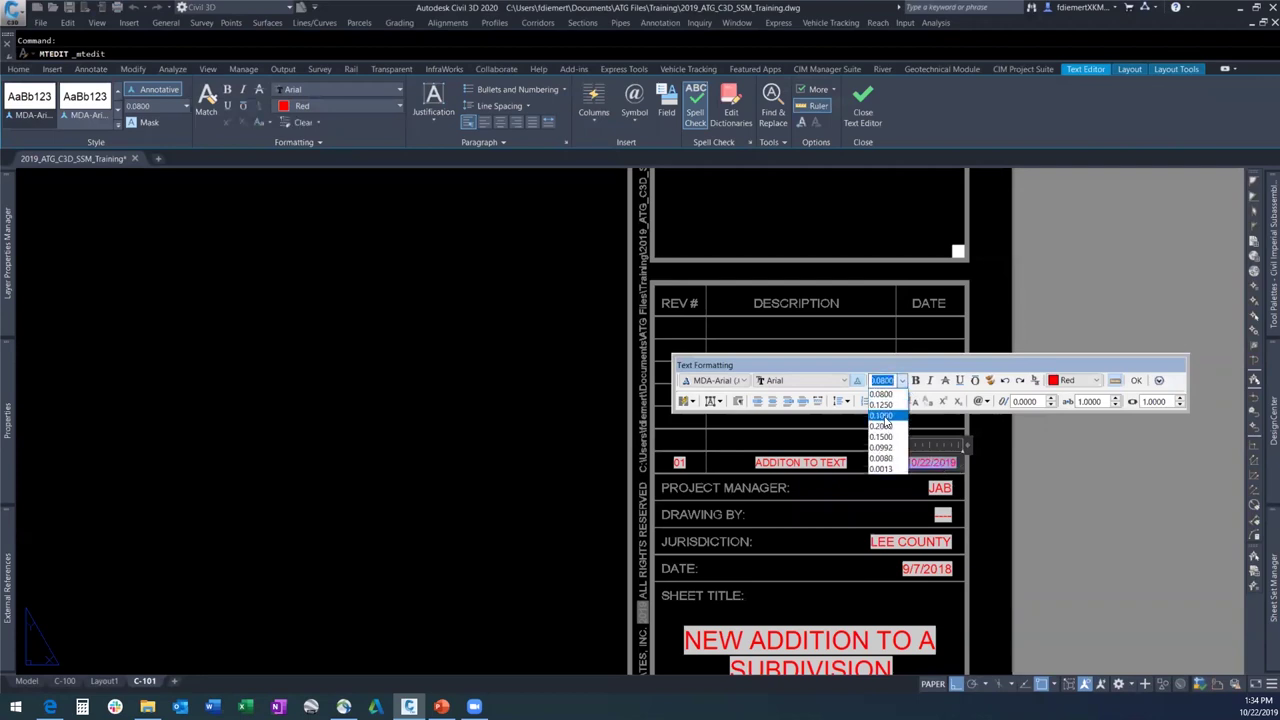
left_click(886, 421)
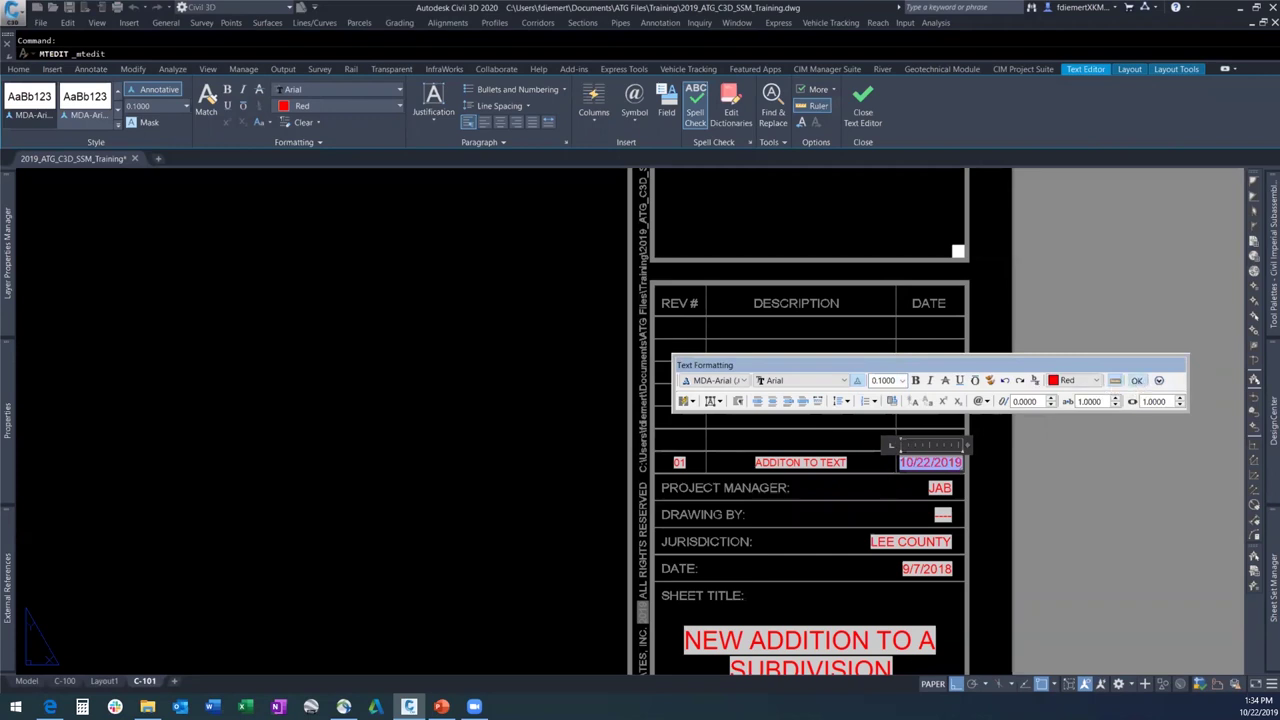
left_click(838, 463)
Set the ADDITON TO TEXT description height to 0.1000.
left_click(838, 463)
triple_click(838, 463)
left_click(771, 380)
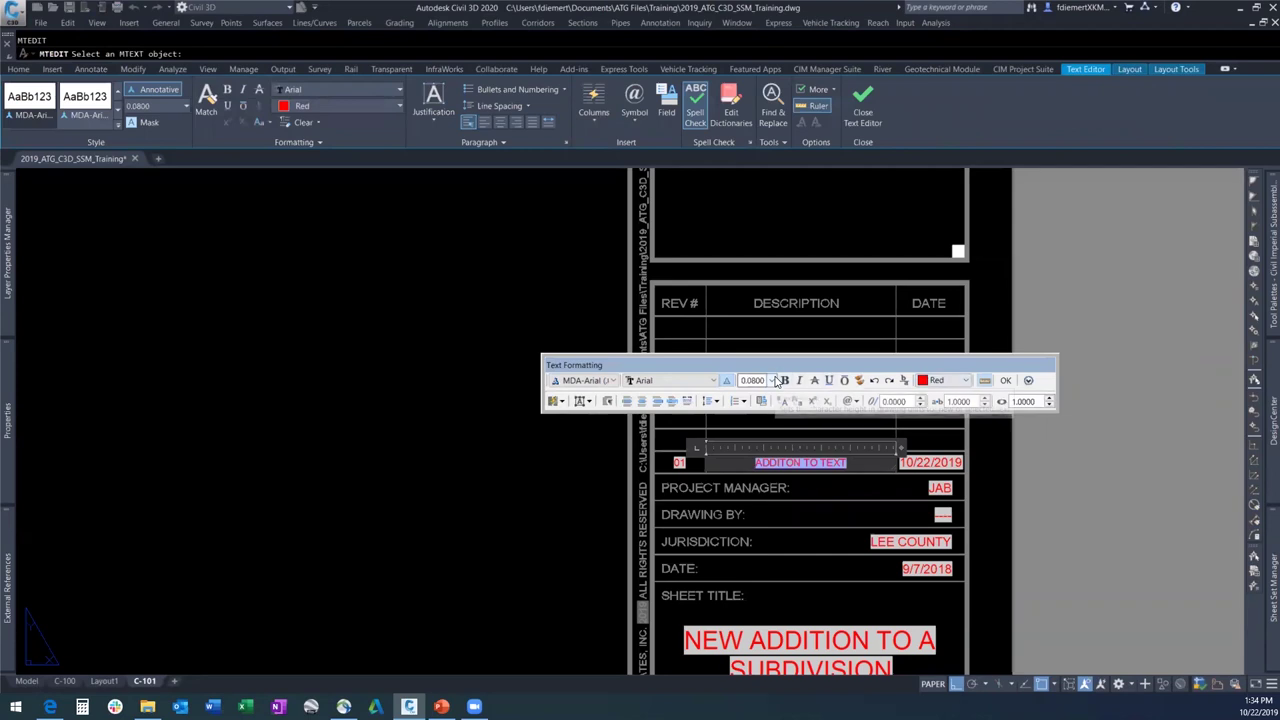
left_click(752, 415)
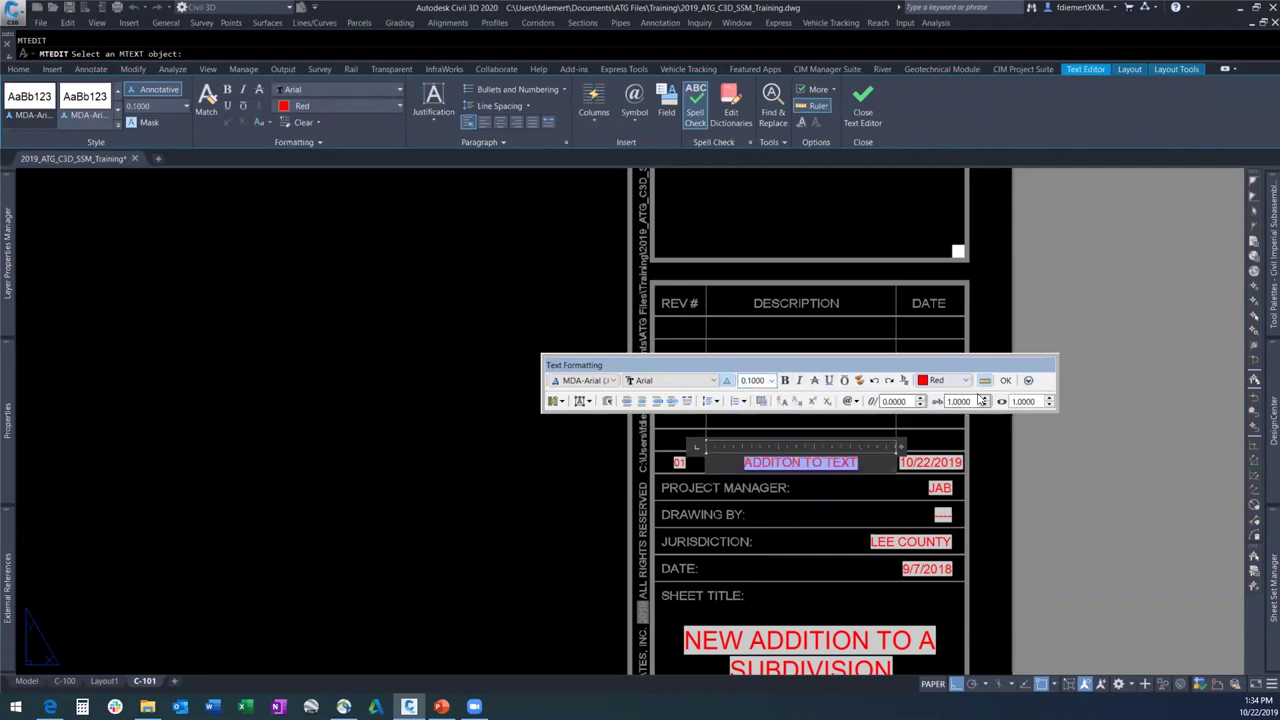
left_click(1012, 382)
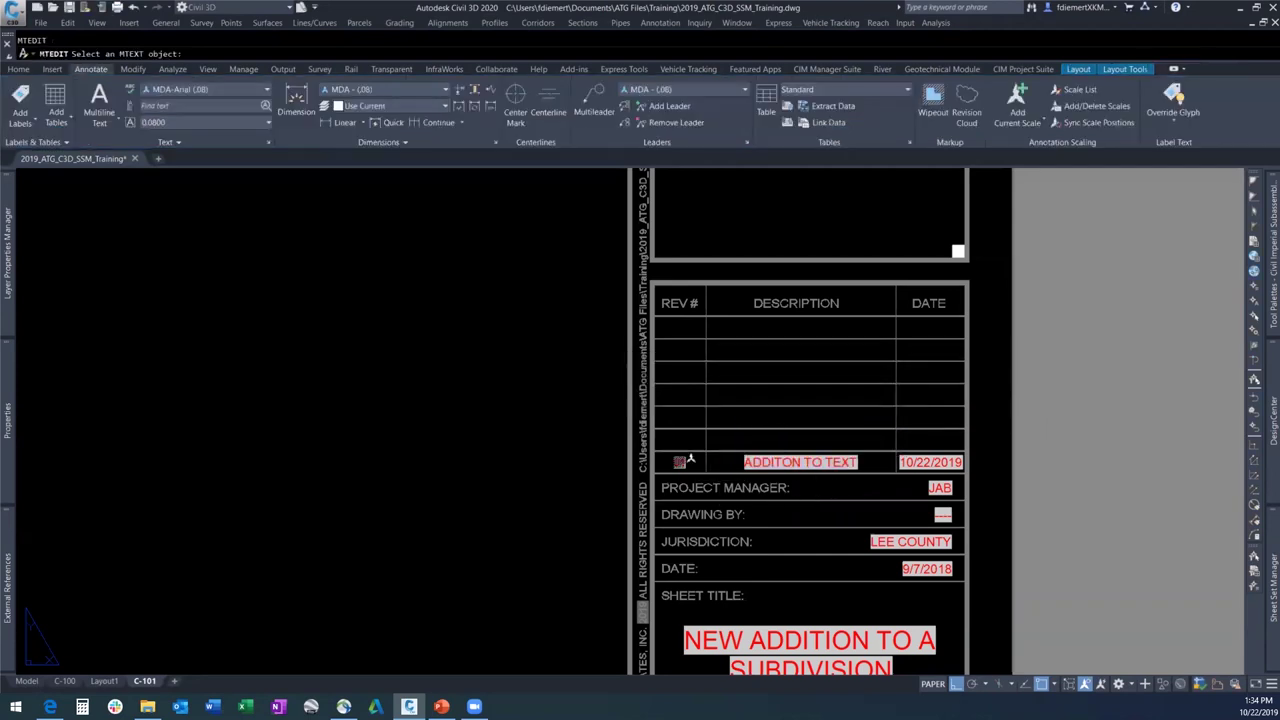
Set the 01 revision number text height to 0.1000.
left_click(679, 462)
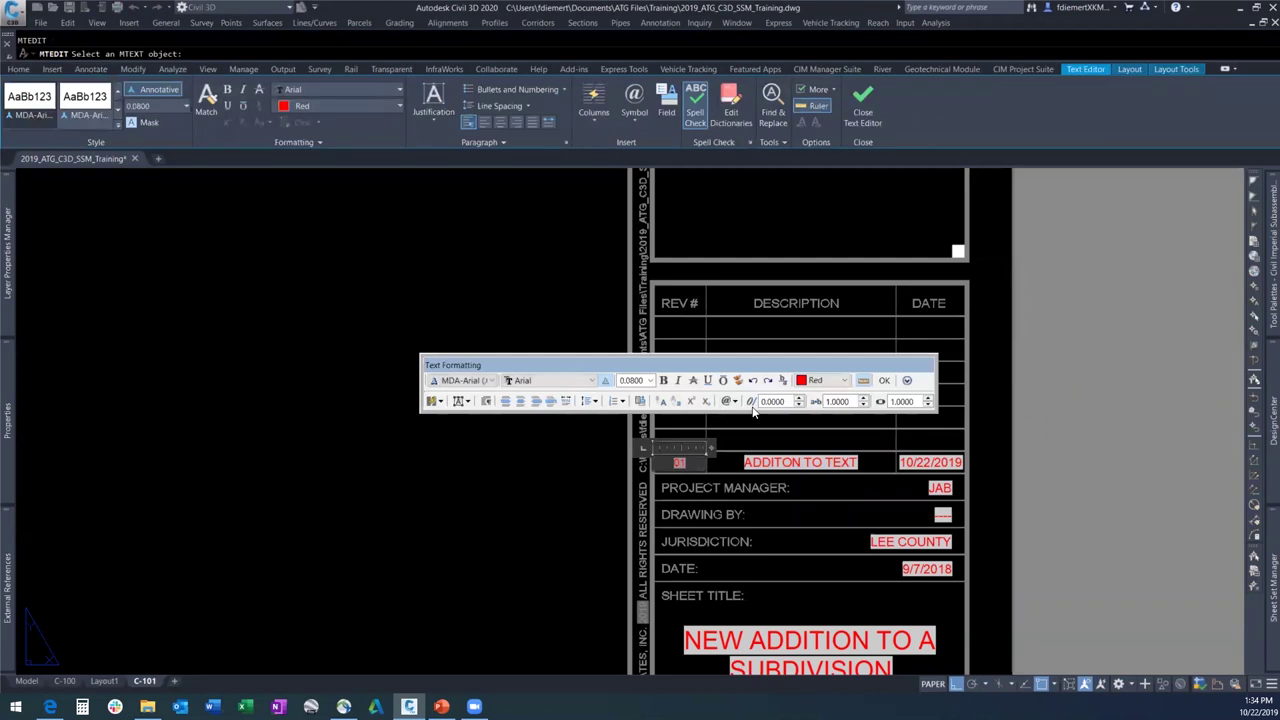
left_click(649, 381)
left_click(638, 430)
left_click(884, 381)
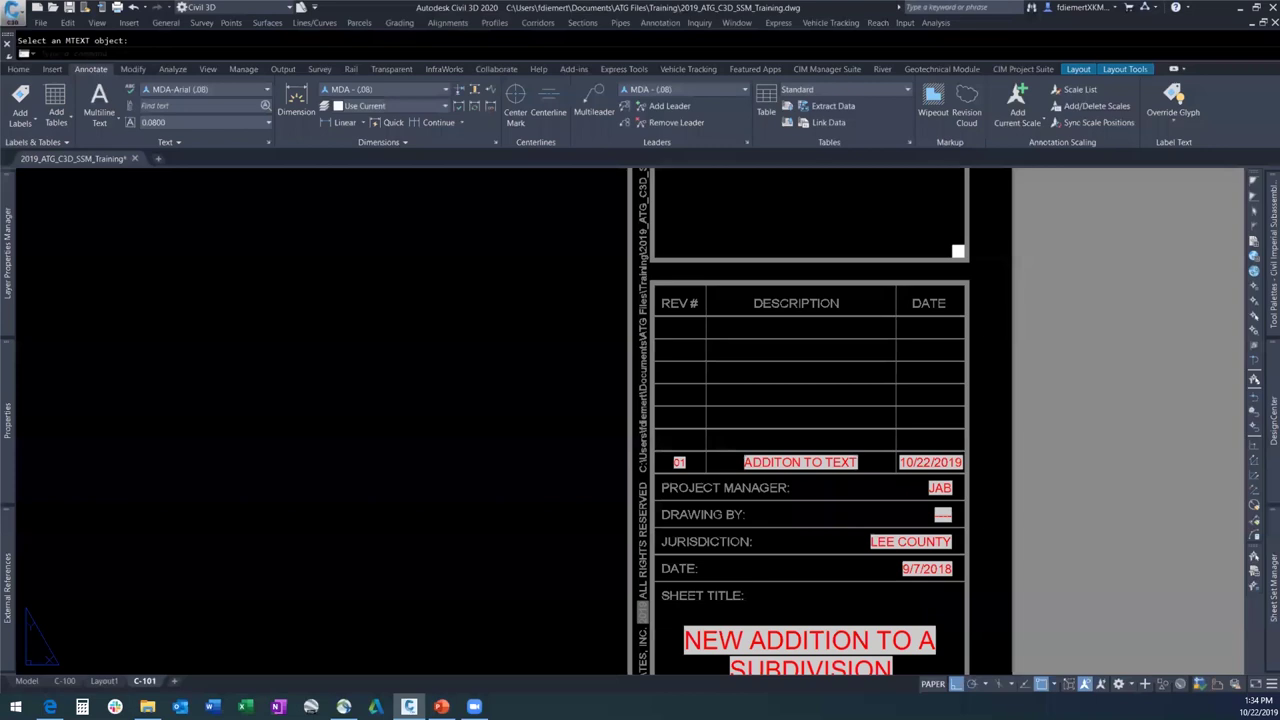
left_click(679, 462)
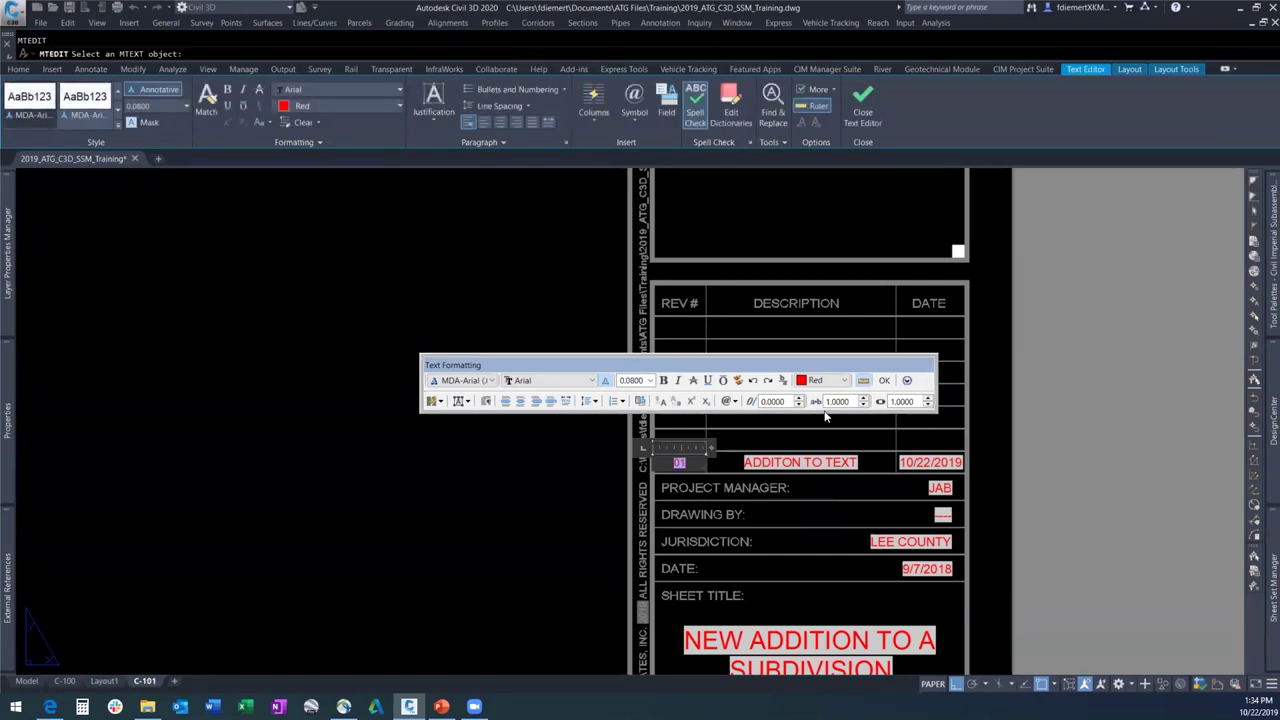
left_click(649, 380)
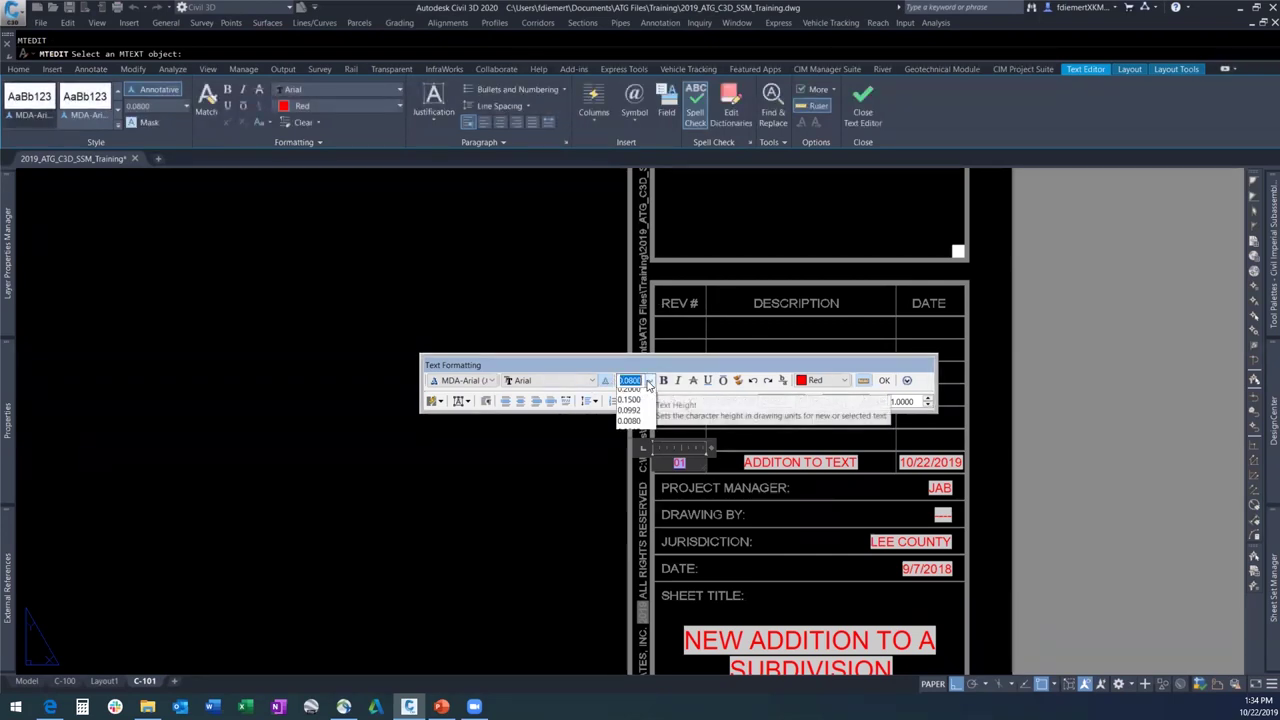
left_click(630, 415)
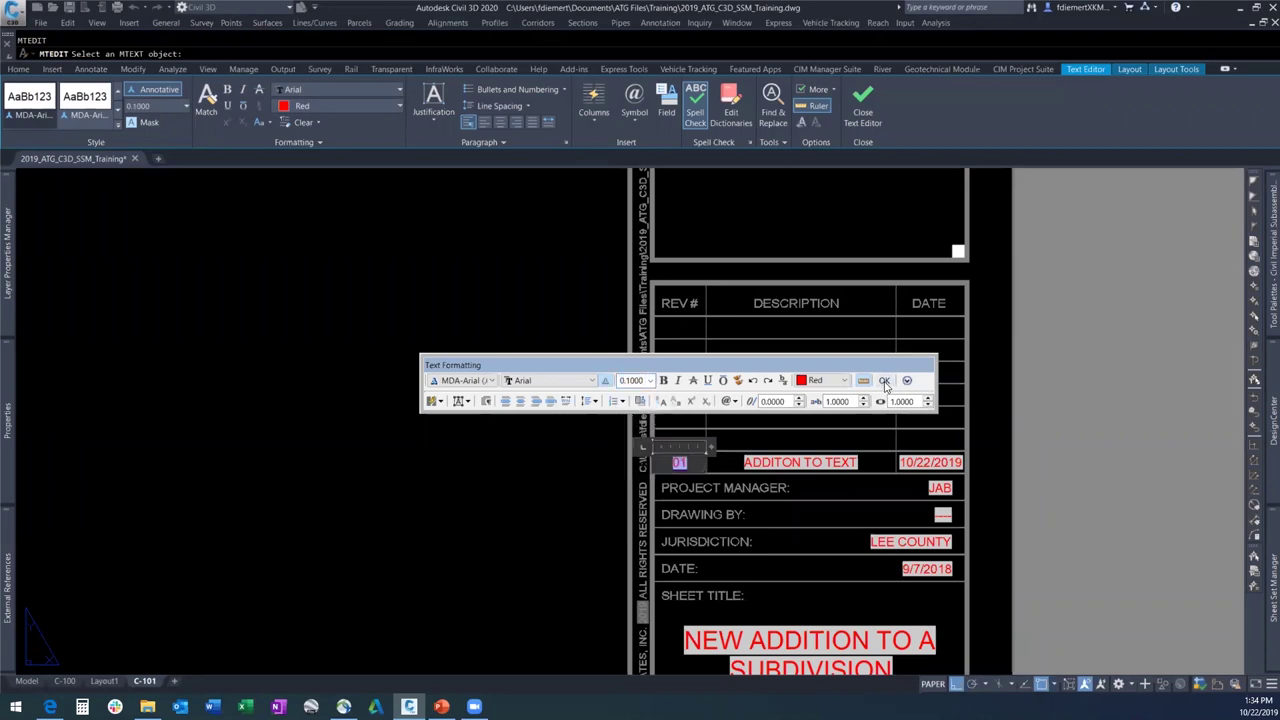
left_click(884, 381)
key("Escape")
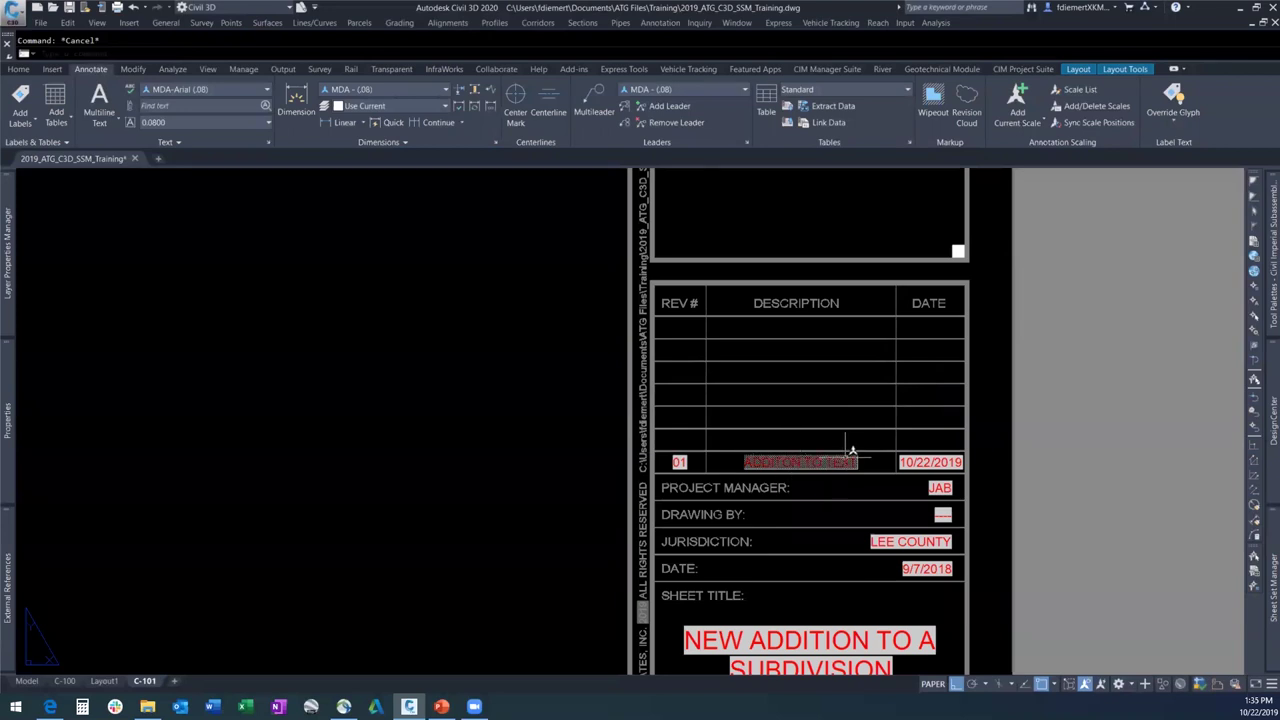
scroll(900, 430, "down", 4)
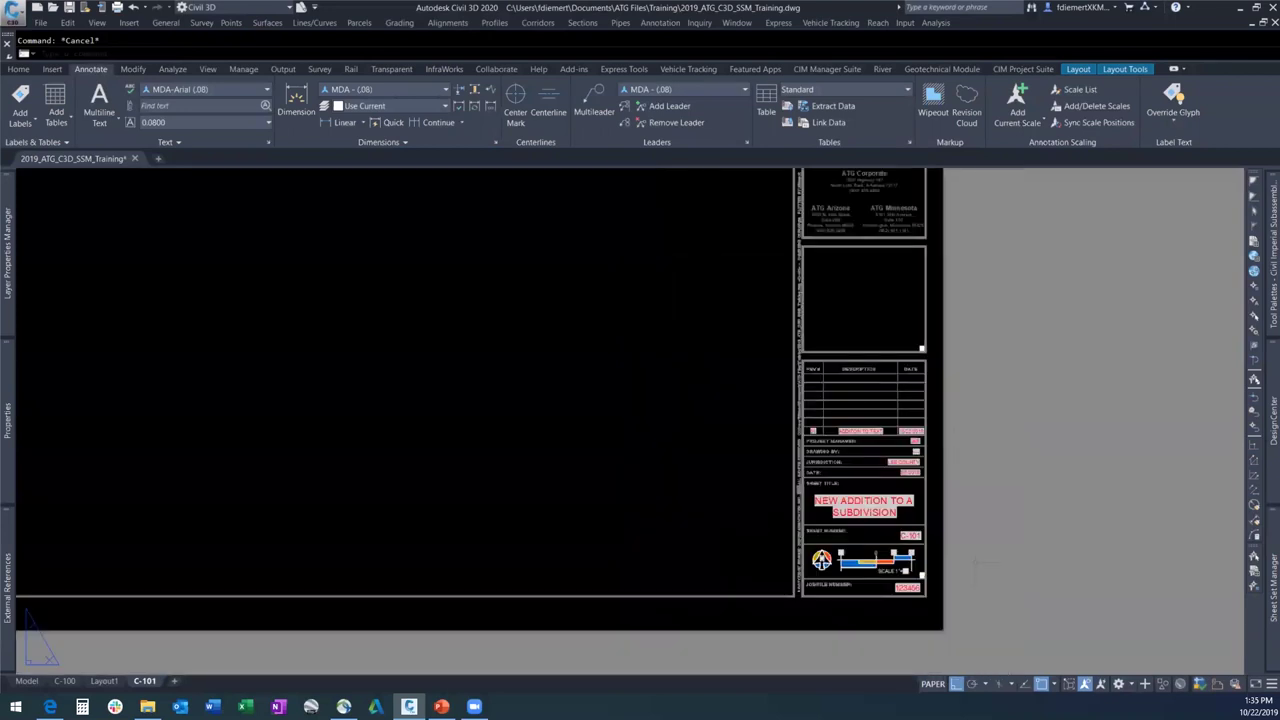
scroll(640, 400, "up", 2)
scroll(640, 400, "down", 4)
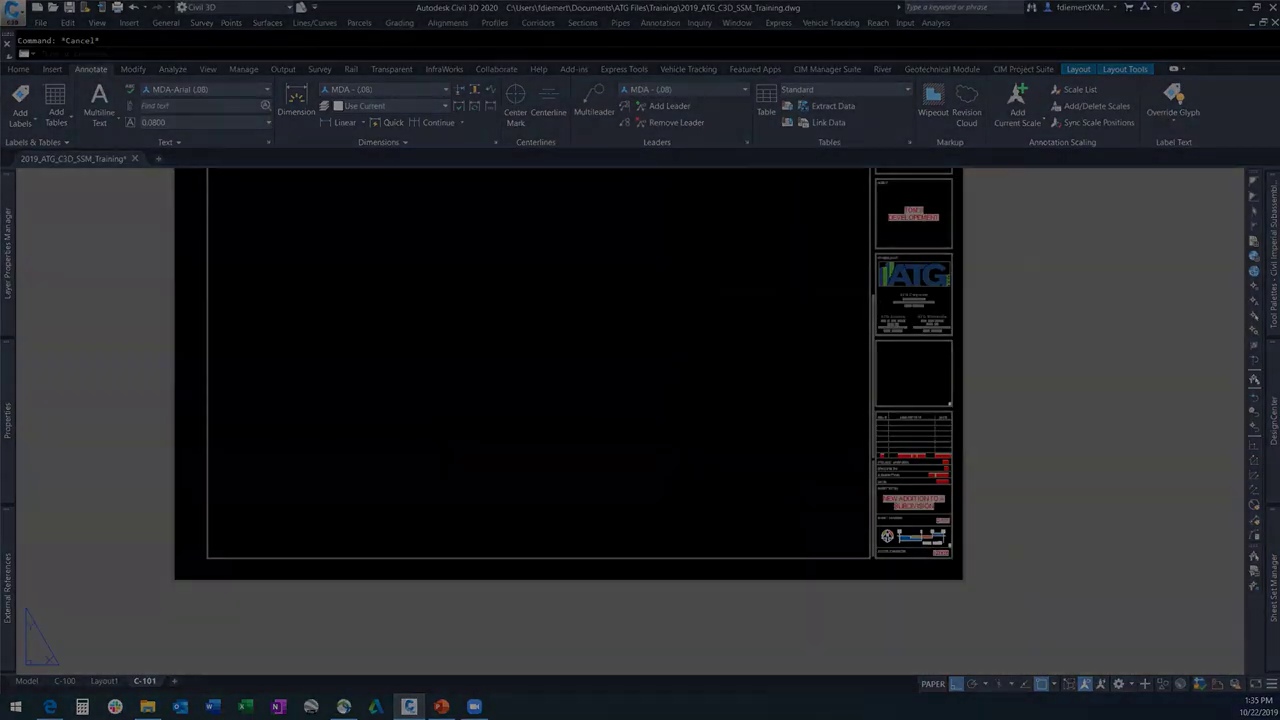